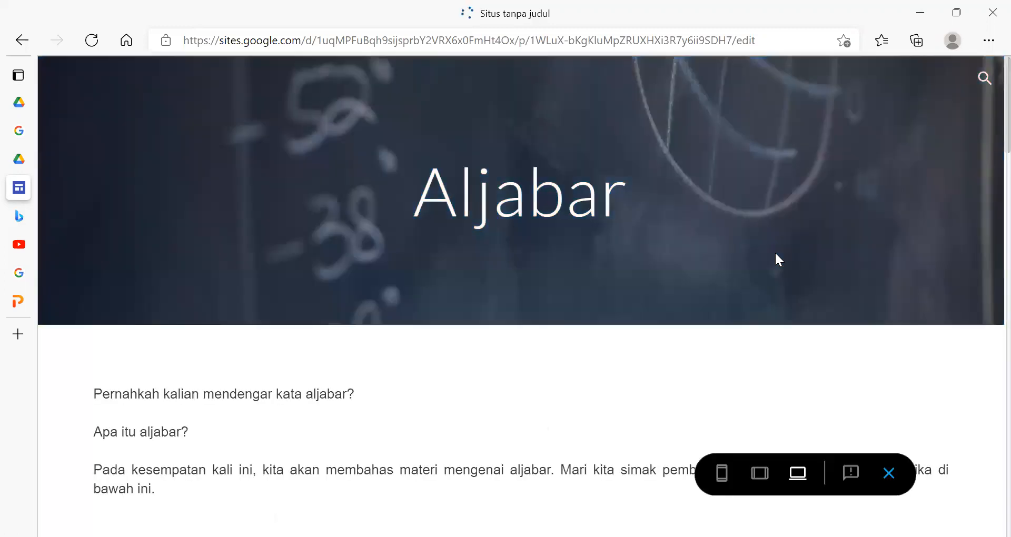
# - Preview the site and open its Halaman Muka page
pyautogui.scroll(-4, 776, 252)
pyautogui.scroll(4, 775, 253)
pyautogui.click(744, 84)
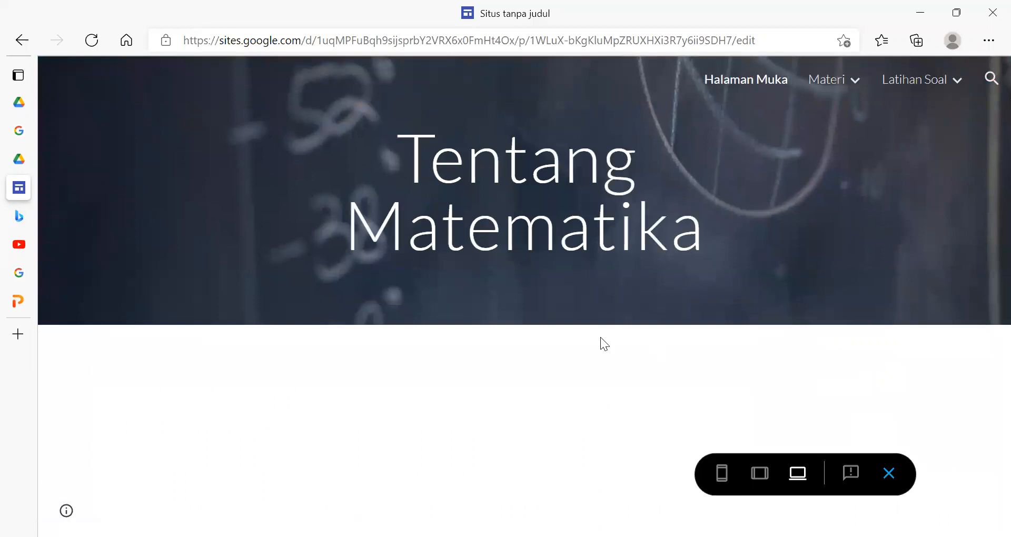
# - Open the Aritmetika page under Materi in the desktop preview and look through its content
pyautogui.moveTo(845, 83)
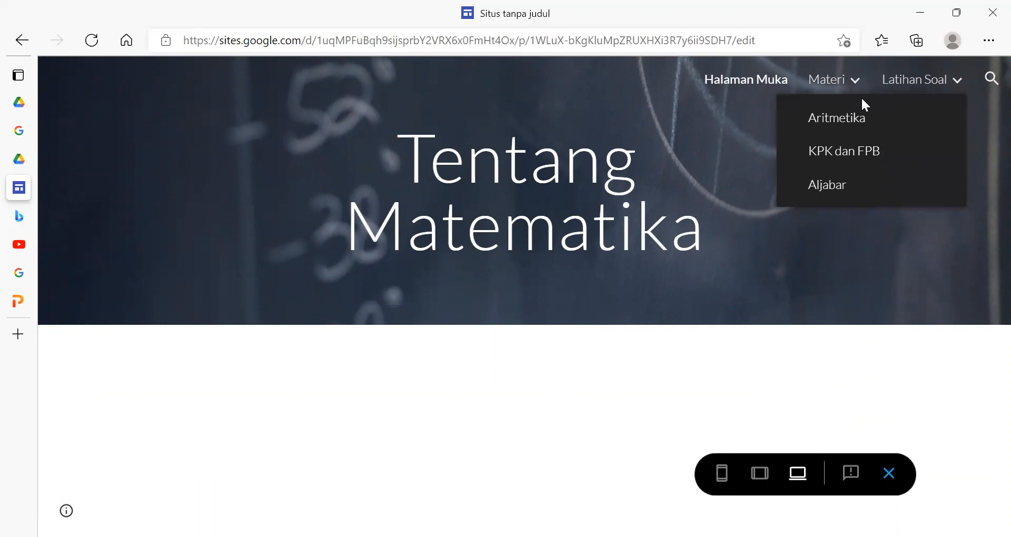
pyautogui.click(842, 119)
pyautogui.scroll(-4, 562, 316)
pyautogui.scroll(-10, 562, 316)
pyautogui.scroll(15, 565, 311)
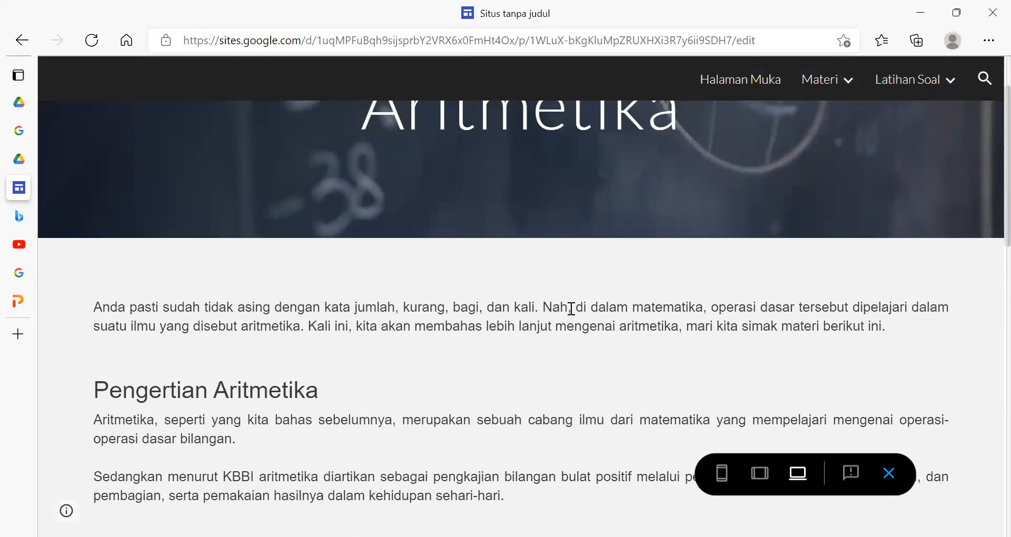
pyautogui.scroll(-10, 570, 367)
pyautogui.scroll(-5, 570, 367)
pyautogui.scroll(8, 570, 366)
pyautogui.scroll(10, 571, 368)
# - Open the KPK dan FPB page under Materi in the preview and look through its content
pyautogui.moveTo(807, 80)
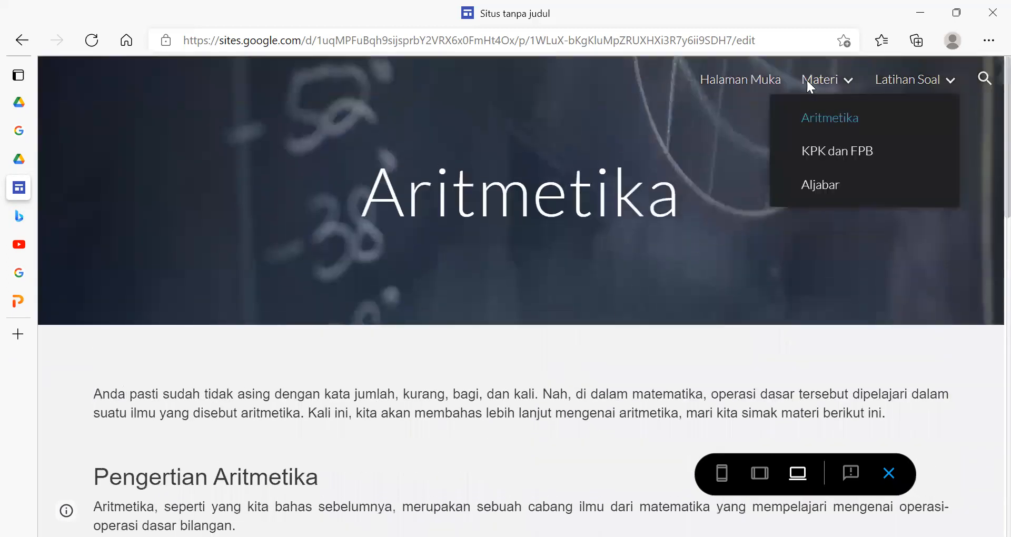
pyautogui.click(828, 151)
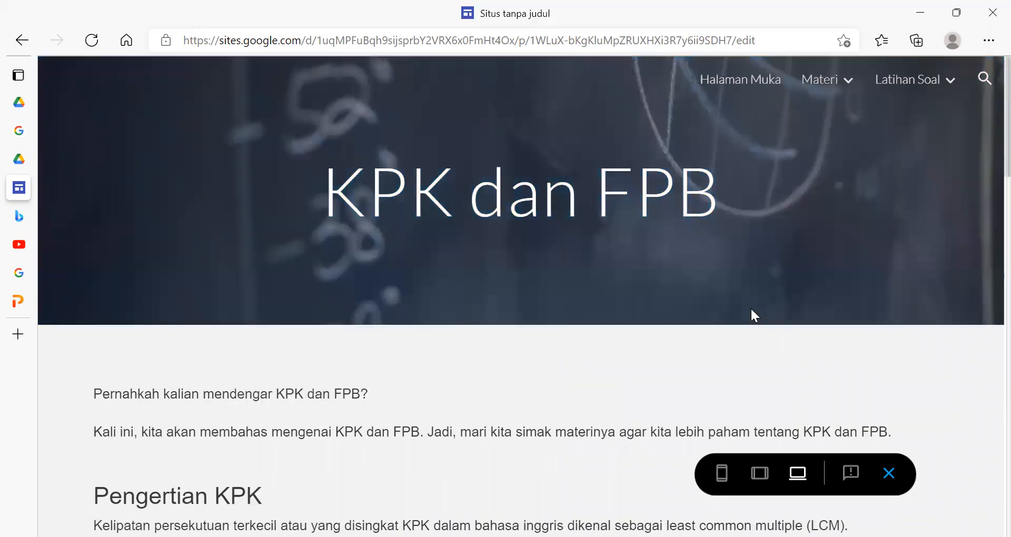
pyautogui.scroll(-20, 752, 308)
pyautogui.scroll(20, 752, 309)
# - Open the Aljabar page under Materi in the preview and look through its content
pyautogui.moveTo(827, 80)
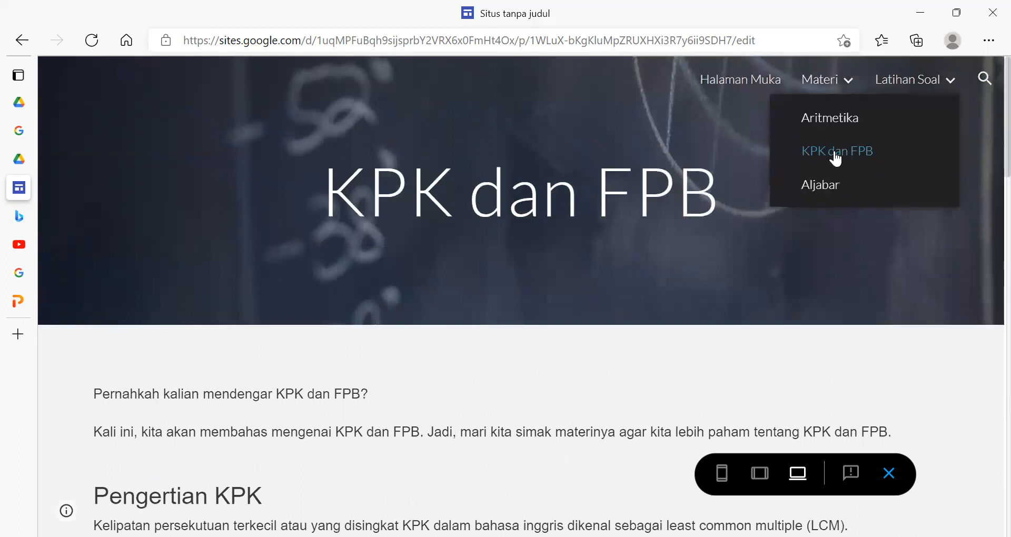
pyautogui.click(834, 187)
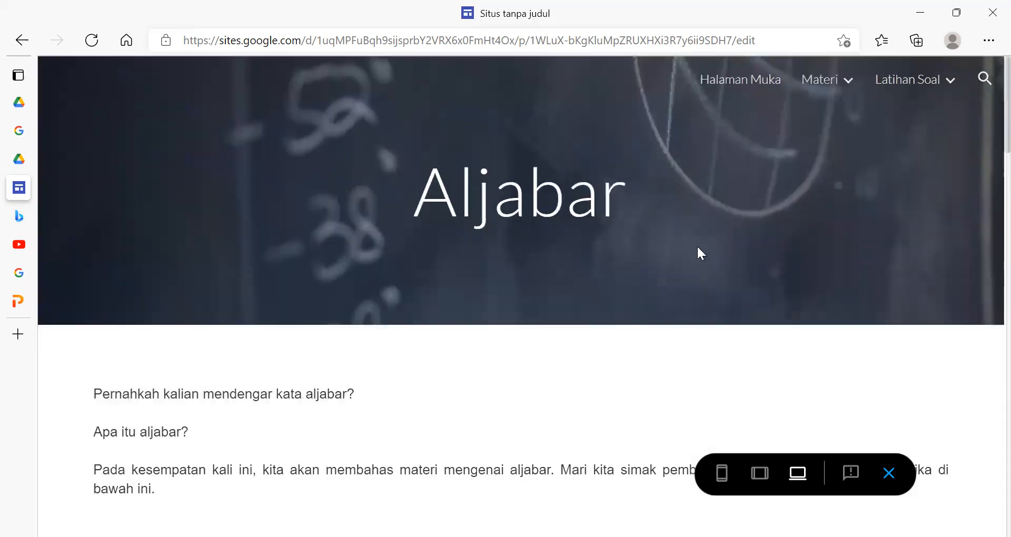
pyautogui.scroll(-20, 696, 245)
pyautogui.scroll(20, 698, 248)
# - Switch the preview to phone size and go to Halaman Muka through the site's navigation
pyautogui.click(722, 488)
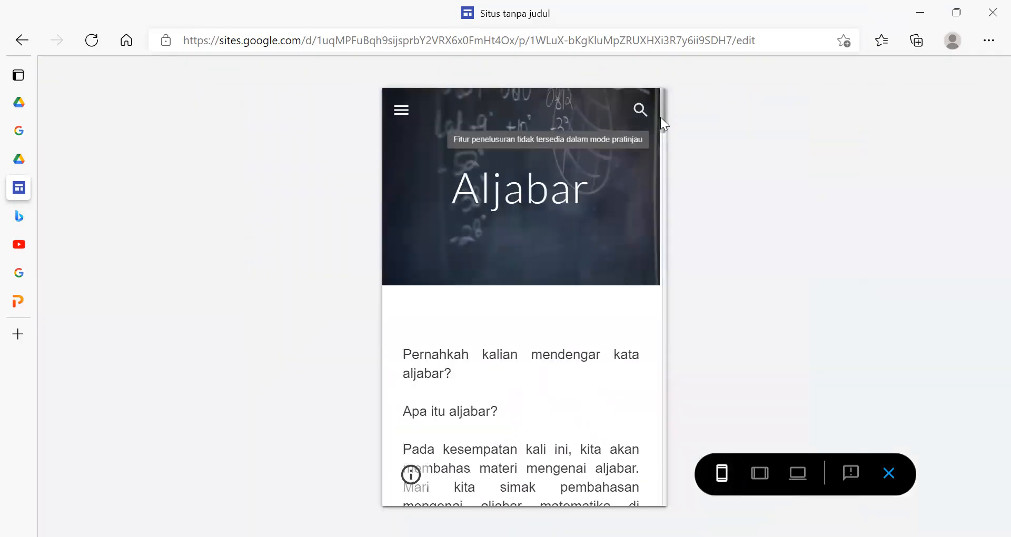
pyautogui.click(408, 108)
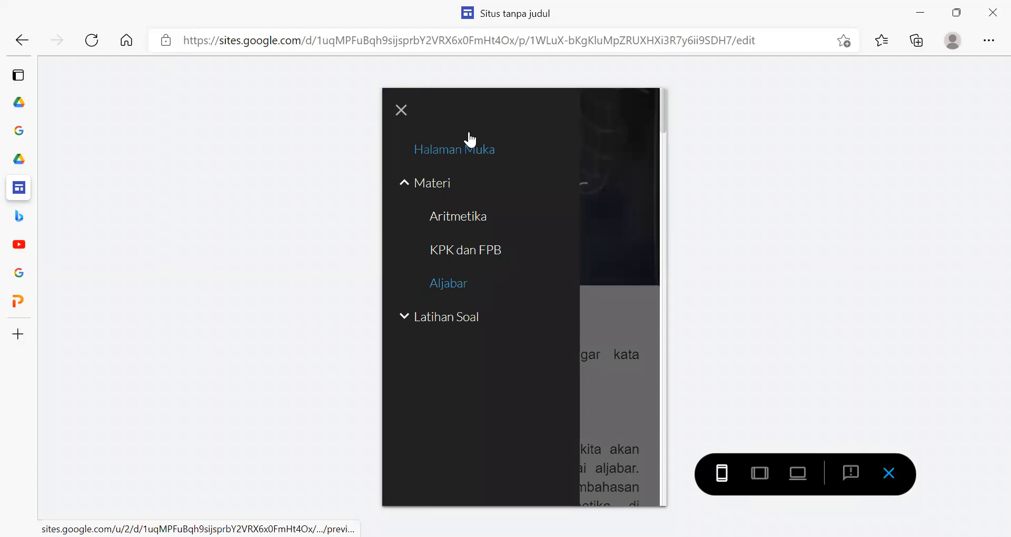
pyautogui.click(470, 150)
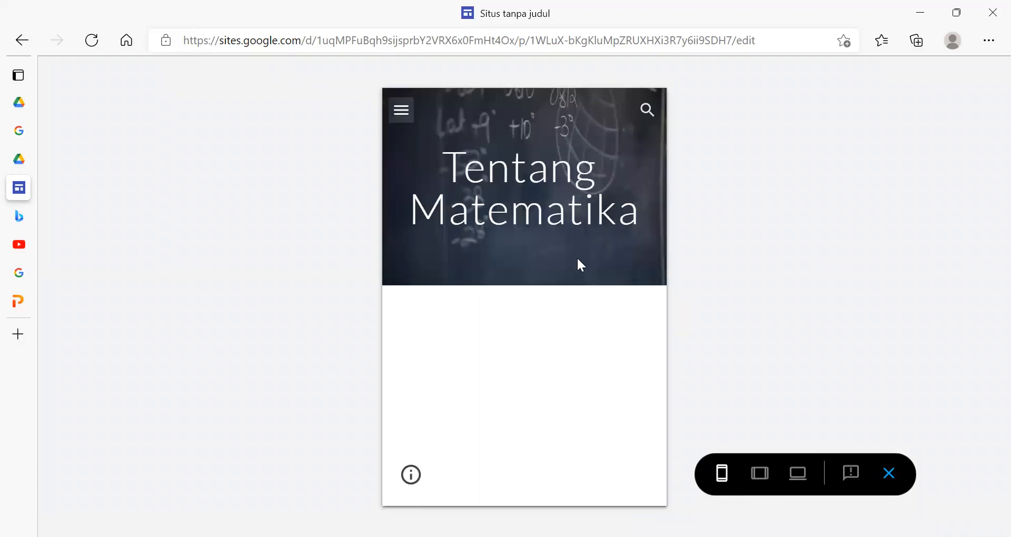
# - Expand the Materi and Latihan Soal page groups in the phone preview's navigation
pyautogui.click(403, 112)
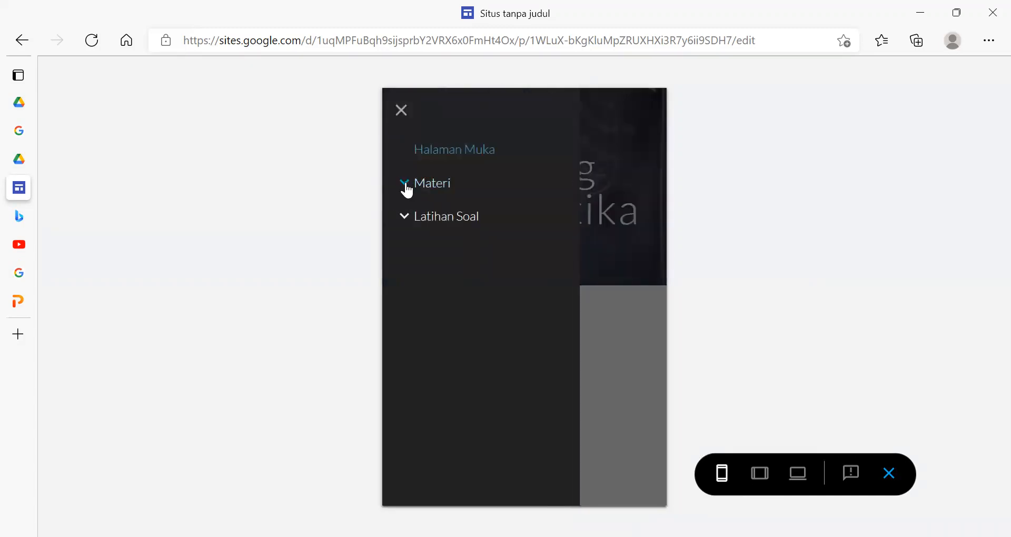
pyautogui.click(406, 185)
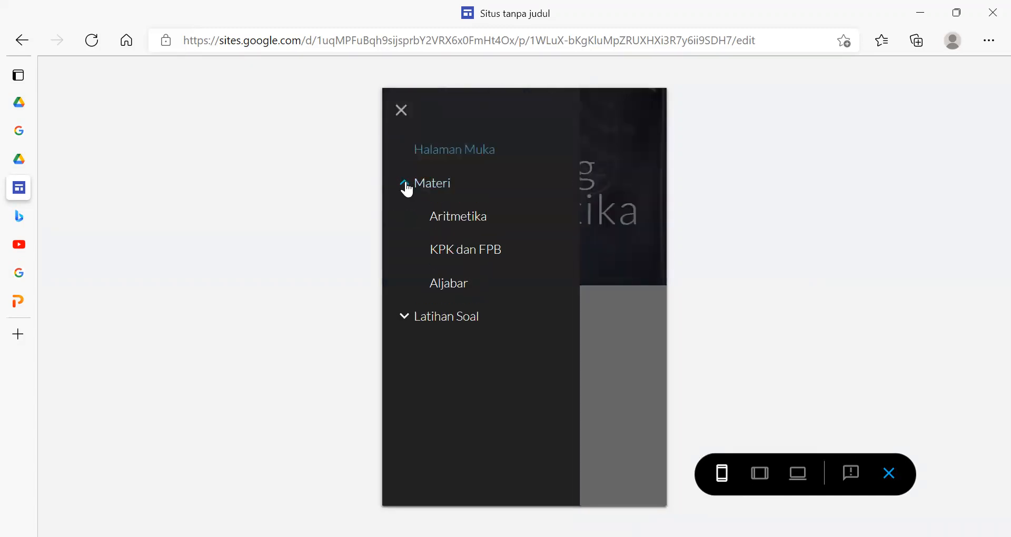
pyautogui.click(400, 317)
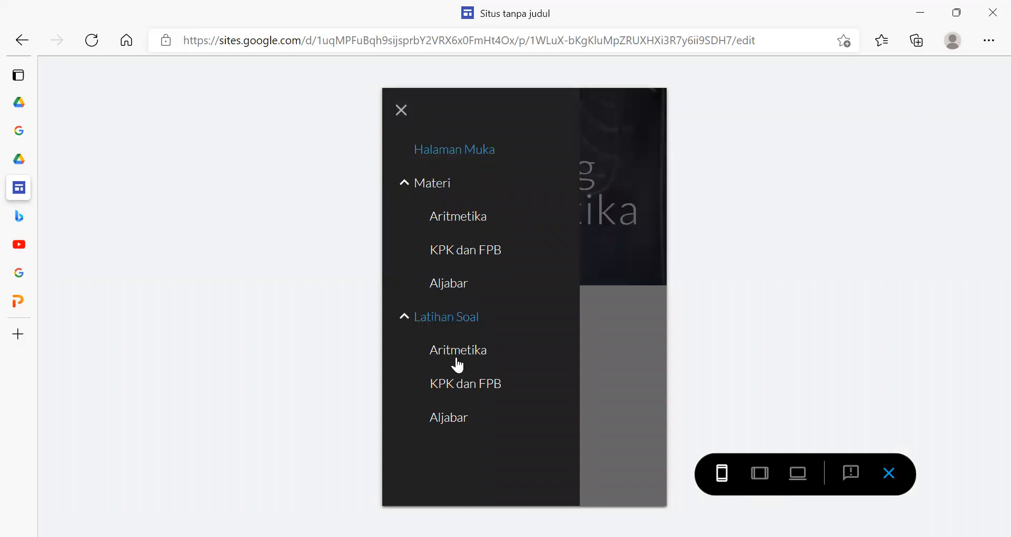
# - Look through the Aritmetika page under Materi at phone size and exit the preview
pyautogui.click(536, 224)
pyautogui.scroll(-3, 594, 262)
pyautogui.scroll(-20, 595, 261)
pyautogui.scroll(20, 599, 268)
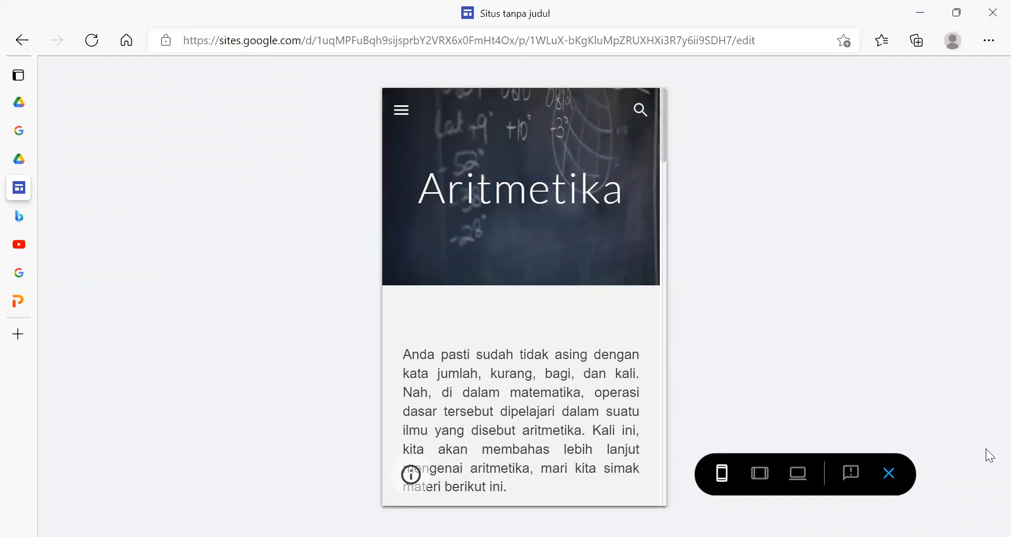
pyautogui.click(889, 473)
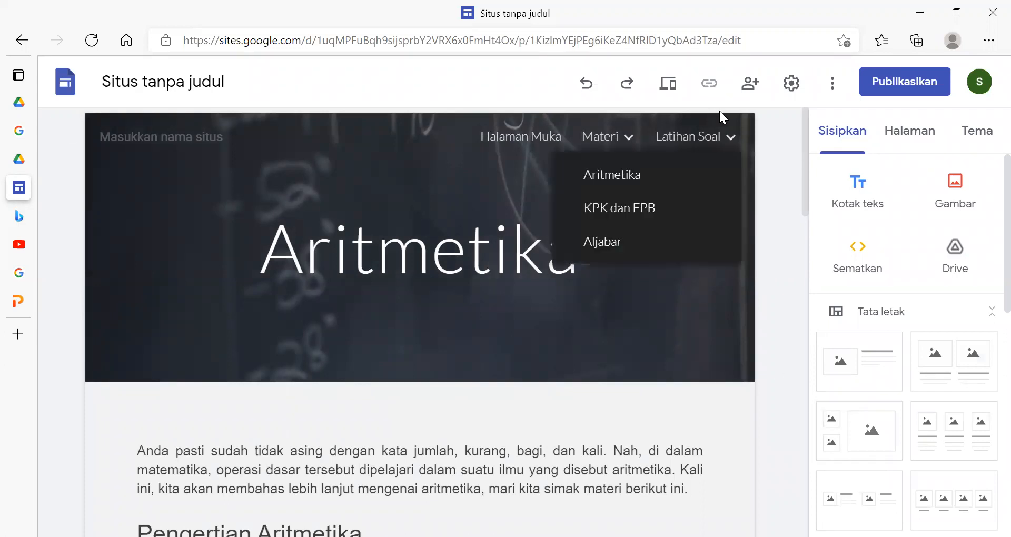
# - Examine the Aritmetika page in the editor and the components available for insertion
pyautogui.scroll(-5, 805, 121)
pyautogui.scroll(5, 814, 113)
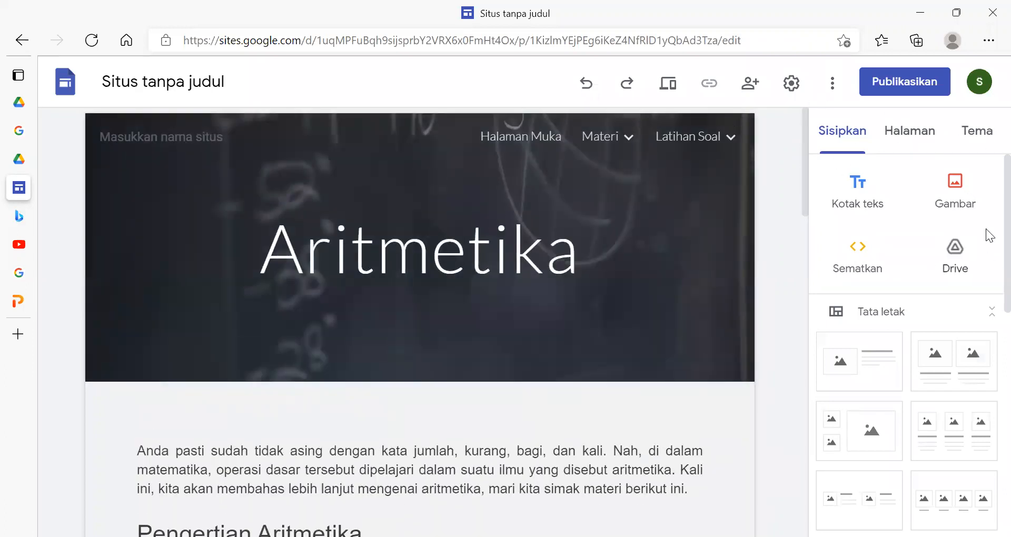
pyautogui.scroll(-3, 987, 303)
pyautogui.scroll(-7, 987, 306)
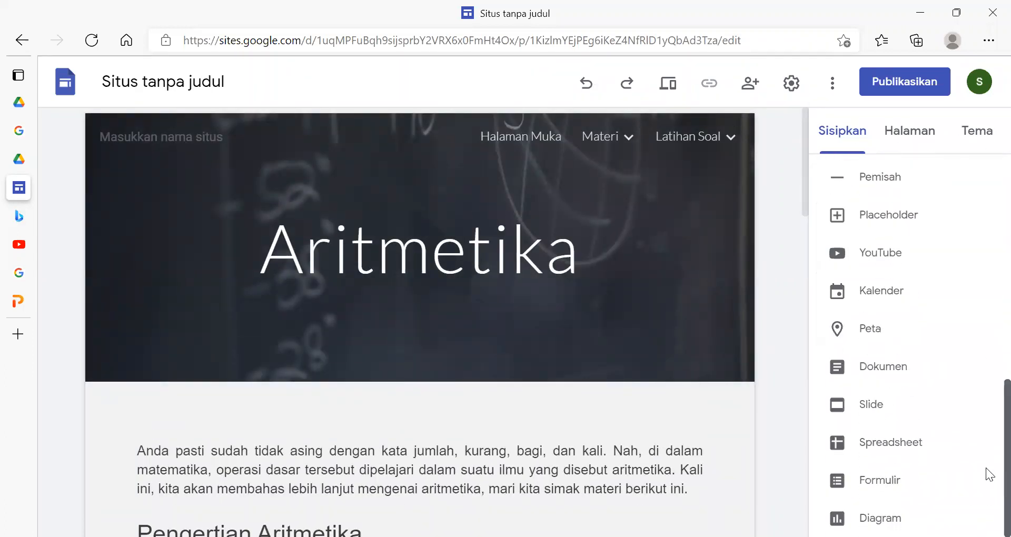
pyautogui.scroll(10, 986, 442)
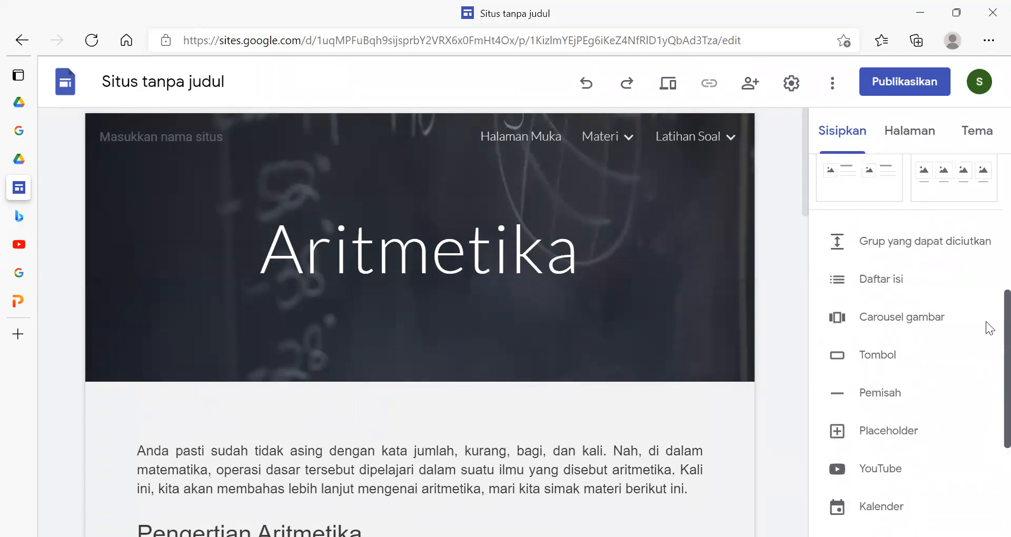
pyautogui.scroll(-3, 986, 280)
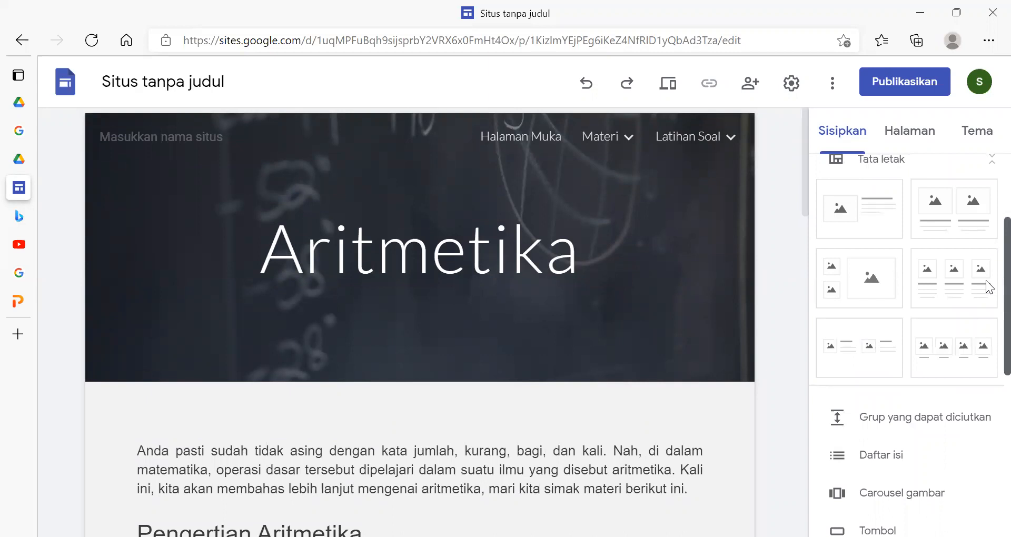
pyautogui.scroll(3, 986, 280)
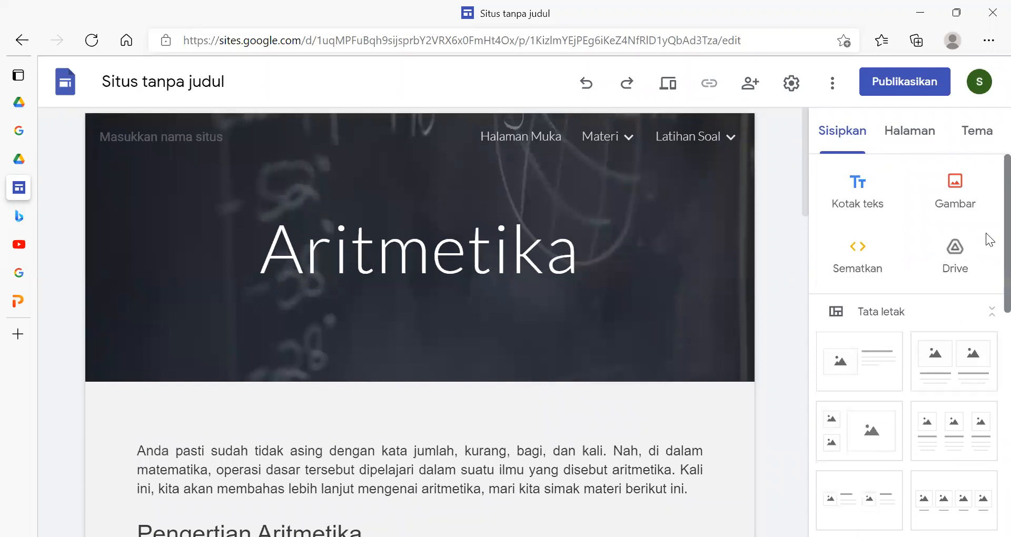
pyautogui.scroll(-10, 987, 400)
pyautogui.scroll(10, 987, 472)
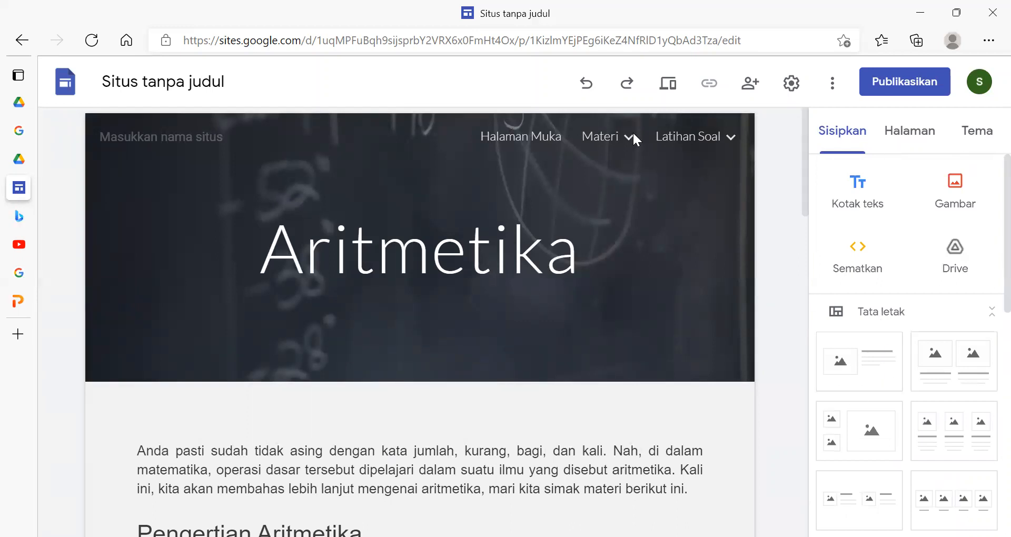
# - Open the Aritmetika page under Latihan Soal for editing
pyautogui.moveTo(697, 133)
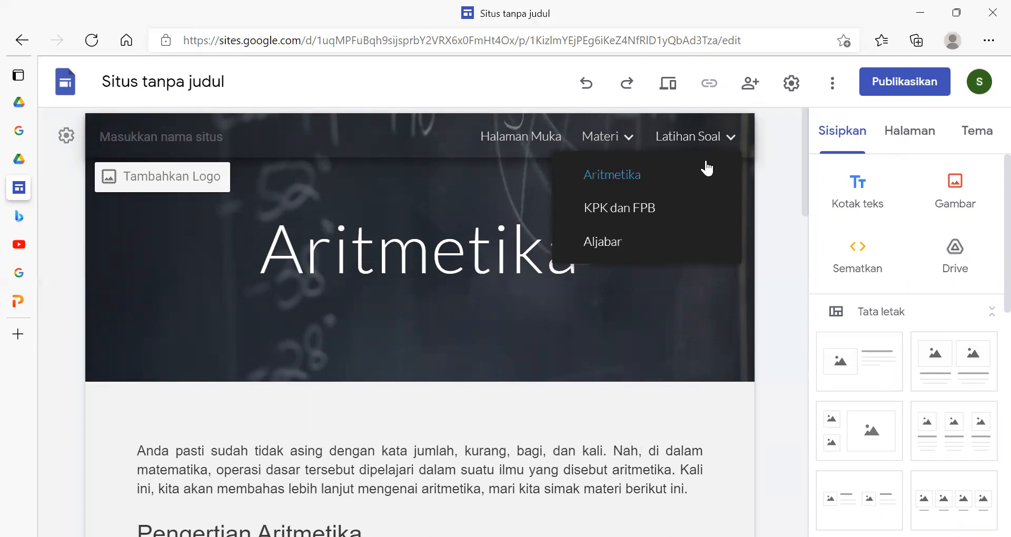
pyautogui.moveTo(622, 136)
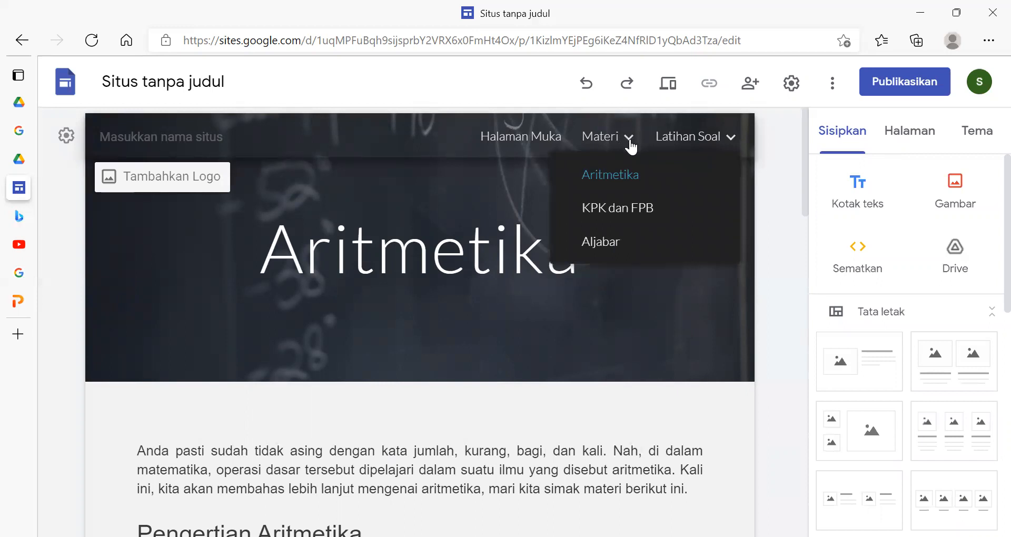
pyautogui.click(629, 140)
pyautogui.click(630, 140)
pyautogui.click(729, 139)
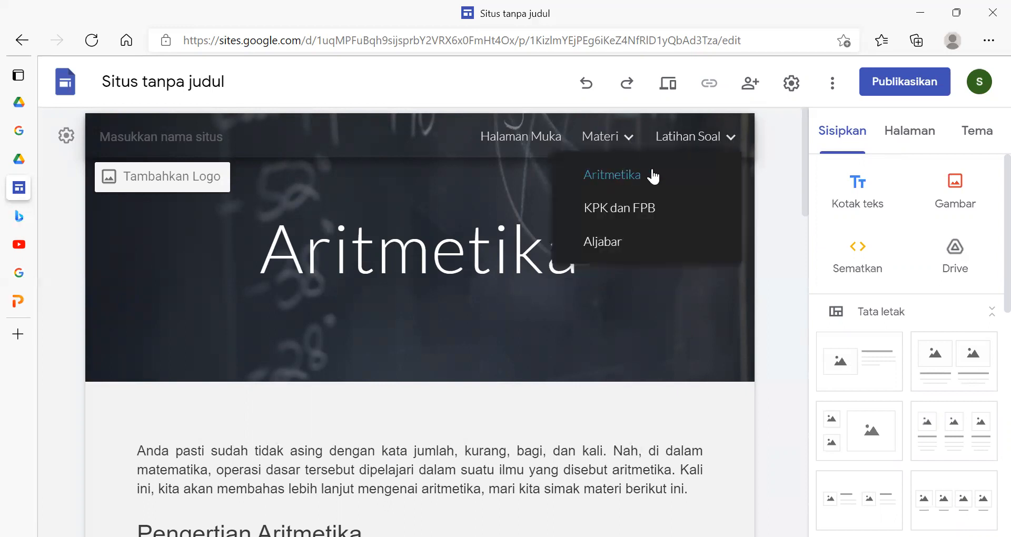
pyautogui.click(626, 176)
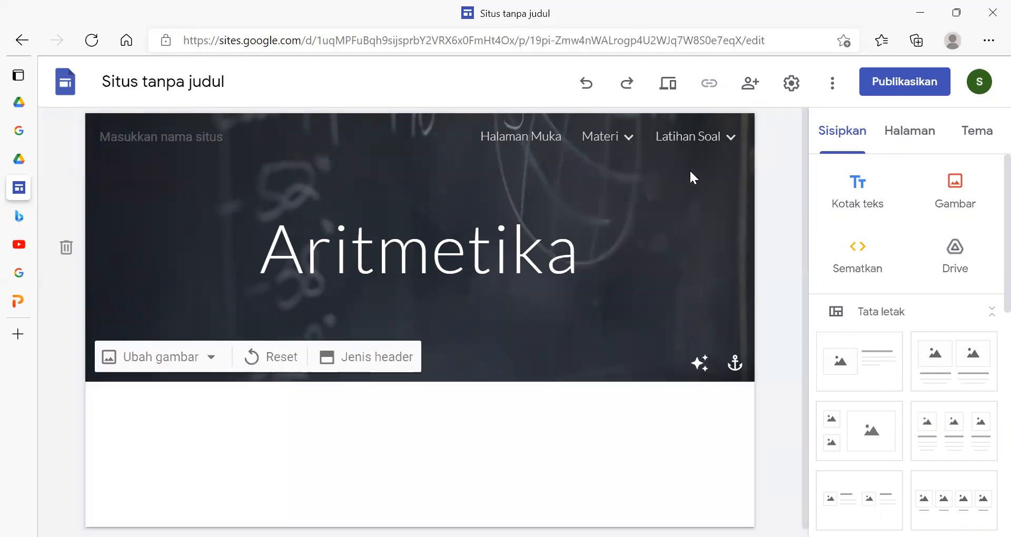
# - Show the Google Forms available for insertion into the Aritmetika exercise page
pyautogui.scroll(-10, 987, 223)
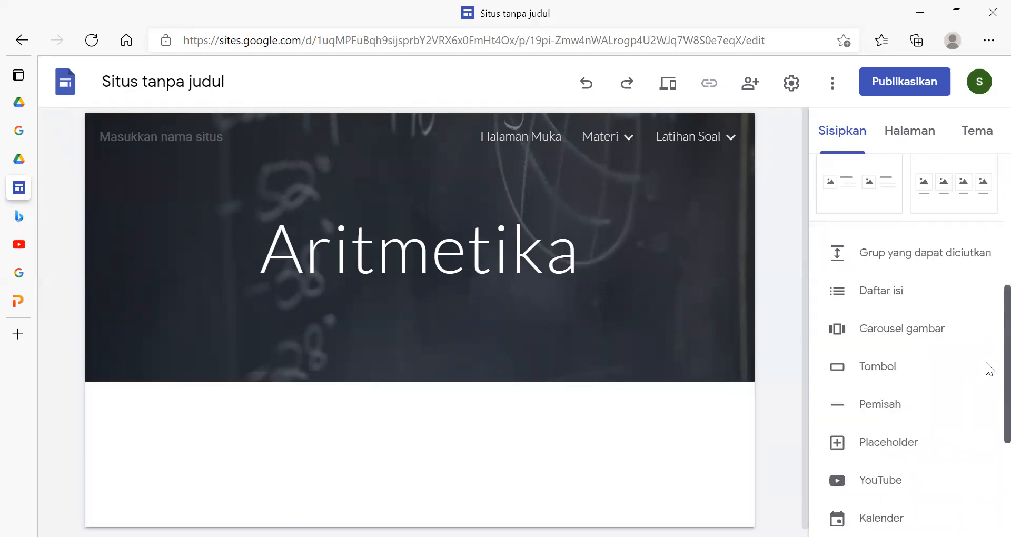
pyautogui.scroll(-1, 986, 437)
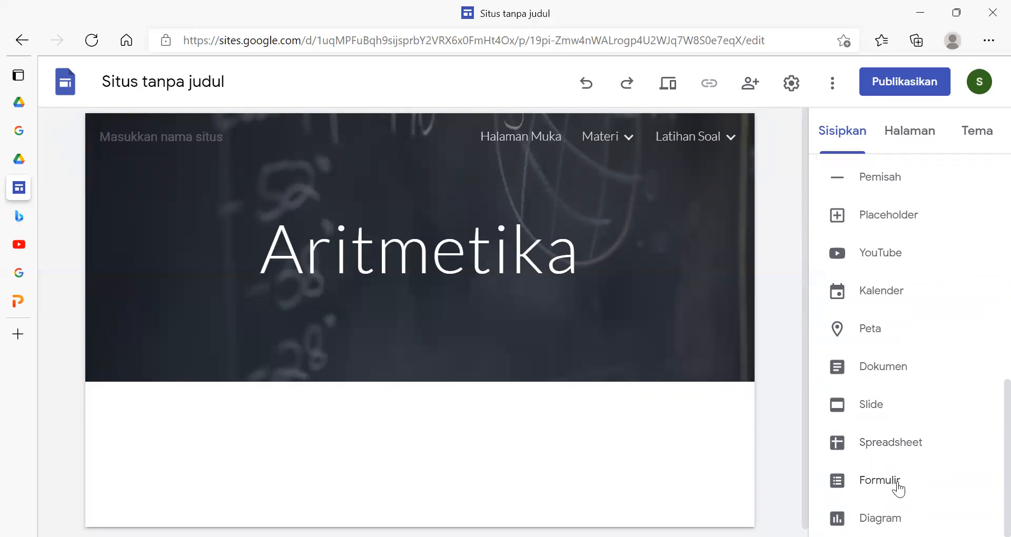
pyautogui.click(897, 482)
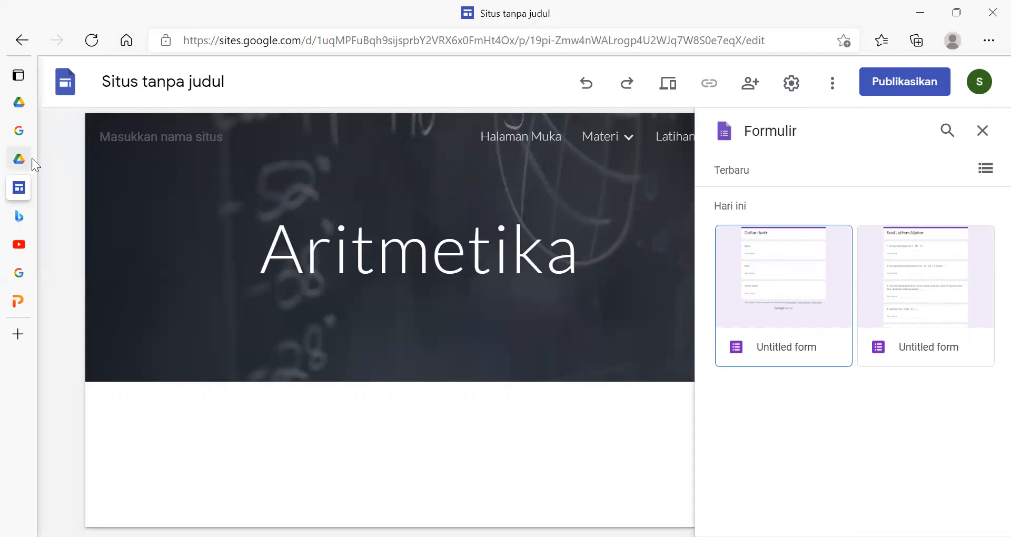
# - Switch to the Drive folder Multimedia pembelajaran berbasis WEB and create a blank Google Form there
pyautogui.moveTo(29, 157)
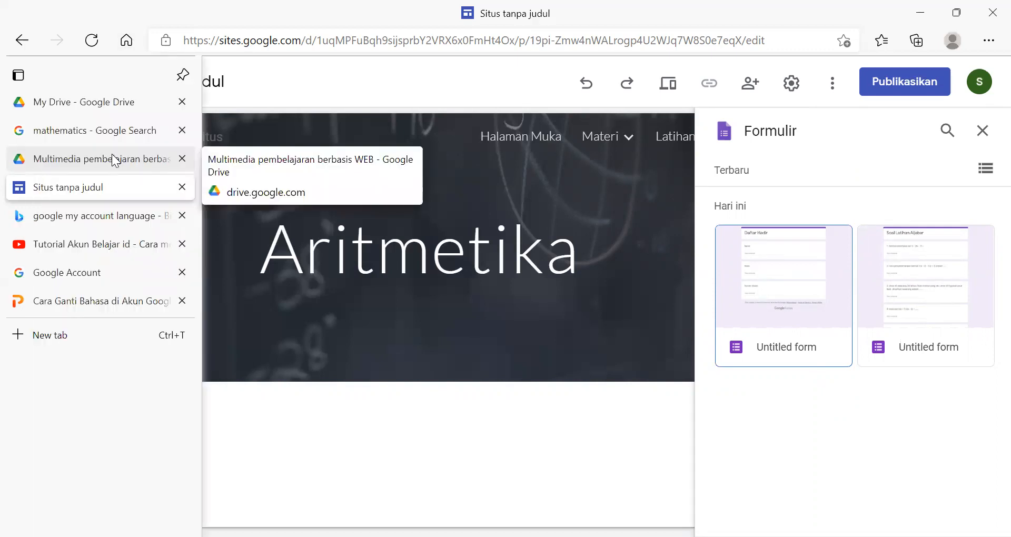
pyautogui.click(112, 154)
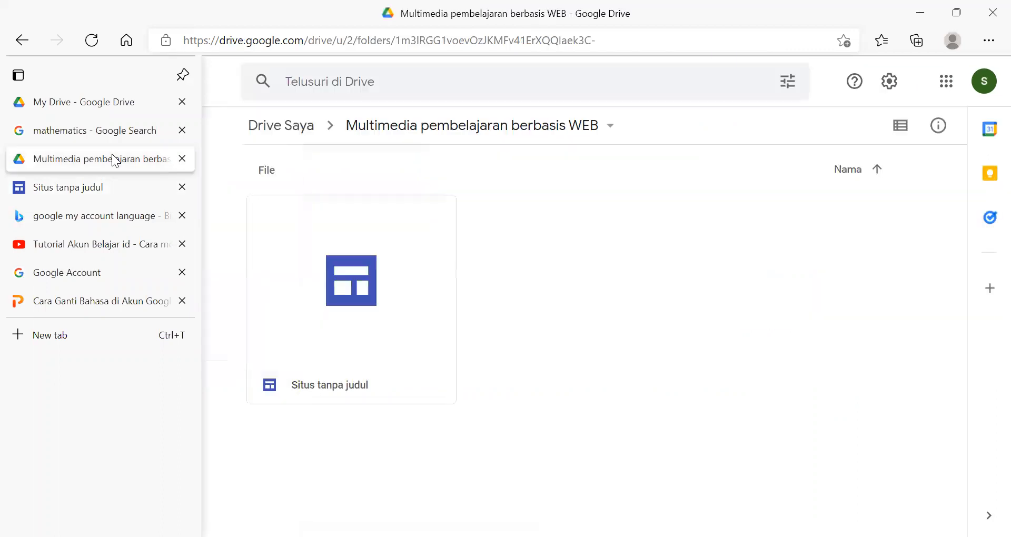
pyautogui.rightClick(581, 346)
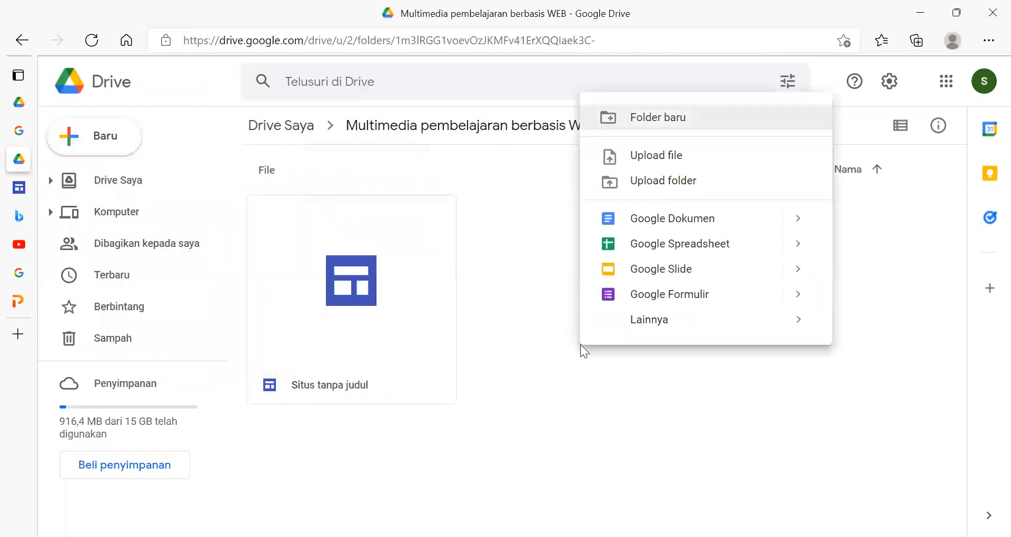
pyautogui.click(569, 365)
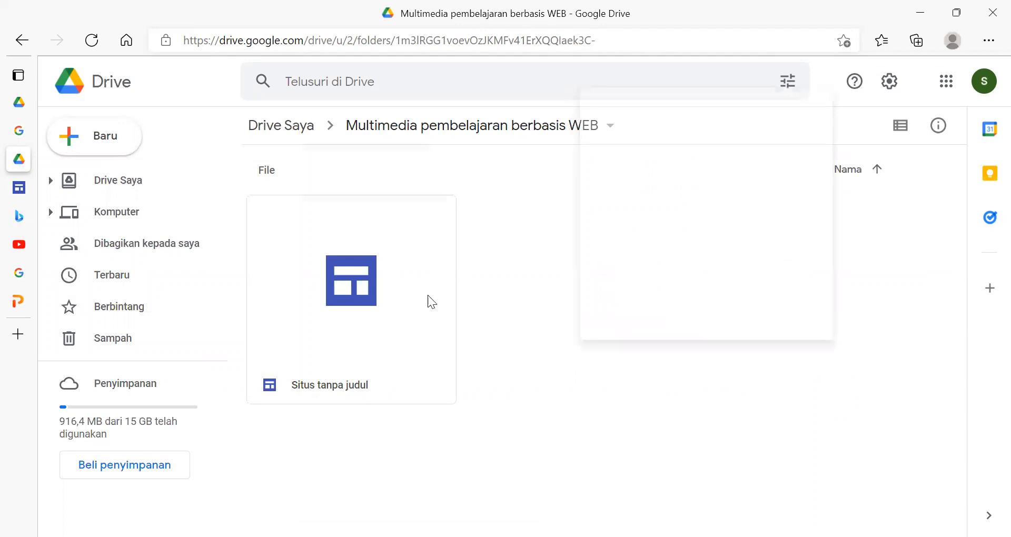
pyautogui.click(81, 142)
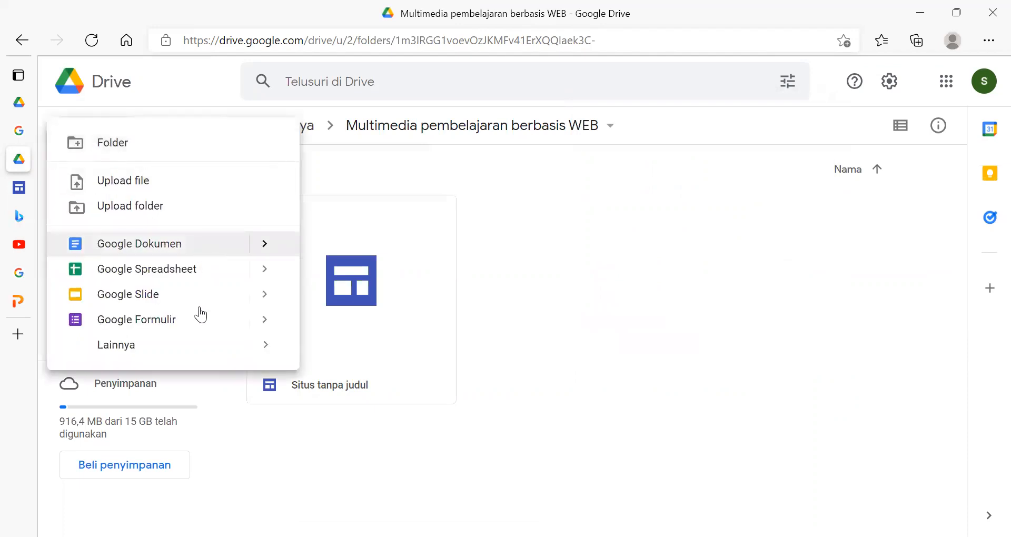
pyautogui.click(213, 327)
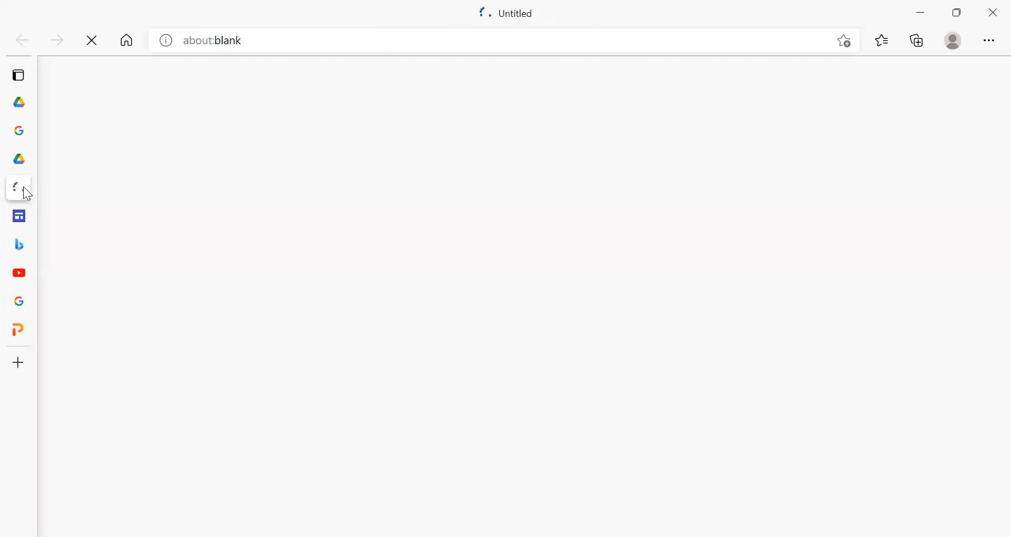
pyautogui.moveTo(23, 187)
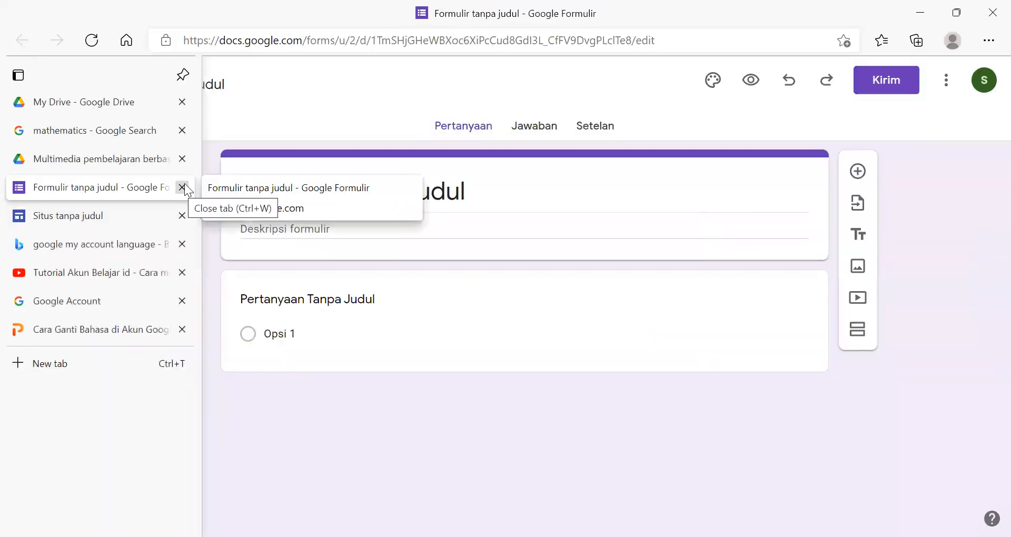
# - Close the untitled form and create a blank quiz (Kuis kosong) in the Drive folder Multimedia pembelajaran berbasis WEB
pyautogui.click(182, 188)
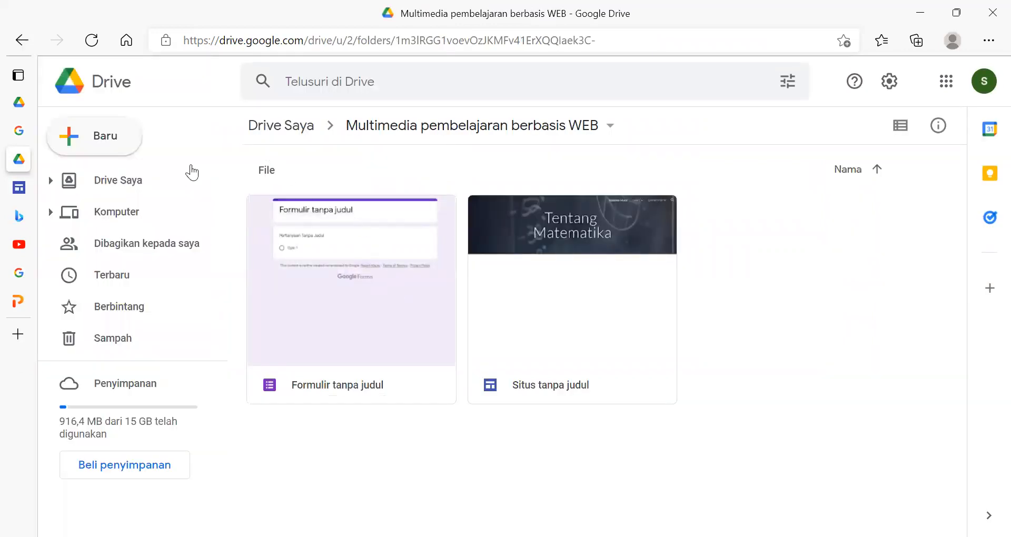
pyautogui.click(87, 152)
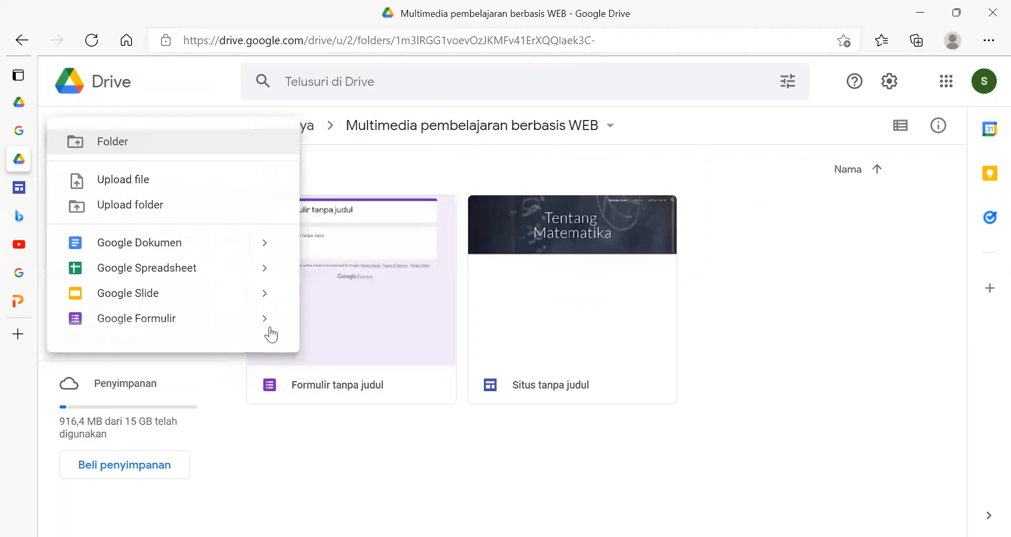
pyautogui.moveTo(266, 330)
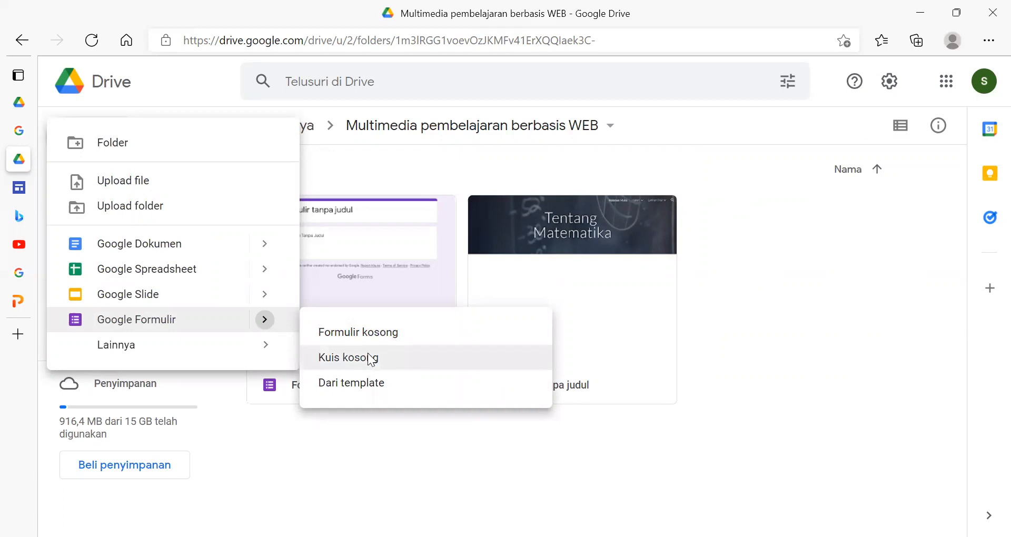
pyautogui.click(352, 358)
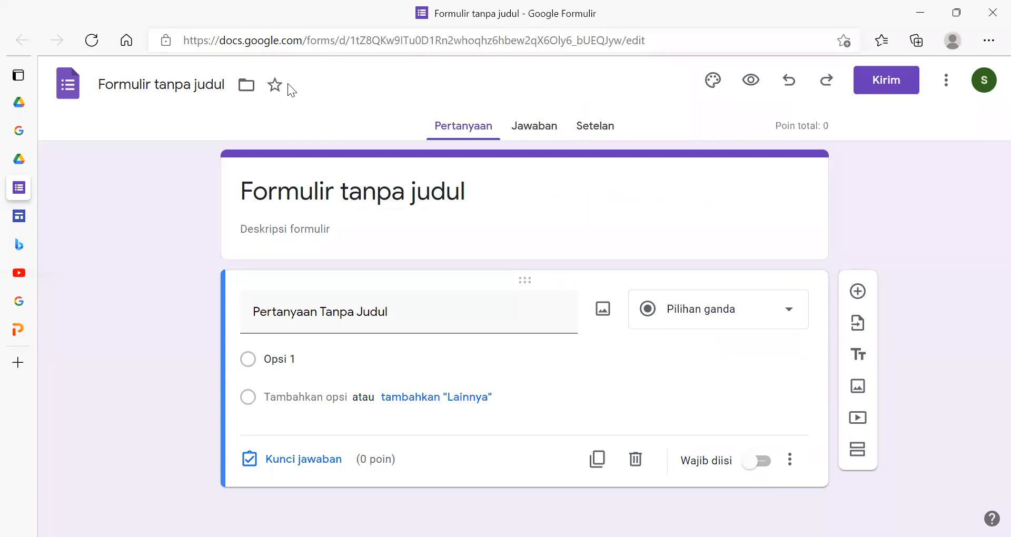
# - Copy the five algebra questions from the Word file soal aljabar into the form's description
pyautogui.hotkey('alt', 'Tab')
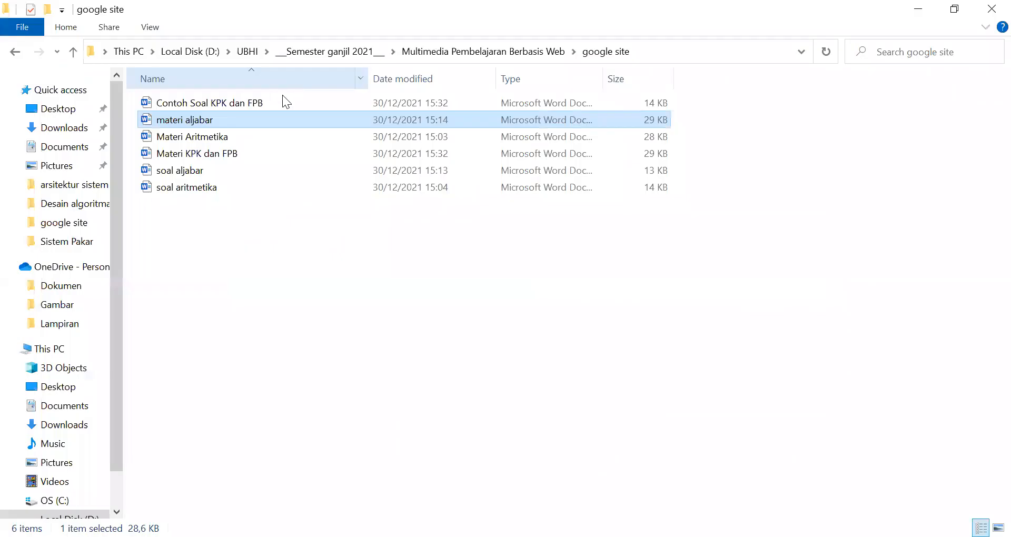
pyautogui.doubleClick(273, 169)
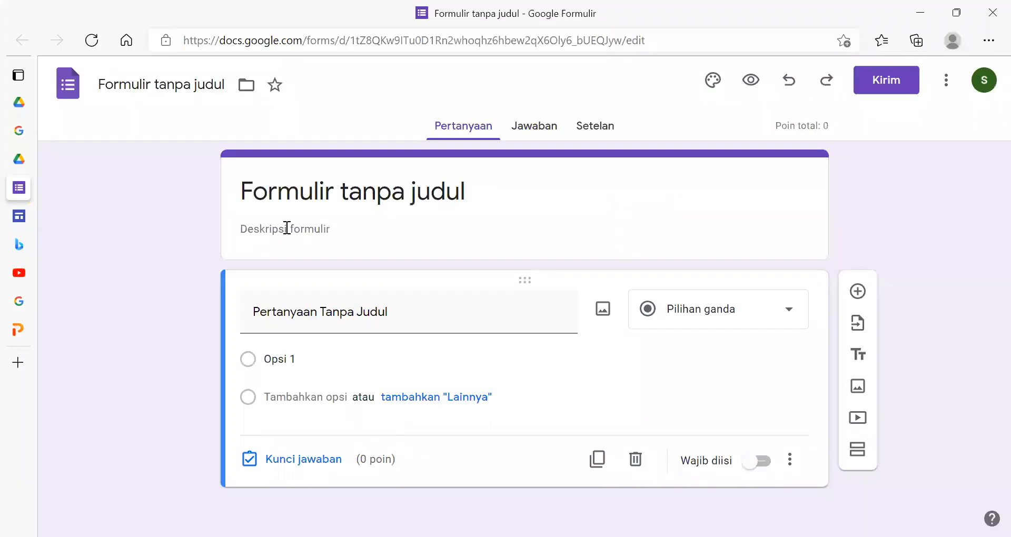
pyautogui.click(286, 227)
pyautogui.click(391, 193)
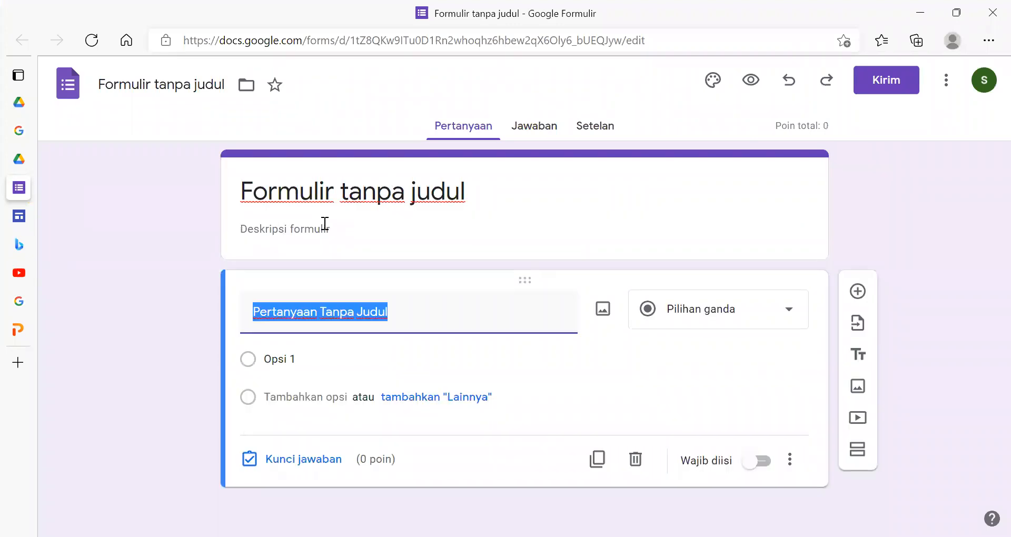
pyautogui.click(325, 224)
pyautogui.write('1 . Bentuk sederhana dari 3 - (4x - 7) = ..... 2.  Hasil penyederhanaan bentuk 3 (x - 2) - 2 (x + 3) adalah ....... 3.  Umur Ali sekarang 30 tahun. Pada 6 tahun yang lalu, umur Ali tiga kali umur Budi. Umur Budi sekarang adalah ........  4. Hasil dari (3x + 7) (2x - 5) = ...... 5. Berapakah hasil akhir perhitungan ini 2 ( 4x − 5 ) − 5y + 7 ?')
# - Replace the form's title with "Latihan Soal Aljabar"
pyautogui.click(414, 189)
pyautogui.hotkey('ctrl', 'a')
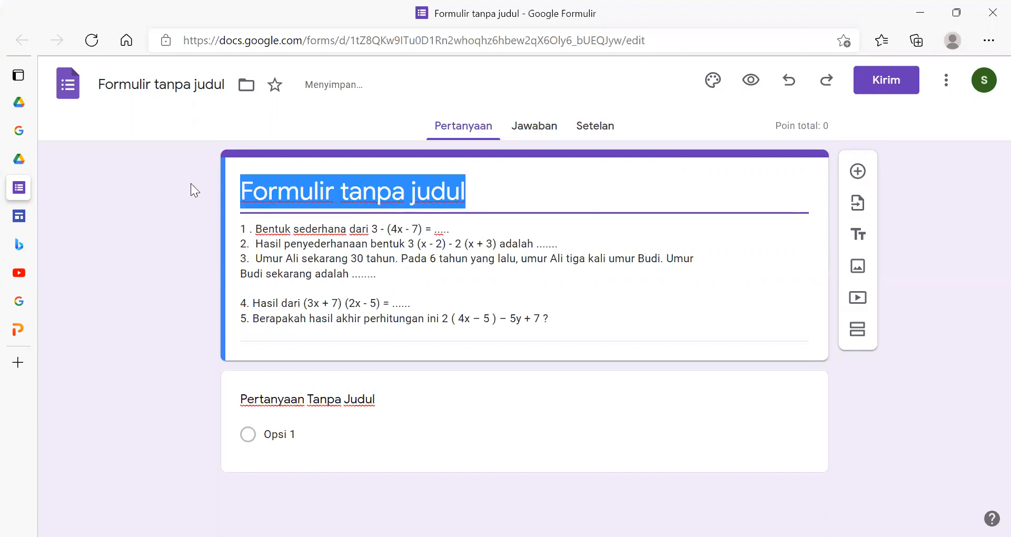
pyautogui.press('BackSpace')
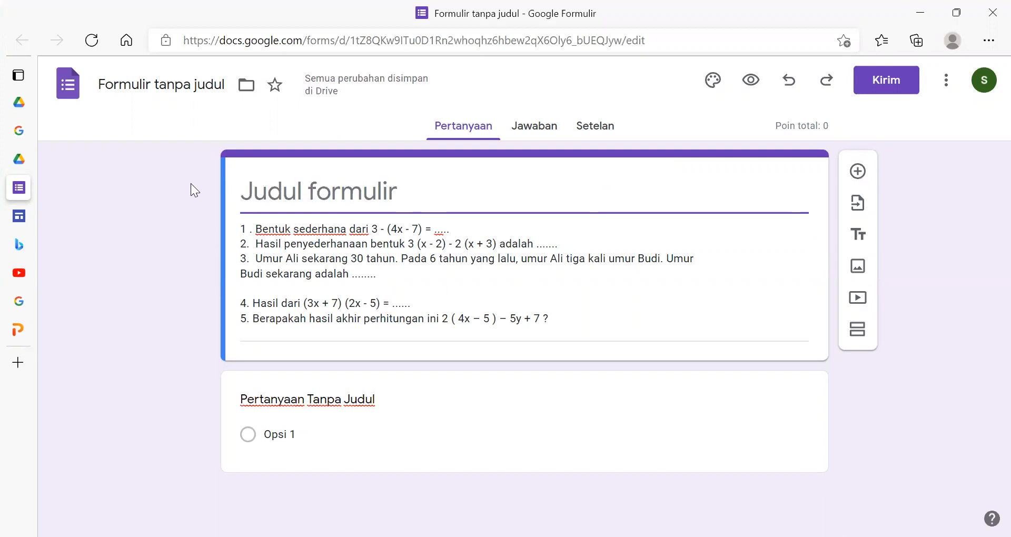
pyautogui.write('Latihan S')
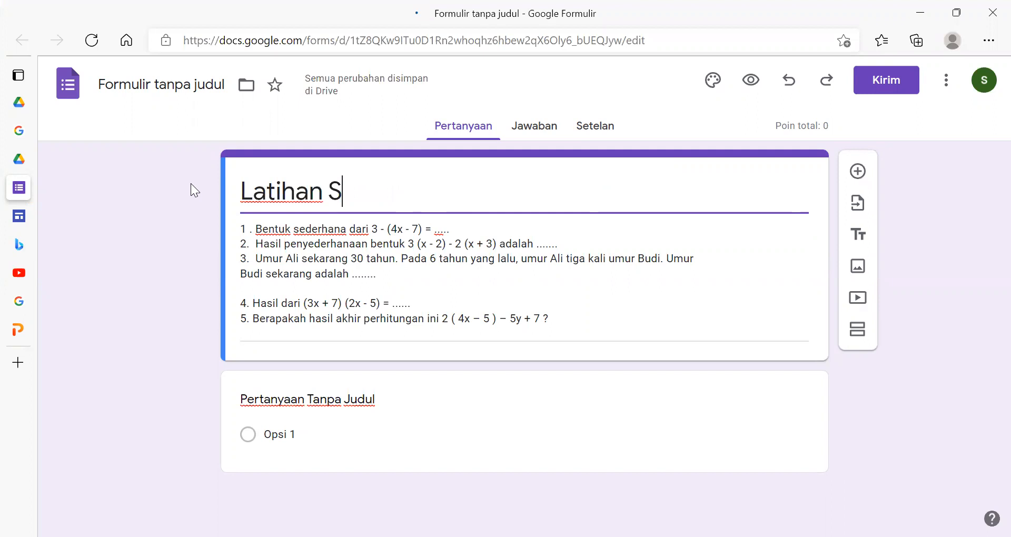
pyautogui.write('oal ')
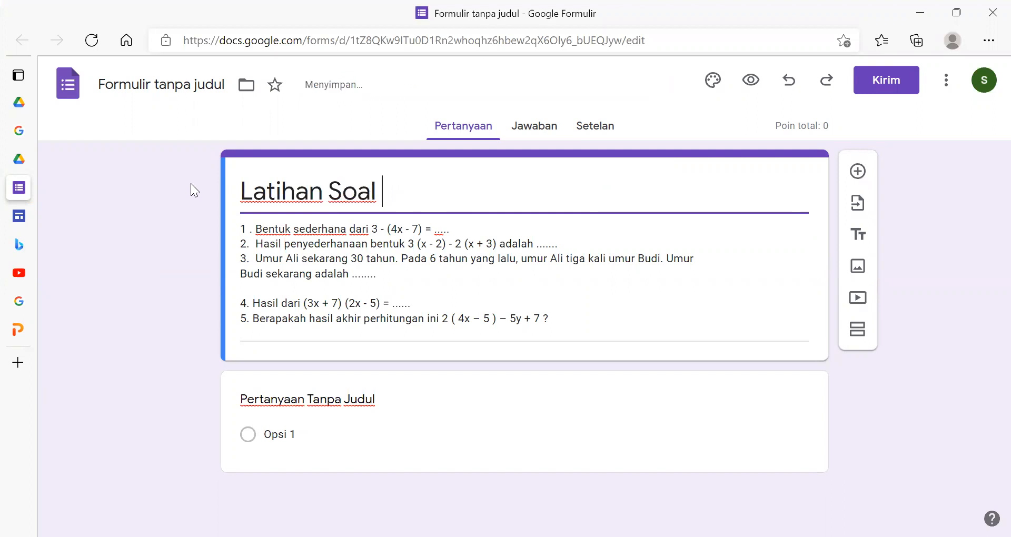
pyautogui.write('Aljabar')
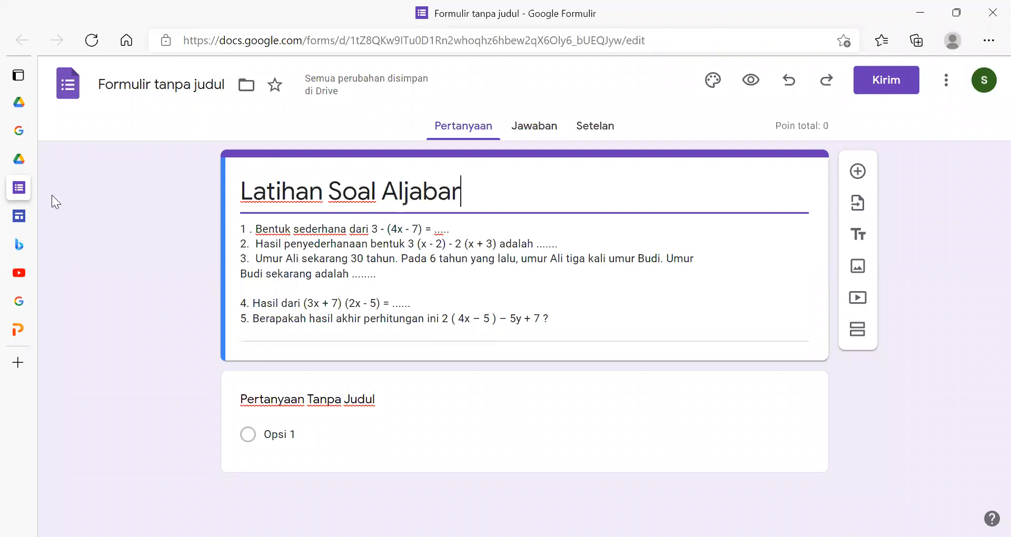
# - Set the first question's answer type to short answer (Jawaban singkat)
pyautogui.click(341, 403)
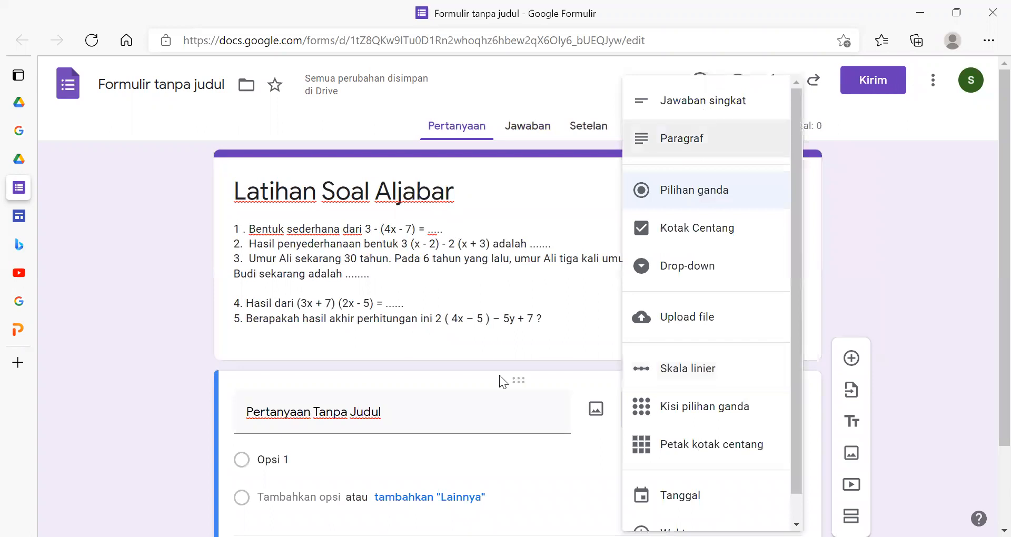
pyautogui.scroll(-2, 419, 380)
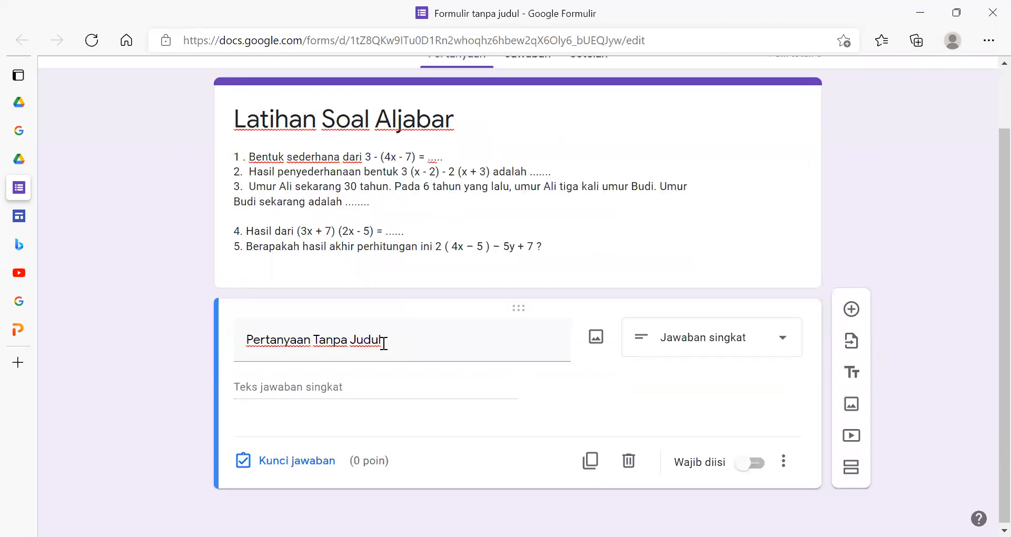
pyautogui.click(384, 343)
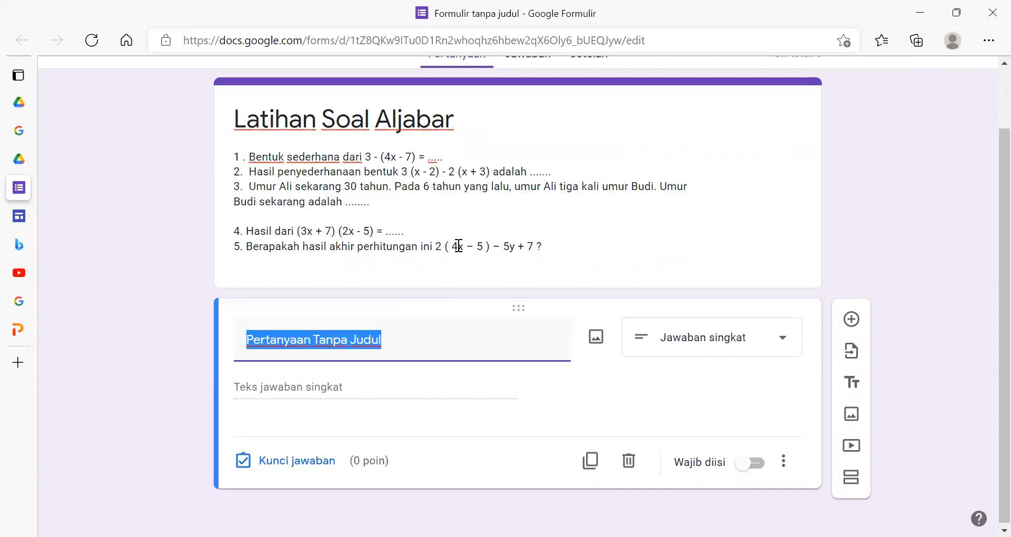
# - Copy the first line of the form description into the first question's text: "1 . Bentuk sederhana dari 3 - (4x - 7) = ....."
pyautogui.click(459, 246)
pyautogui.hotkey('ctrl', 'a')
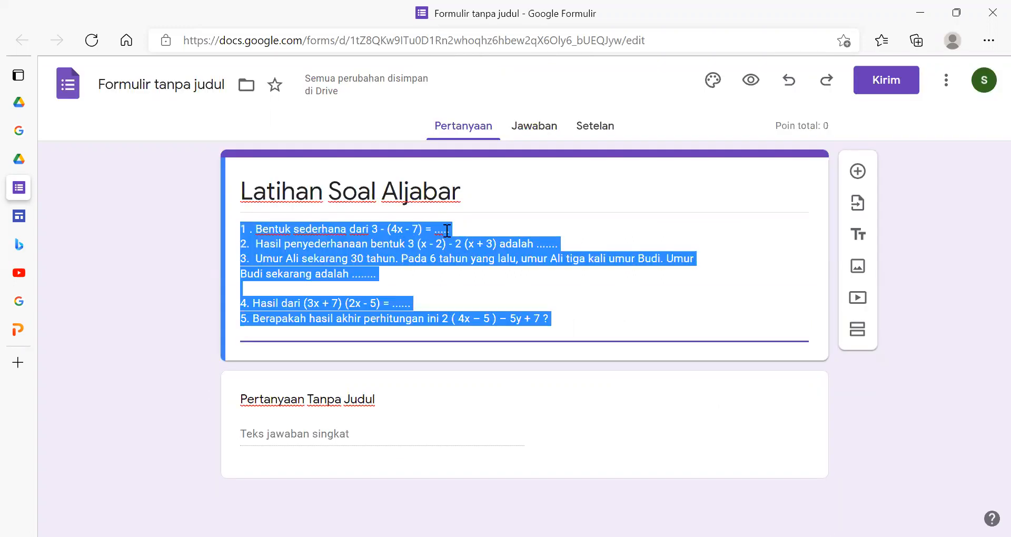
pyautogui.click(455, 229)
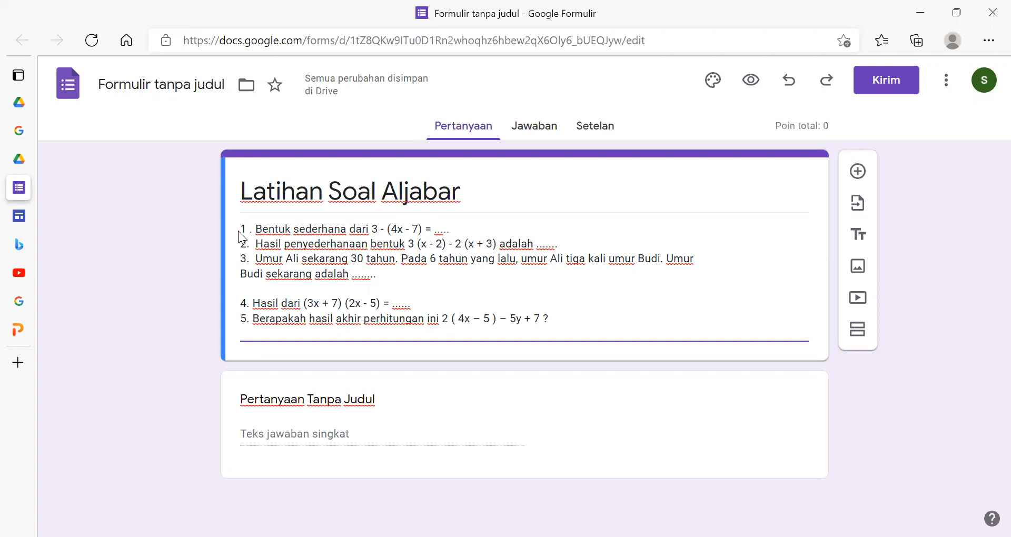
pyautogui.click(343, 404)
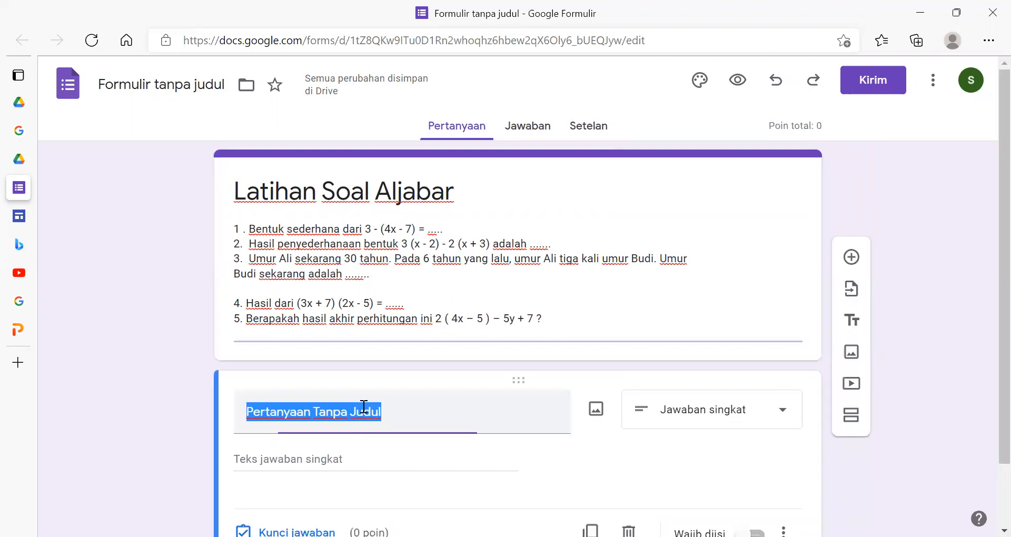
pyautogui.write('1 . Bentuk sederhana dari 3 - (4x - 7) = .....')
pyautogui.click(661, 435)
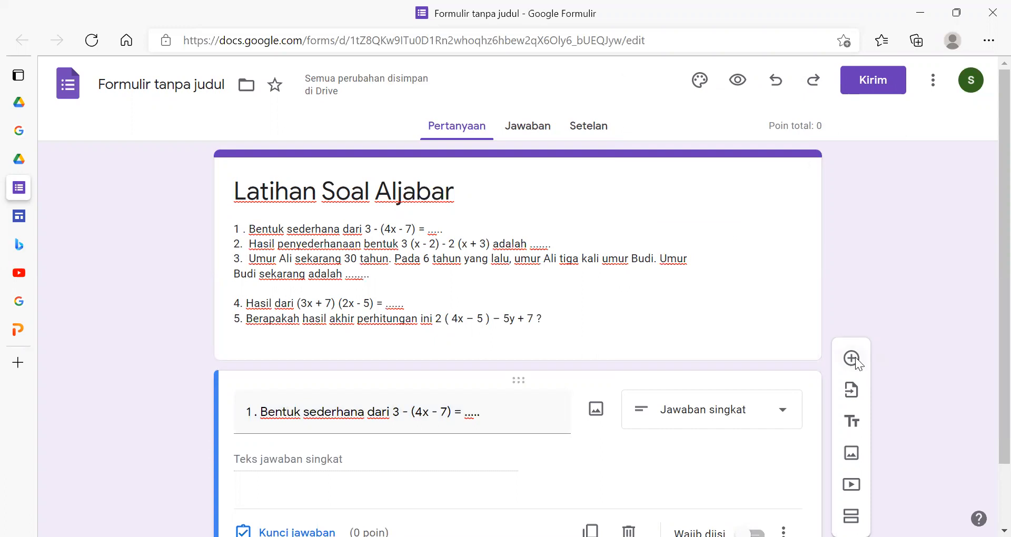
# - Add a second question and copy the line "2. Hasil penyederhanaan bentuk 3 (x - 2) - 2 (x + 3) adalah" from the form description
pyautogui.click(852, 358)
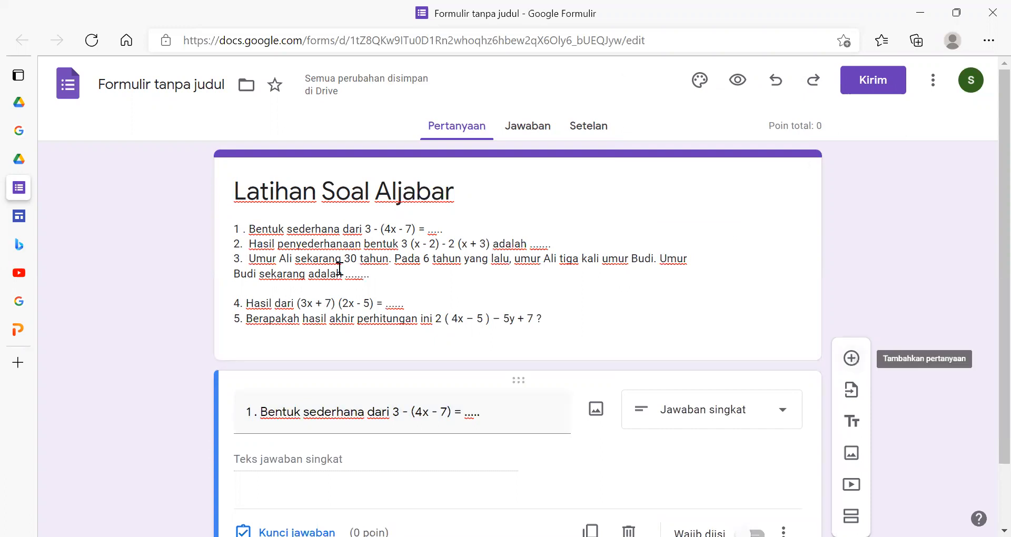
pyautogui.click(555, 245)
pyautogui.hotkey('shift', 'Home')
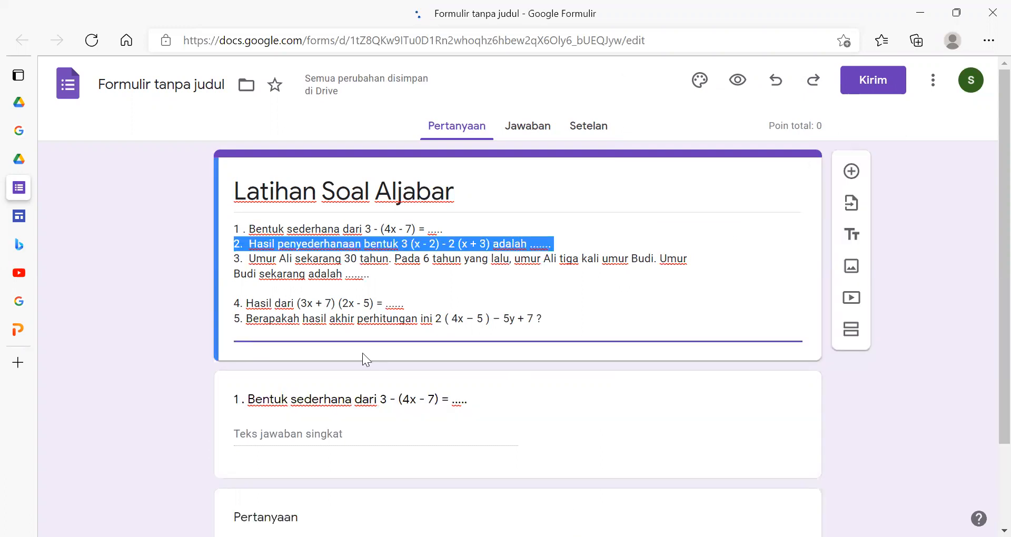
pyautogui.scroll(-2, 362, 353)
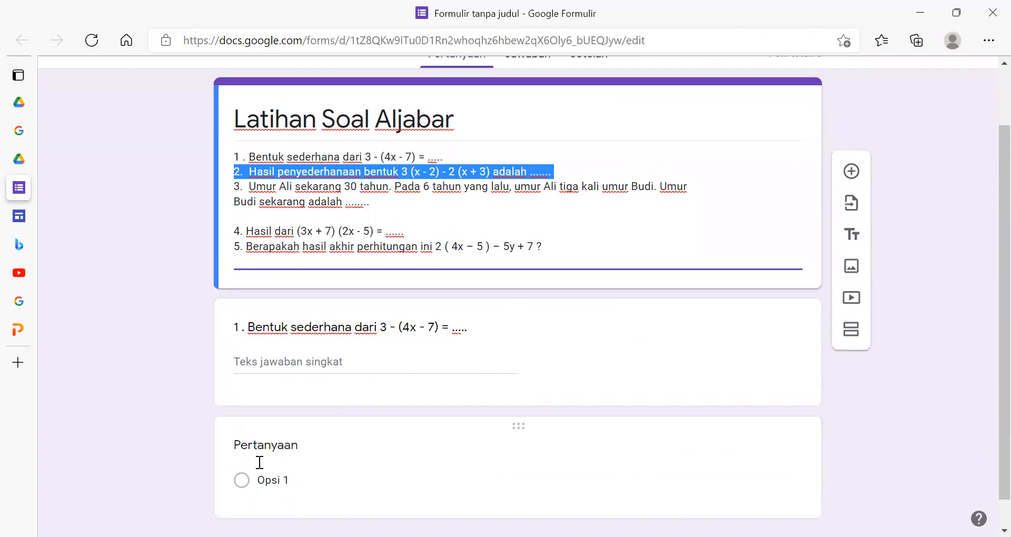
pyautogui.click(426, 453)
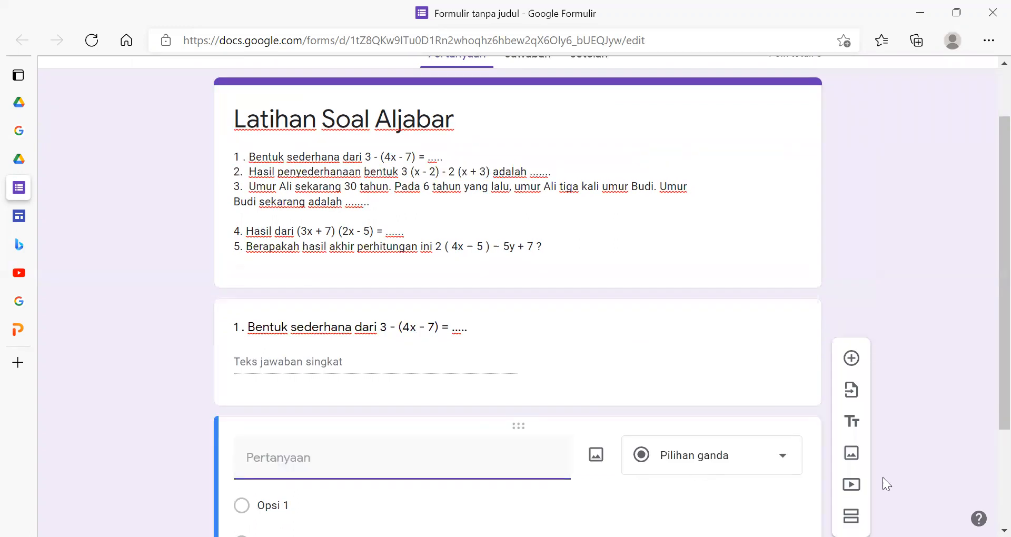
# - Set the new second question's answer type to short answer (Jawaban singkat)
pyautogui.click(761, 468)
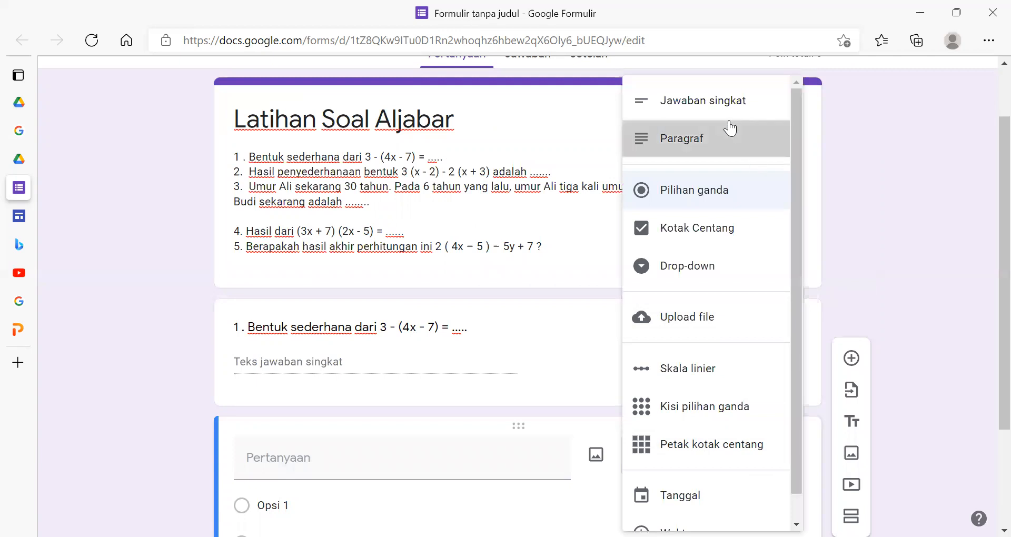
pyautogui.click(730, 128)
pyautogui.click(693, 441)
pyautogui.click(704, 113)
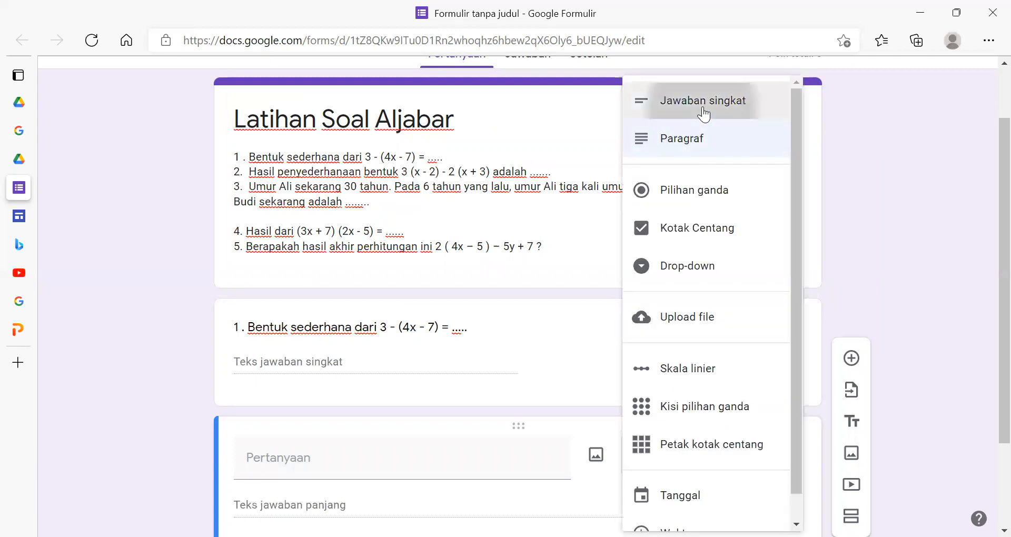
# - Examine the answer types available for the second question and the elements that can be added to the form
pyautogui.click(721, 463)
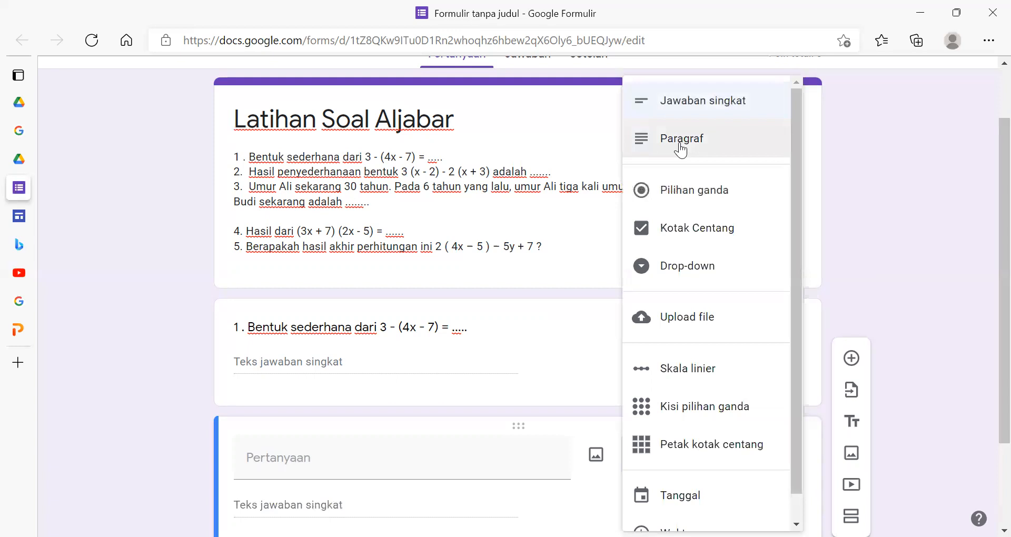
pyautogui.scroll(-1, 713, 406)
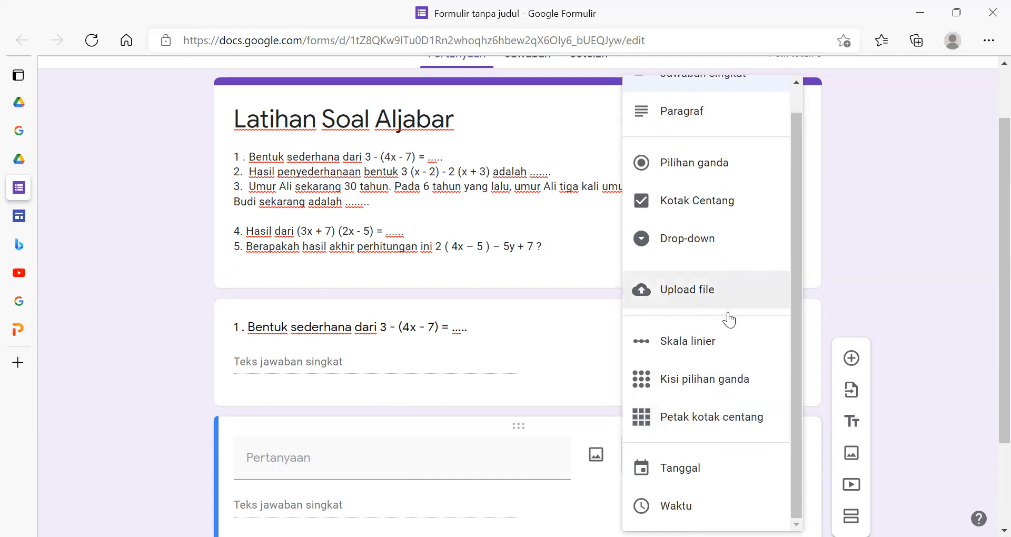
pyautogui.scroll(1, 729, 319)
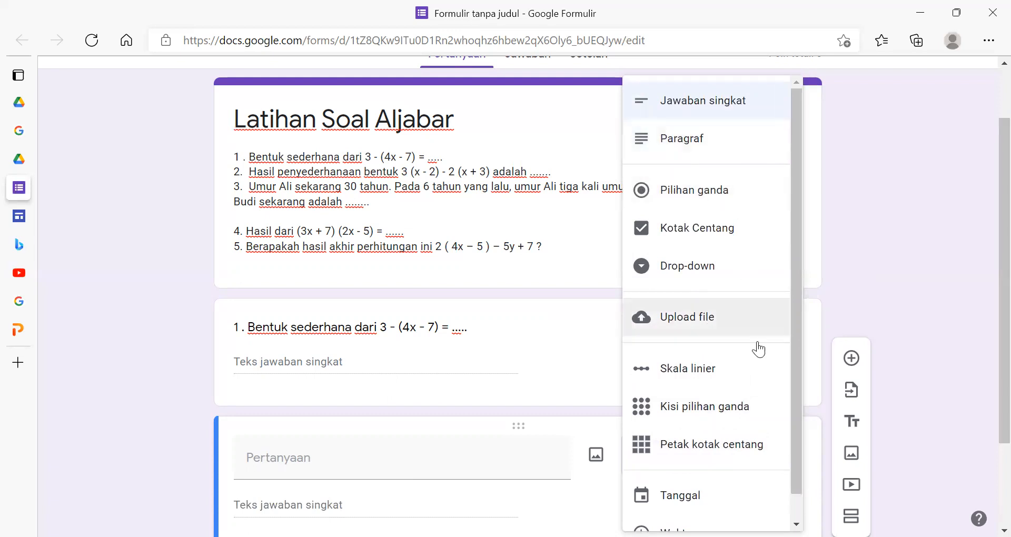
pyautogui.scroll(-1, 727, 399)
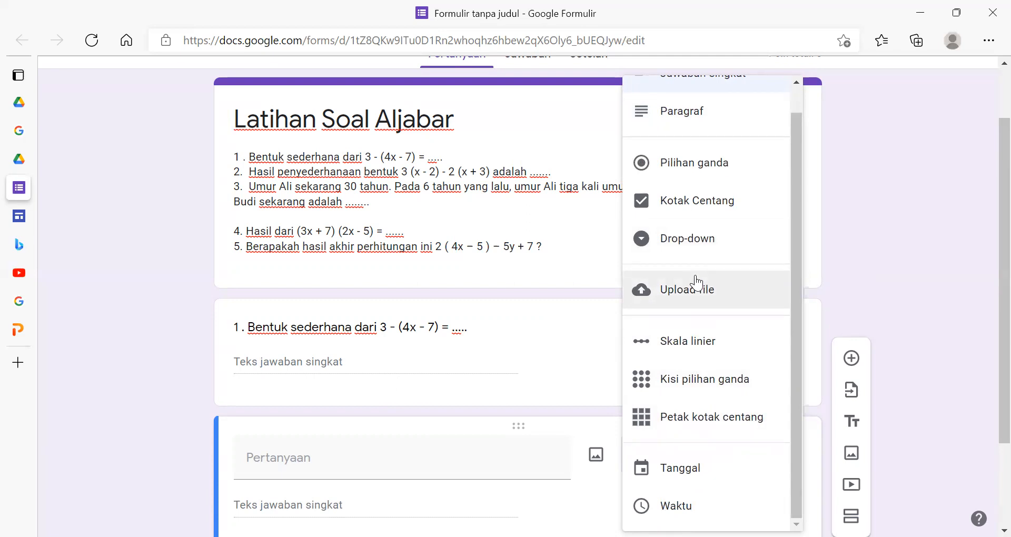
pyautogui.scroll(1, 697, 283)
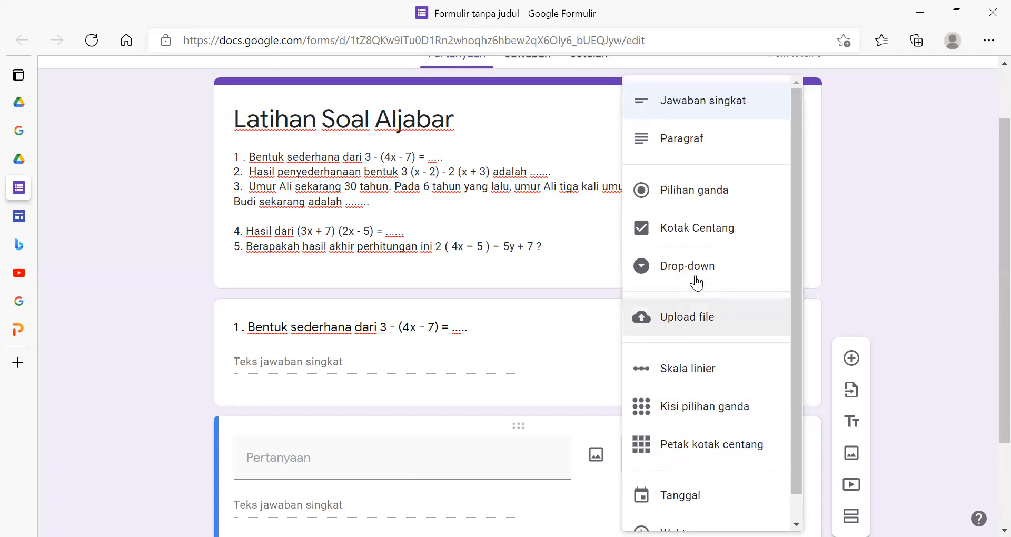
pyautogui.scroll(-1, 698, 283)
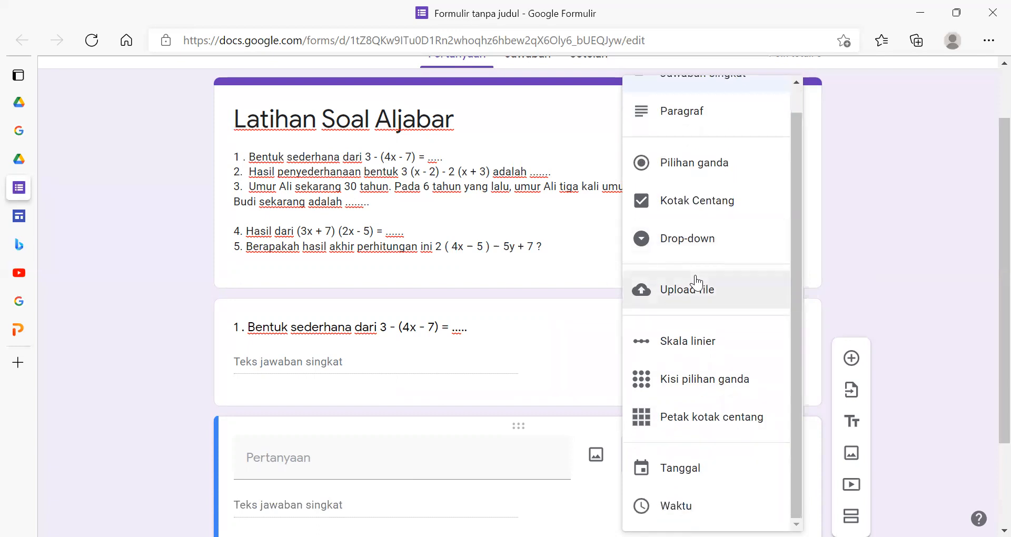
pyautogui.scroll(1, 719, 226)
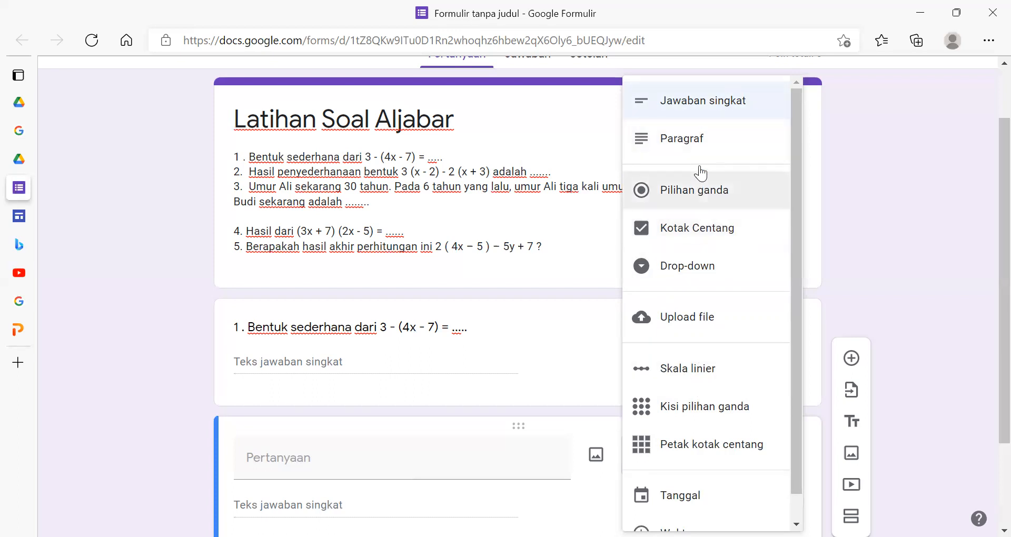
pyautogui.scroll(-2, 699, 179)
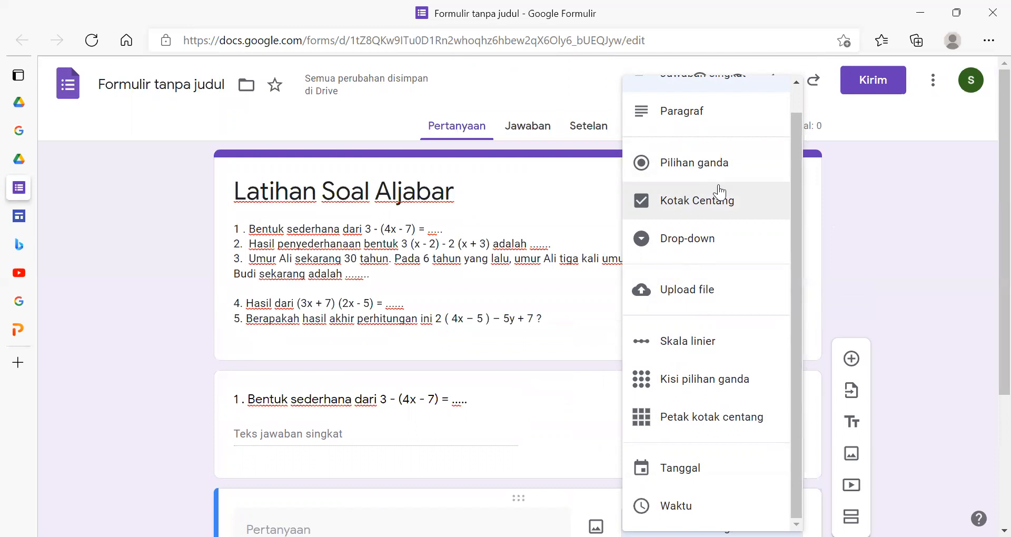
pyautogui.click(150, 258)
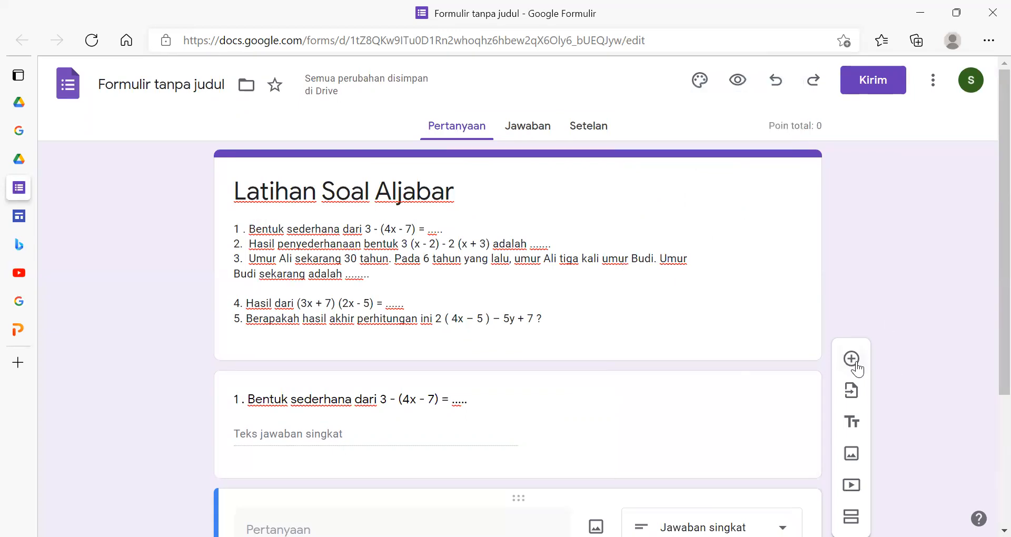
pyautogui.scroll(-3, 534, 296)
pyautogui.scroll(-1, 532, 292)
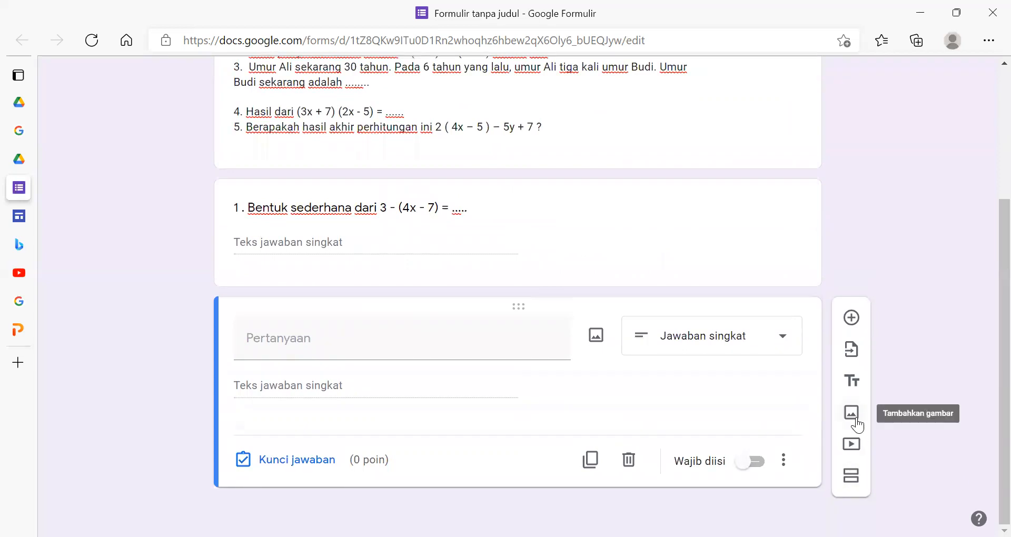
# - Copy the form description's line "2. Hasil penyederhanaan bentuk 3 (x - 2) - 2 (x + 3) adalah ......." into the second question's text
pyautogui.scroll(3, 603, 302)
pyautogui.scroll(-2, 406, 400)
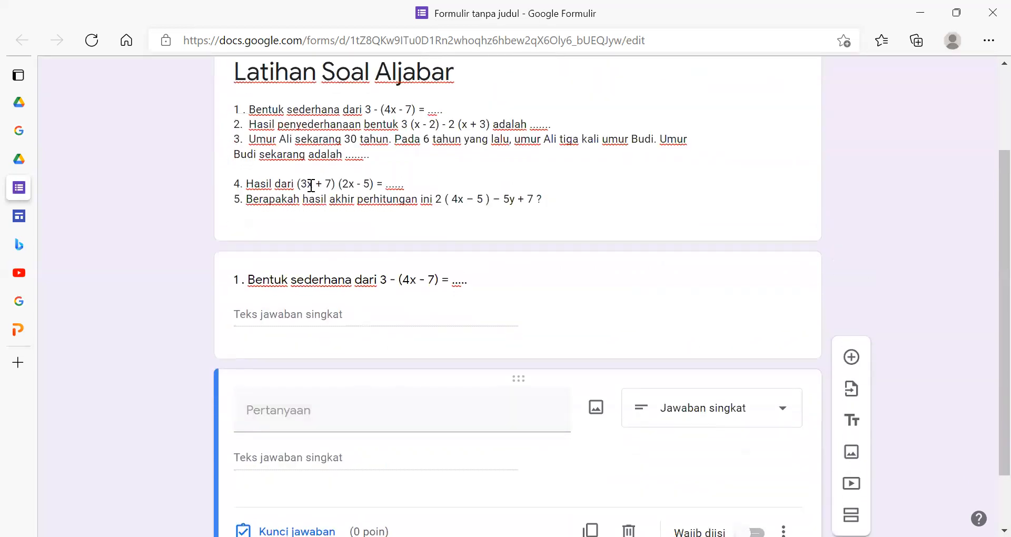
pyautogui.tripleClick(416, 126)
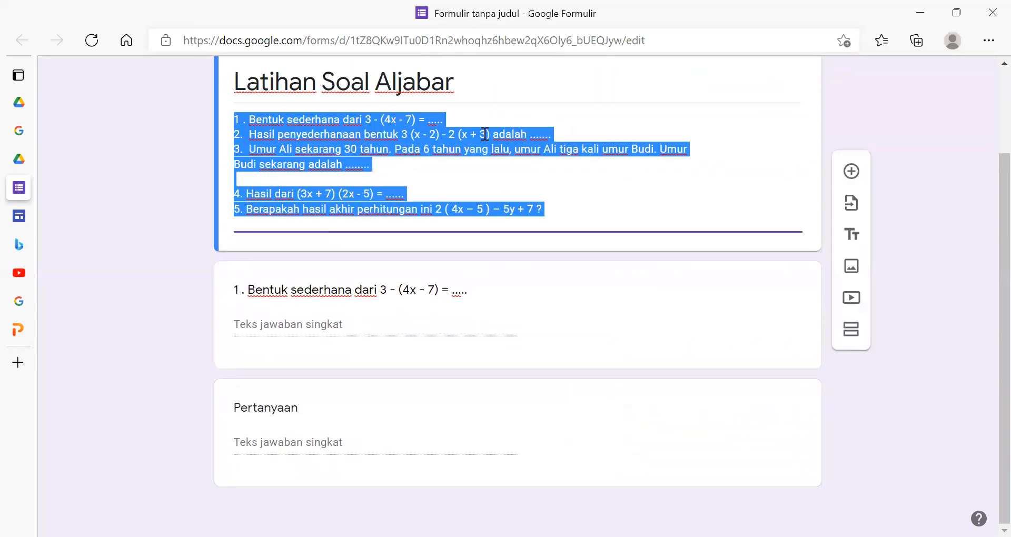
pyautogui.click(532, 131)
pyautogui.moveTo(553, 133); pyautogui.dragTo(221, 133)
pyautogui.hotkey('ctrl', 'c')
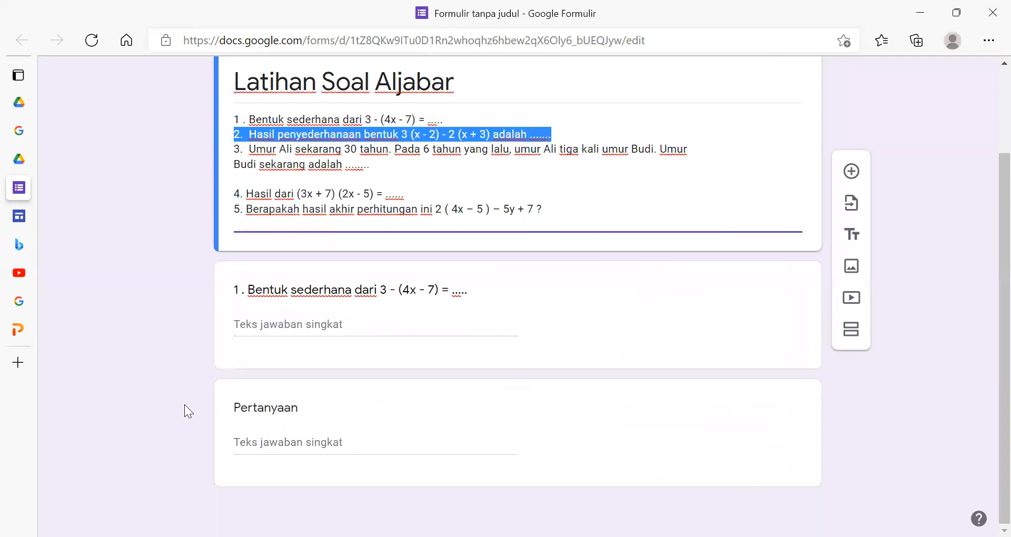
pyautogui.click(258, 409)
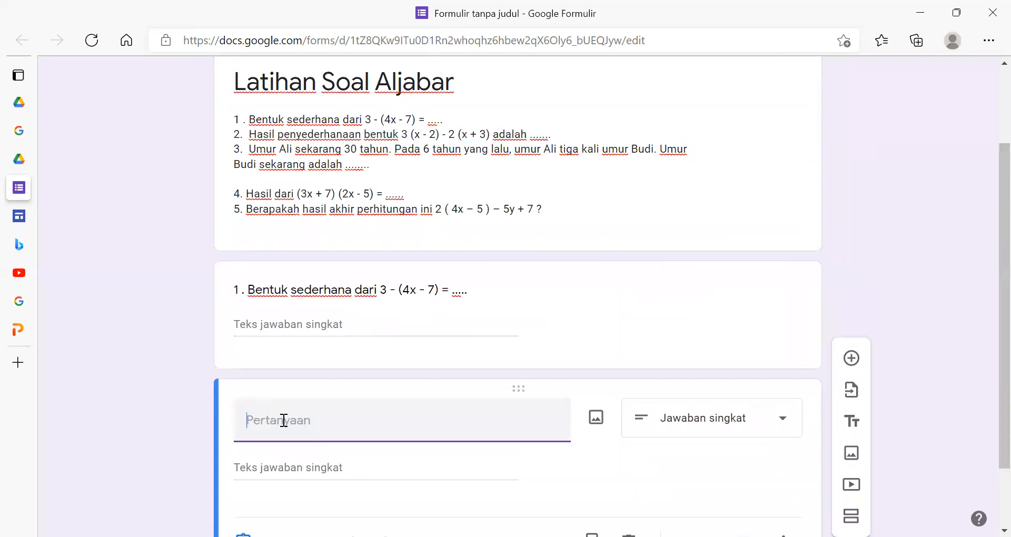
pyautogui.hotkey('ctrl', 'v')
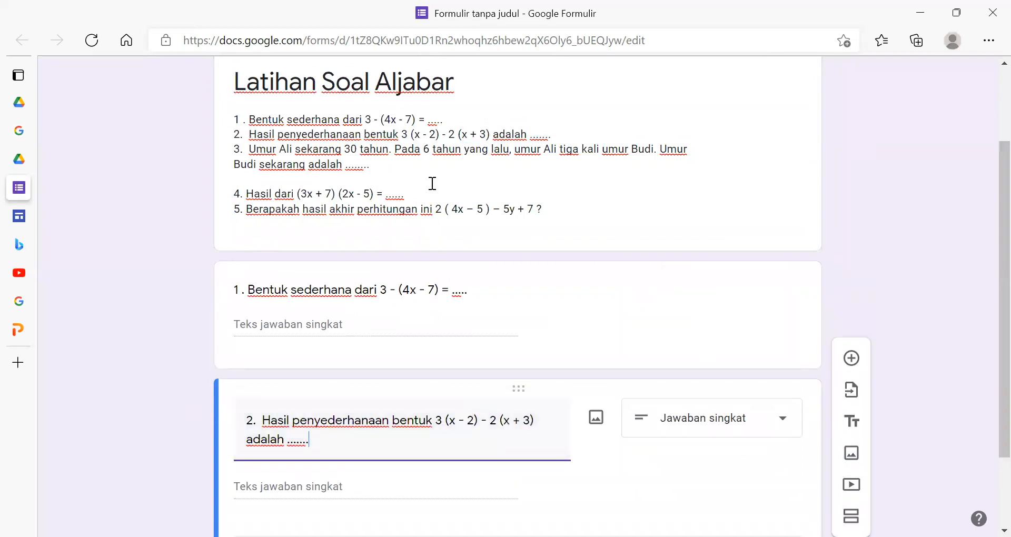
# - Add a third question below the second, enter "3." as its text and append item 3, the age word problem, copied from the form description
pyautogui.click(377, 165)
pyautogui.hotkey('ctrl', 'a')
pyautogui.moveTo(379, 166); pyautogui.dragTo(226, 156)
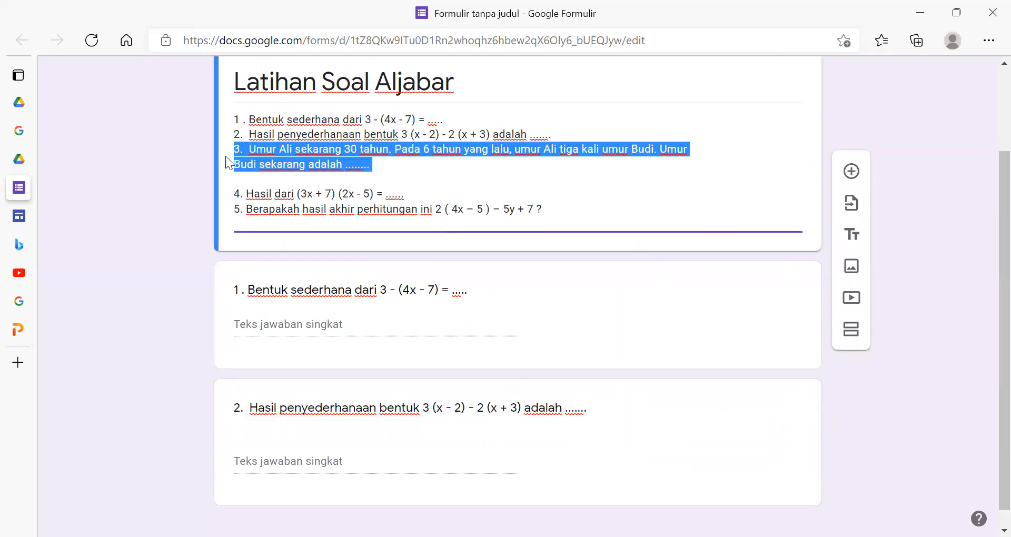
pyautogui.scroll(-1, 551, 367)
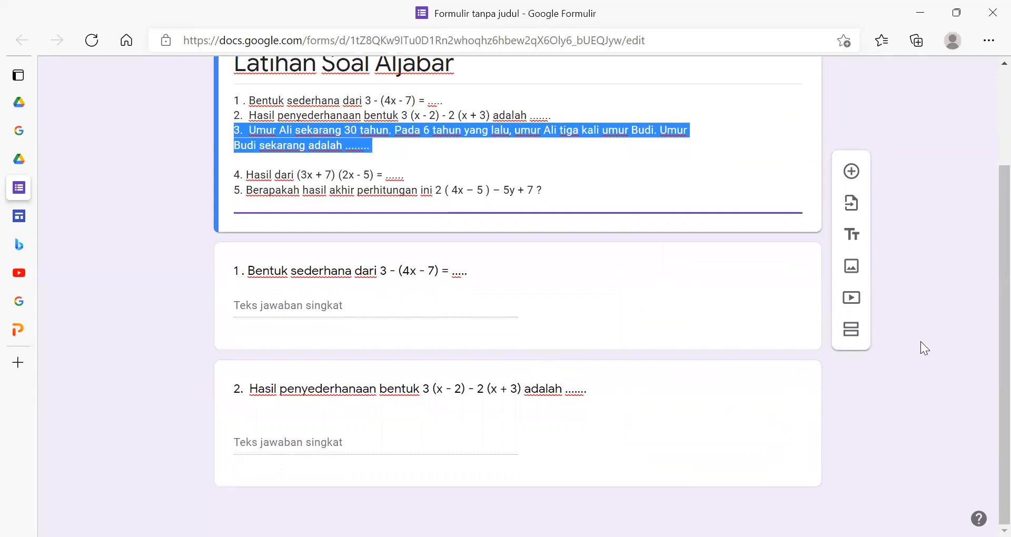
pyautogui.click(468, 405)
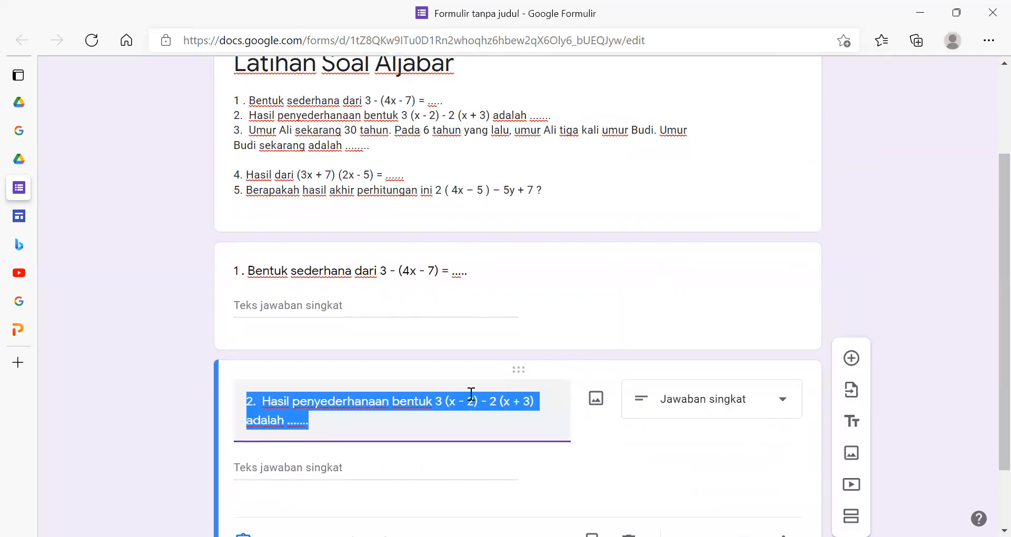
pyautogui.click(851, 359)
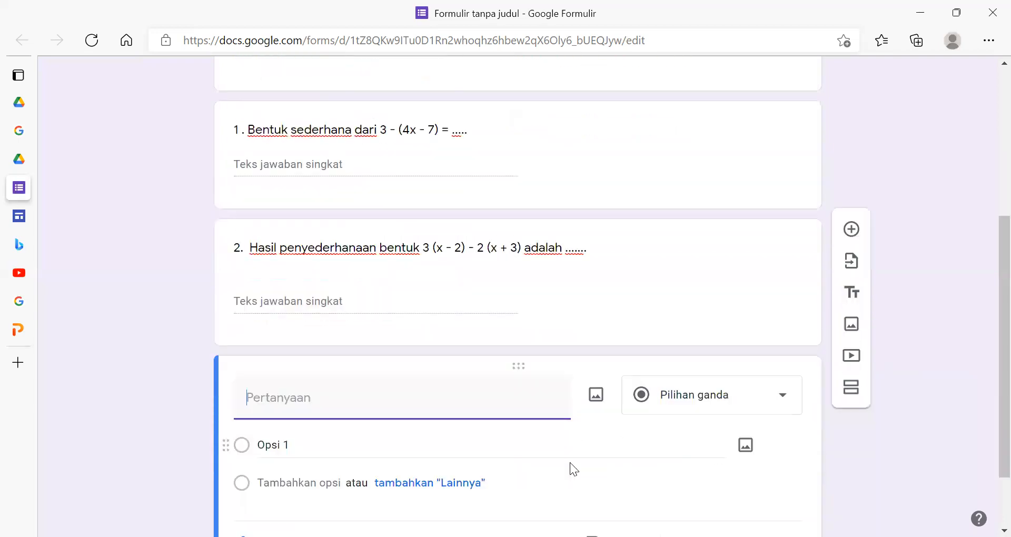
pyautogui.write('3.')
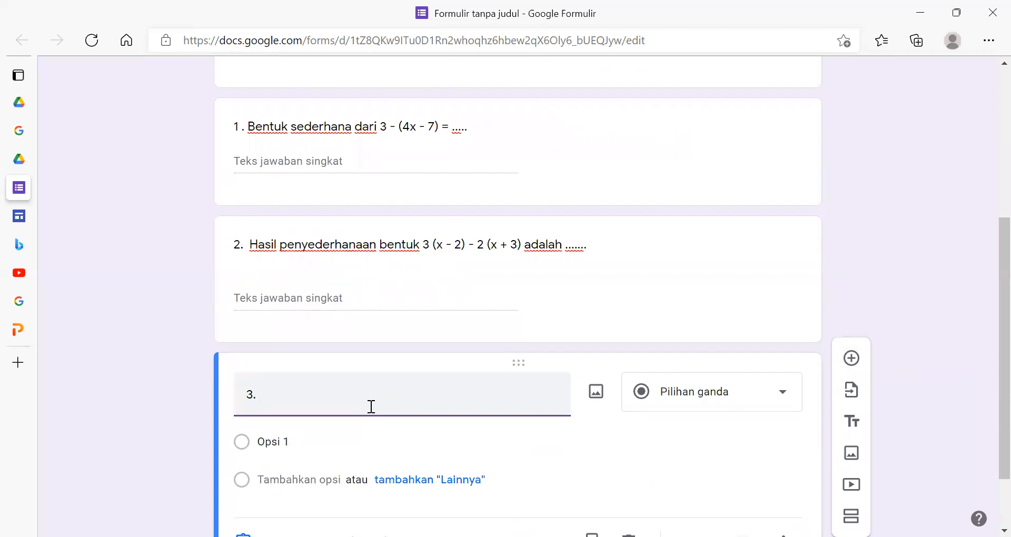
pyautogui.write('3. Umur Ali sekarang 30 tahun. Pada 6 tahun yang lalu, umur Ali tiga kali umur Budi. UmurBudi sekarang adalah ........')
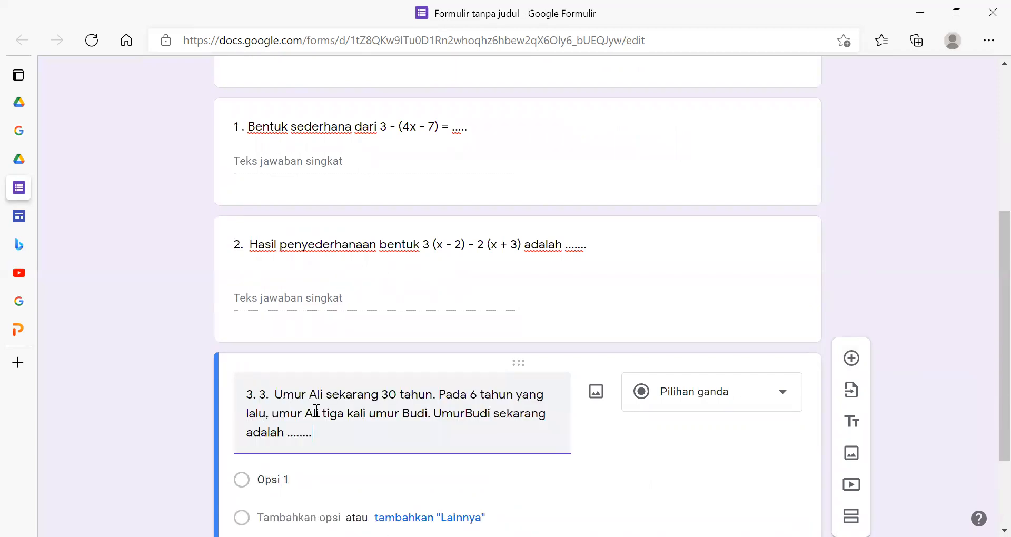
# - Remove the duplicate number "3." from the start of the third question's text
pyautogui.click(276, 396)
pyautogui.keyDown('shift'); pyautogui.click(259, 396); pyautogui.keyUp('shift')
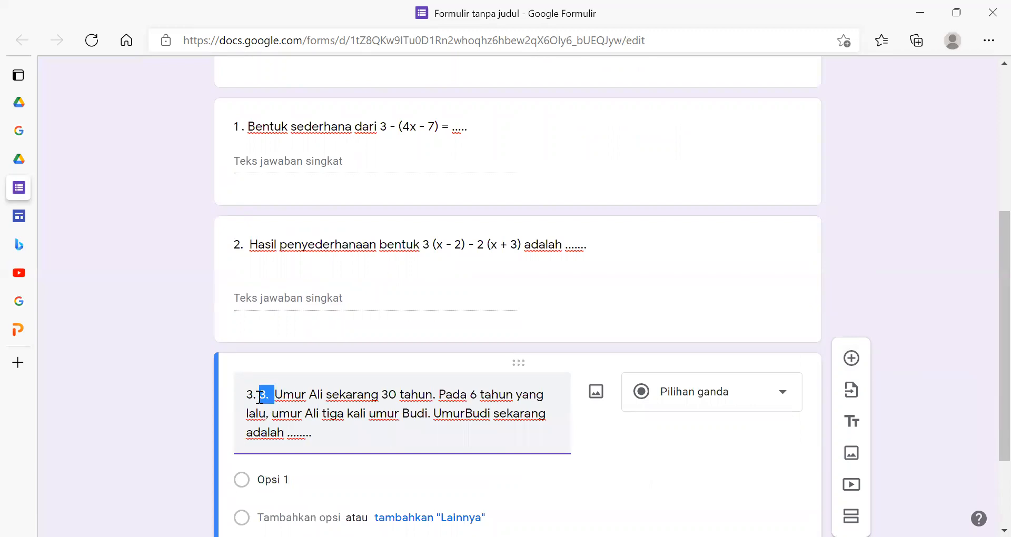
pyautogui.press('BackSpace')
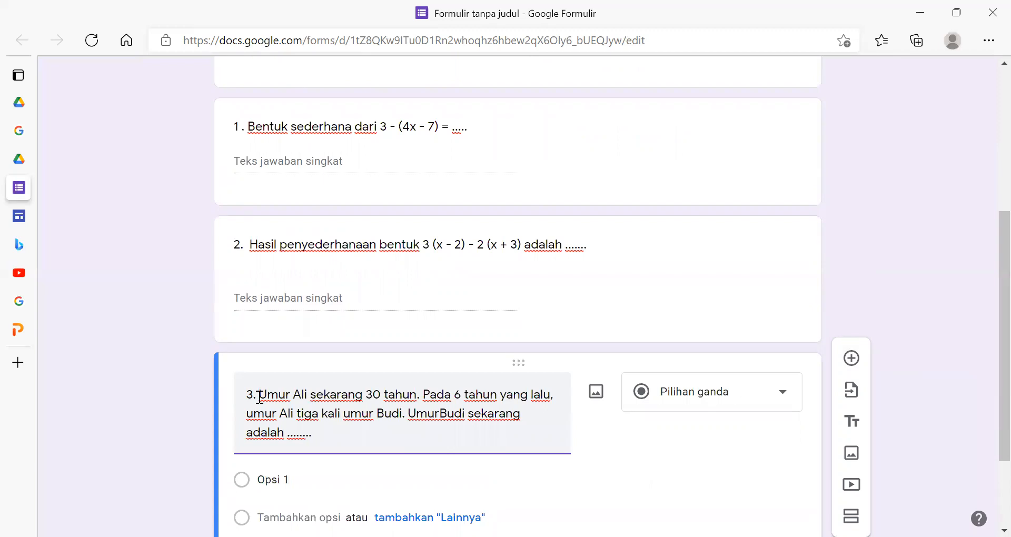
# - Copy the line "4. Hasil dari (3x + 7) (2x - 5) = ......" from the form description and add a fourth question below the third
pyautogui.scroll(-2, 271, 401)
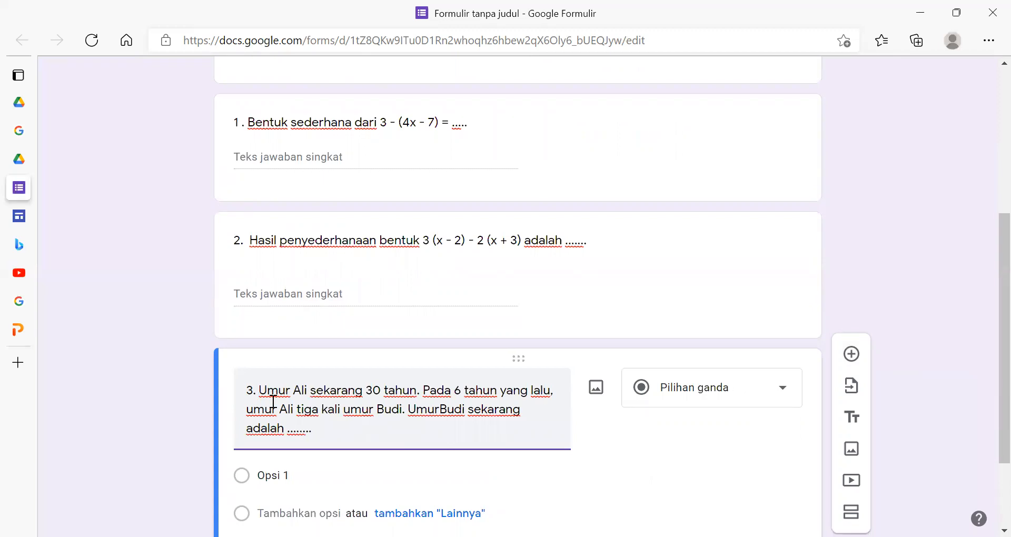
pyautogui.scroll(5, 272, 402)
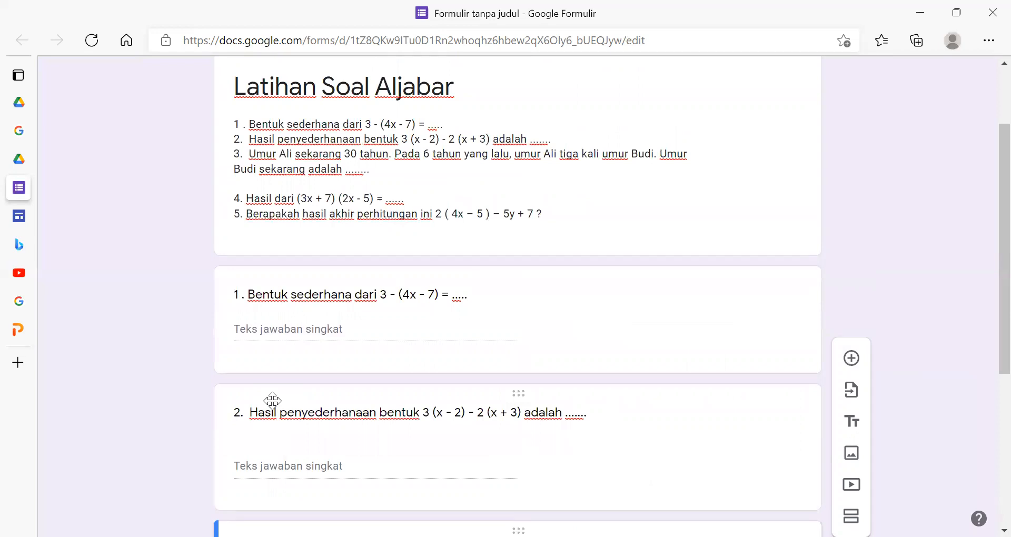
pyautogui.scroll(-3, 274, 217)
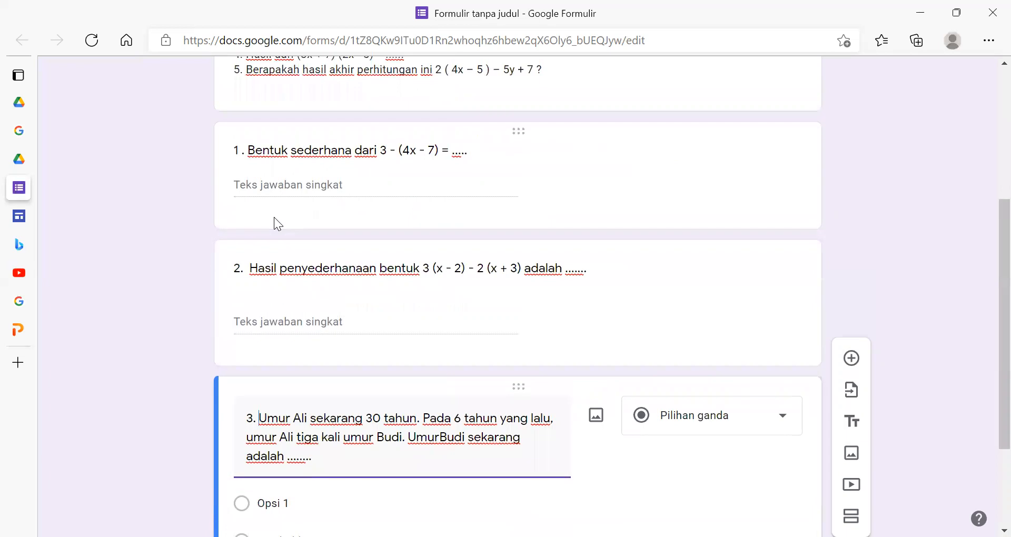
pyautogui.scroll(4, 273, 217)
pyautogui.tripleClick(286, 287)
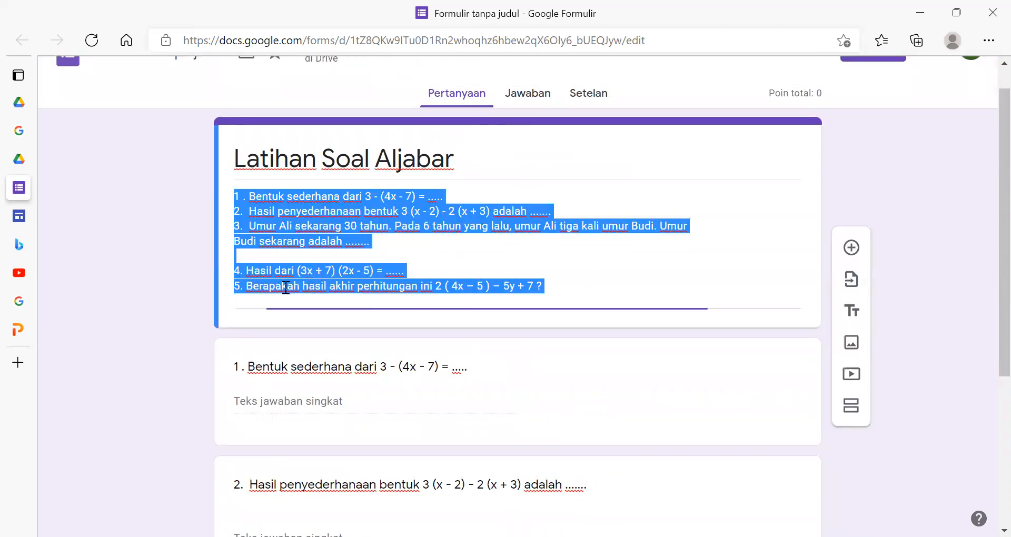
pyautogui.moveTo(405, 270); pyautogui.dragTo(230, 271)
pyautogui.hotkey('ctrl', 'c')
pyautogui.scroll(-5, 492, 397)
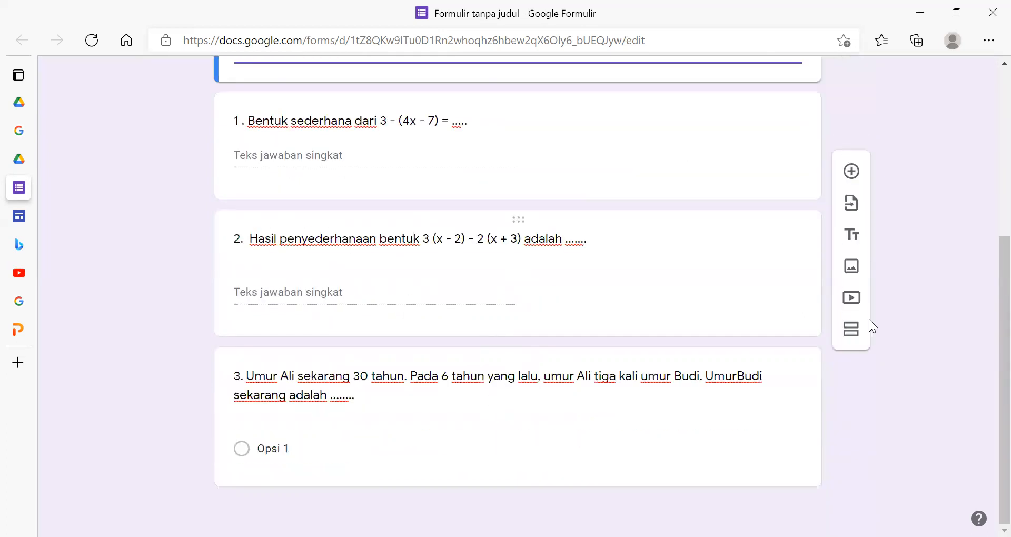
pyautogui.click(852, 171)
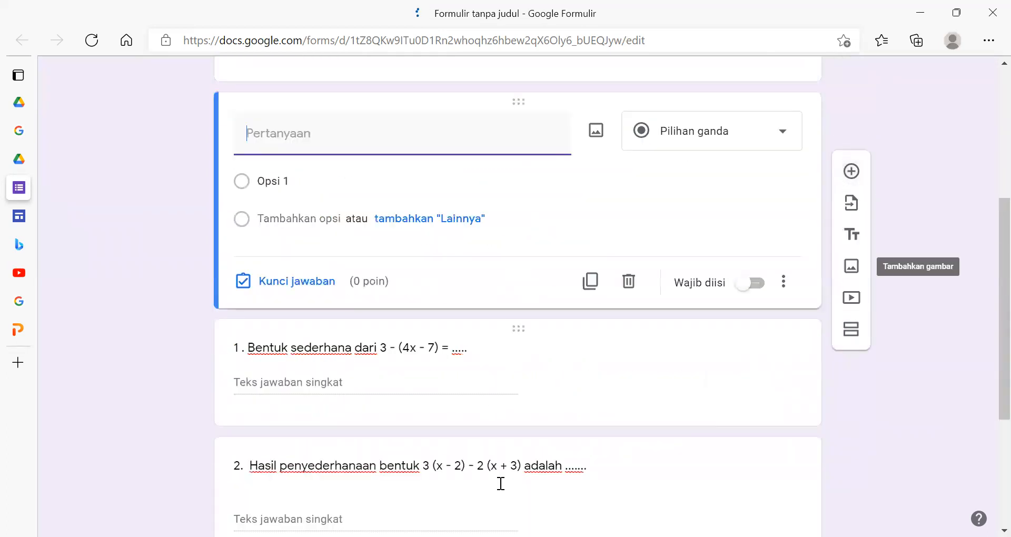
pyautogui.scroll(-4, 322, 383)
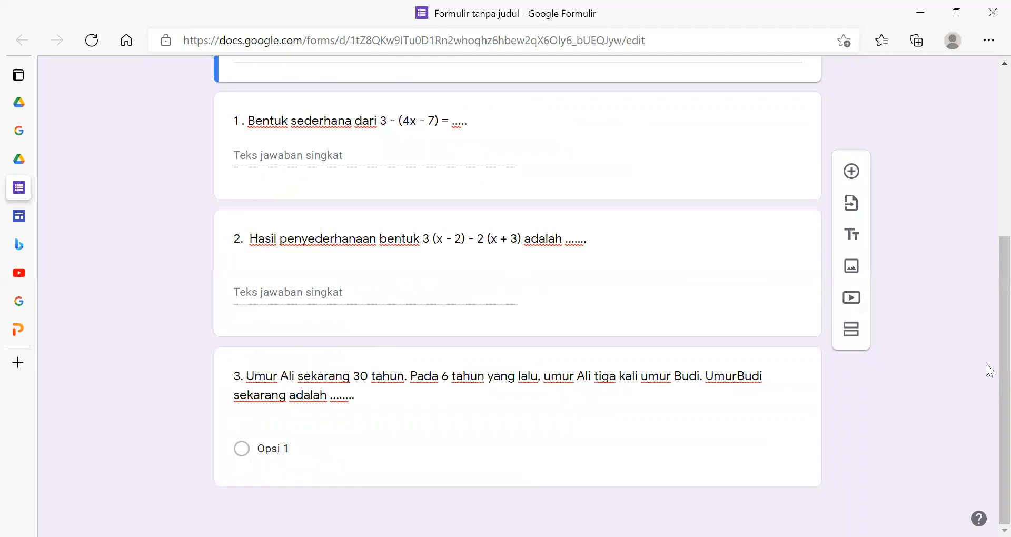
pyautogui.click(665, 404)
pyautogui.click(852, 353)
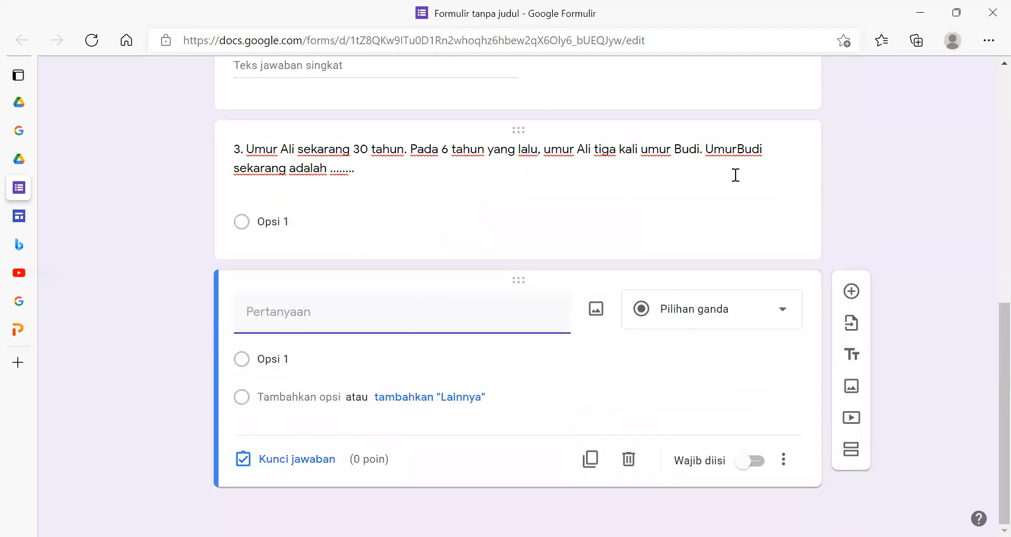
# - Set the third question's answer type to short answer (Jawaban singkat)
pyautogui.click(626, 157)
pyautogui.click(683, 167)
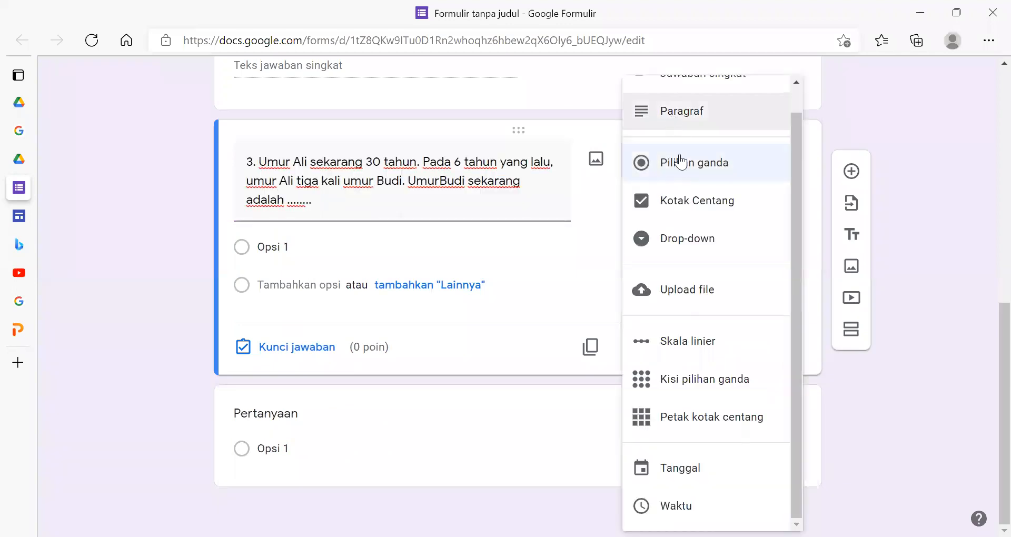
pyautogui.scroll(1, 695, 122)
pyautogui.press('Return')
# - Set the fourth question to short answer (Jawaban singkat) and fill its text with "4. Hasil dari (3x + 7) (2x - 5) = ......"
pyautogui.click(370, 452)
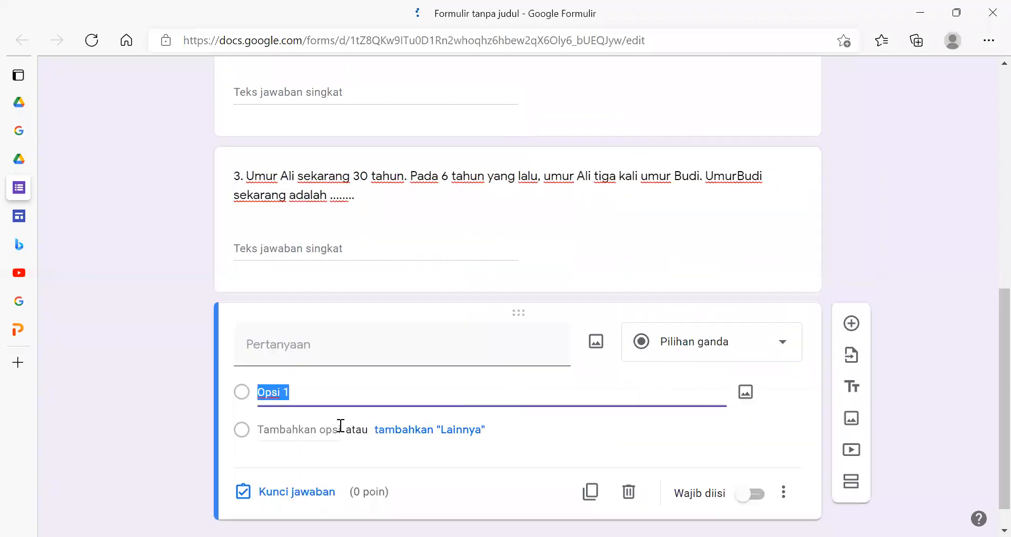
pyautogui.hotkey('ctrl', 'v')
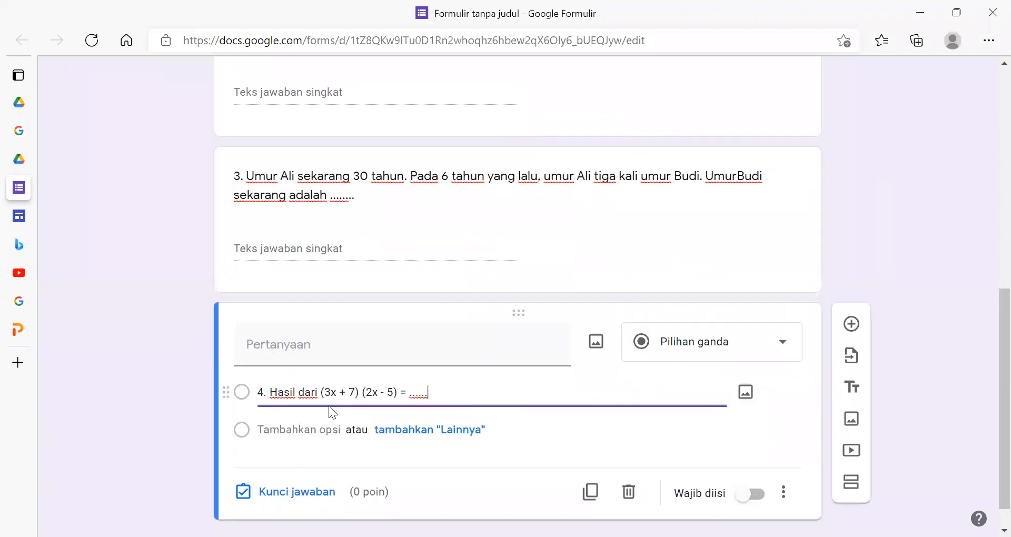
pyautogui.click(740, 350)
pyautogui.click(700, 101)
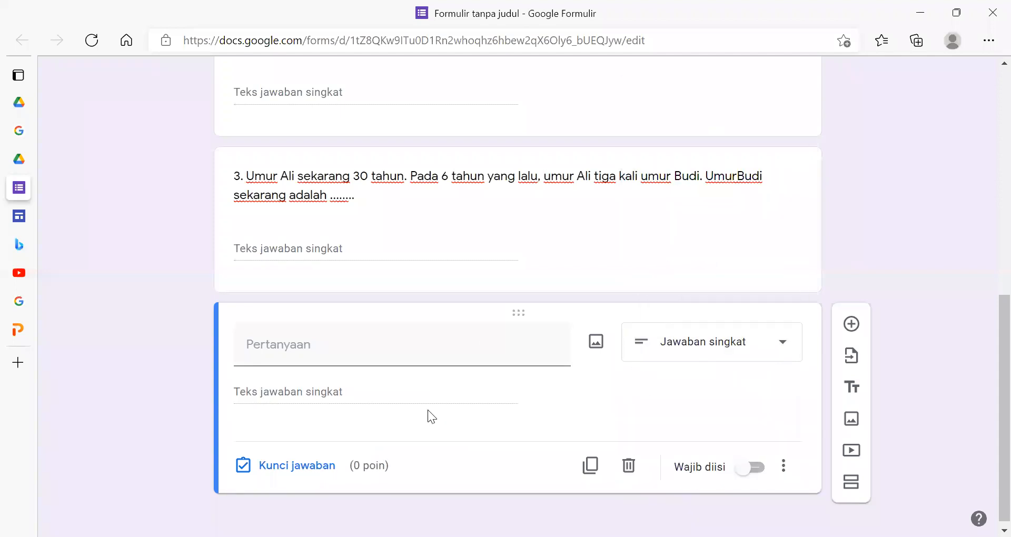
pyautogui.click(431, 331)
pyautogui.hotkey('ctrl', 'v')
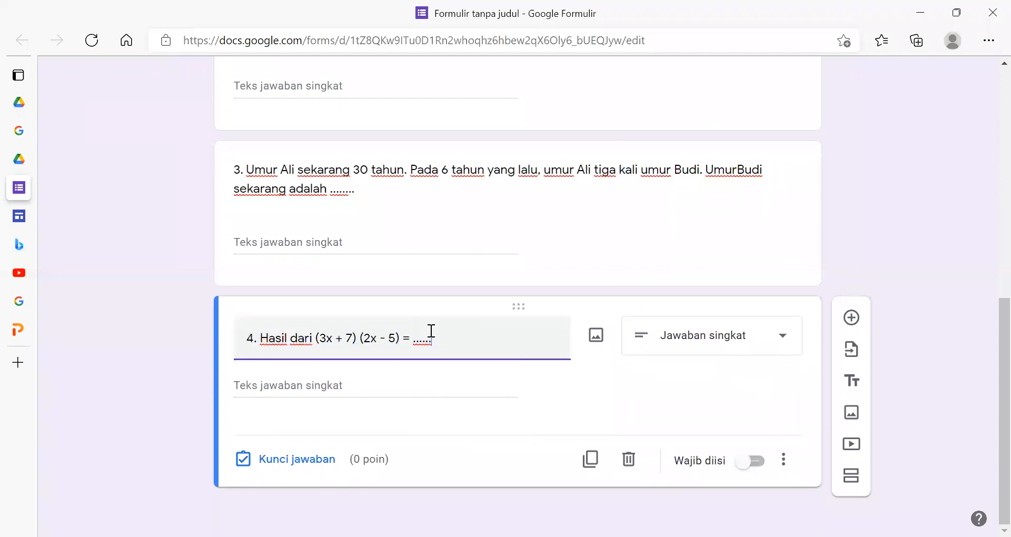
# - Add a fifth question and copy the line "5. Berapakah hasil akhir perhitungan ini 2 ( 4x – 5 ) – 5y + 7 ?" from the form description
pyautogui.click(852, 317)
pyautogui.scroll(9, 487, 394)
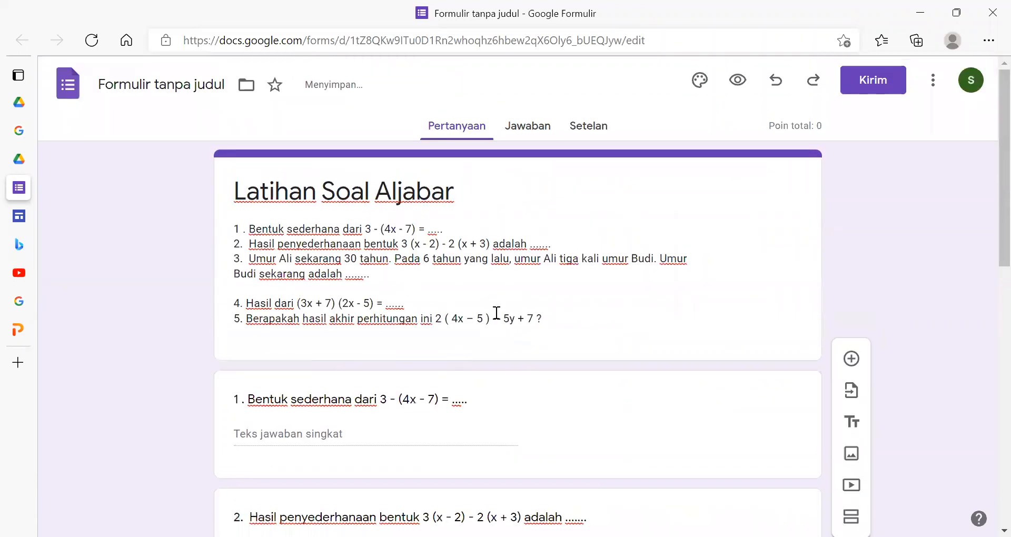
pyautogui.moveTo(544, 315); pyautogui.dragTo(252, 322)
pyautogui.click(251, 323)
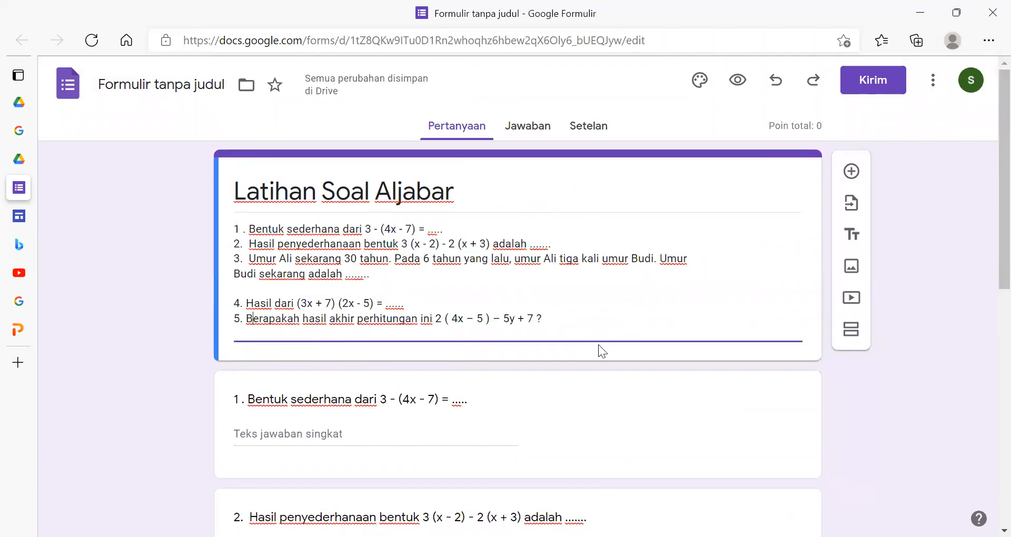
pyautogui.moveTo(546, 318); pyautogui.dragTo(242, 320)
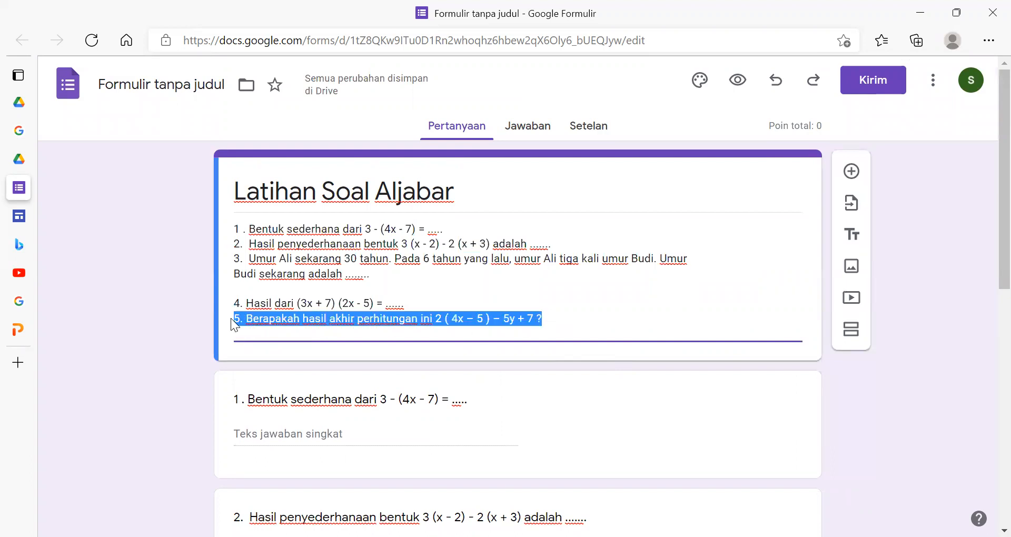
pyautogui.scroll(-9, 349, 397)
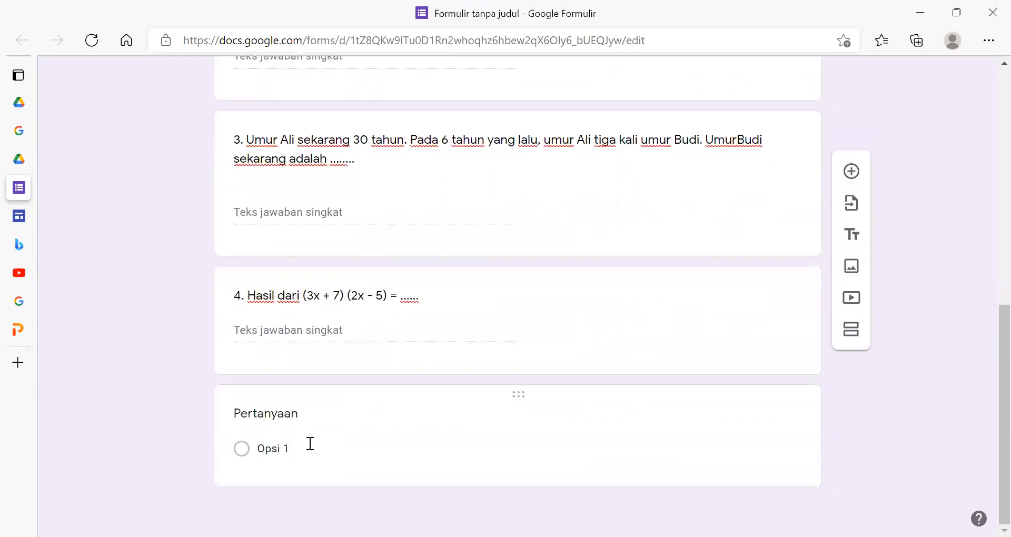
# - Set the fifth question's answer type to short answer (Jawaban singkat) and paste the copied fifth line as its text
pyautogui.click(310, 444)
pyautogui.click(750, 441)
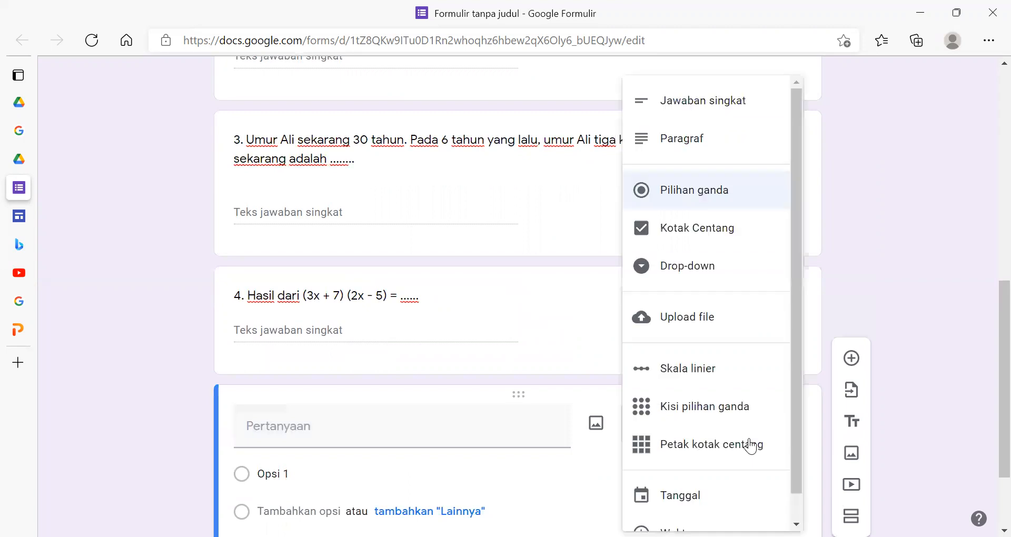
pyautogui.click(722, 107)
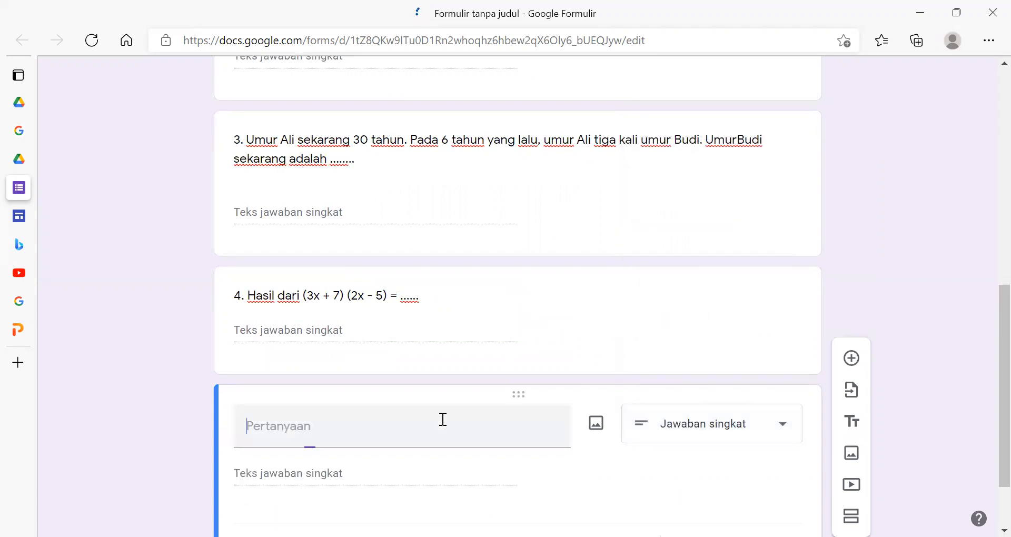
pyautogui.write('5. Berapakah hasil akhir perhitungan ini 2 ( 4x – 5 ) – 5y + 7 ?')
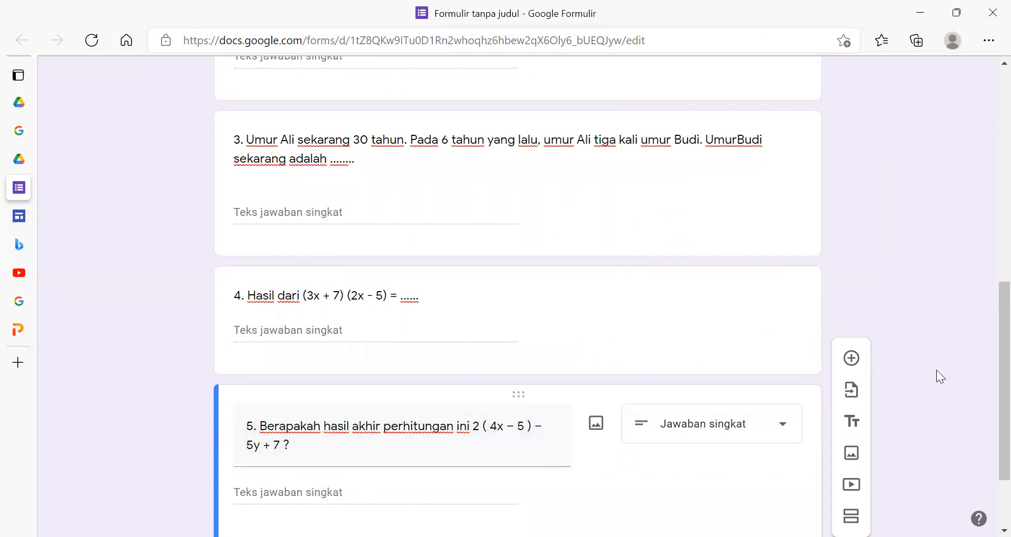
# - Review the finished list of questions and open the form's responses (Jawaban) page
pyautogui.scroll(-2, 936, 370)
pyautogui.scroll(8, 936, 370)
pyautogui.scroll(3, 937, 370)
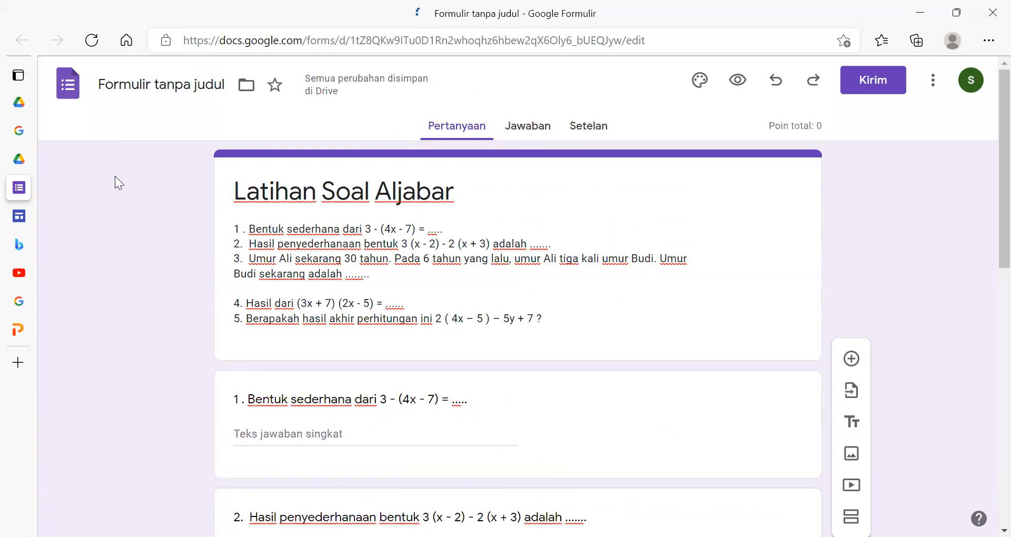
pyautogui.click(535, 136)
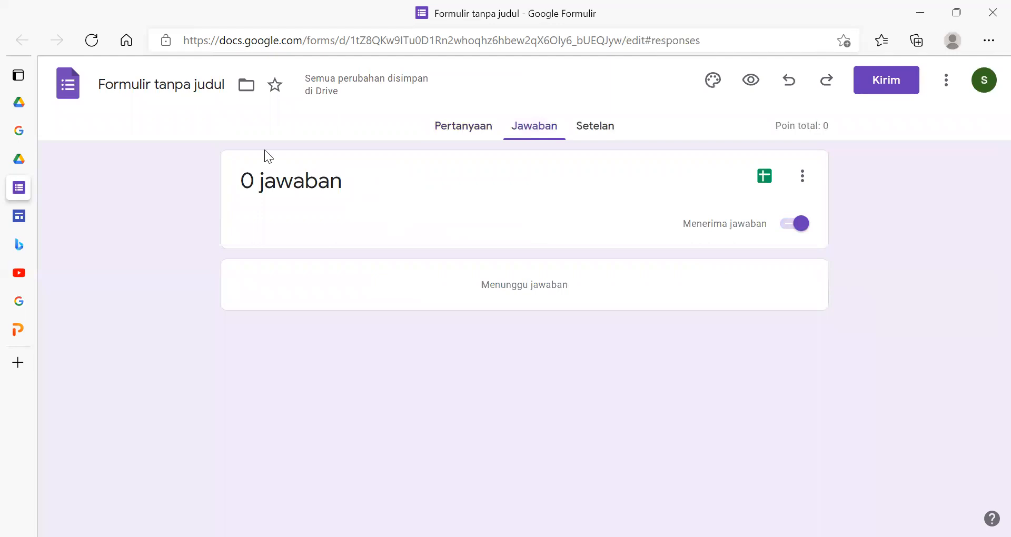
# - Return to the form's questions (Pertanyaan) and rename the form file as Latihan Soal Aljabar
pyautogui.moveTo(19, 189)
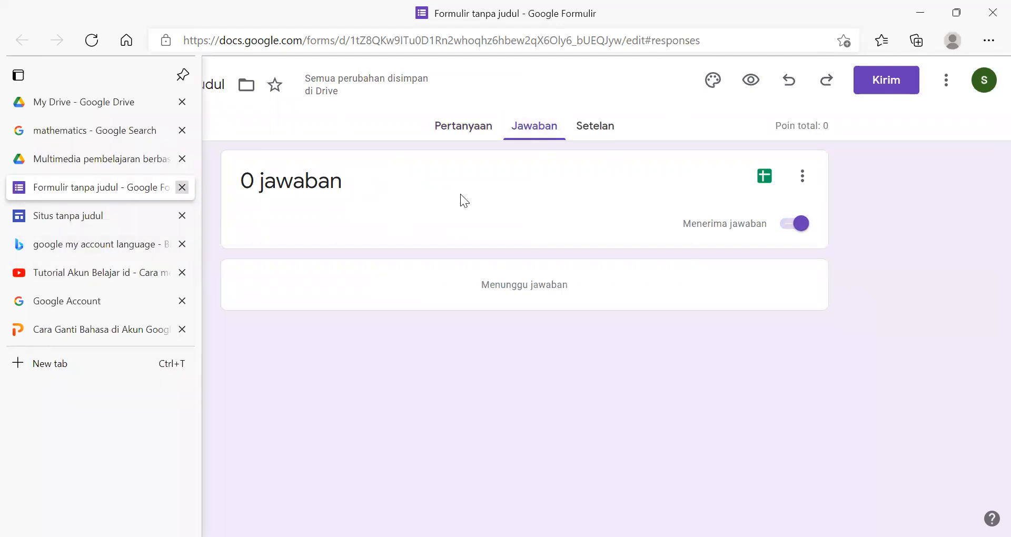
pyautogui.click(466, 127)
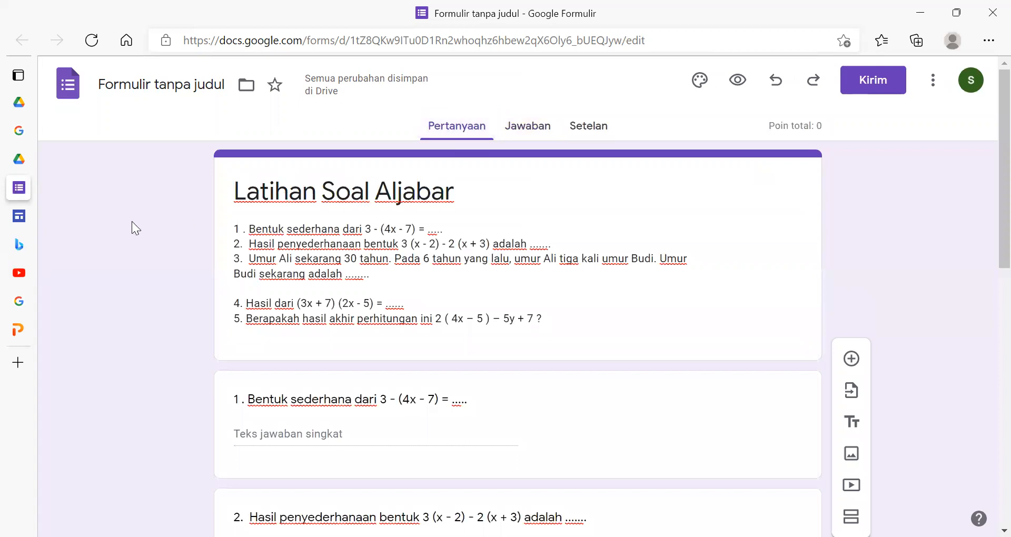
pyautogui.click(172, 85)
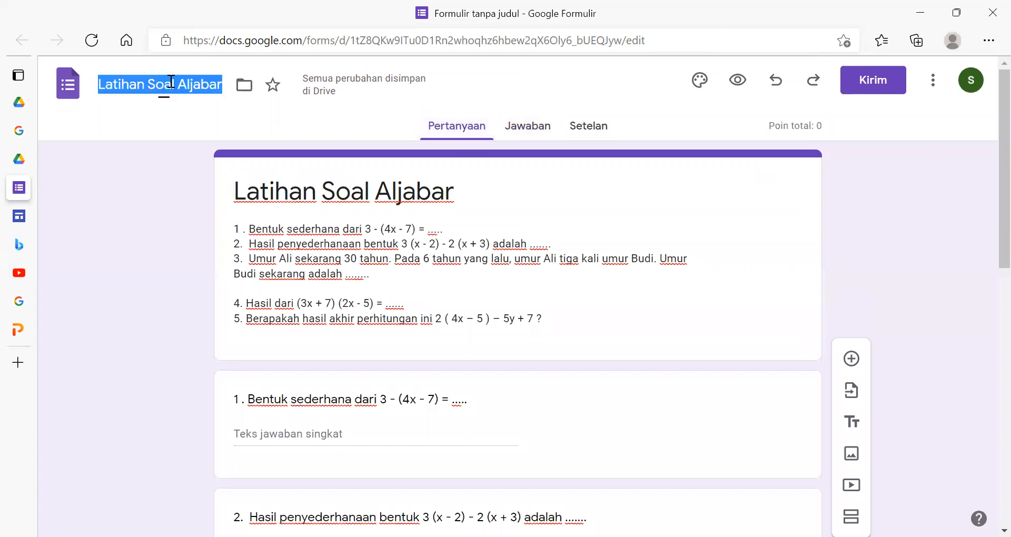
pyautogui.click(144, 164)
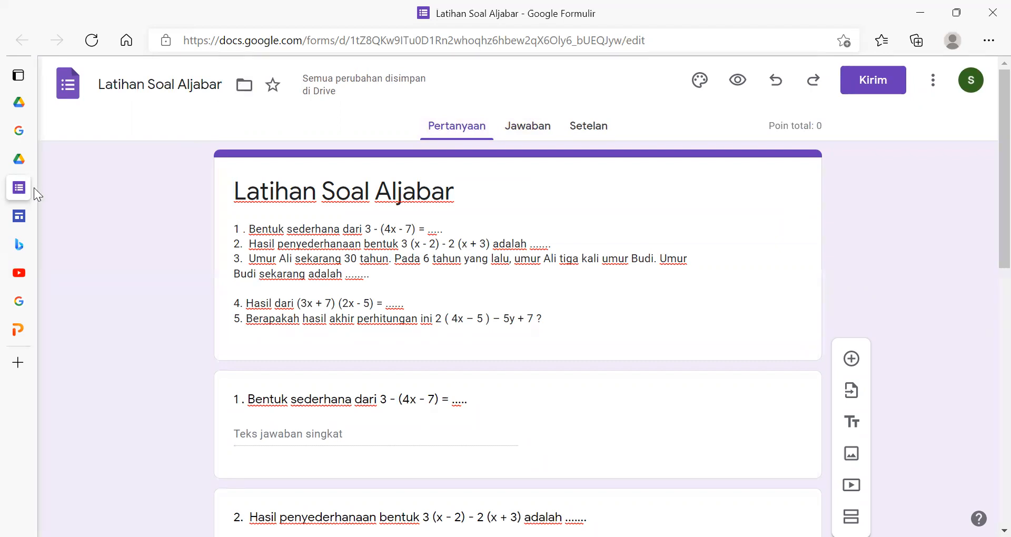
# - Close the finished form, switch to Google Drive, and go back to the main Drive Saya listing
pyautogui.moveTo(34, 187)
pyautogui.click(187, 185)
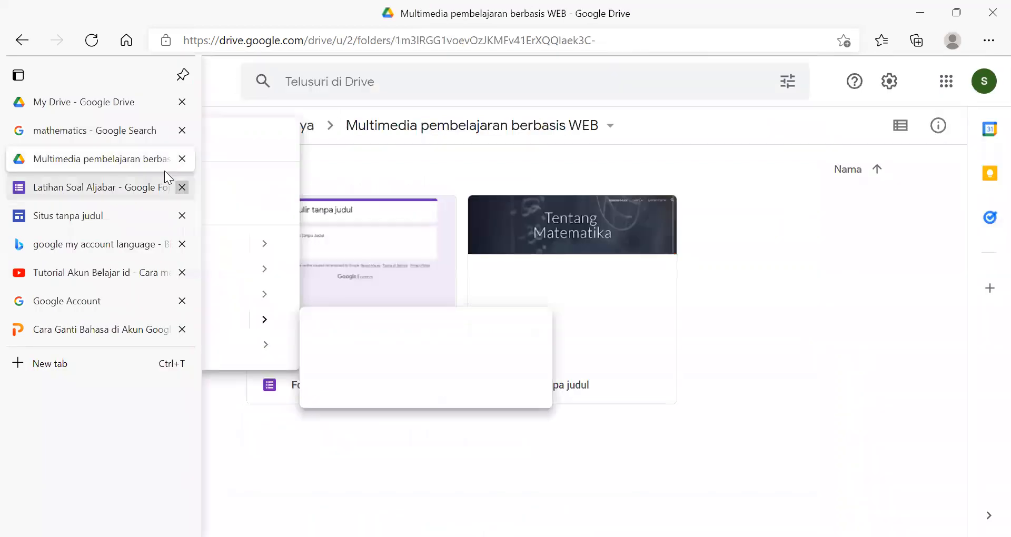
pyautogui.click(307, 42)
pyautogui.press('Return')
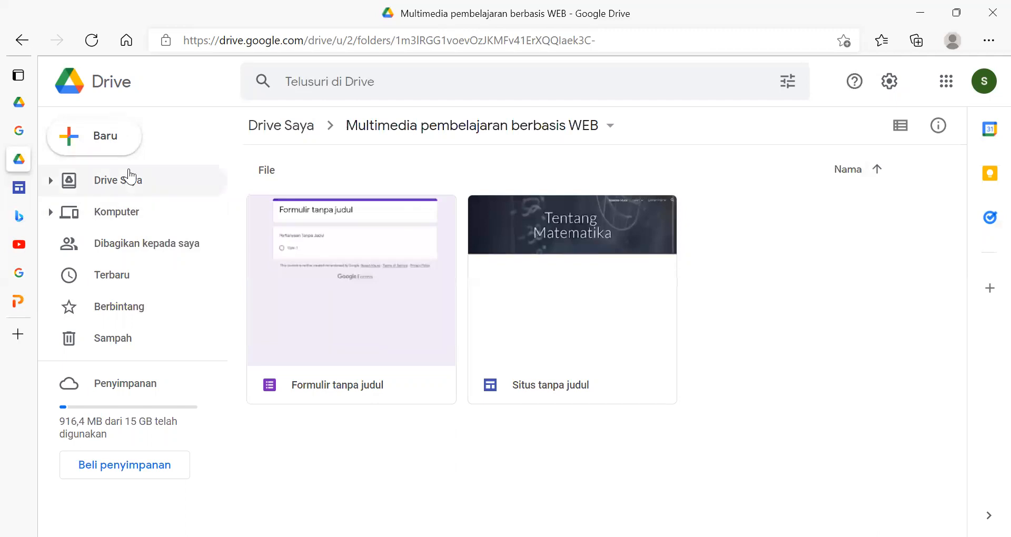
pyautogui.click(19, 40)
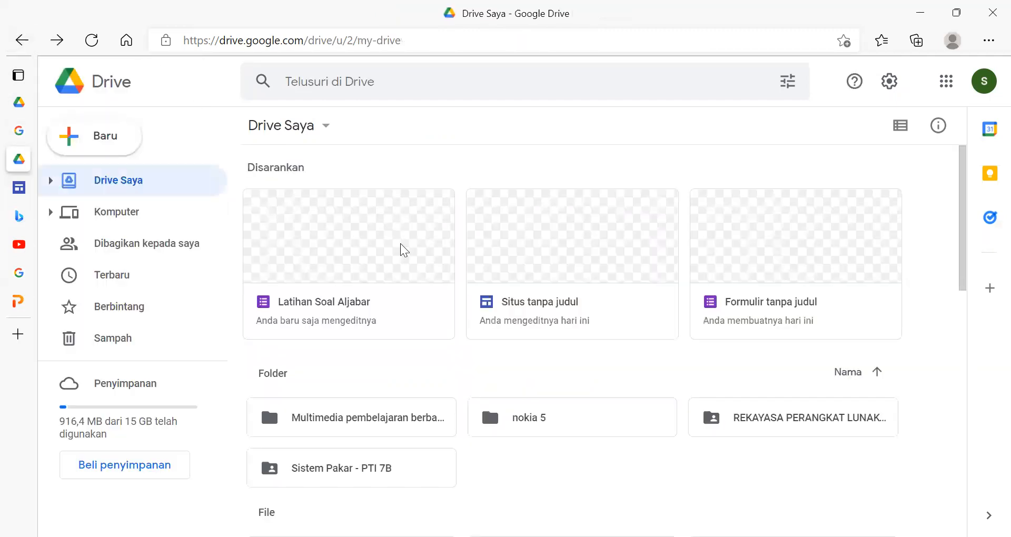
# - Move the Latihan Soal Aljabar form into the Multimedia pembelajaran berbasis WEB folder
pyautogui.scroll(-2, 354, 301)
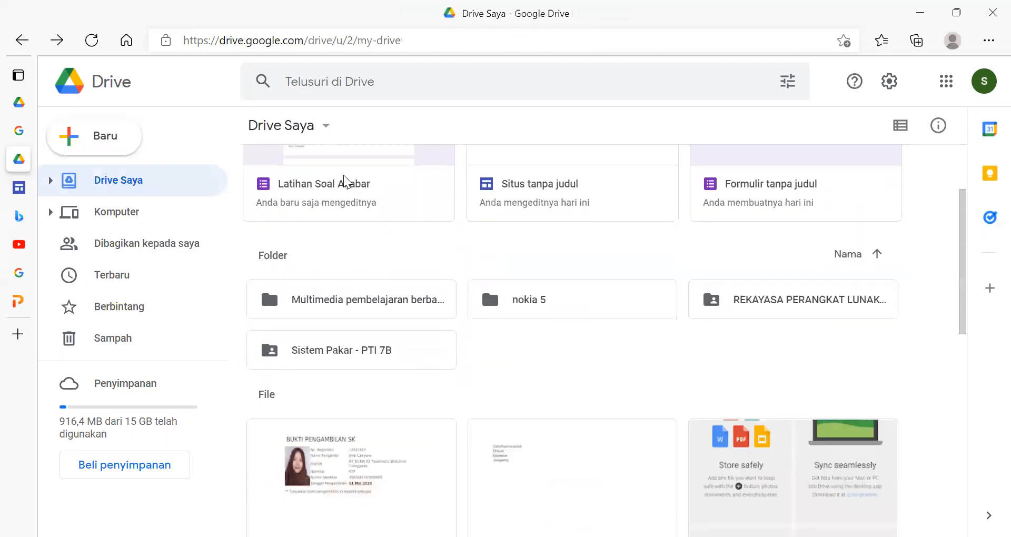
pyautogui.click(345, 182)
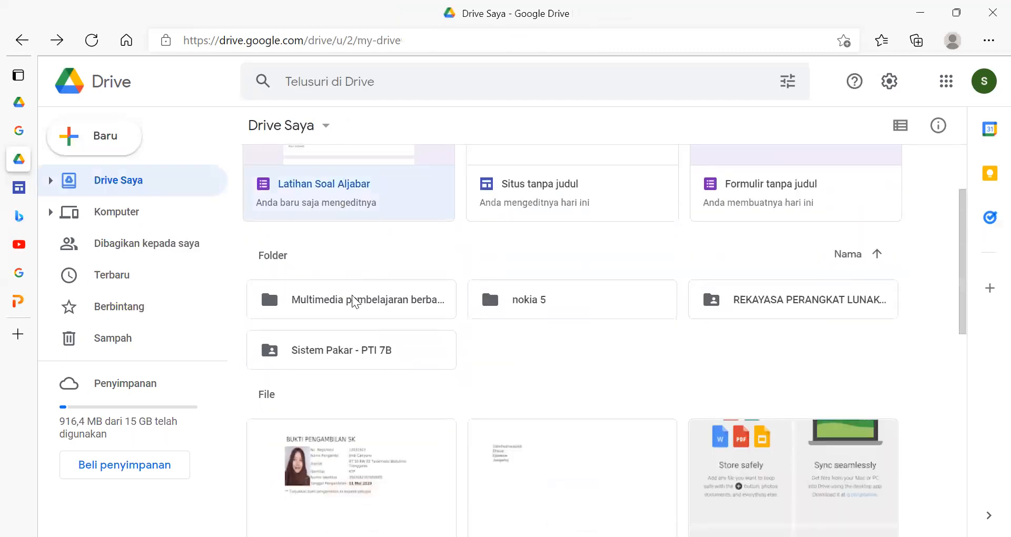
pyautogui.rightClick(331, 180)
pyautogui.moveTo(439, 216)
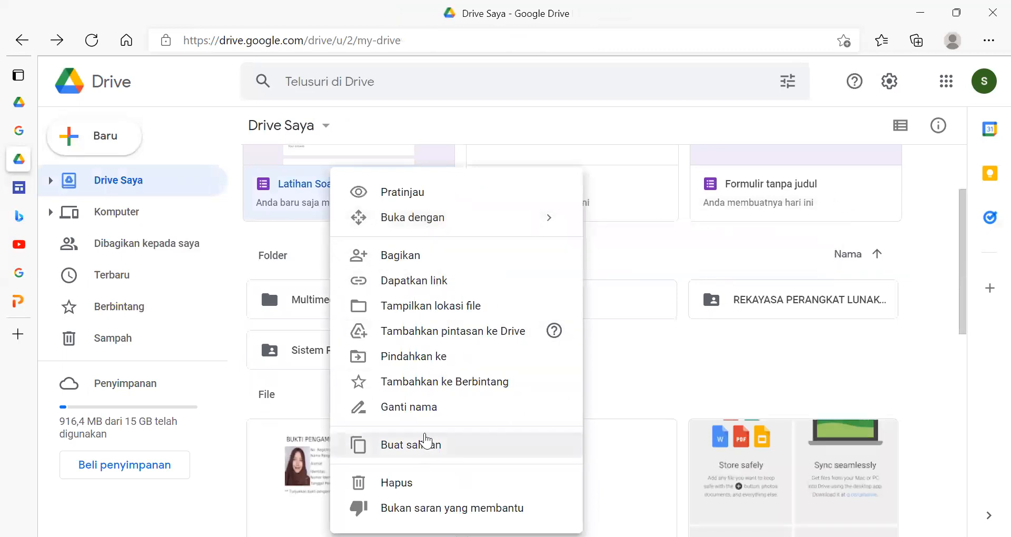
pyautogui.click(421, 358)
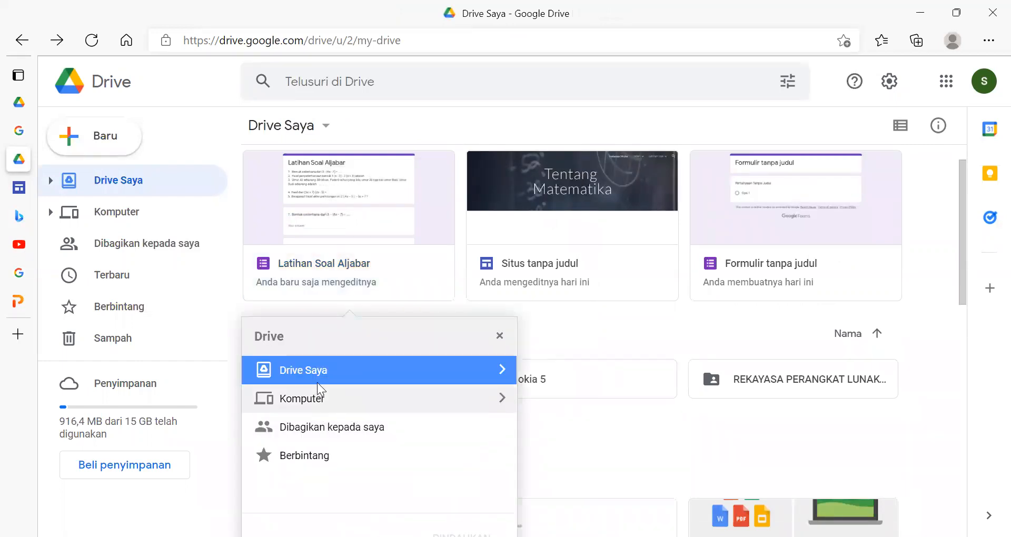
pyautogui.click(499, 375)
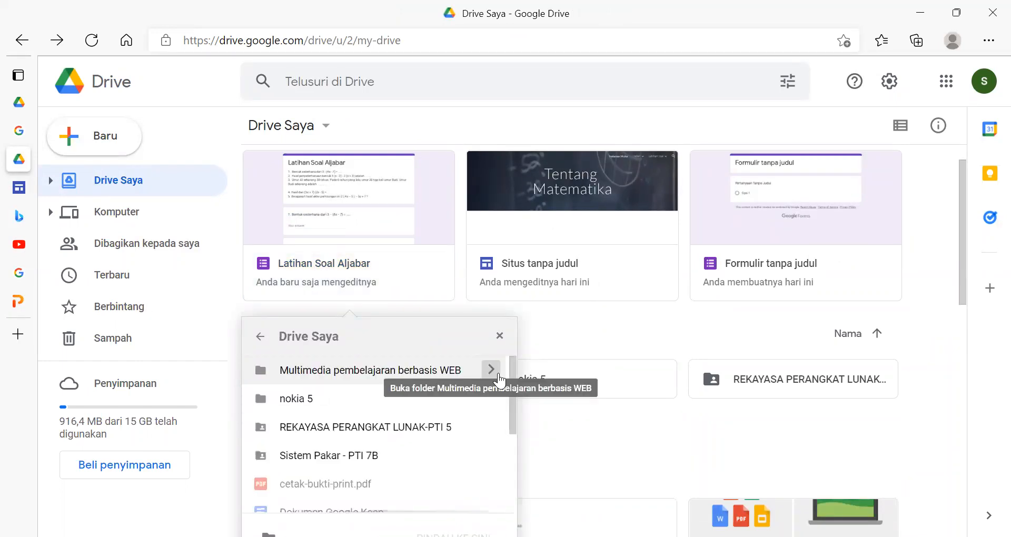
pyautogui.scroll(-1, 390, 416)
pyautogui.scroll(1, 387, 422)
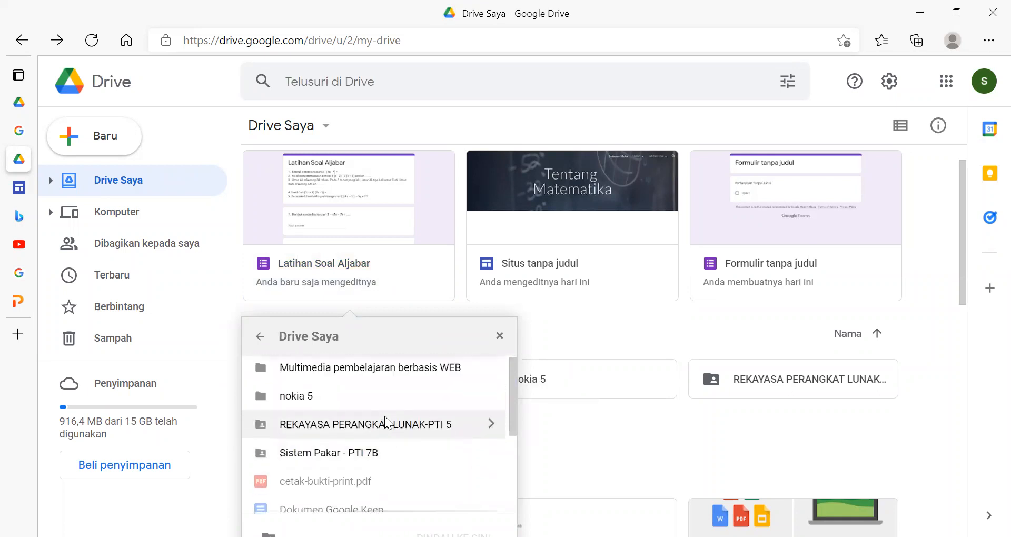
pyautogui.click(347, 378)
pyautogui.scroll(-1, 453, 436)
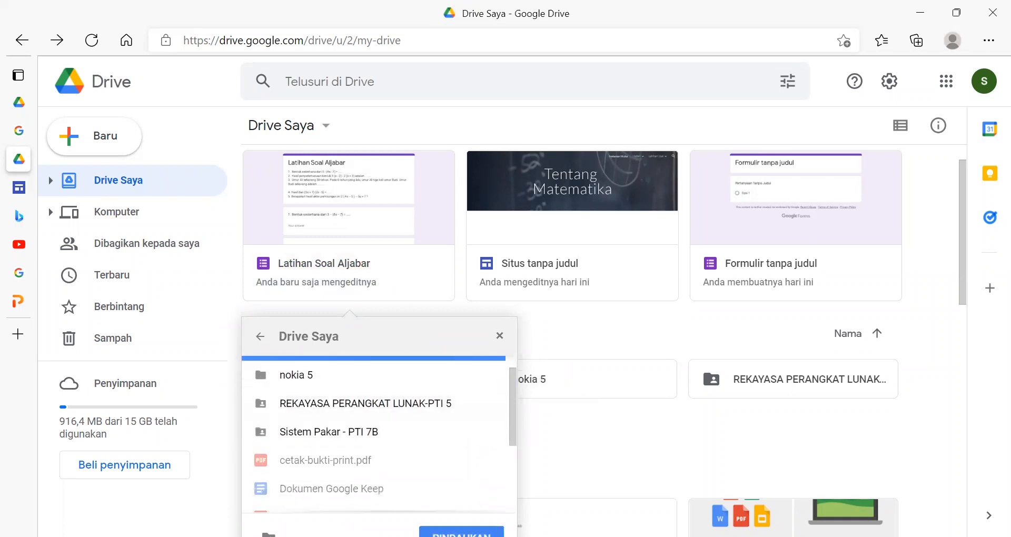
pyautogui.click(462, 533)
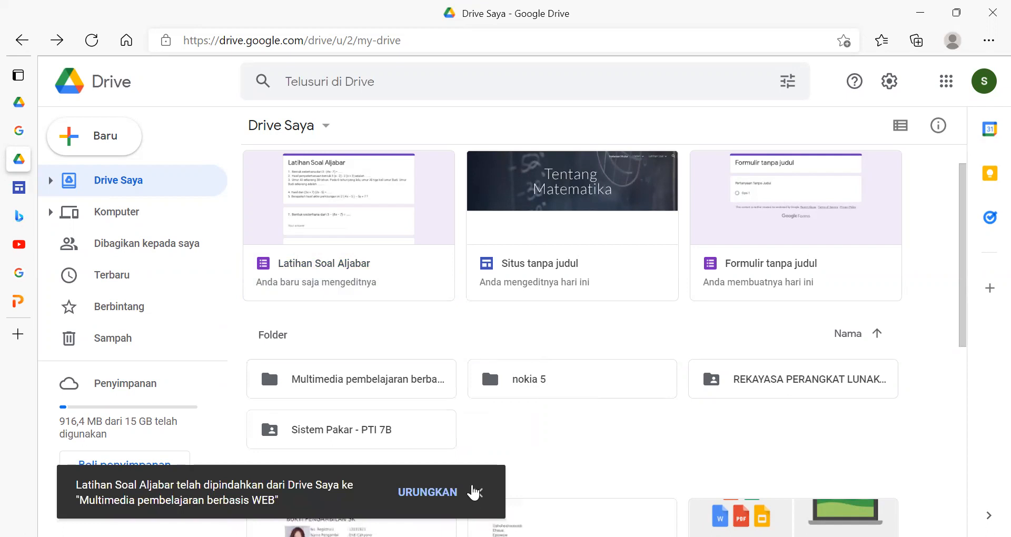
# - Open the Multimedia pembelajaran berbasis WEB folder and create a new Google Formulir in it
pyautogui.doubleClick(366, 369)
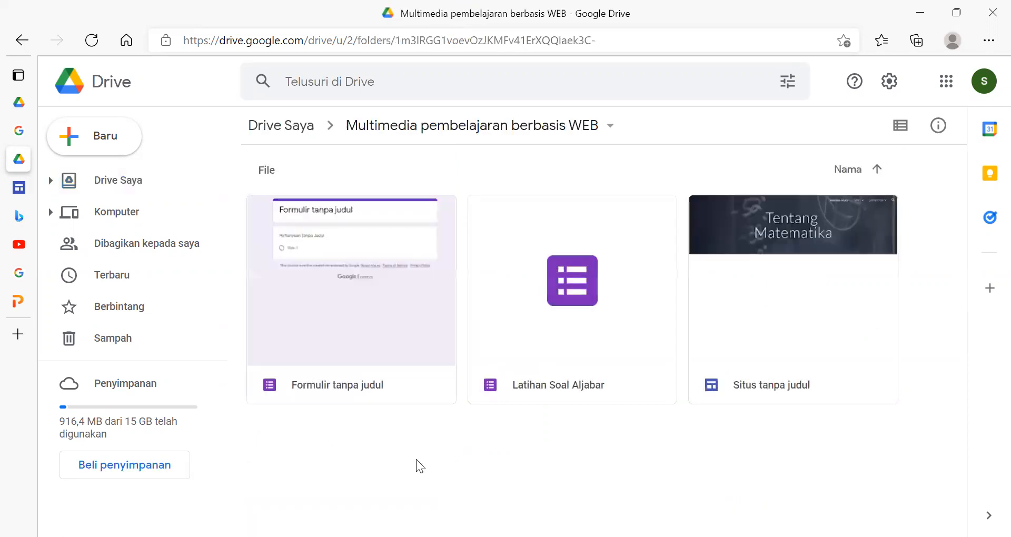
pyautogui.rightClick(514, 492)
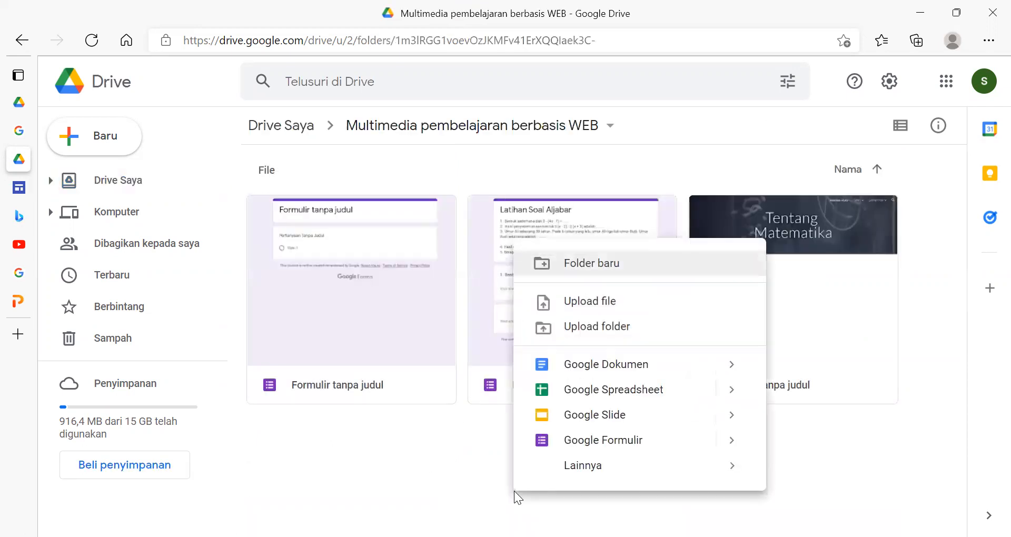
pyautogui.click(593, 444)
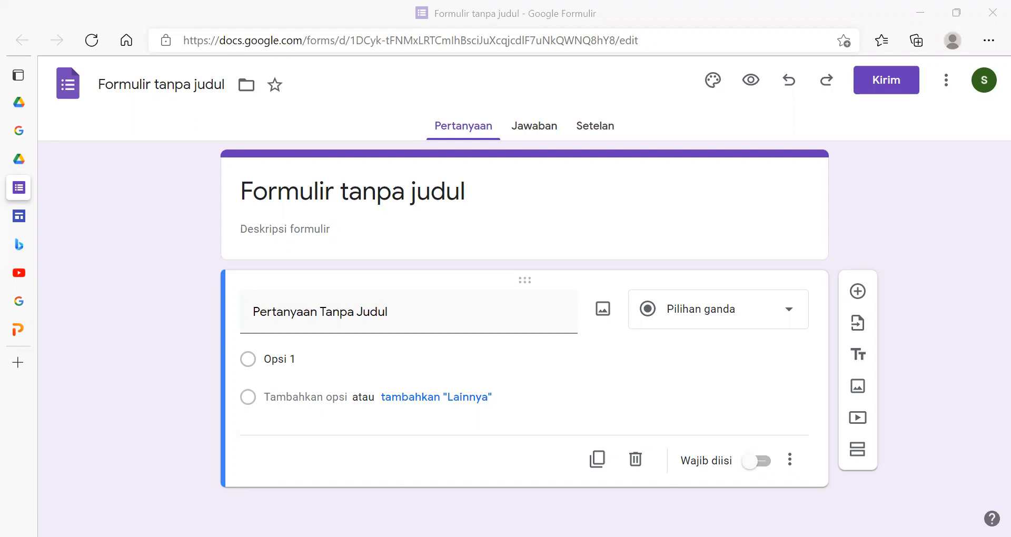
# - Open the soal aritmetika document in File Explorer and paste its five questions into the new form's description
pyautogui.hotkey('alt', 'Tab')
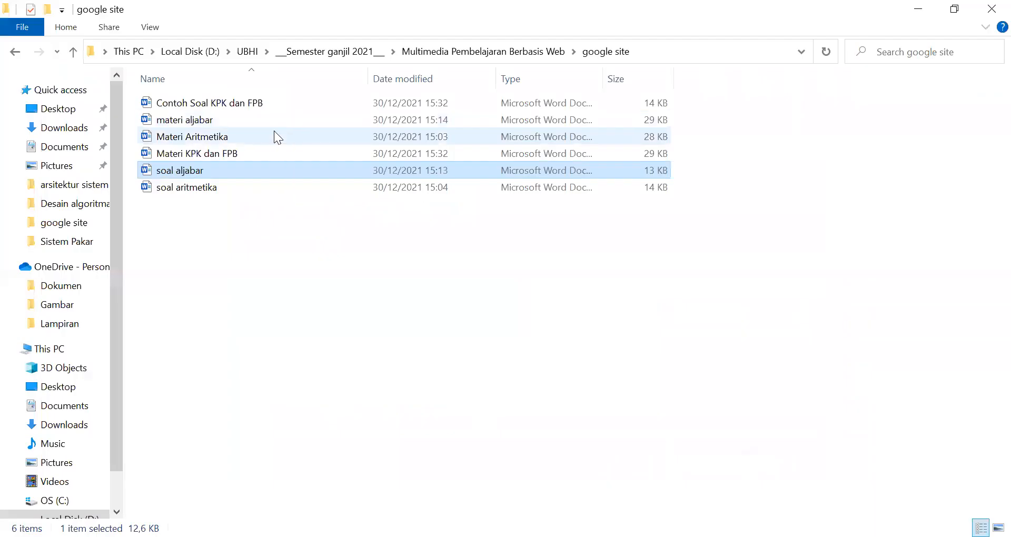
pyautogui.doubleClick(259, 181)
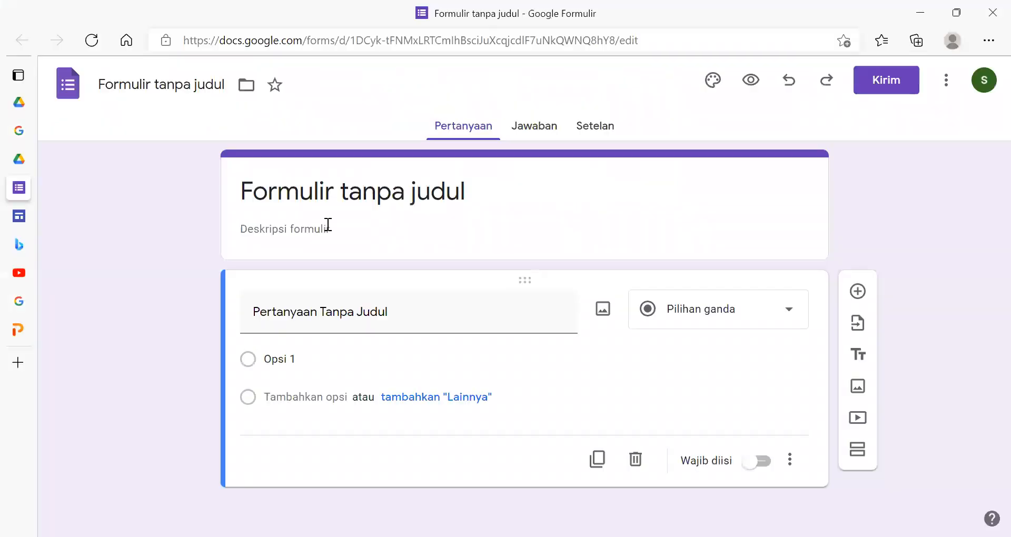
pyautogui.click(328, 226)
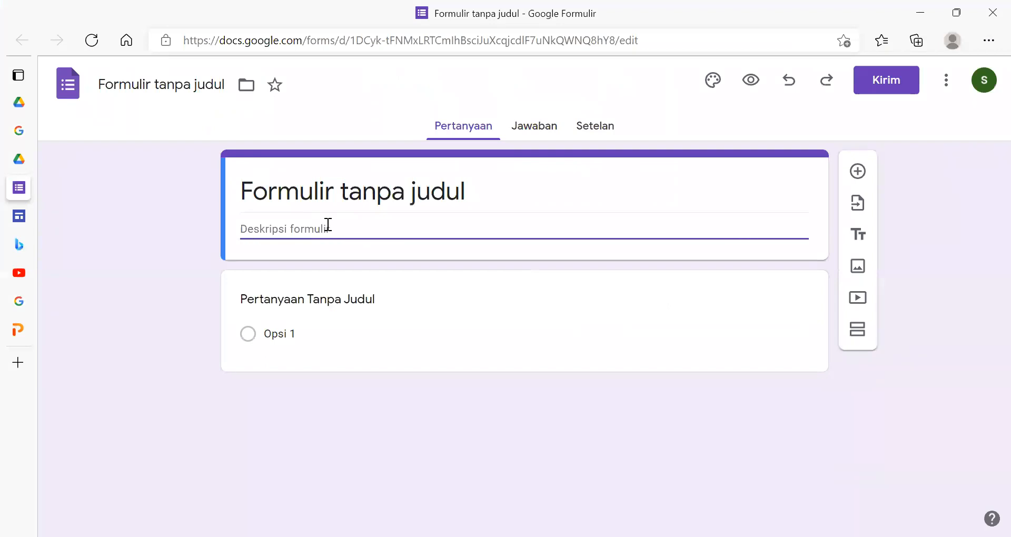
pyautogui.write('1. Lia membeli 30 buah Apel seharga Rp150.000, lalu menjualnya kembali seharga Rp7.000 per buah. Berapakah keuntungan yang akan diperoleh Lia jika semua apel terjual? 2. Suatu mobil menempuh perjalanan dari kota A ke kota B dengan kecepatan 100km/jam selama 8 jam. Berapa lama waktu yang ditempuh jika mobil melaju dengan kecepatan 150km/jam? 3. 3. Setiap hari, Rika menyisihkan Rp5000 dari uang sakunya untuk ditabung. Setelah 2 minggu, dia mendapat uang tambahan dari kakeknya sejumlah Rp100.000. Berapakah tabungan Rika setelah mendapat uang tambahan? 4. Lia menghabiskan uang sejumlah Rp240.000 untuk membeli 40 buah Jeruk untuk dijual kembali. Jika Lia ingin mendapatkan keuntungan sebesar Rp80.000, berpakah keuntungan dari menjual 1 buah jeruk tersebut? 5. Motor Sinta menghabiskan 10 Liter bensin untuk perjalanan pulang pergi ke sekolah pada hari Senin sampai Jumat. Berapa liter bensin yang akan diperlukan Sinta untuk pergi ke sekolah dalam 4 minggu ke depan jika terdapat 2 tanggal merah?')
# - Replace the new form's title with Latihan Soal Aritmetika
pyautogui.moveTo(463, 192); pyautogui.dragTo(237, 188)
pyautogui.press('BackSpace')
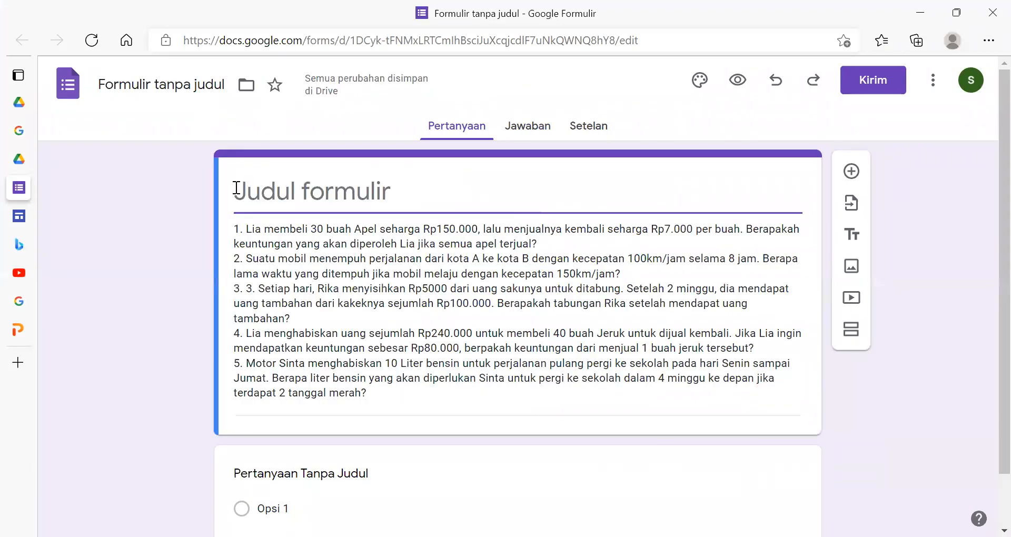
pyautogui.write('La')
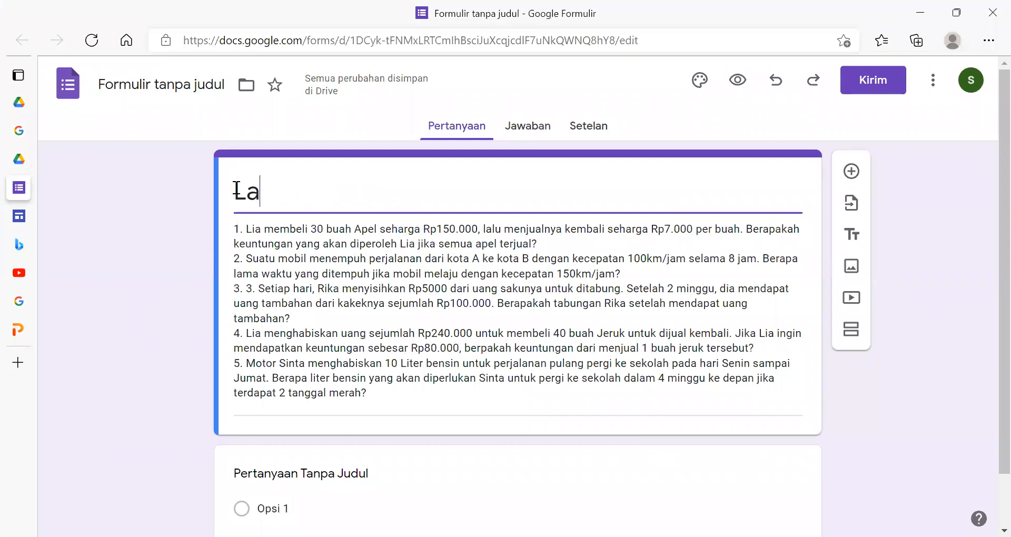
pyautogui.write('tihan Soal L')
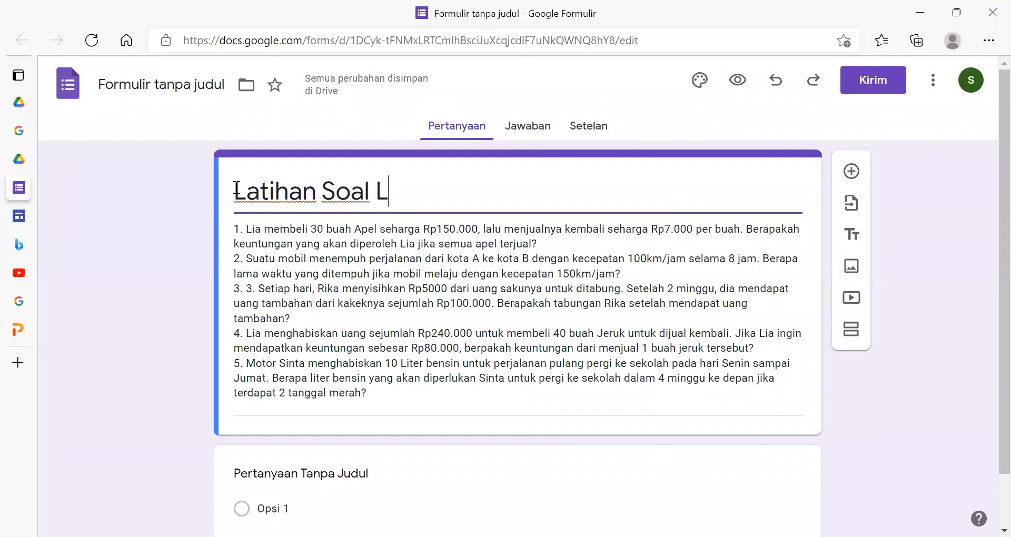
pyautogui.press('BackSpace')
pyautogui.write('Aljabar')
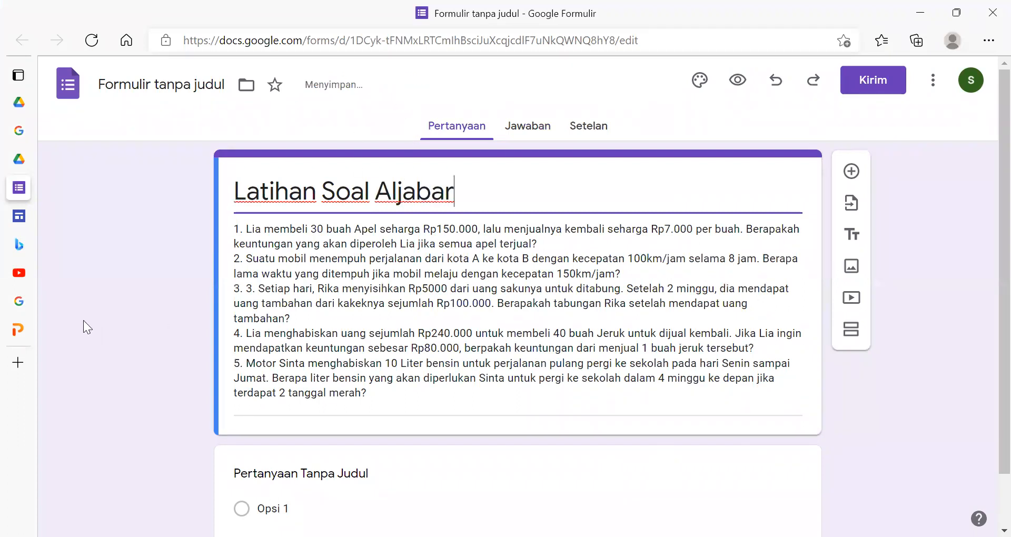
pyautogui.moveTo(454, 192); pyautogui.dragTo(394, 194)
pyautogui.write('ritmetika')
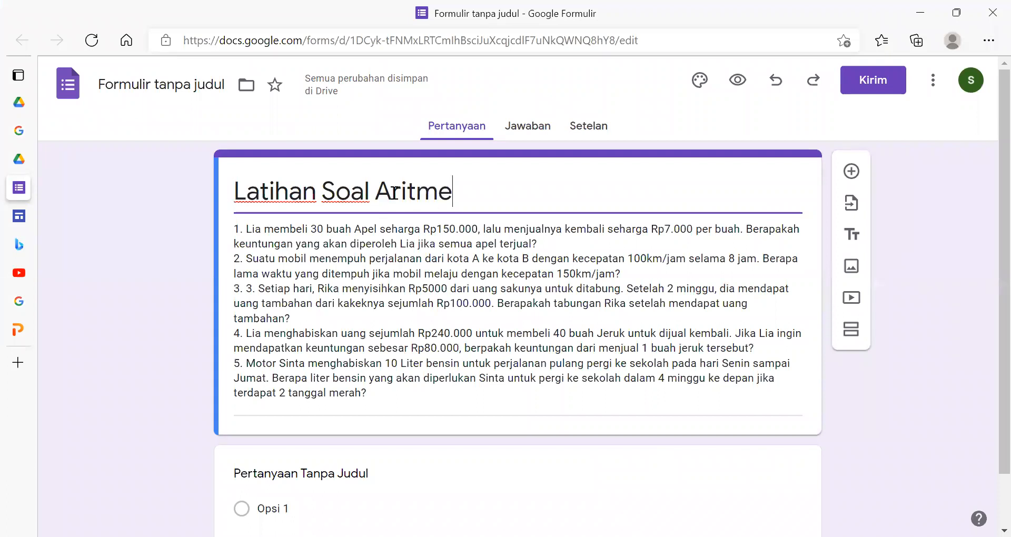
pyautogui.click(100, 299)
pyautogui.scroll(-1, 154, 270)
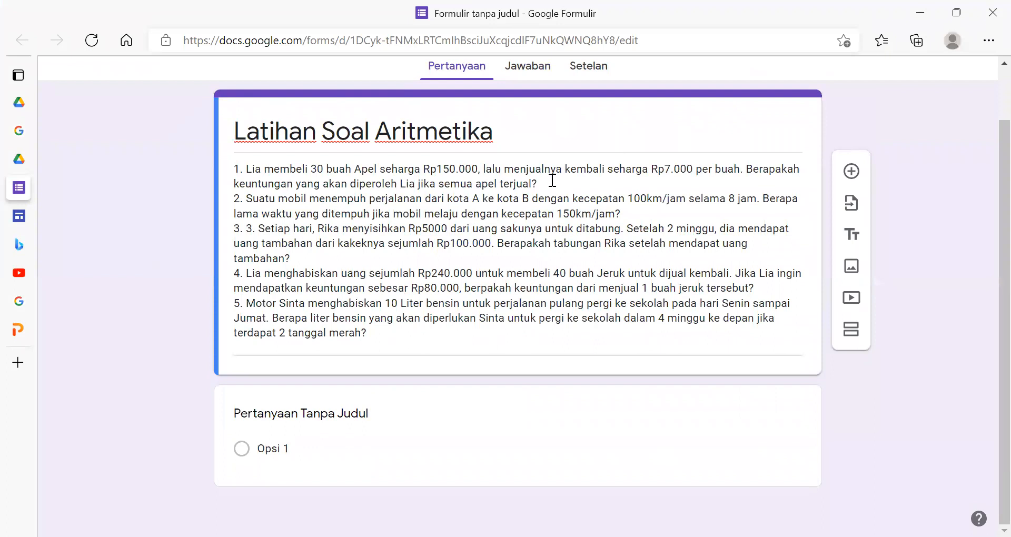
pyautogui.click(534, 180)
pyautogui.hotkey('ctrl', 'a')
pyautogui.click(443, 191)
pyautogui.moveTo(542, 185); pyautogui.dragTo(221, 172)
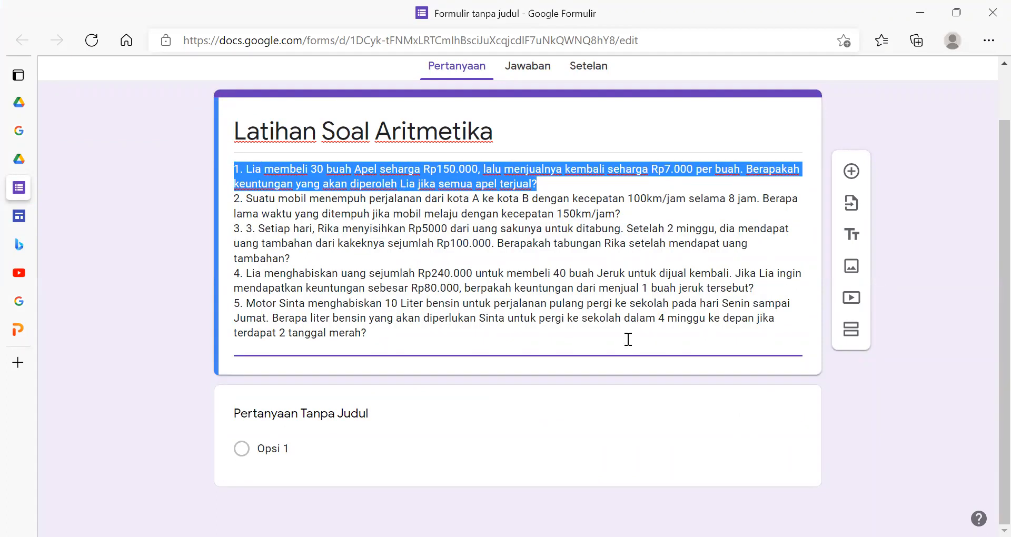
pyautogui.click(333, 420)
pyautogui.click(769, 426)
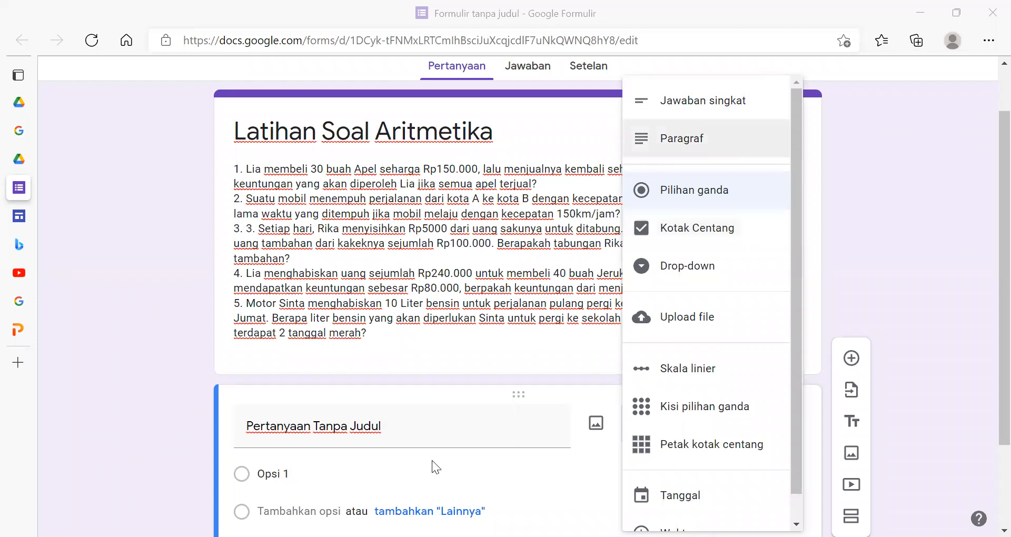
pyautogui.click(346, 357)
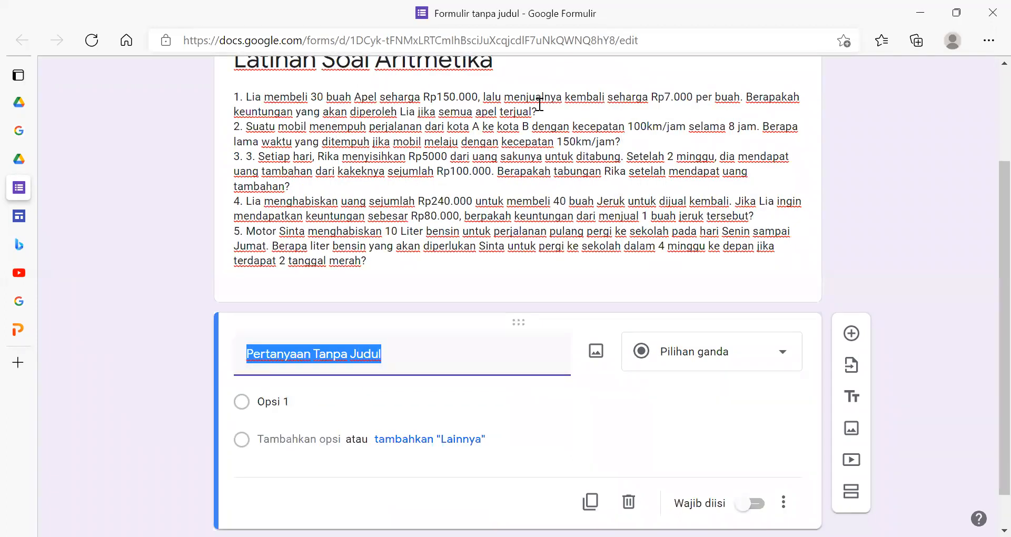
pyautogui.click(312, 243)
# - Cut question 1, about 30 apples bought for Rp150.000, from the description and paste it as the first question's text
pyautogui.click(514, 194)
pyautogui.moveTo(537, 184); pyautogui.dragTo(230, 167)
pyautogui.hotkey('ctrl', 'c')
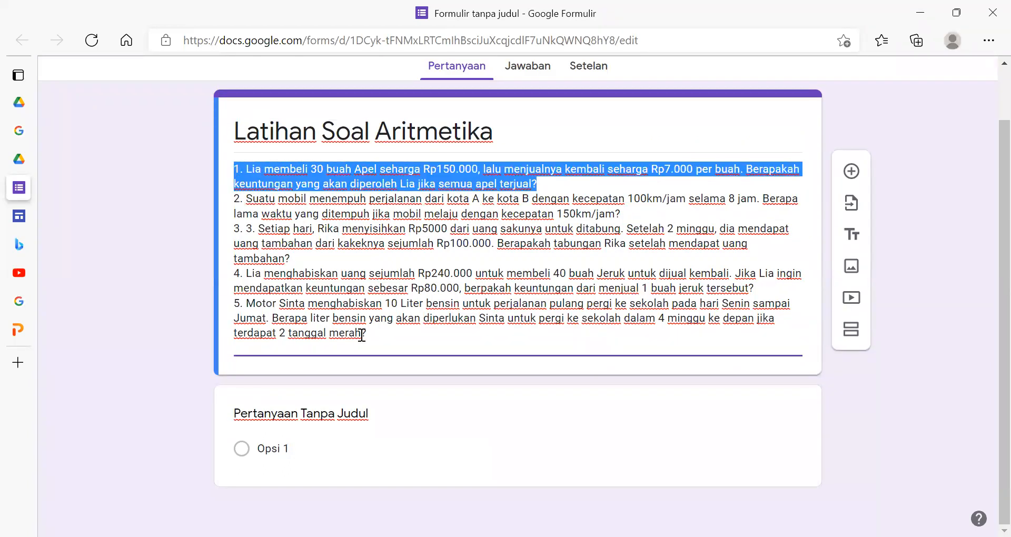
pyautogui.press('BackSpace')
pyautogui.scroll(1, 346, 474)
pyautogui.click(329, 461)
pyautogui.hotkey('ctrl', 'v')
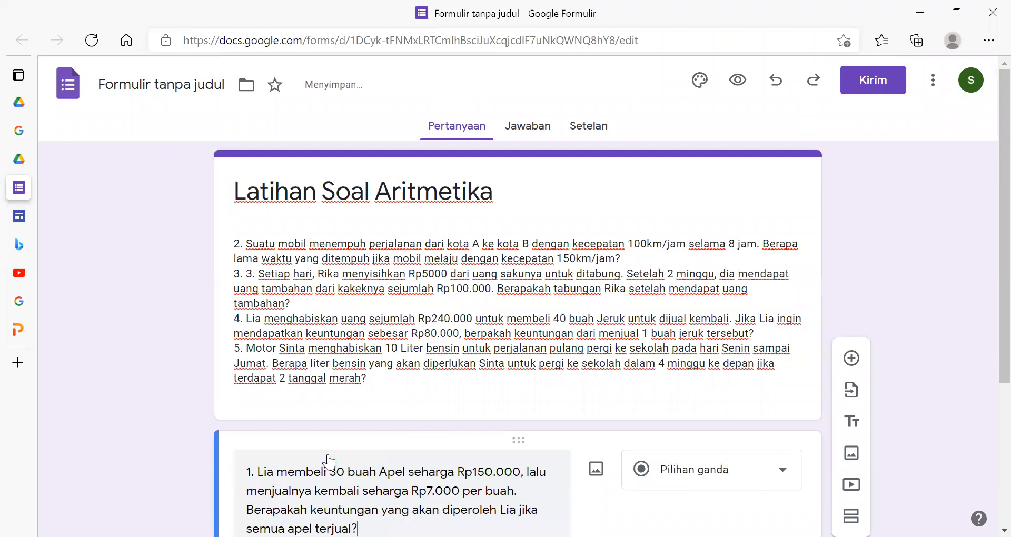
# - Set the first question's answer type to short answer (Jawaban singkat) and add a second question
pyautogui.scroll(-4, 631, 430)
pyautogui.scroll(-1, 631, 429)
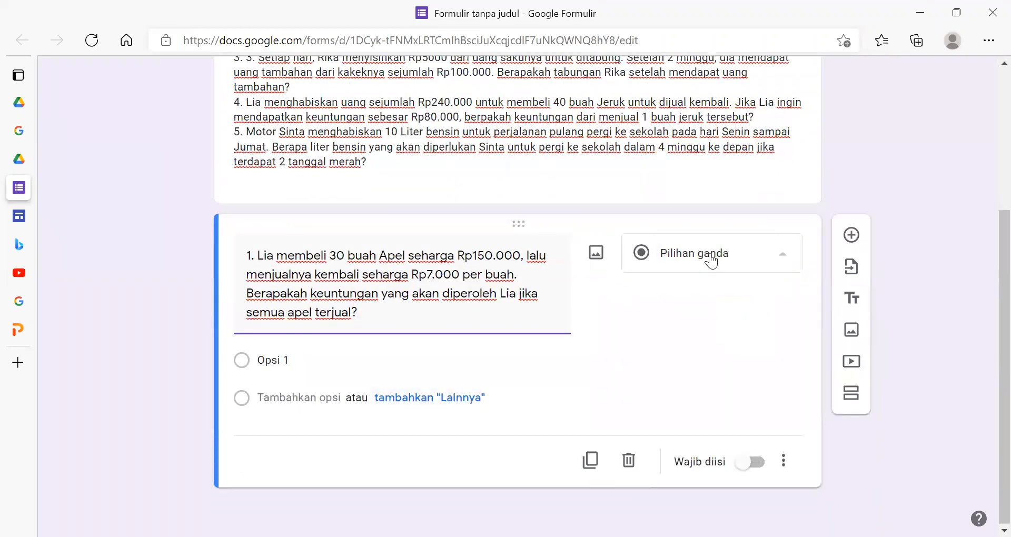
pyautogui.click(713, 255)
pyautogui.click(666, 103)
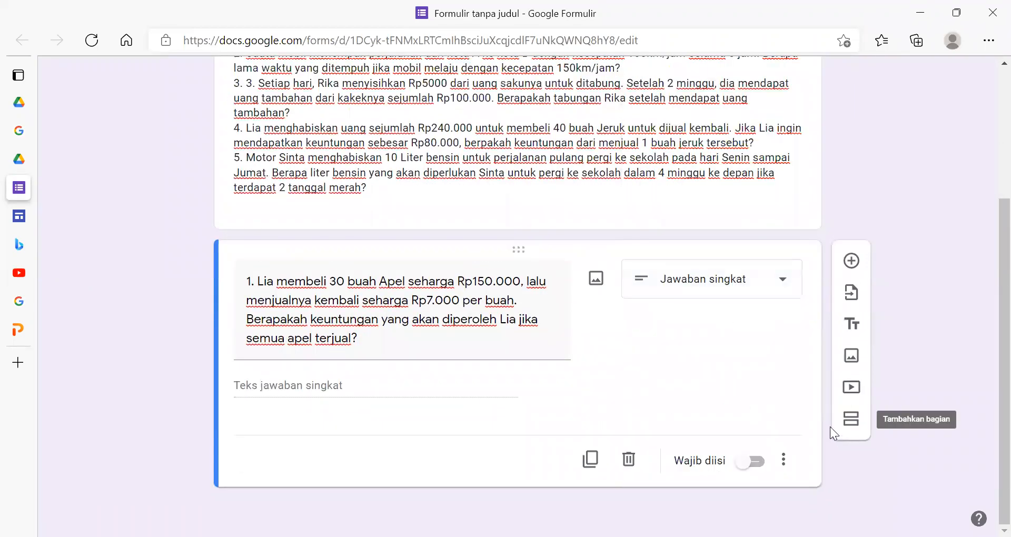
pyautogui.click(856, 259)
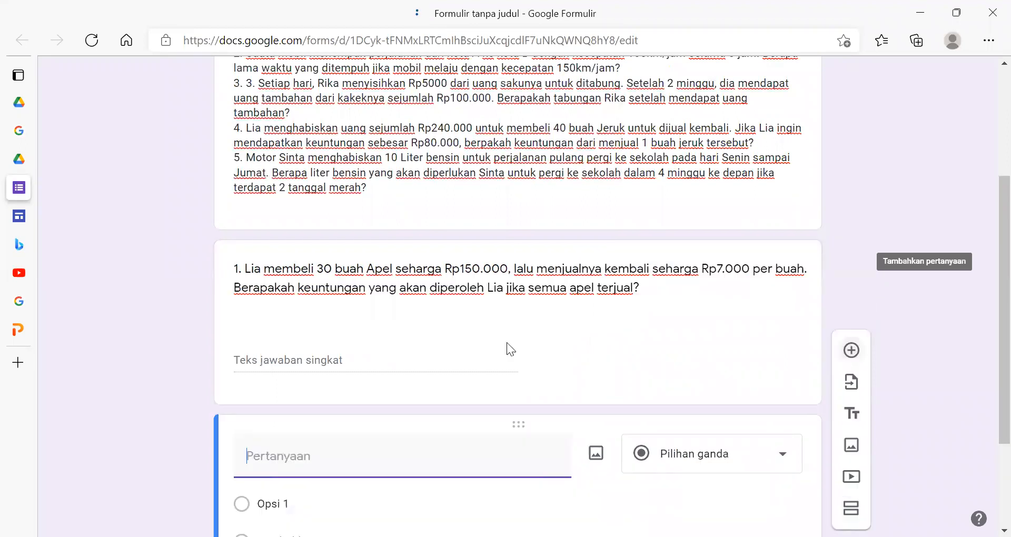
# - Move question 2, about the car travelling from kota A to kota B, from the description into the second question as a short answer (Jawaban singkat)
pyautogui.scroll(4, 507, 342)
pyautogui.click(583, 257)
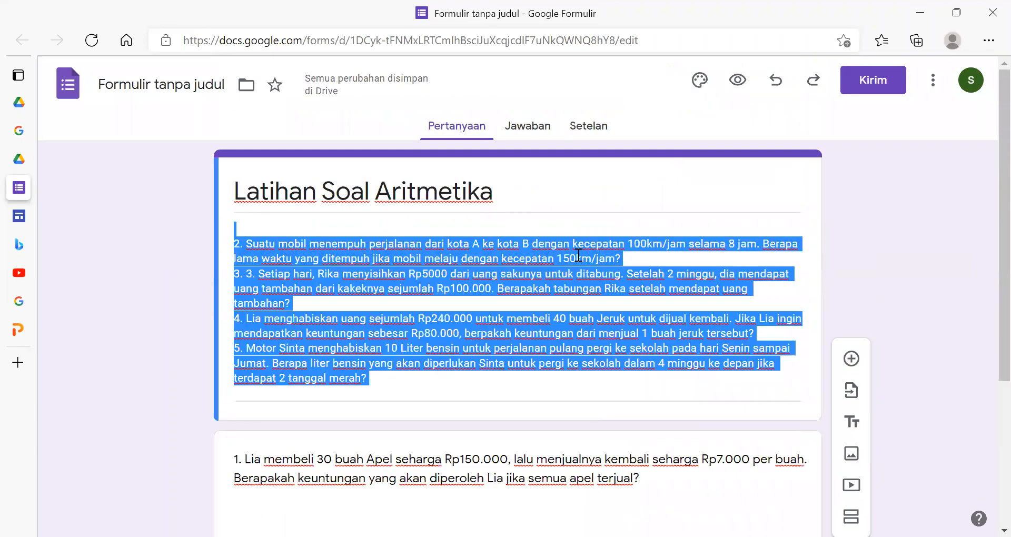
pyautogui.click(309, 255)
pyautogui.moveTo(630, 259); pyautogui.dragTo(235, 241)
pyautogui.hotkey('ctrl', 'c')
pyautogui.press('BackSpace')
pyautogui.scroll(-4, 430, 383)
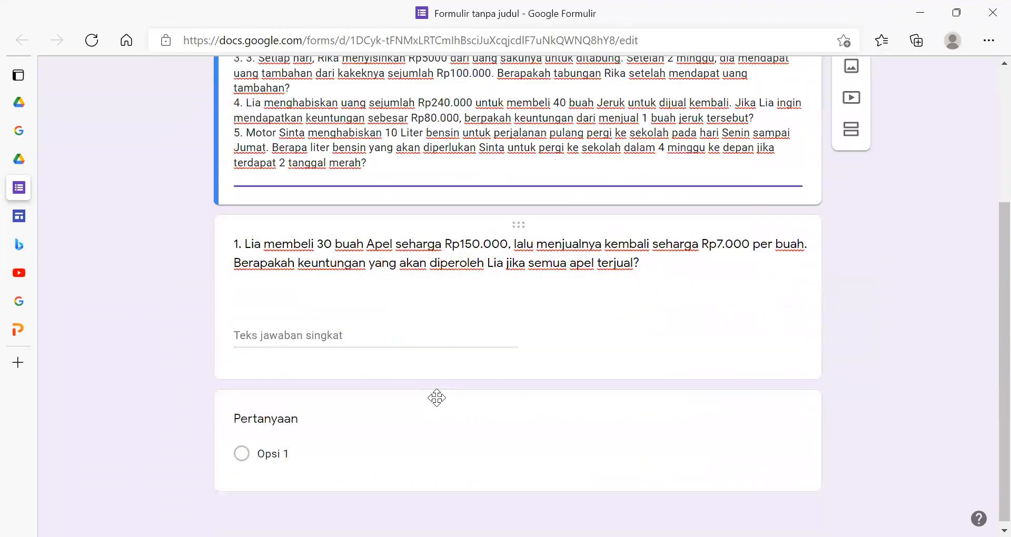
pyautogui.click(257, 418)
pyautogui.hotkey('ctrl', 'v')
pyautogui.click(748, 424)
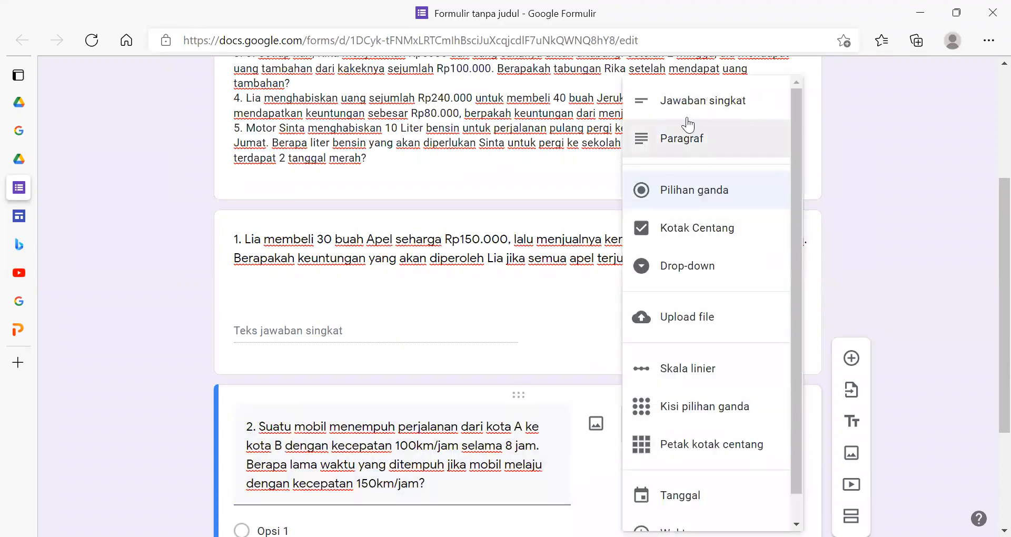
pyautogui.click(684, 102)
# - Cut the text of question 3, about saving Rp5000 every day, out of the form description
pyautogui.scroll(4, 512, 384)
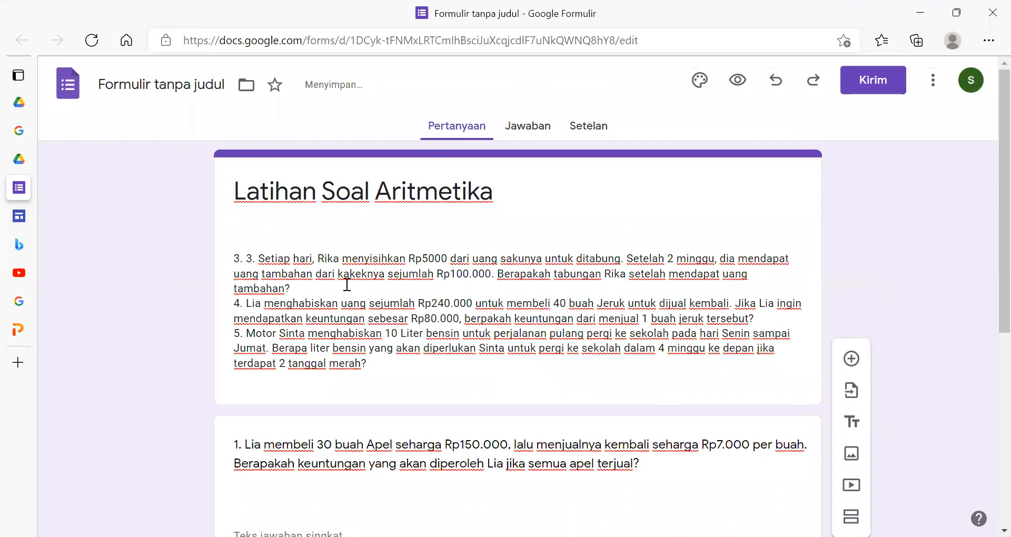
pyautogui.click(253, 261)
pyautogui.hotkey('ctrl', 'a')
pyautogui.moveTo(291, 289); pyautogui.dragTo(246, 265)
pyautogui.hotkey('ctrl', 'c')
pyautogui.press('BackSpace')
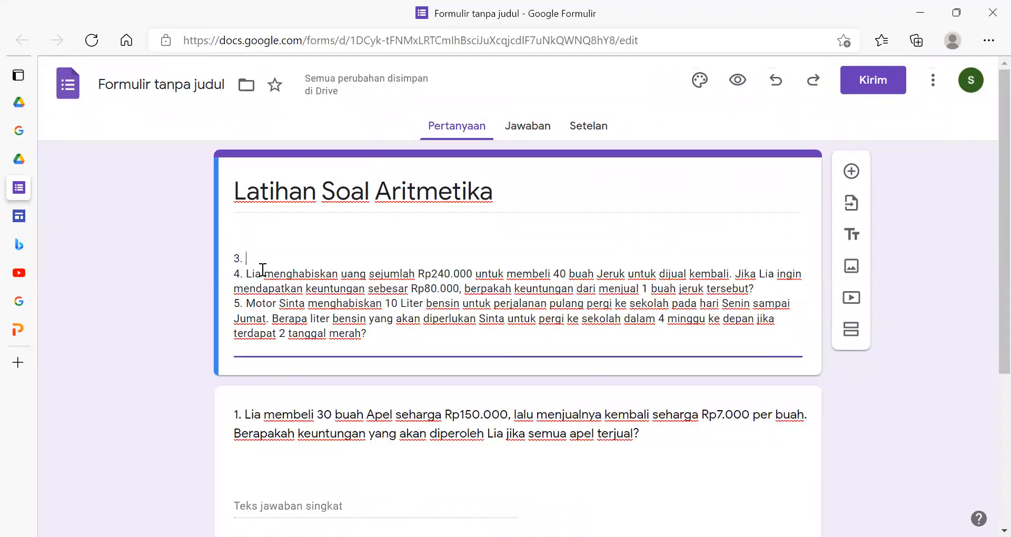
# - Add a third question, paste the cut savings problem as its text, and set its answer type to short answer (Jawaban singkat)
pyautogui.scroll(-5, 651, 474)
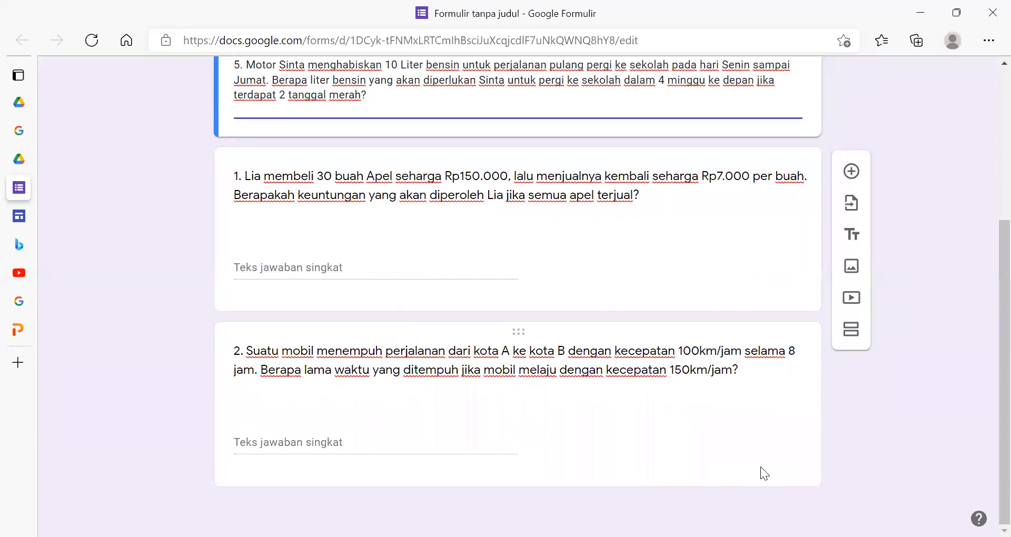
pyautogui.click(725, 388)
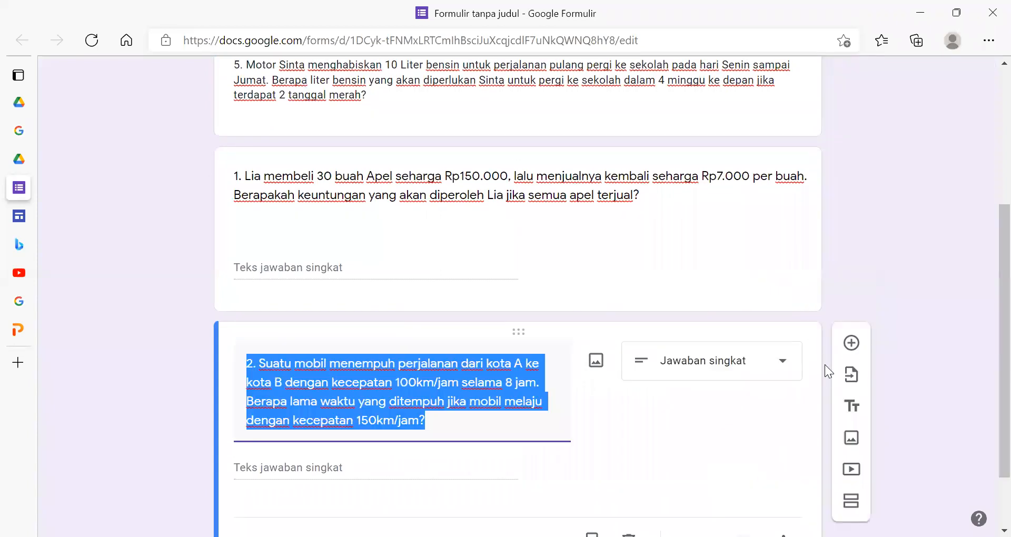
pyautogui.click(849, 346)
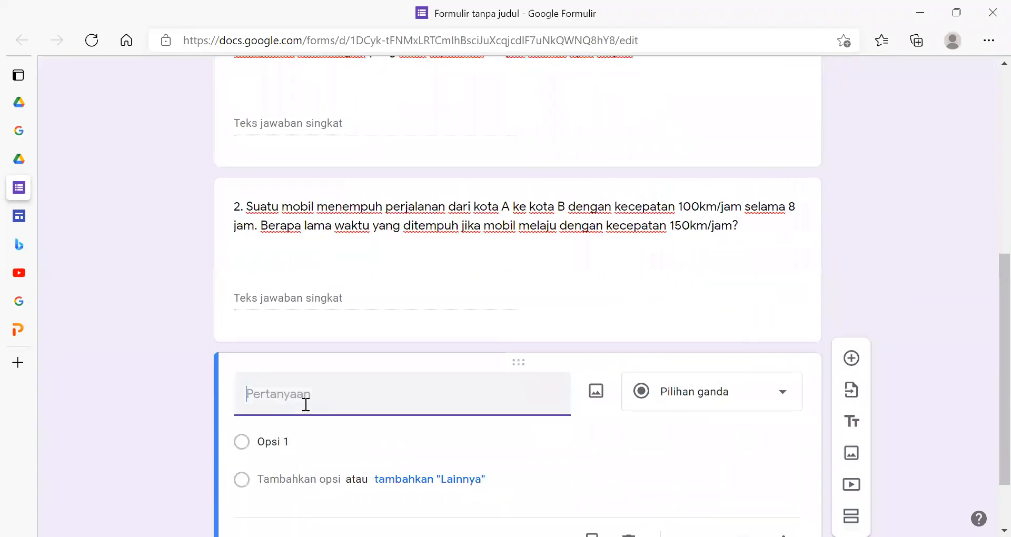
pyautogui.hotkey('ctrl', 'v')
pyautogui.click(649, 394)
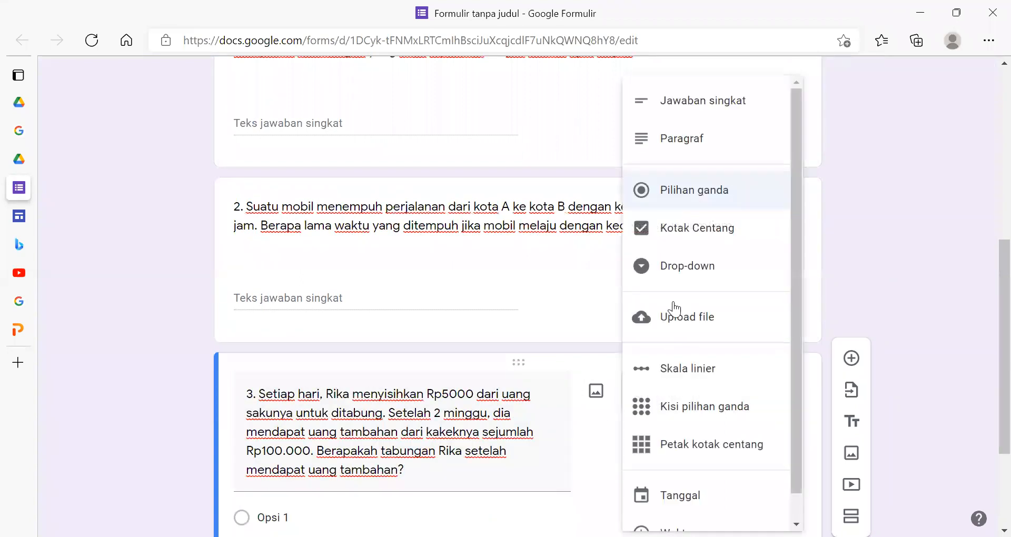
pyautogui.click(684, 113)
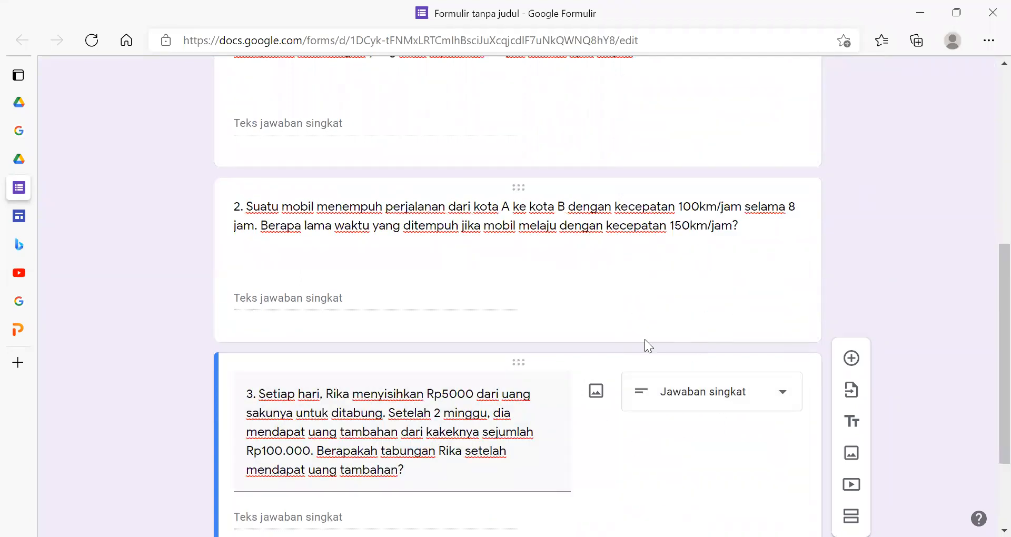
# - Copy question 4, about 40 oranges bought for Rp240.000, from the form description
pyautogui.scroll(10, 652, 349)
pyautogui.click(388, 304)
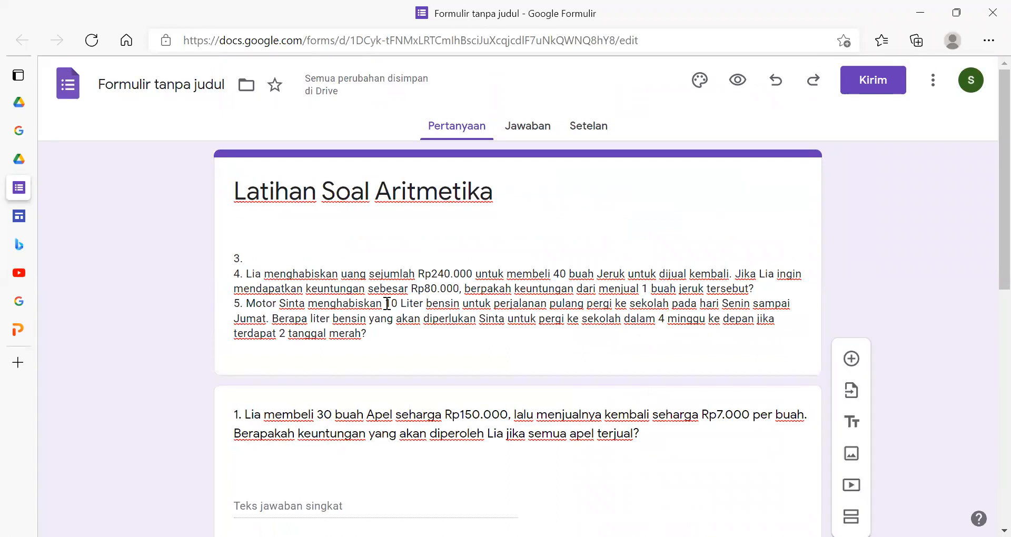
pyautogui.hotkey('ctrl', 'a')
pyautogui.click(719, 279)
pyautogui.moveTo(756, 288); pyautogui.dragTo(211, 270)
pyautogui.hotkey('ctrl', 'c')
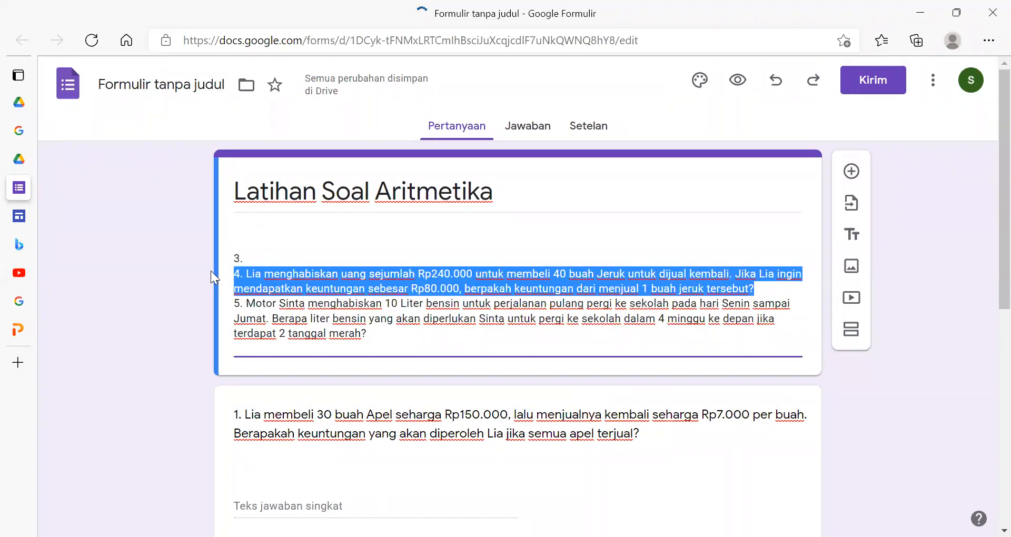
# - Add a fourth question, paste the copied orange problem as its text, and set its answer type to short answer (Jawaban singkat)
pyautogui.scroll(-8, 621, 351)
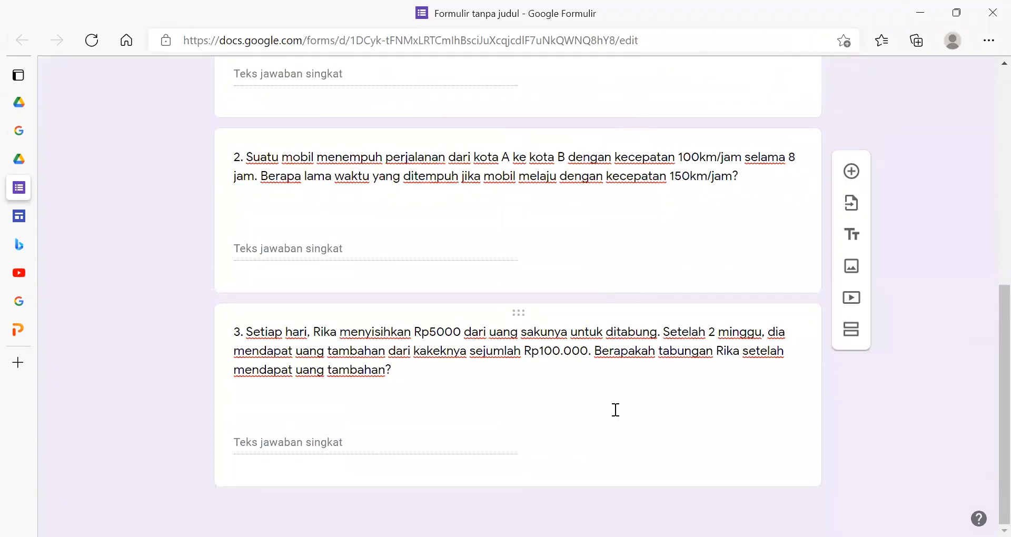
pyautogui.click(616, 409)
pyautogui.click(857, 332)
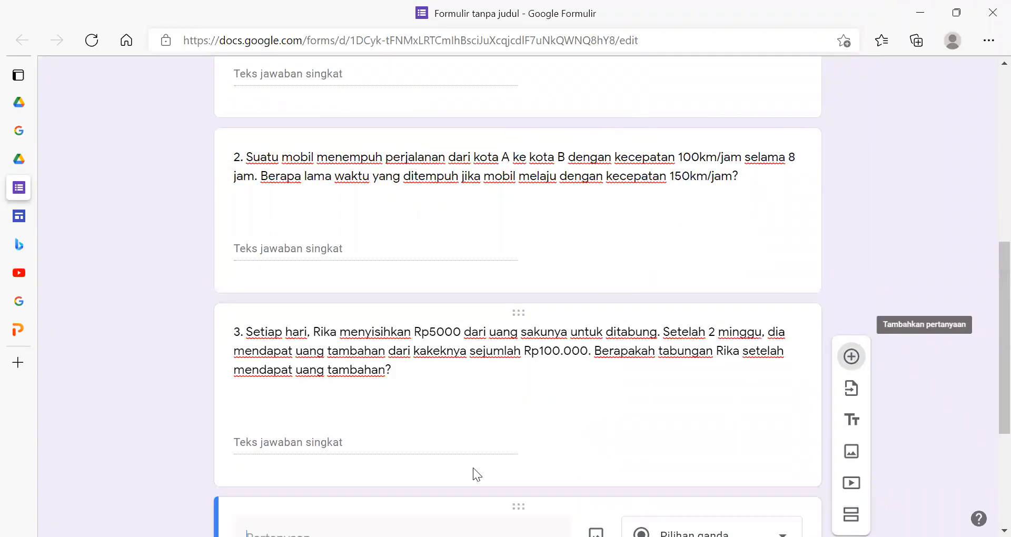
pyautogui.hotkey('ctrl', 'v')
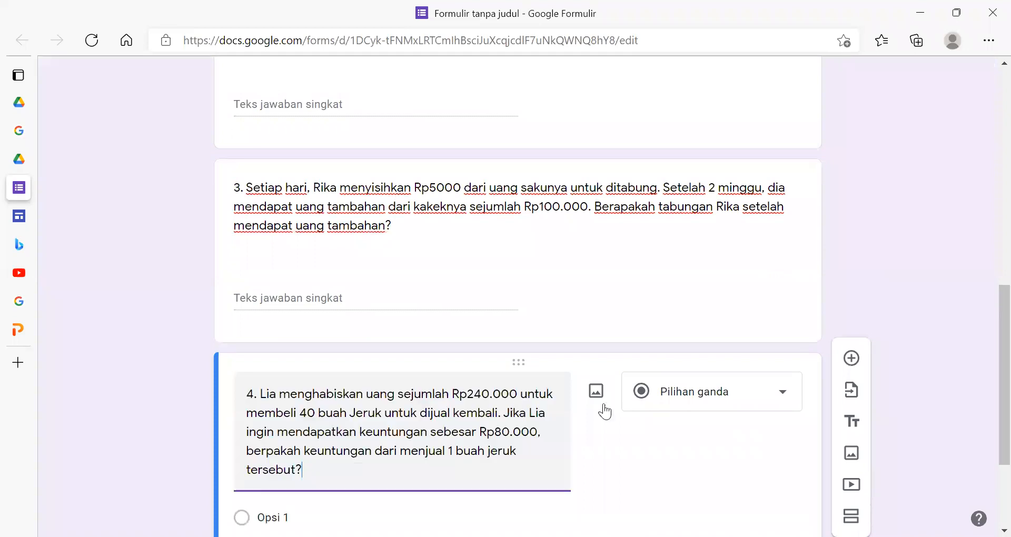
pyautogui.click(686, 404)
pyautogui.click(711, 106)
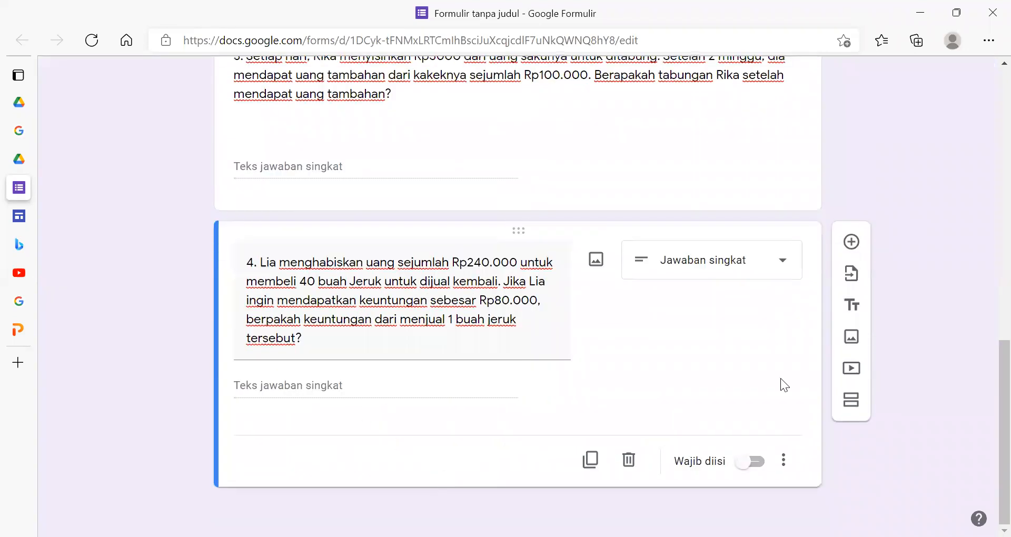
# - Copy question 5, about 10 Liter of petrol used for school trips, from the form description
pyautogui.scroll(15, 879, 449)
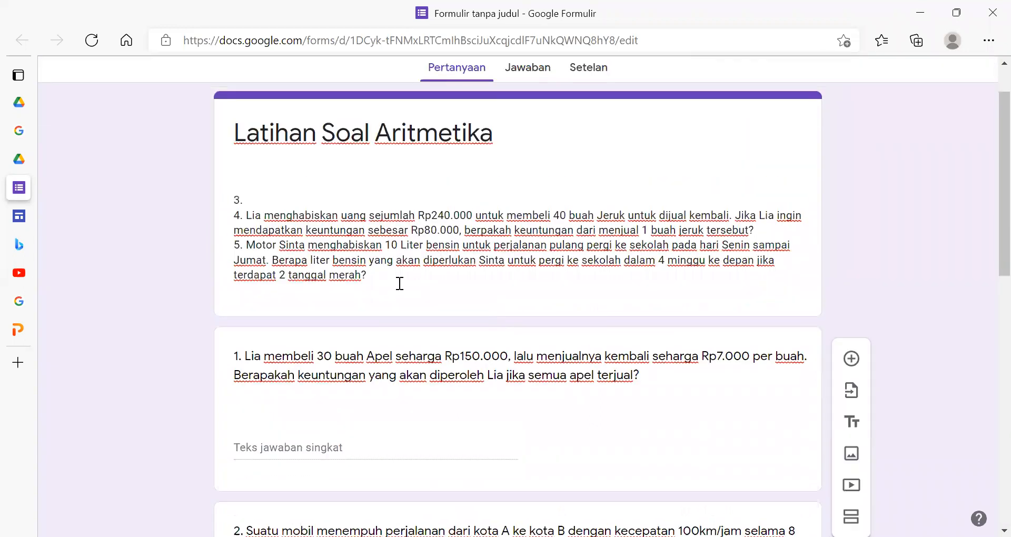
pyautogui.click(376, 277)
pyautogui.click(248, 244)
pyautogui.click(364, 276)
pyautogui.moveTo(364, 276); pyautogui.dragTo(227, 240)
pyautogui.hotkey('ctrl', 'c')
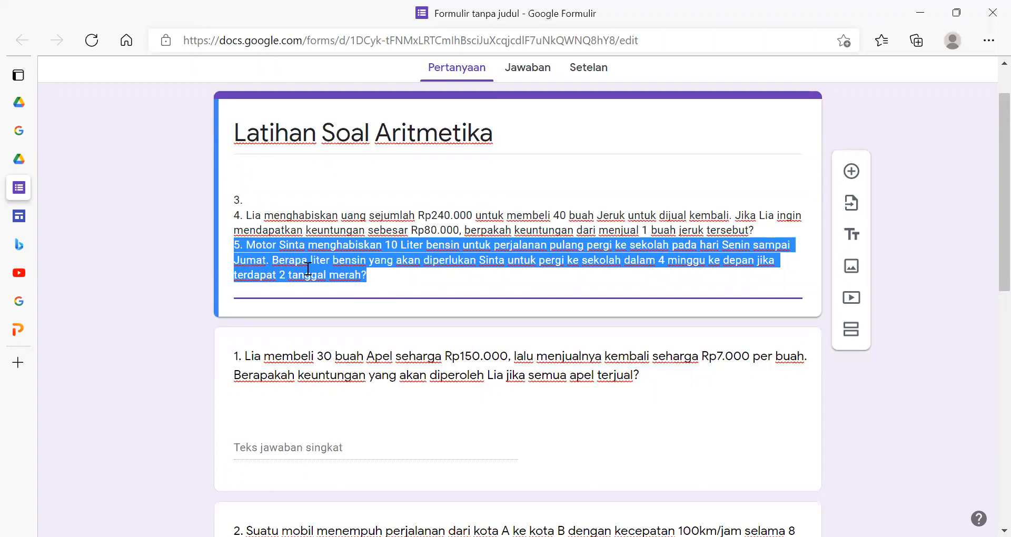
# - Add a fifth question, paste the copied petrol problem as its text, and set its answer type to short answer (Jawaban singkat)
pyautogui.scroll(-10, 457, 383)
pyautogui.click(481, 365)
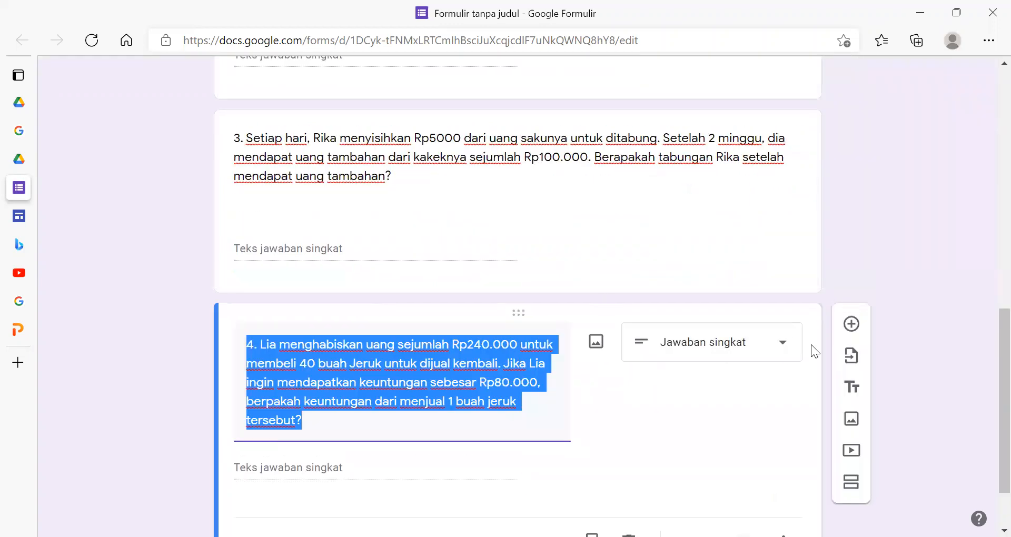
pyautogui.click(855, 330)
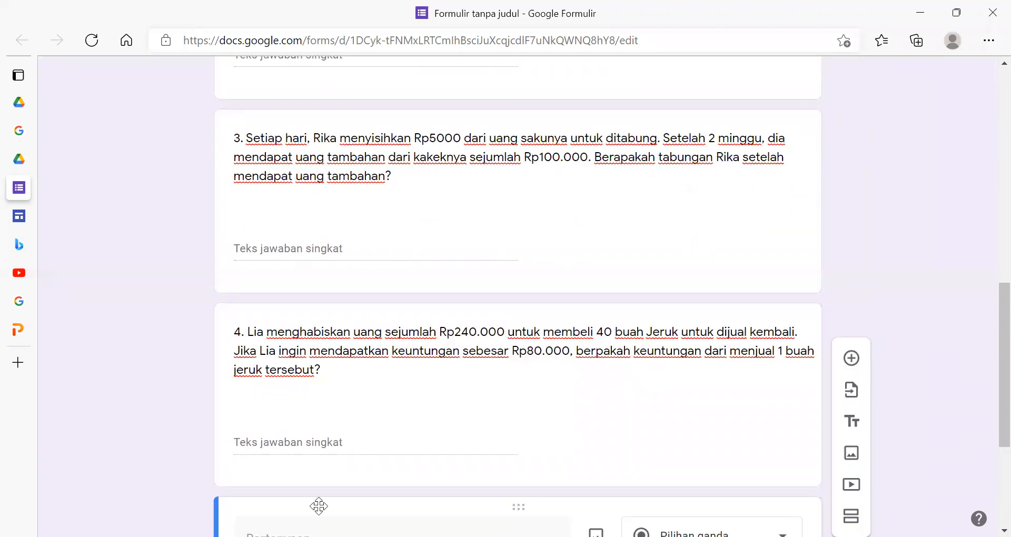
pyautogui.hotkey('ctrl', 'v')
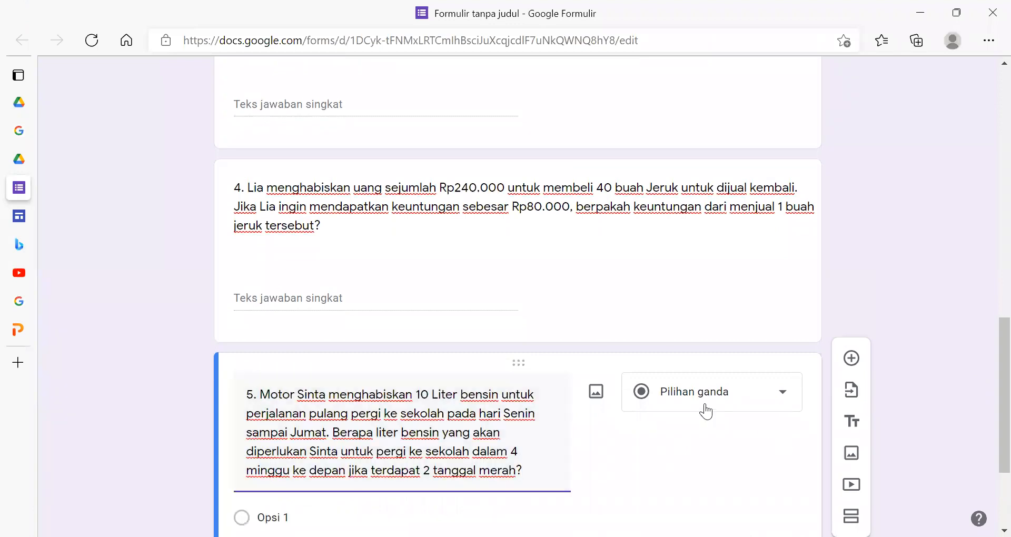
pyautogui.click(706, 411)
pyautogui.click(710, 103)
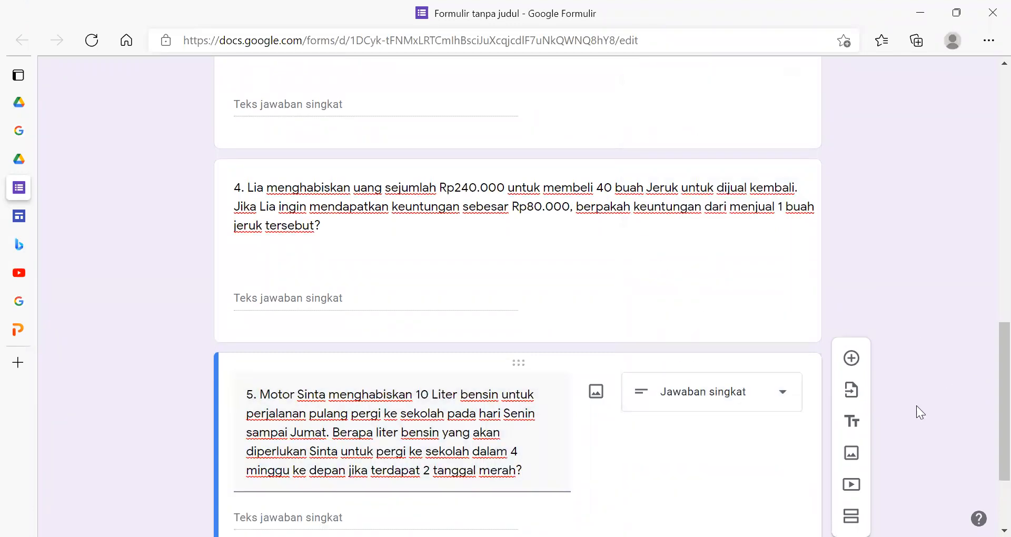
# - Delete all the leftover question text from the form description
pyautogui.scroll(15, 866, 503)
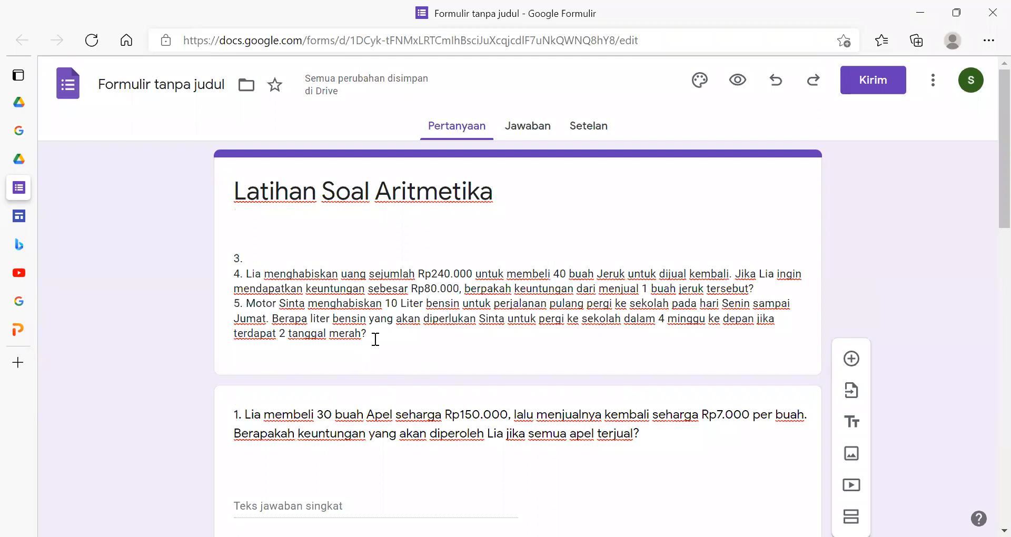
pyautogui.moveTo(376, 340); pyautogui.dragTo(215, 262)
pyautogui.press('BackSpace')
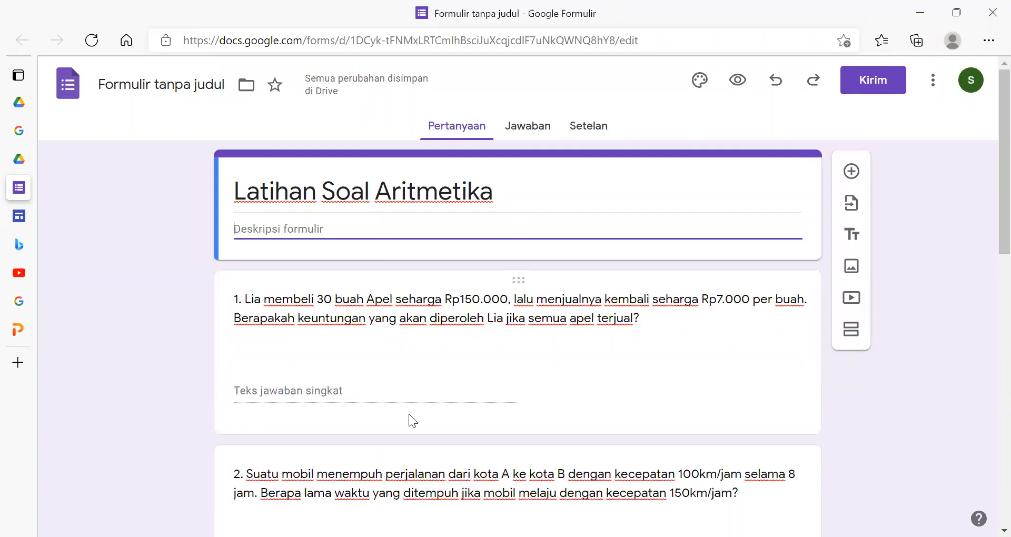
# - Review the form's five questions from beginning to end and view its responses (Jawaban)
pyautogui.scroll(-4, 409, 414)
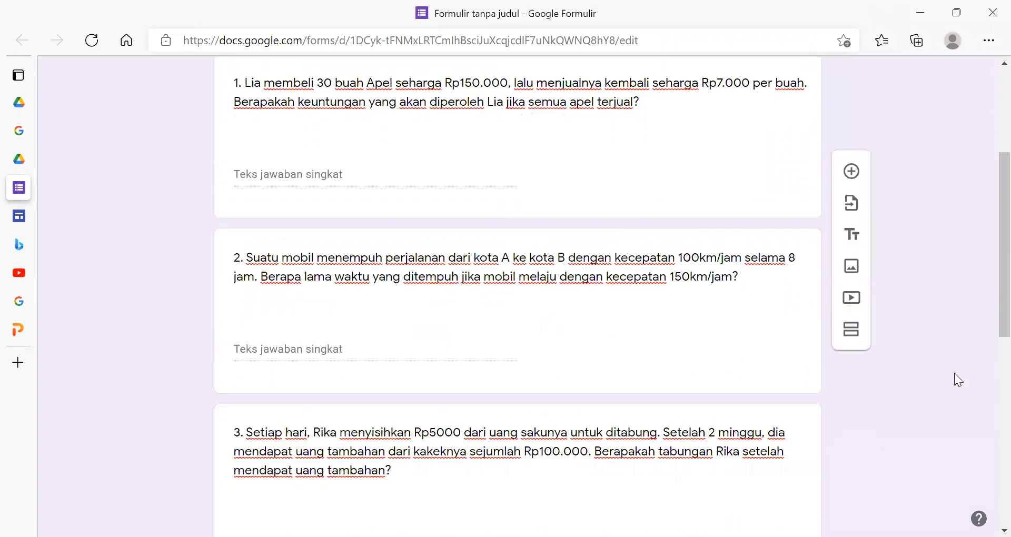
pyautogui.scroll(4, 907, 404)
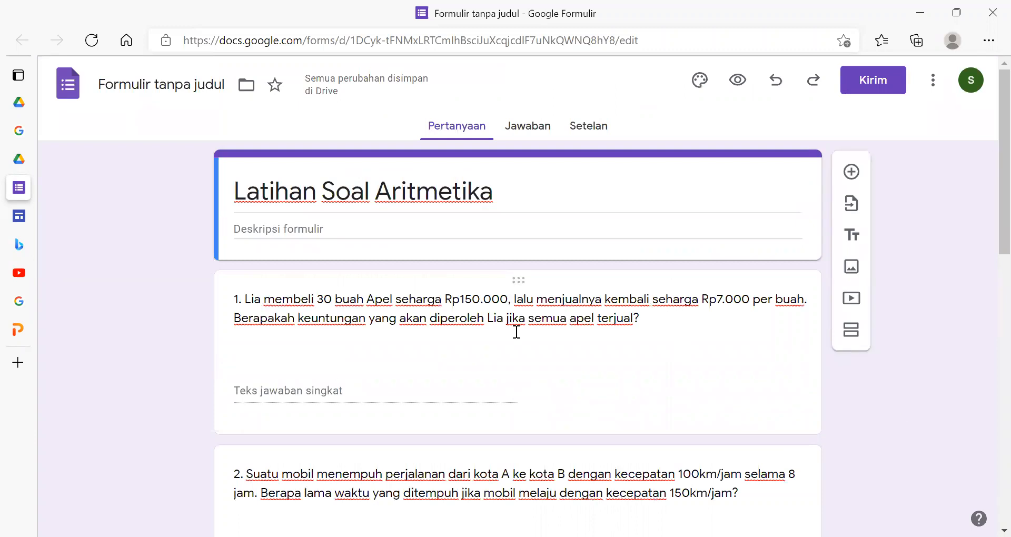
pyautogui.scroll(-1, 517, 332)
pyautogui.scroll(1, 515, 332)
pyautogui.scroll(-10, 471, 417)
pyautogui.scroll(2, 471, 417)
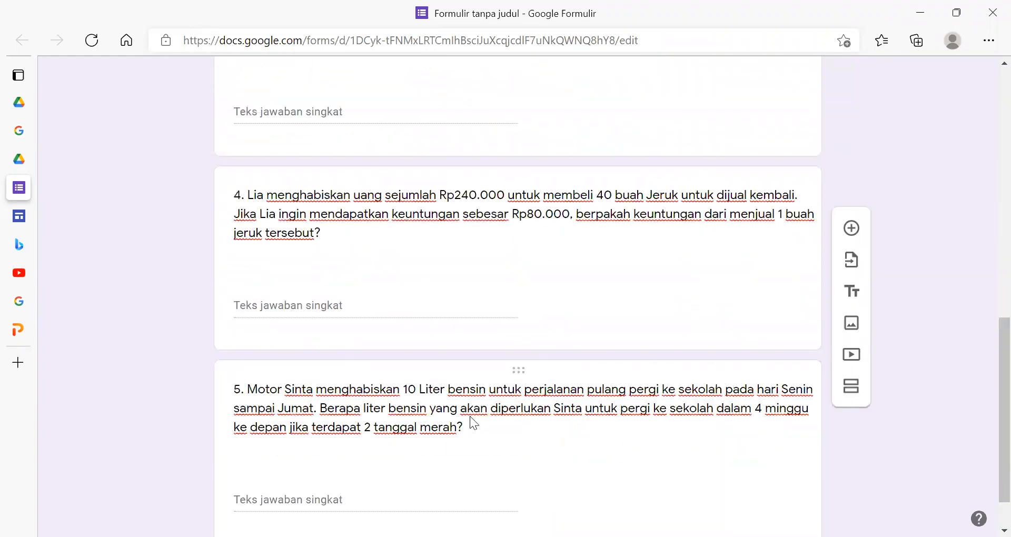
pyautogui.scroll(8, 472, 417)
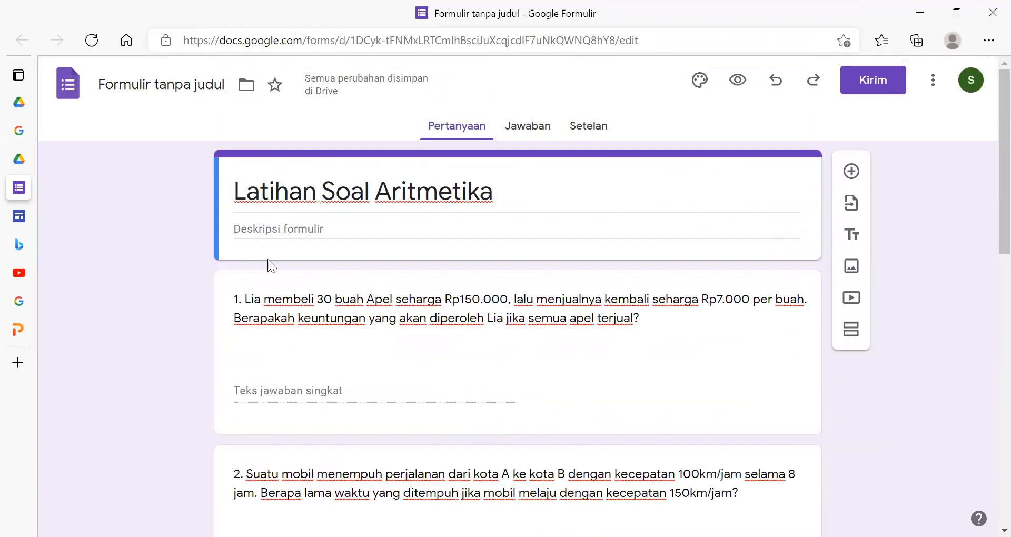
pyautogui.click(537, 129)
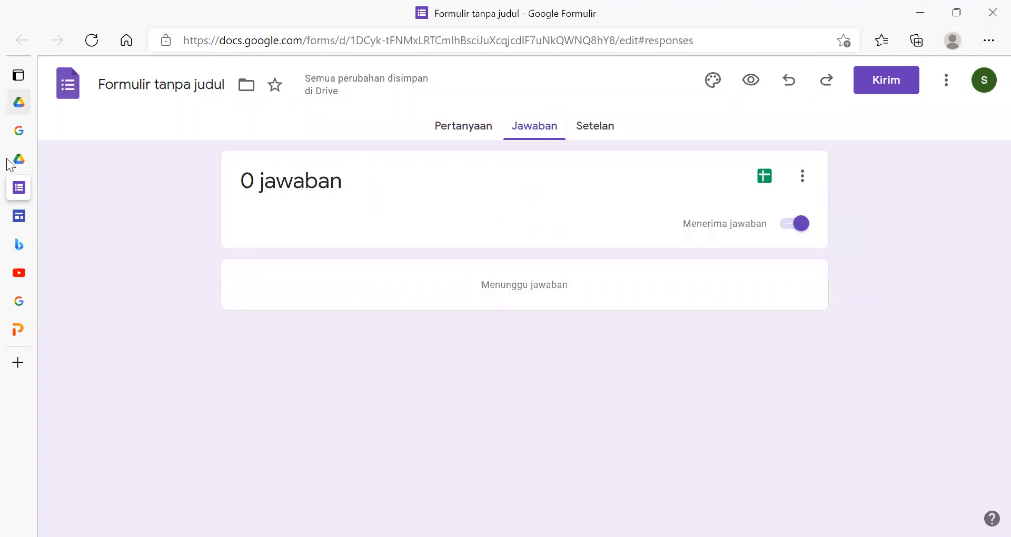
# - Name the form file Latihan Soal Aritmetika and close its browser tab
pyautogui.click(125, 85)
pyautogui.click(160, 177)
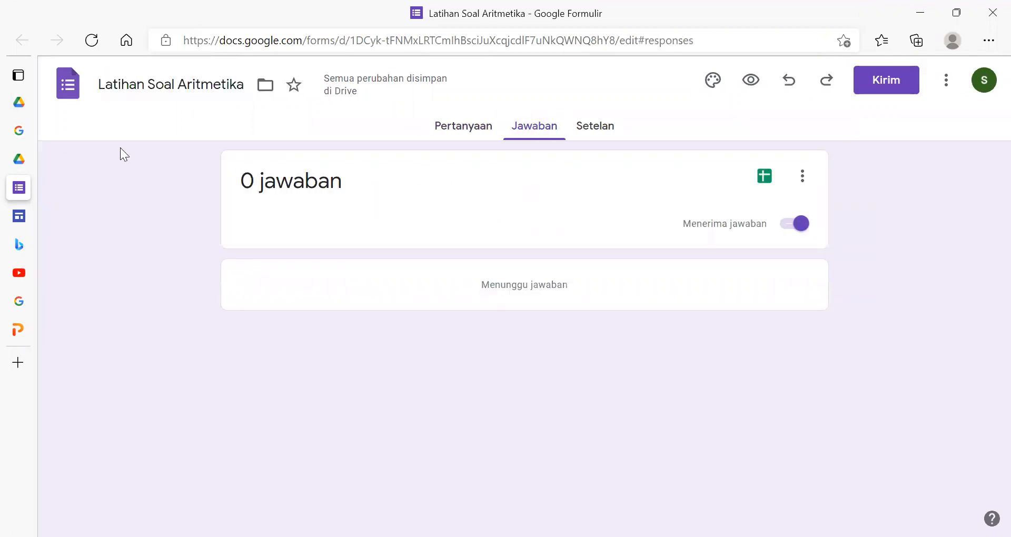
pyautogui.moveTo(37, 185)
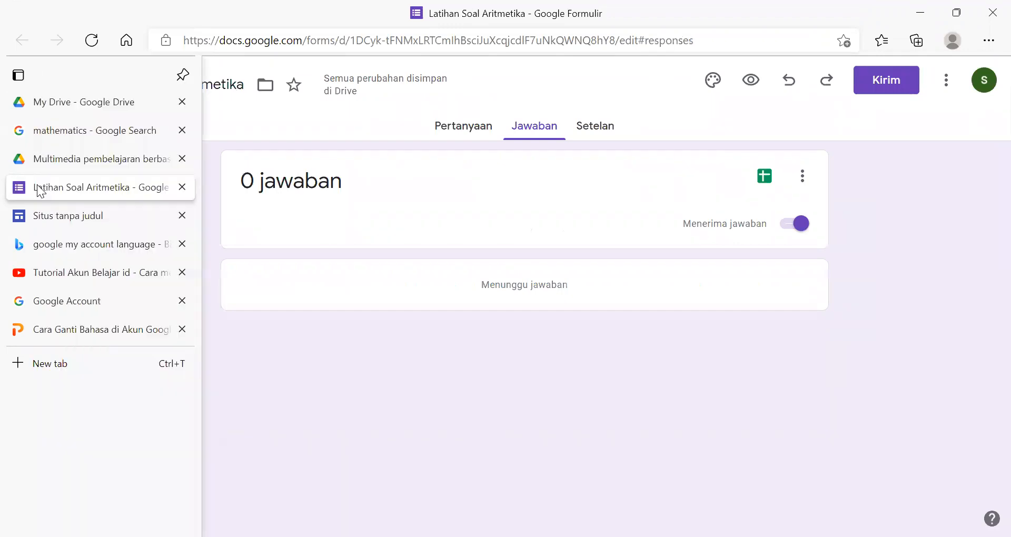
pyautogui.click(182, 187)
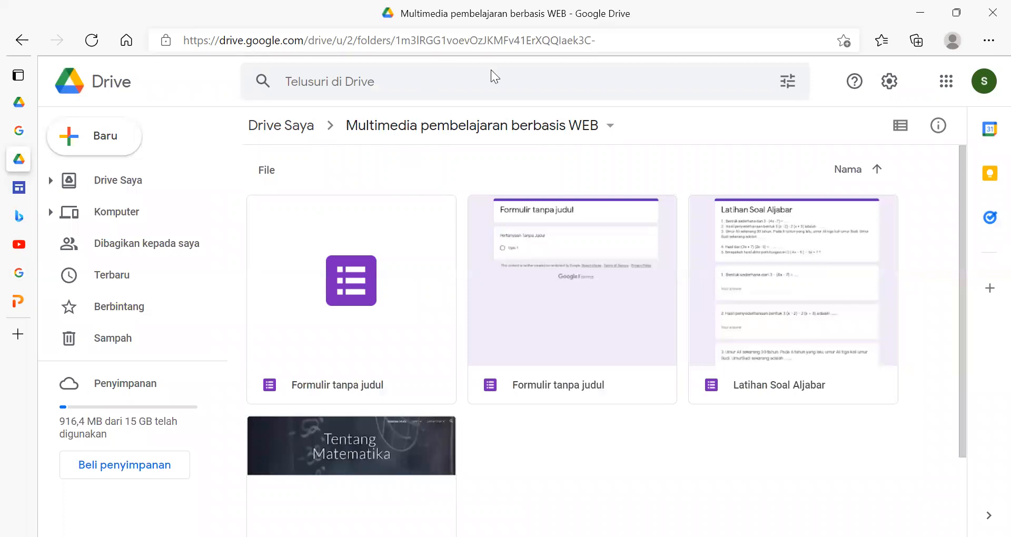
# - Create a new Google Form in the current Drive folder and title it Latihan Soal KPK dan FPB
pyautogui.click(106, 139)
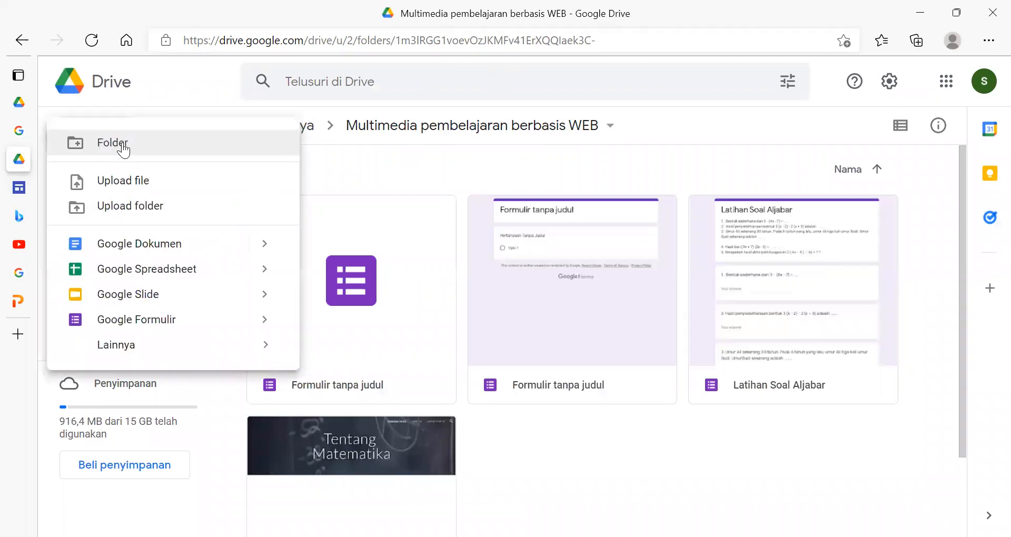
pyautogui.click(169, 324)
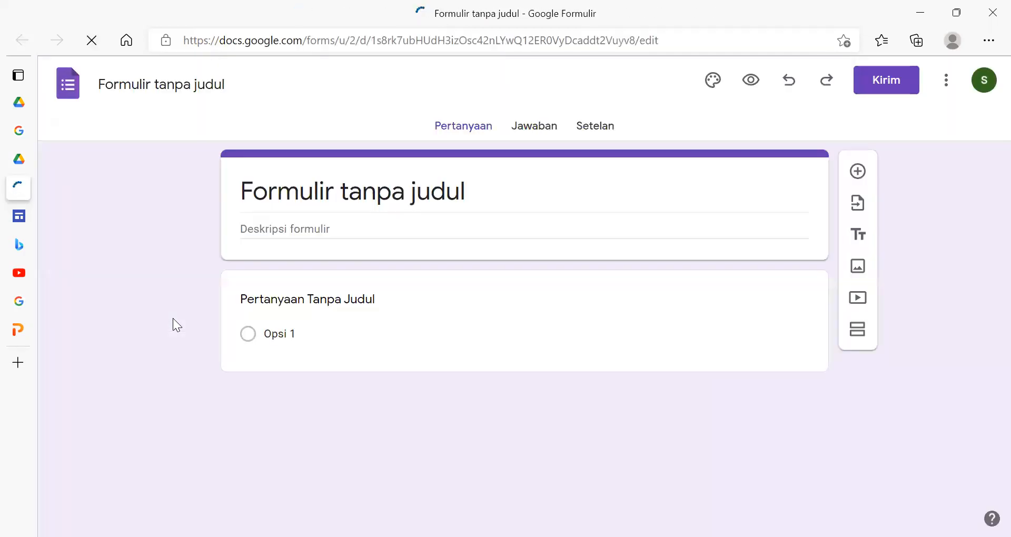
pyautogui.click(433, 194)
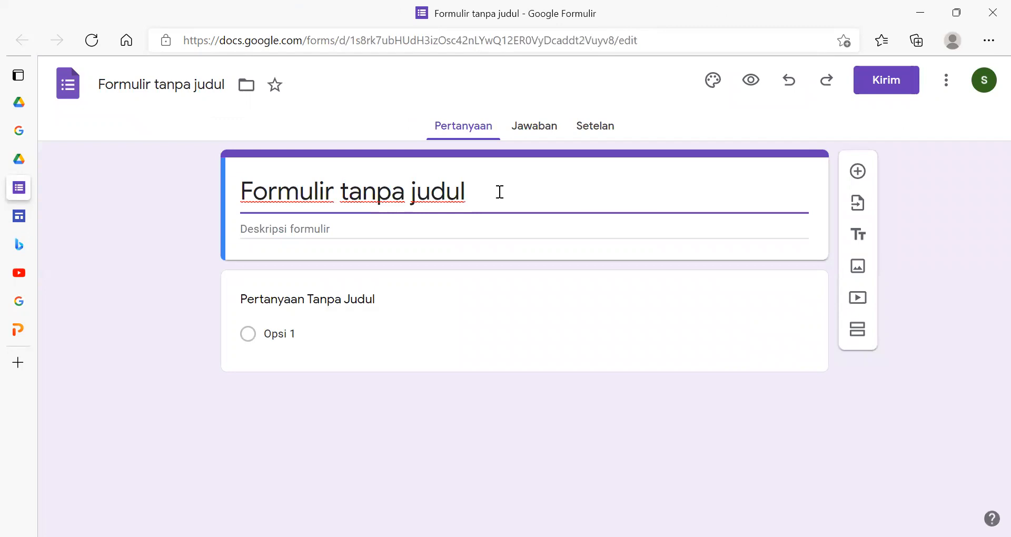
pyautogui.moveTo(499, 192); pyautogui.dragTo(186, 166)
pyautogui.press('BackSpace')
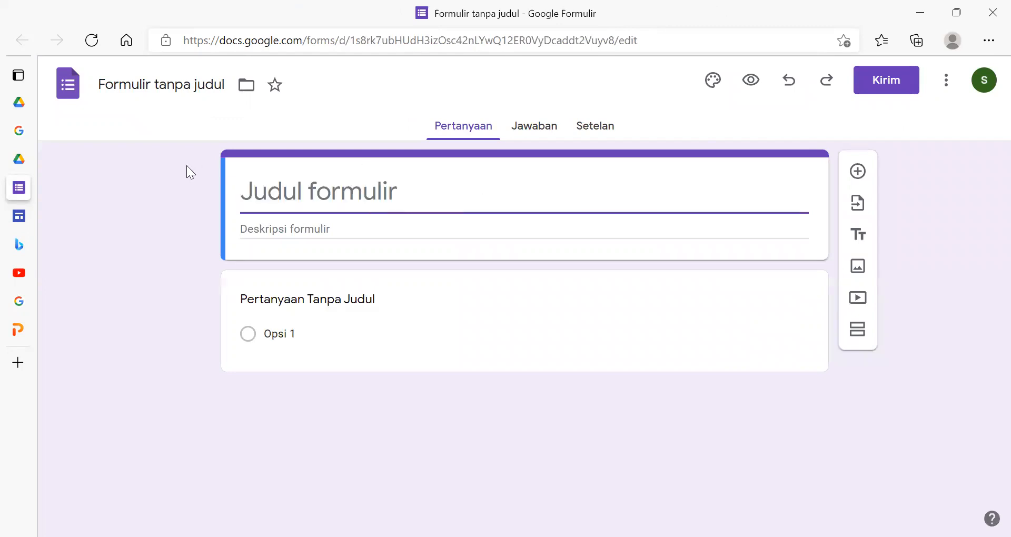
pyautogui.write('Latihan')
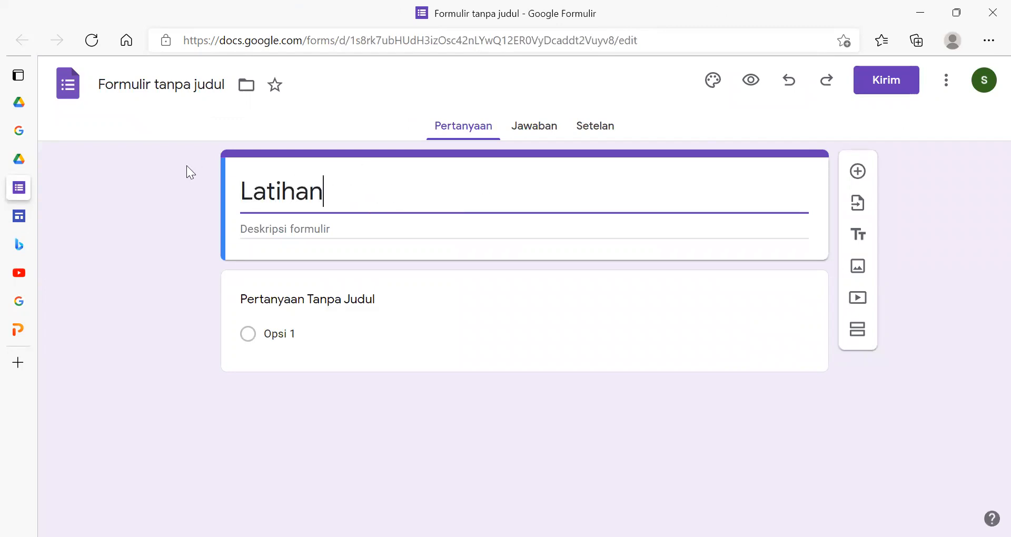
pyautogui.write(' Soal K')
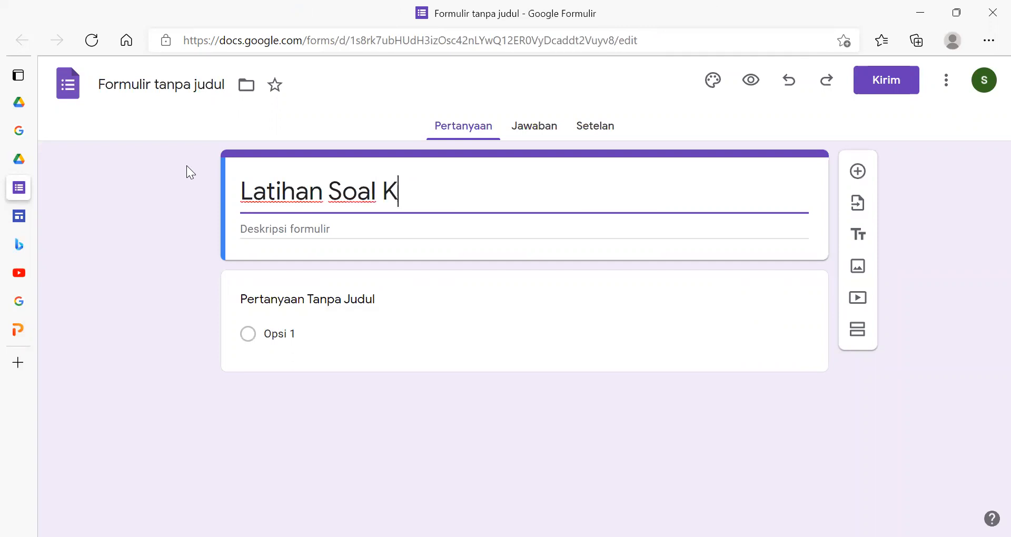
pyautogui.write('PK dan FPB')
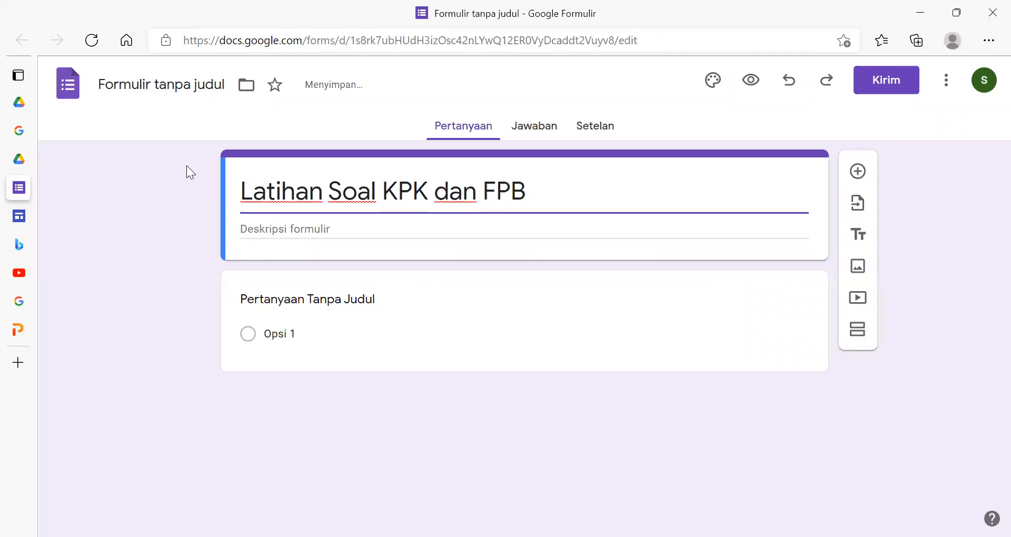
# - Copy the questions from the Word document Contoh Soal KPK dan FPB into the form description
pyautogui.click(358, 228)
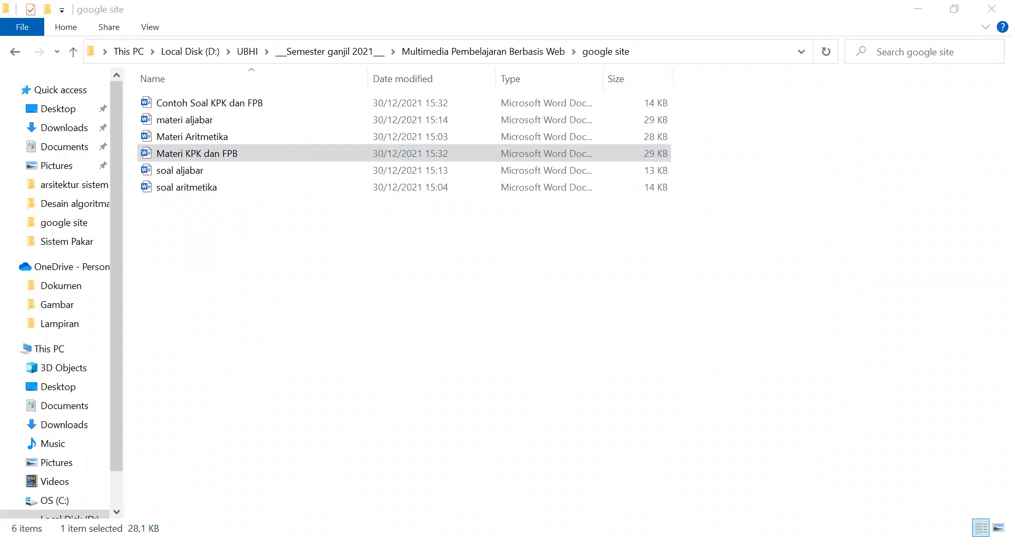
pyautogui.doubleClick(299, 102)
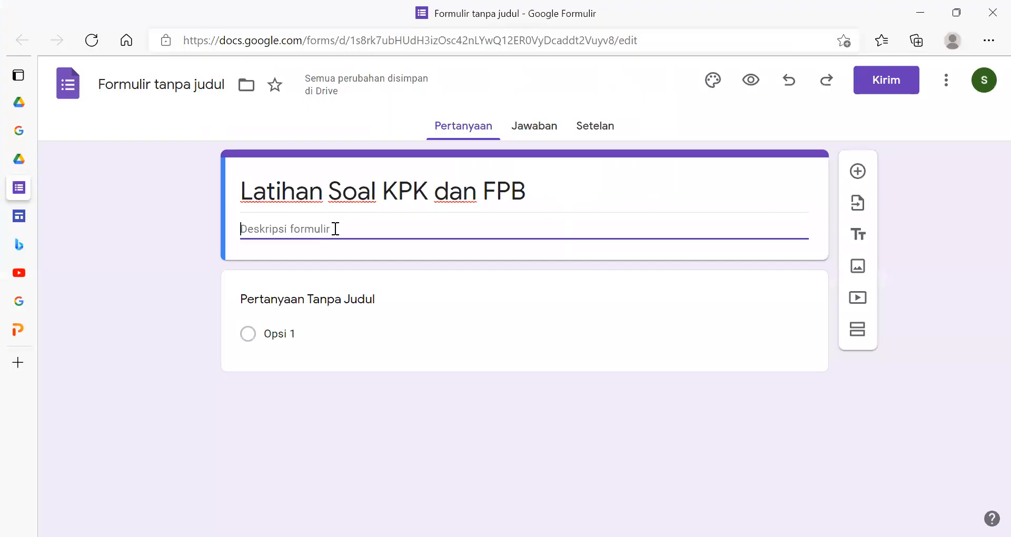
pyautogui.write('1. Terdapat 2 motor di rumah Ani yang harus secara rutin di servis ke bengkel. Motor pertama harus di servis setiap 30 hari sekali, sedangkan motor satunya harus diservis setiap 25 hari sekali. Setiap berapa hari kah Ani harus membawa kedua motornya untuk diservis bersama-sama? 2. Andi mempunyai 15 roti coklat dan 20 roti pisang. Roti tersebut akan dimasukkan kedalam kantong plastik dengan komposisi yang sama untuk dibagikan kepada temannya. Berapa kantong berisi roti yang dapat dibuat Andi? 3. Icha memiliki 20 kue lapis dan 25 kue kotak. Kue tersebut dibungkus dan dibagikan kepada teman-temannya. A. Berapa banyak paket yang dapat dibuat Icha? B. Berapa banyak lapisan dan potongan kue per bungkus? 4. Darmiansyah pergi ke perpustakaan setiap 4 hari, Ruri setiap 6 hari. Jika mereka pergi ke perpustakaan bersama pada hari Selasa, hari apa mereka kembali ke perpustakaan bersama? 5. Kelas pertama terdiri dari 50 siswa, kelas kedua 45 siswa dan kelas ketiga 80 siswa. Kepala sekolah ingin membagi siswa menjadi beberapa kelompok dengan banyak anggota yang sama. Berapa jumlah maksimum siswa di setiap kelompok dan berapa banyak kelompok yang terbentuk di kelas 1, kelas 2 dan kelas 3?')
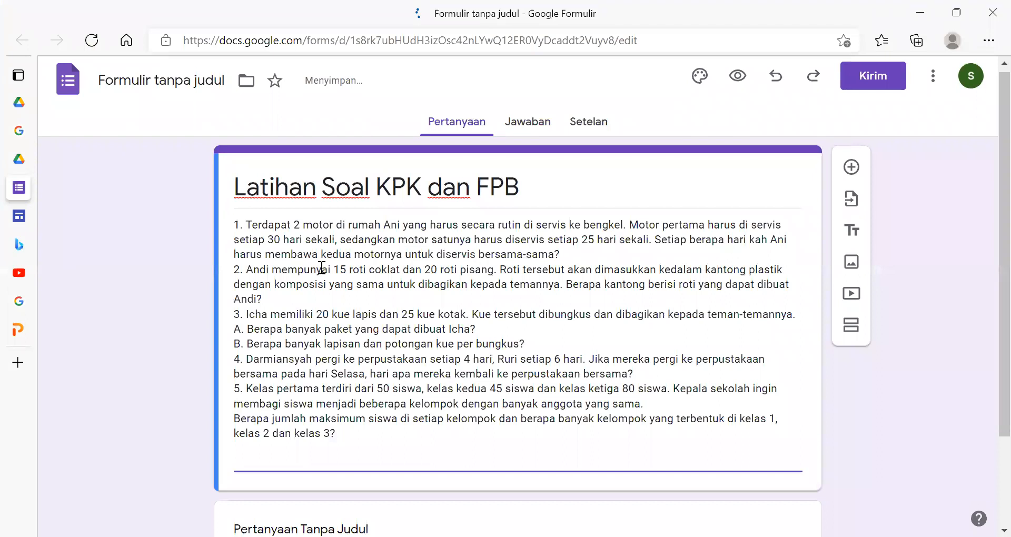
# - Move the motorcycle service problem from the form description into the first question and set its answer type to short answer (Jawaban singkat)
pyautogui.scroll(-2, 643, 61)
pyautogui.moveTo(561, 138); pyautogui.dragTo(213, 93)
pyautogui.hotkey('ctrl', 'c')
pyautogui.press('BackSpace')
pyautogui.scroll(-1, 316, 411)
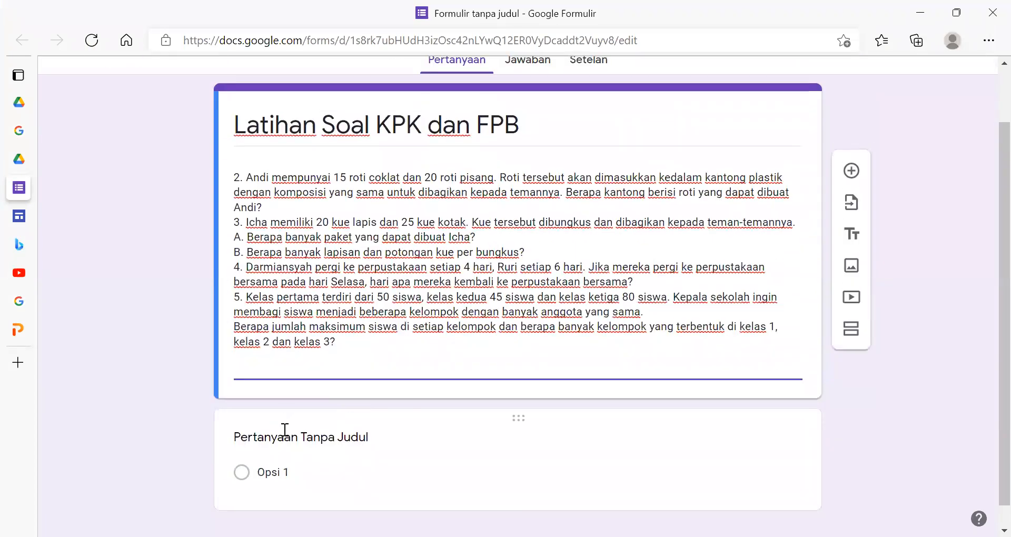
pyautogui.click(288, 440)
pyautogui.hotkey('ctrl', 'v')
pyautogui.scroll(-4, 587, 483)
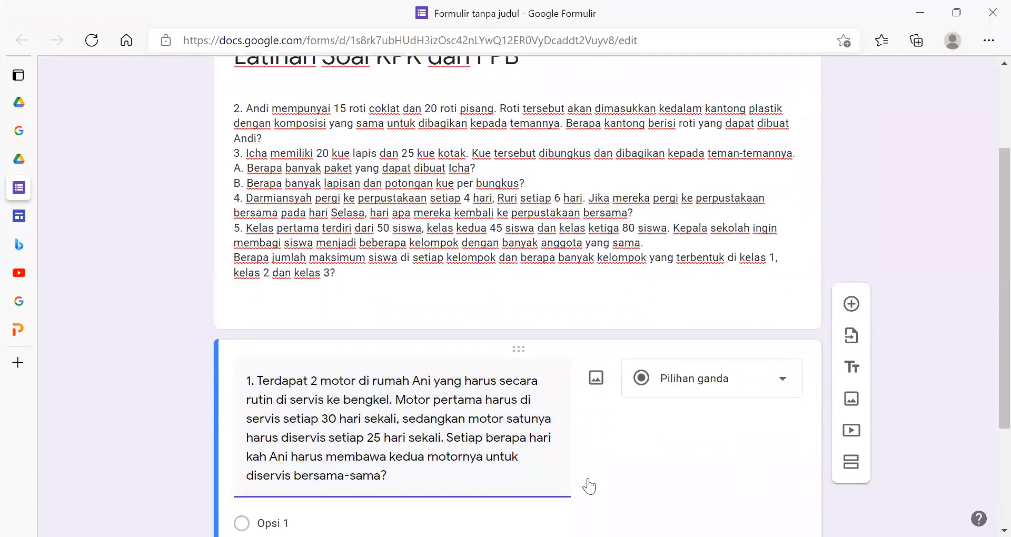
pyautogui.click(732, 221)
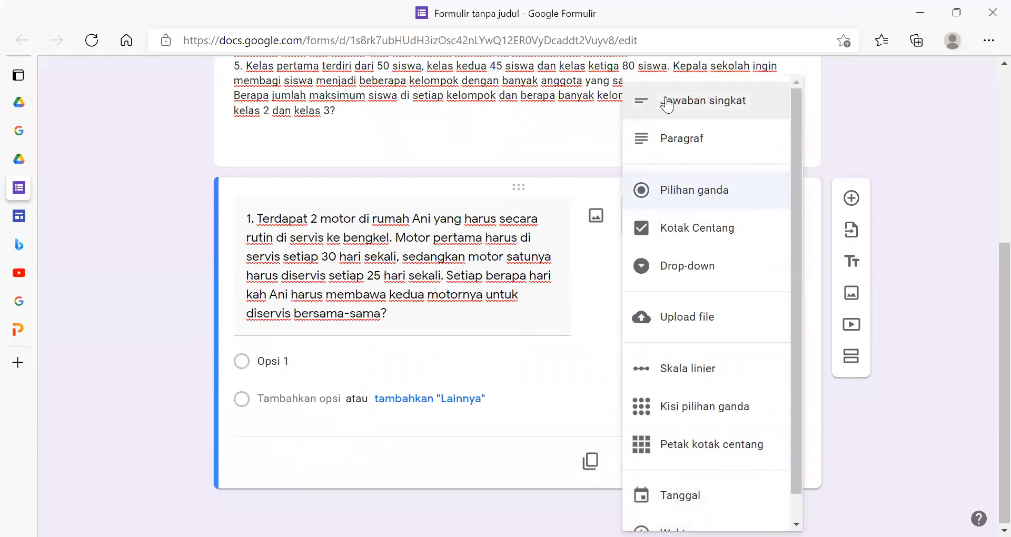
pyautogui.click(667, 104)
# - Add a second question and move the bread-sharing problem from the form description into it
pyautogui.click(851, 224)
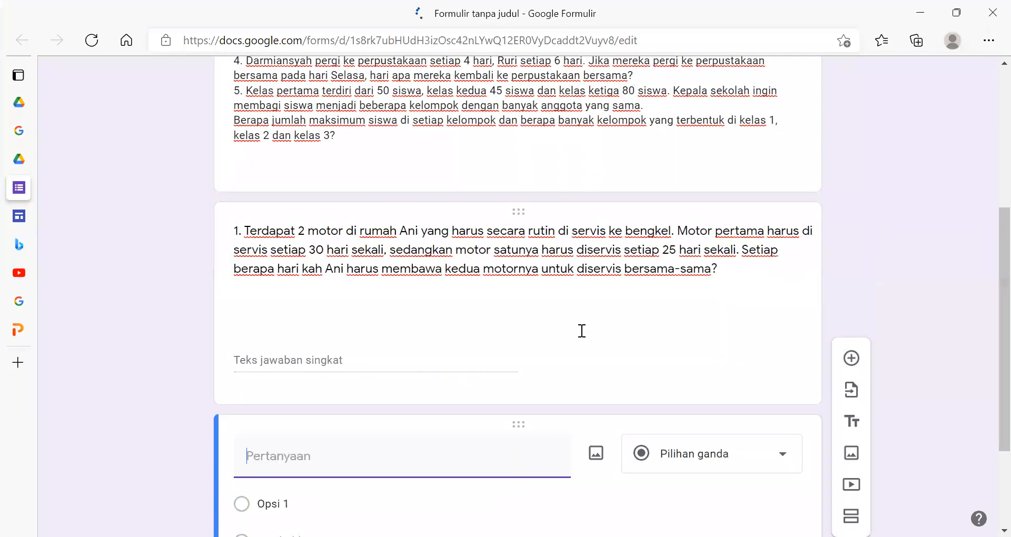
pyautogui.scroll(5, 579, 332)
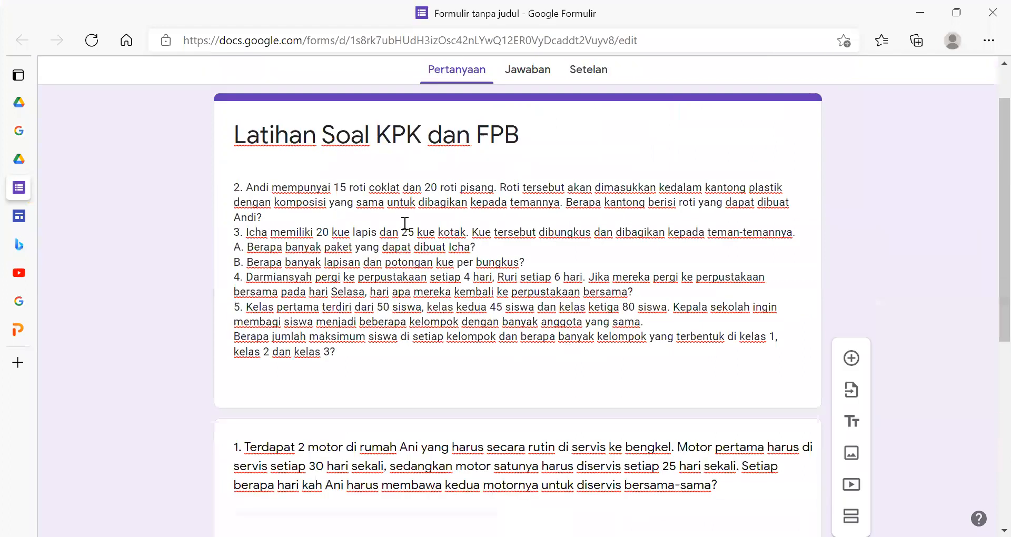
pyautogui.click(269, 216)
pyautogui.moveTo(269, 217); pyautogui.dragTo(226, 177)
pyautogui.hotkey('ctrl', 'c')
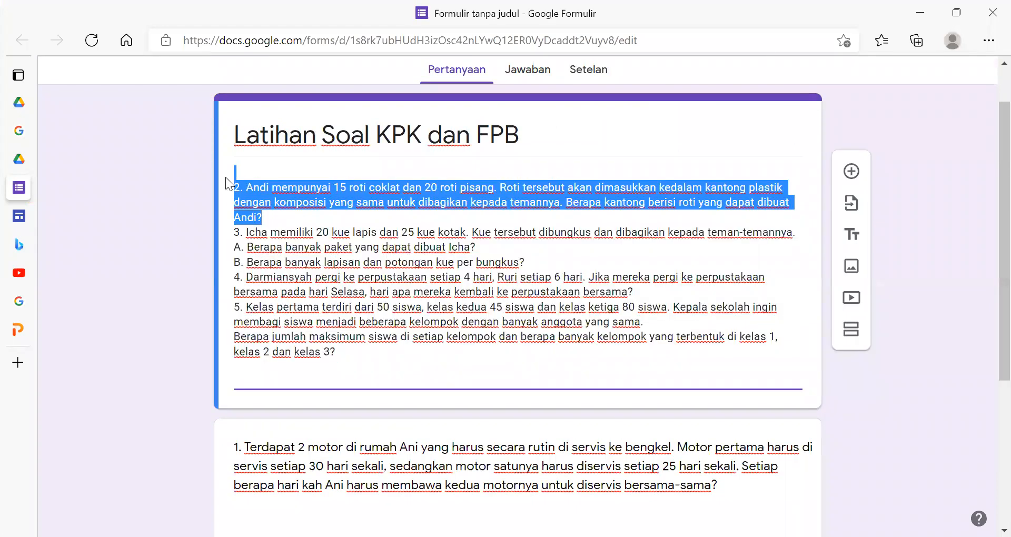
pyautogui.press('BackSpace')
pyautogui.scroll(-4, 312, 308)
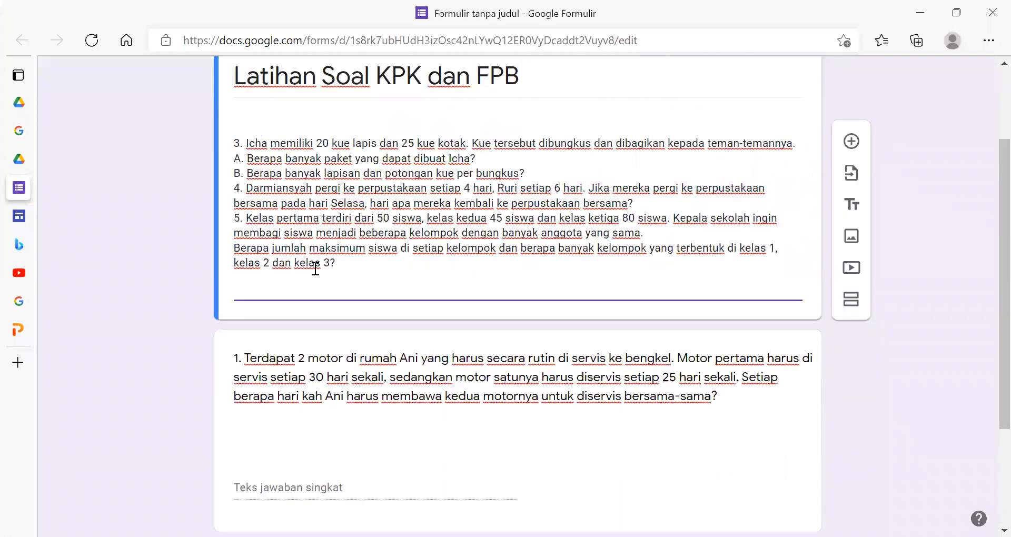
pyautogui.scroll(-1, 312, 308)
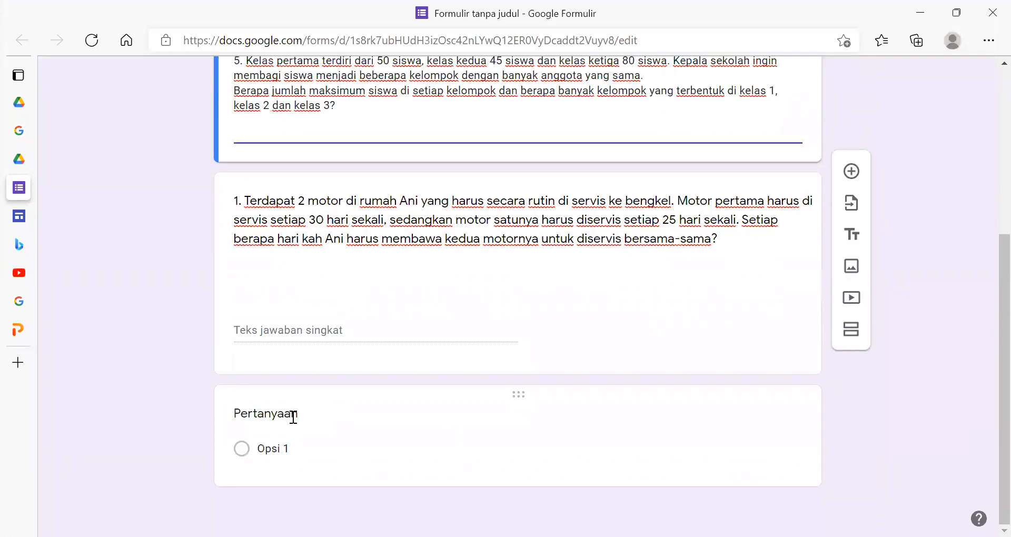
pyautogui.click(293, 416)
pyautogui.hotkey('ctrl', 'v')
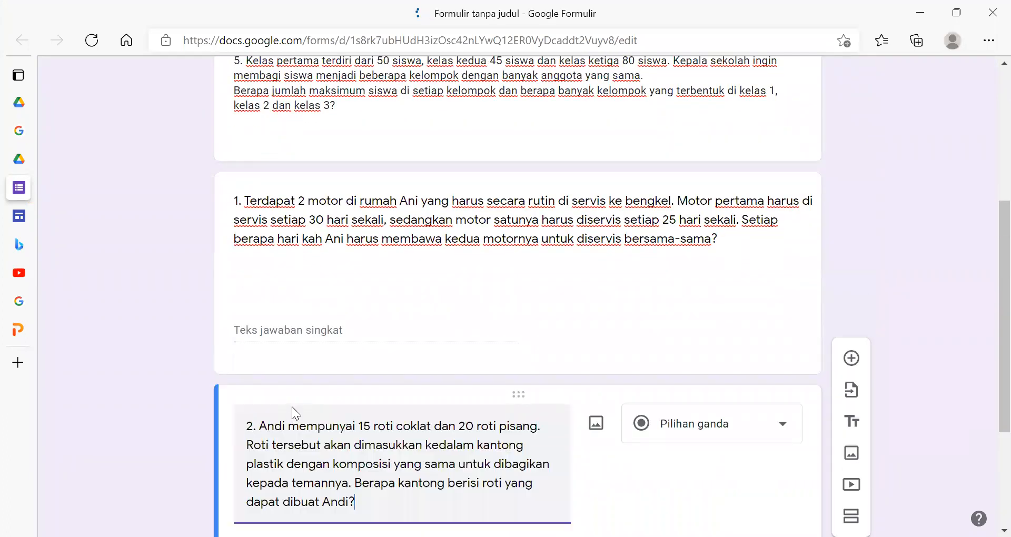
# - Set the second question's answer type to short answer (Jawaban singkat)
pyautogui.scroll(-3, 710, 248)
pyautogui.click(745, 235)
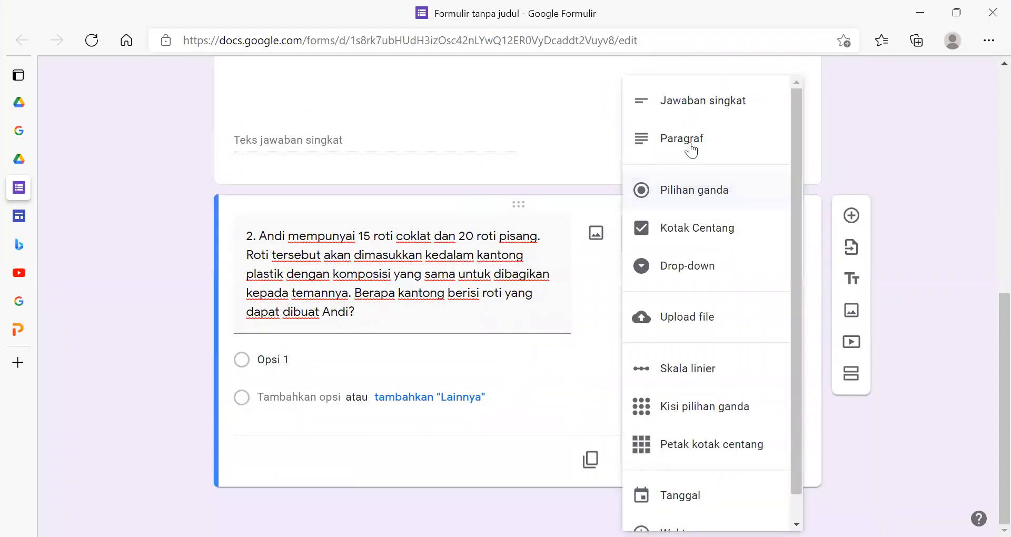
pyautogui.click(680, 96)
# - Copy the cake problem, including its parts A and B, from the form description
pyautogui.scroll(8, 382, 248)
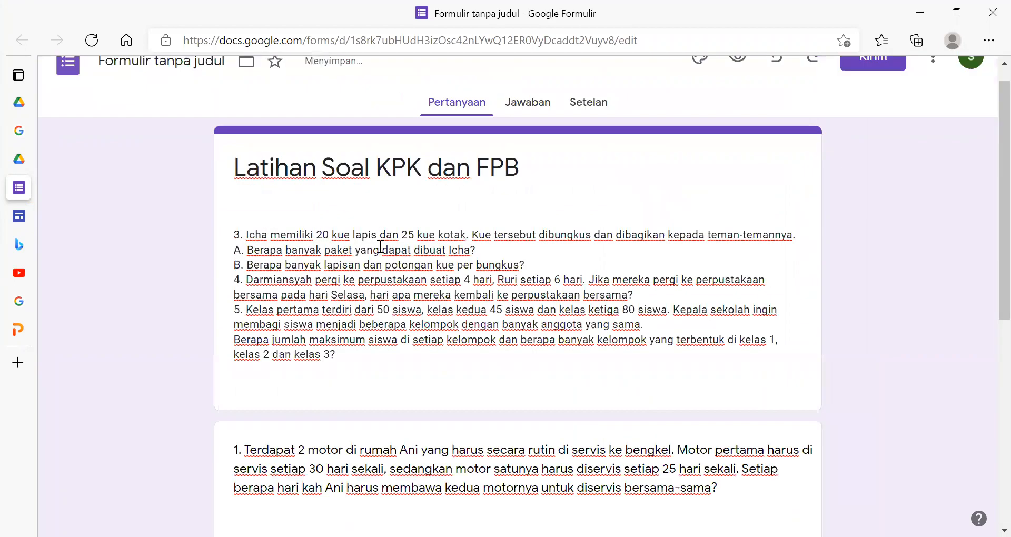
pyautogui.click(254, 254)
pyautogui.click(441, 278)
pyautogui.moveTo(475, 270); pyautogui.dragTo(228, 246)
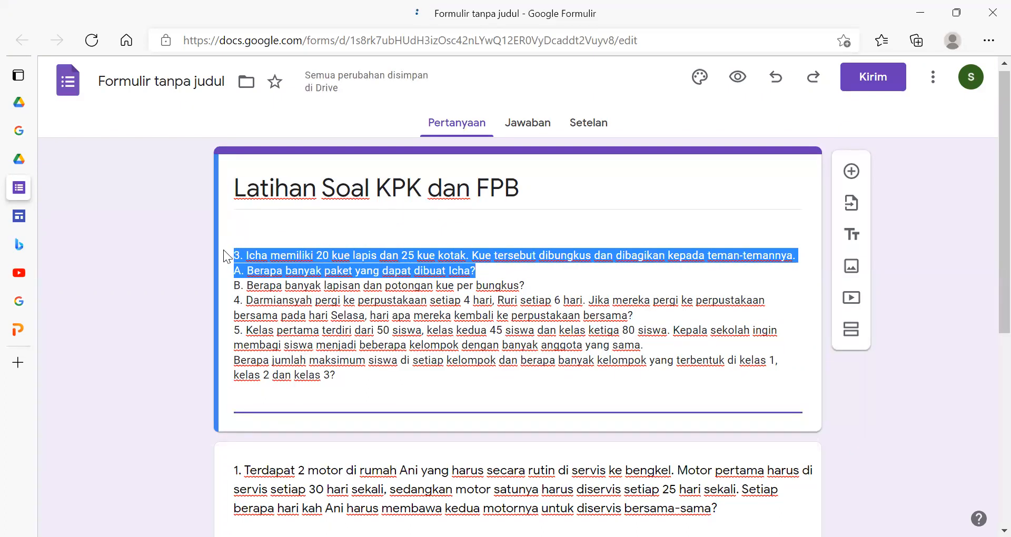
pyautogui.click(474, 269)
pyautogui.moveTo(529, 287); pyautogui.dragTo(205, 257)
# - Add a third question with the copied cake problem as its text and short answer (Jawaban singkat) as its type
pyautogui.scroll(-5, 422, 375)
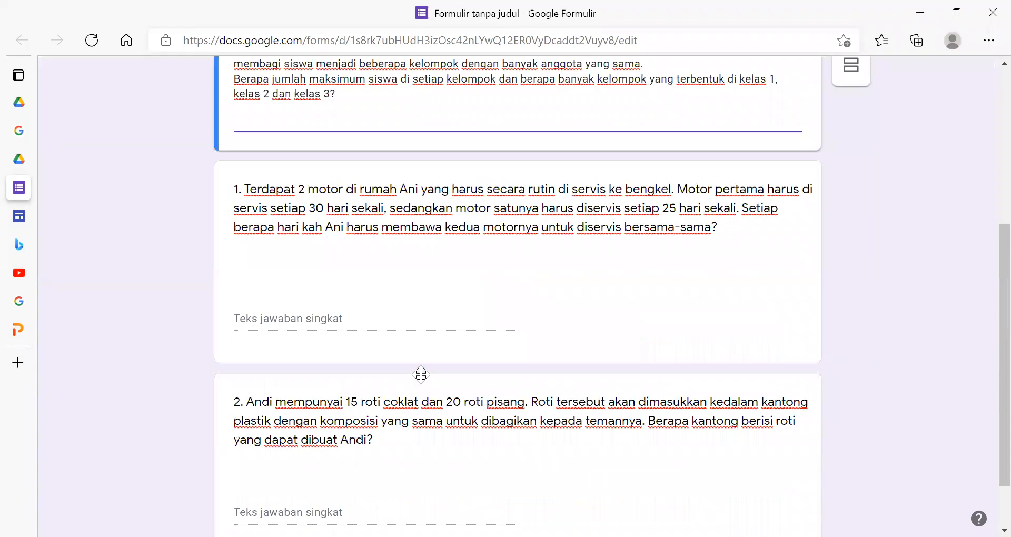
pyautogui.click(422, 375)
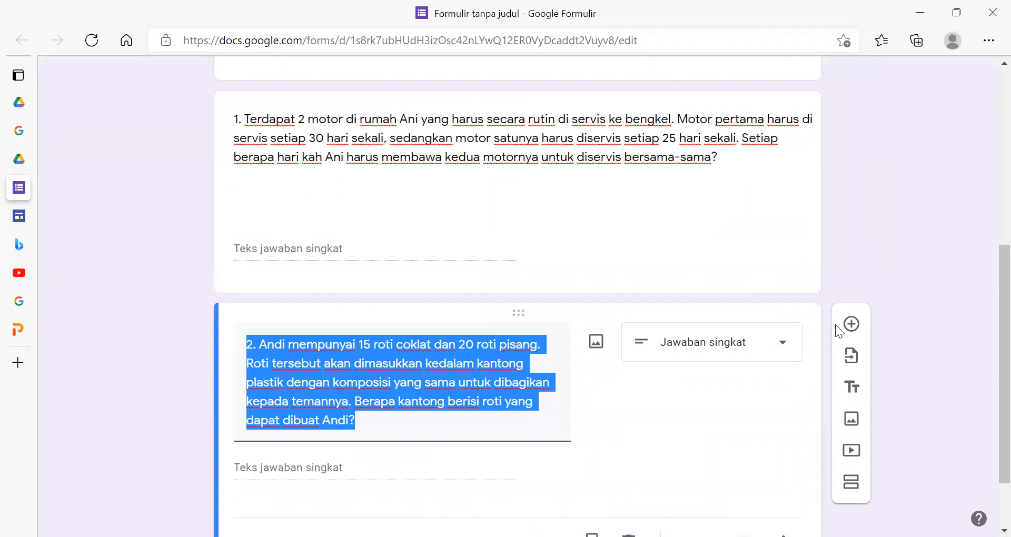
pyautogui.click(853, 324)
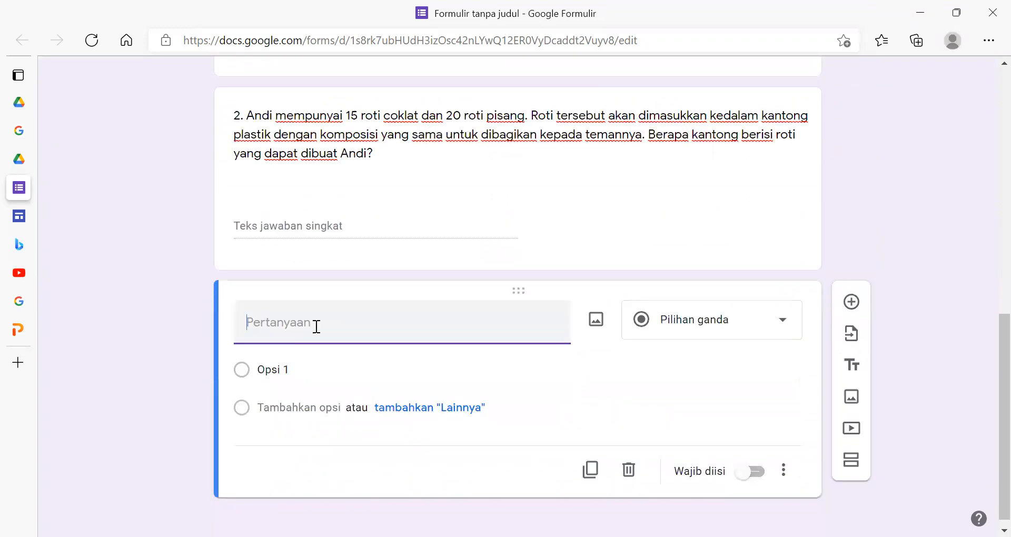
pyautogui.write('3. Icha memiliki 20 kue lapis dan 25 kue kotak. Kue tersebut dibungkus dan dibagikan kepada teman-temannya.A. Berapa banyak paket yang dapat dibuat Icha?B. Berapa banyak lapisan dan potongan kue per bungkus?')
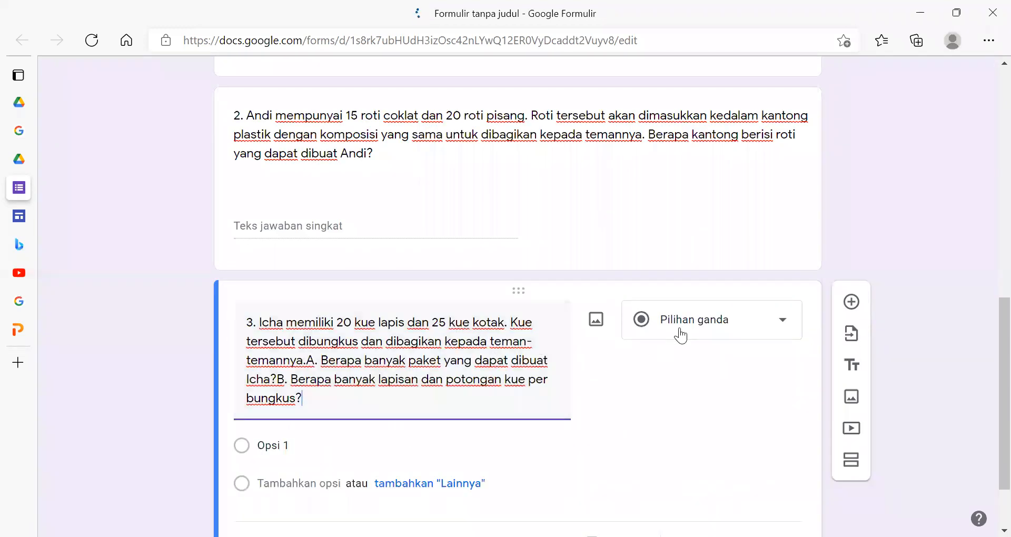
pyautogui.click(679, 330)
pyautogui.click(698, 103)
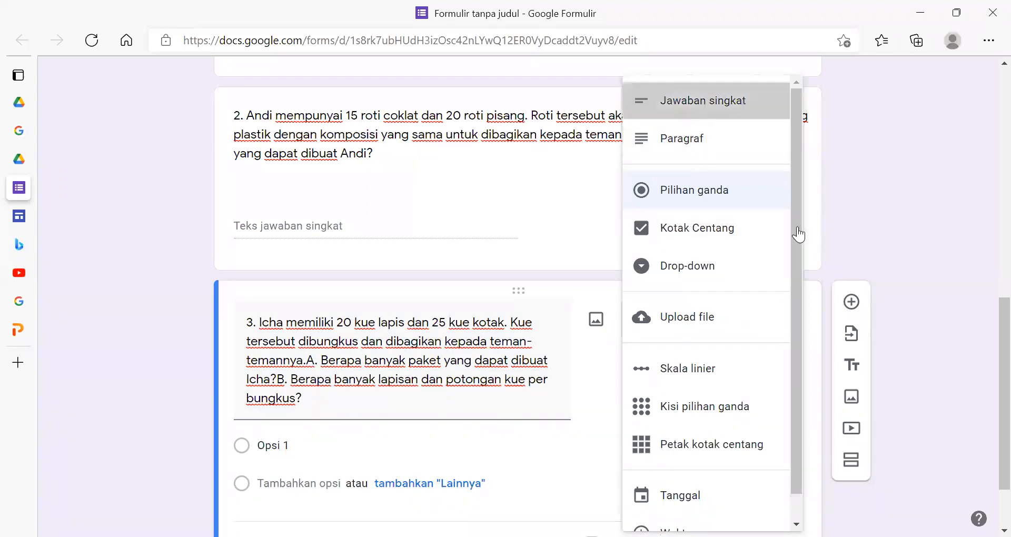
# - Select the full text of problem 4, about the library visits, in the form description
pyautogui.scroll(3, 487, 417)
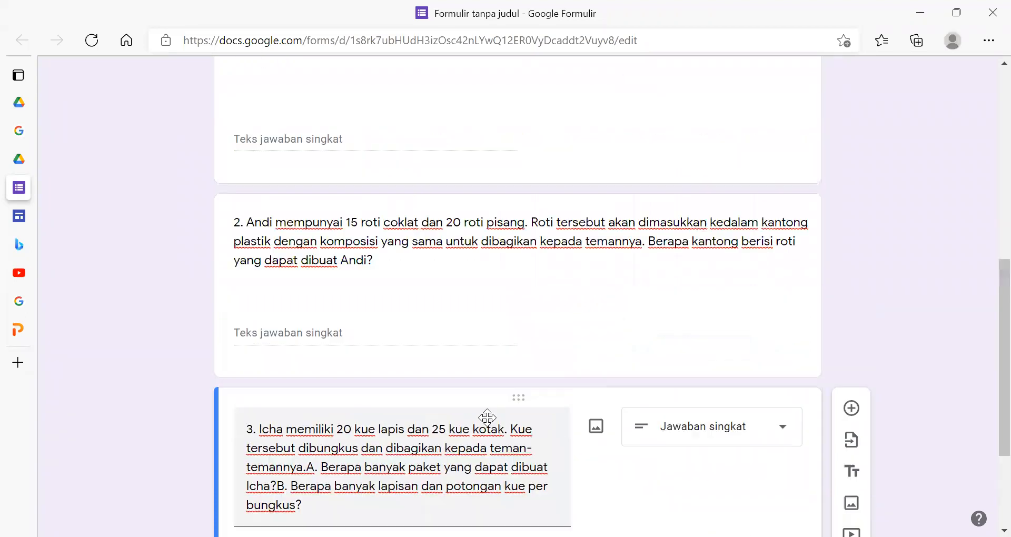
pyautogui.scroll(-4, 487, 417)
pyautogui.scroll(4, 486, 418)
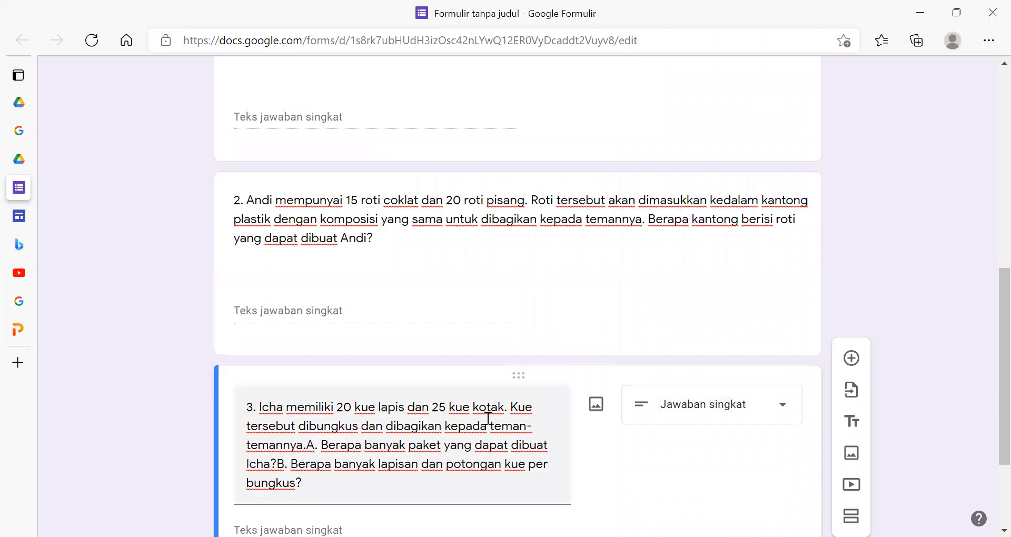
pyautogui.scroll(9, 487, 418)
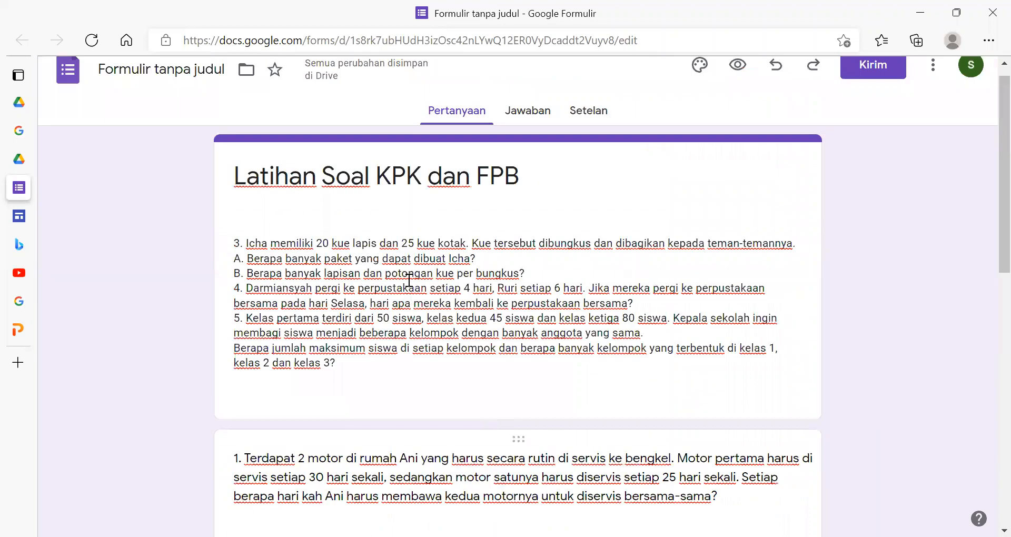
pyautogui.click(366, 301)
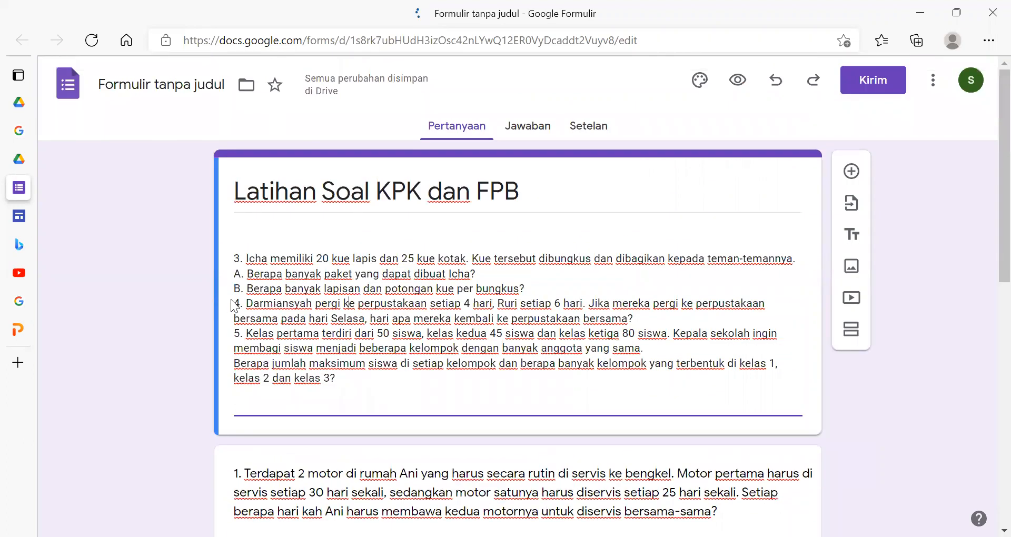
pyautogui.moveTo(234, 303); pyautogui.dragTo(658, 321)
pyautogui.hotkey('ctrl', 'c')
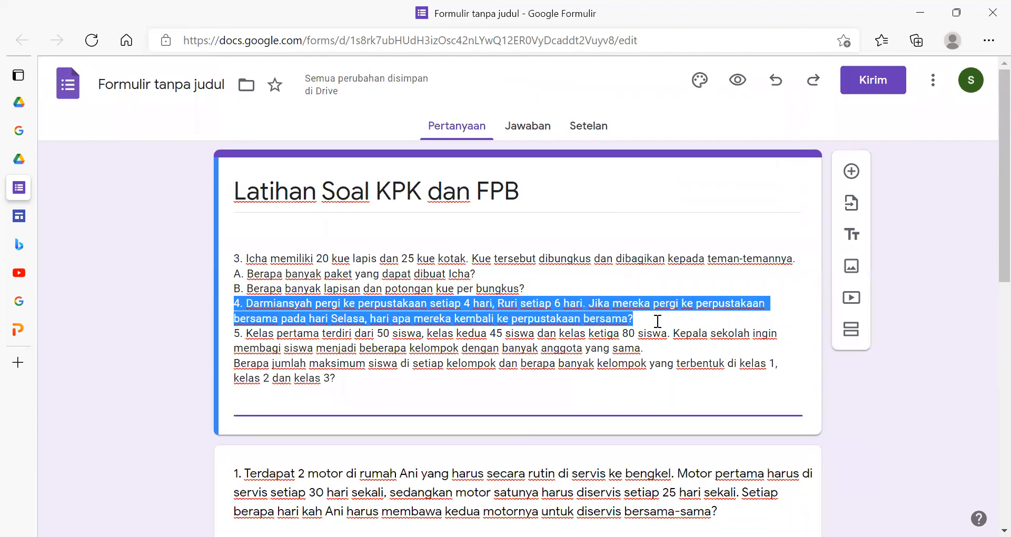
# - Insert spaces before part A in the third question to separate it from the preceding sentence
pyautogui.scroll(-10, 567, 362)
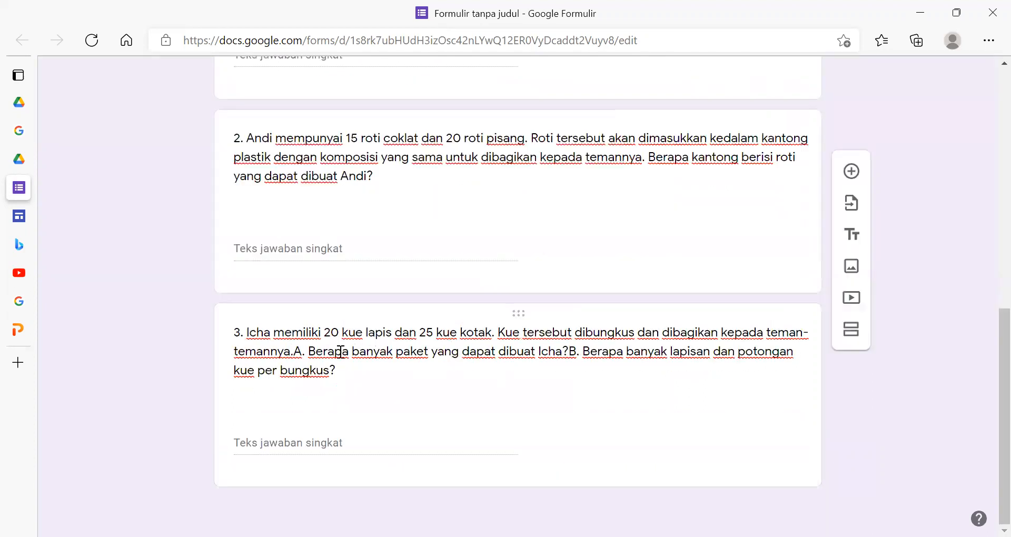
pyautogui.tripleClick(297, 352)
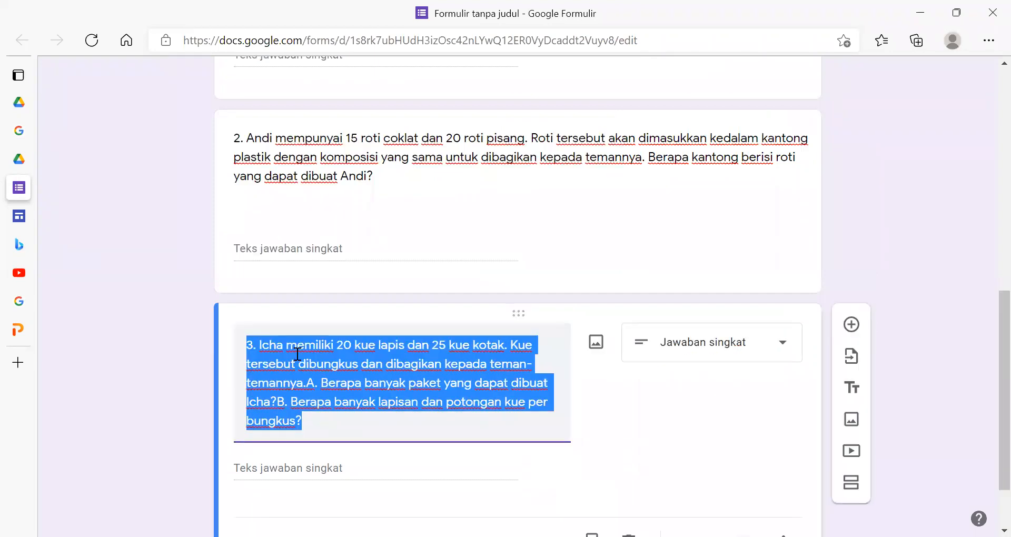
pyautogui.click(309, 383)
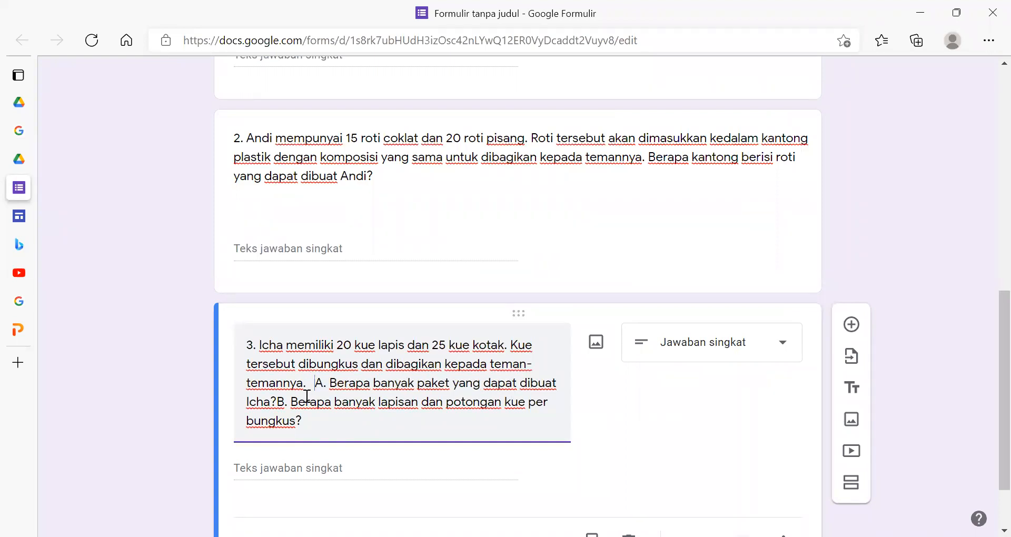
# - Insert spaces before part B in the third question to separate it from part A
pyautogui.click(278, 402)
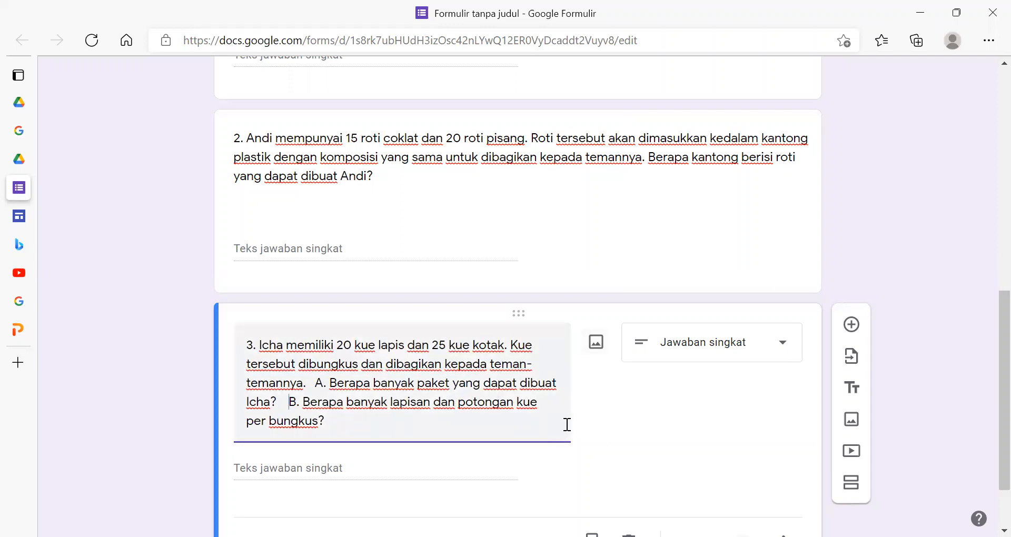
pyautogui.click(597, 343)
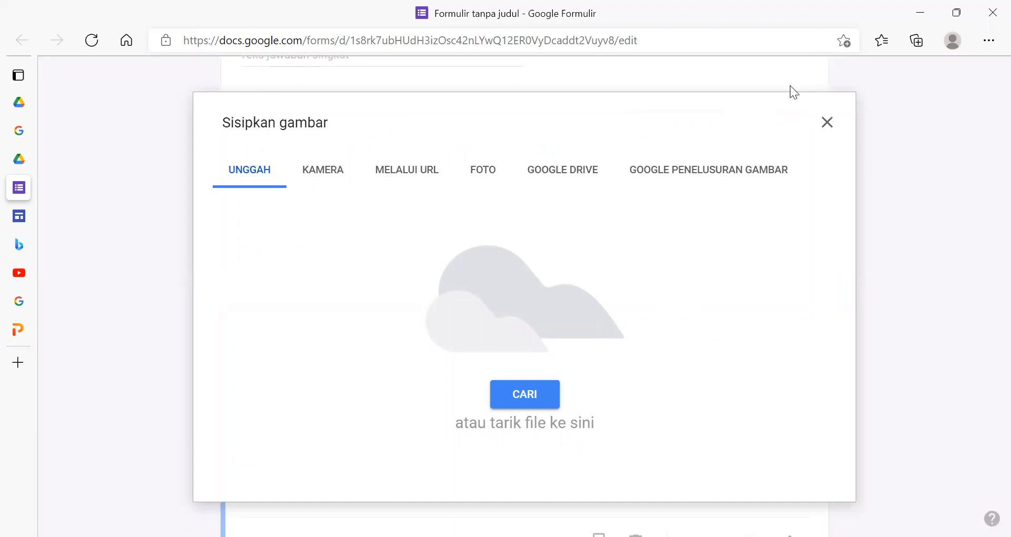
pyautogui.click(827, 123)
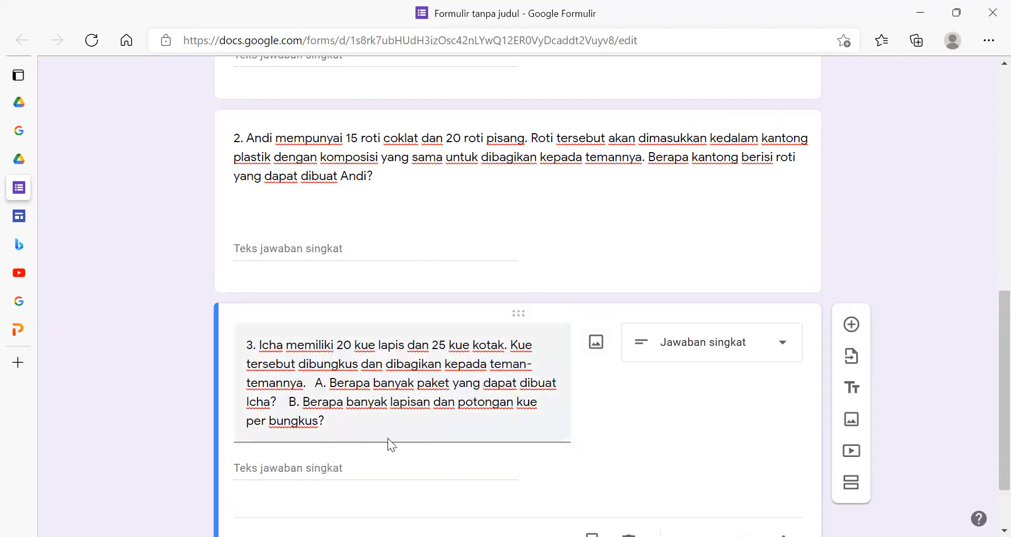
# - Add a fourth question with the copied library-visit problem as its text and short answer (Jawaban singkat) as its type
pyautogui.scroll(-2, 448, 435)
pyautogui.click(849, 244)
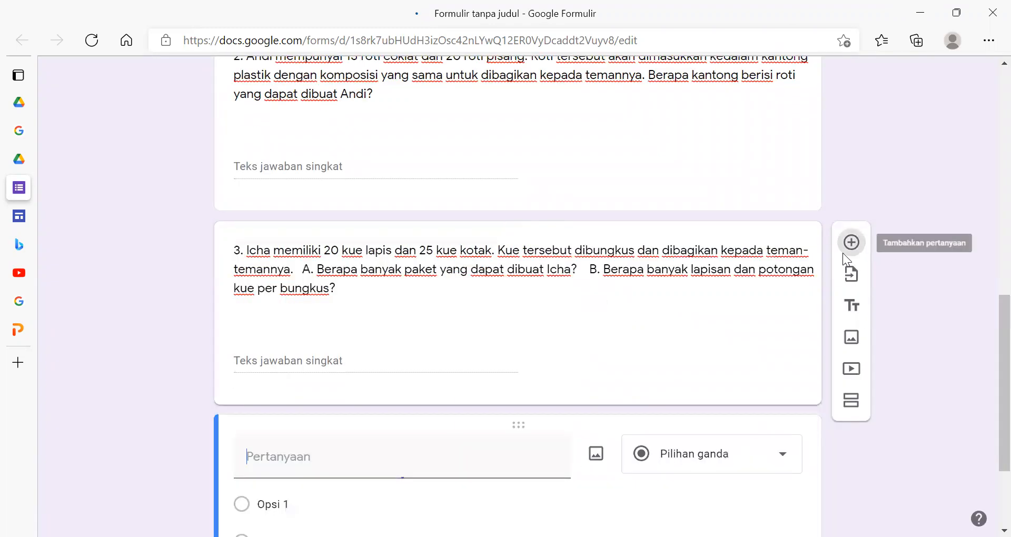
pyautogui.hotkey('ctrl', 'v')
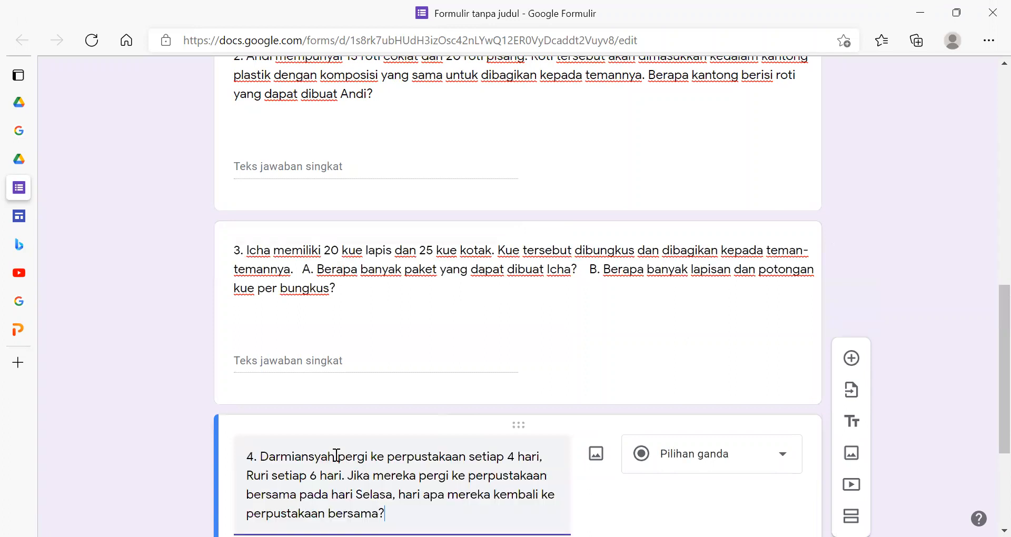
pyautogui.scroll(-4, 641, 368)
pyautogui.click(751, 251)
pyautogui.click(704, 105)
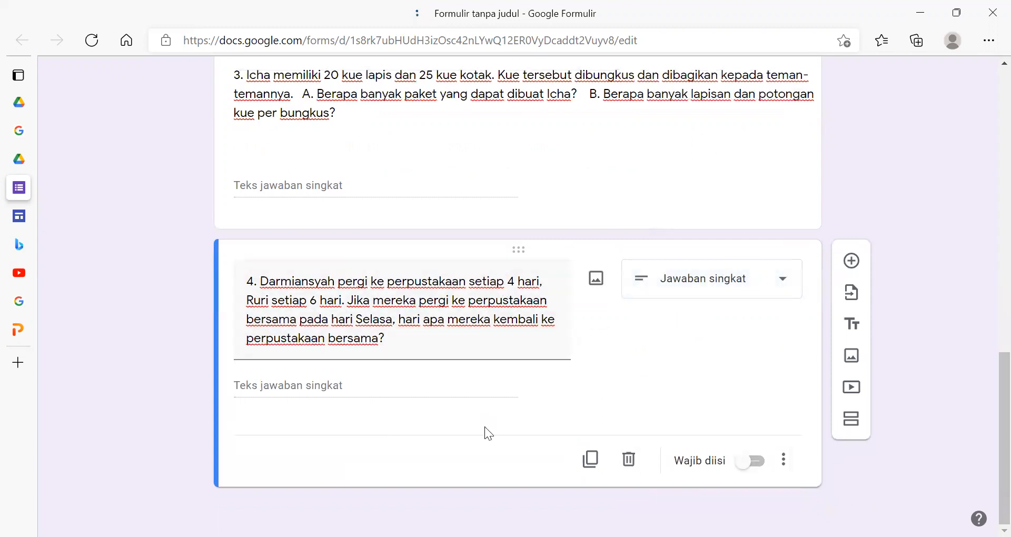
# - Add a blank fifth question below the library-visit question
pyautogui.scroll(5, 519, 339)
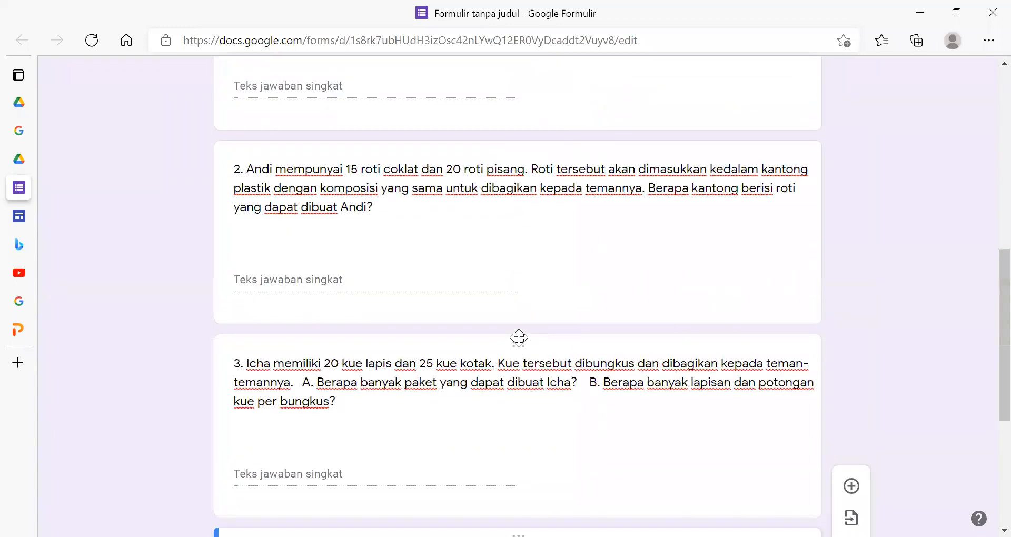
pyautogui.scroll(-4, 519, 338)
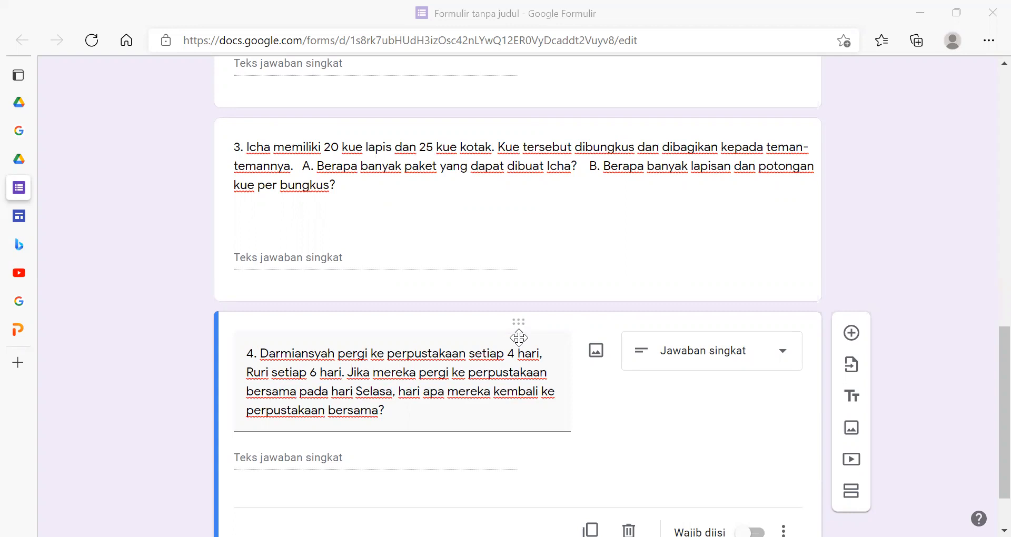
pyautogui.scroll(-2, 489, 246)
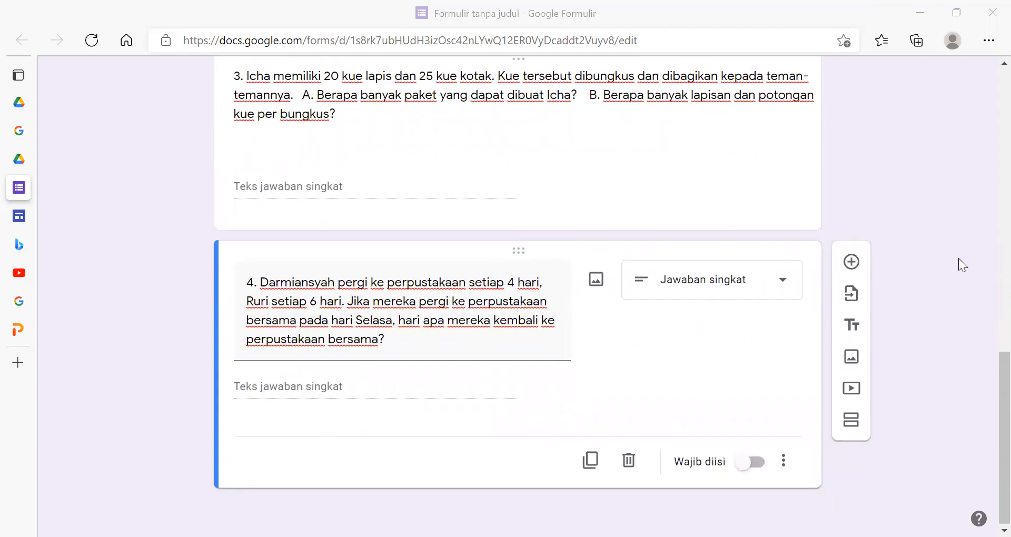
pyautogui.hotkey('ctrl', 'a')
pyautogui.click(852, 261)
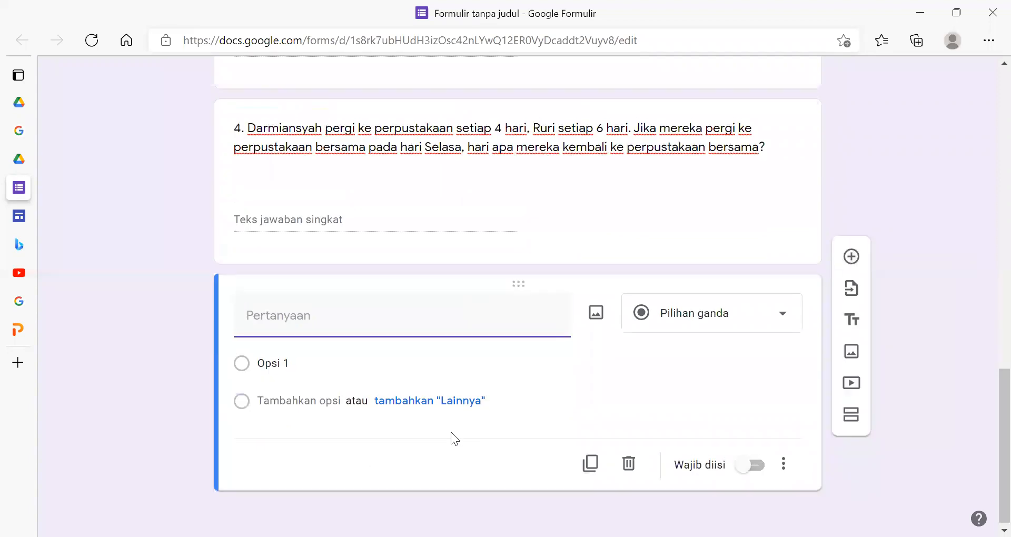
# - Copy the full text of problem 5, about dividing three classes into groups, from the form description
pyautogui.scroll(15, 494, 342)
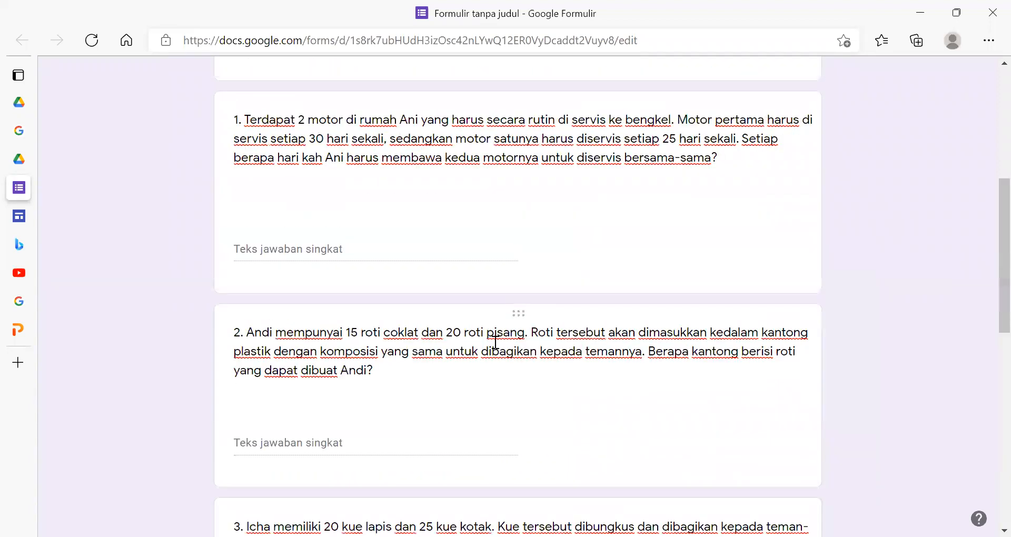
pyautogui.click(347, 363)
pyautogui.hotkey('ctrl', 'a')
pyautogui.moveTo(337, 363); pyautogui.dragTo(220, 318)
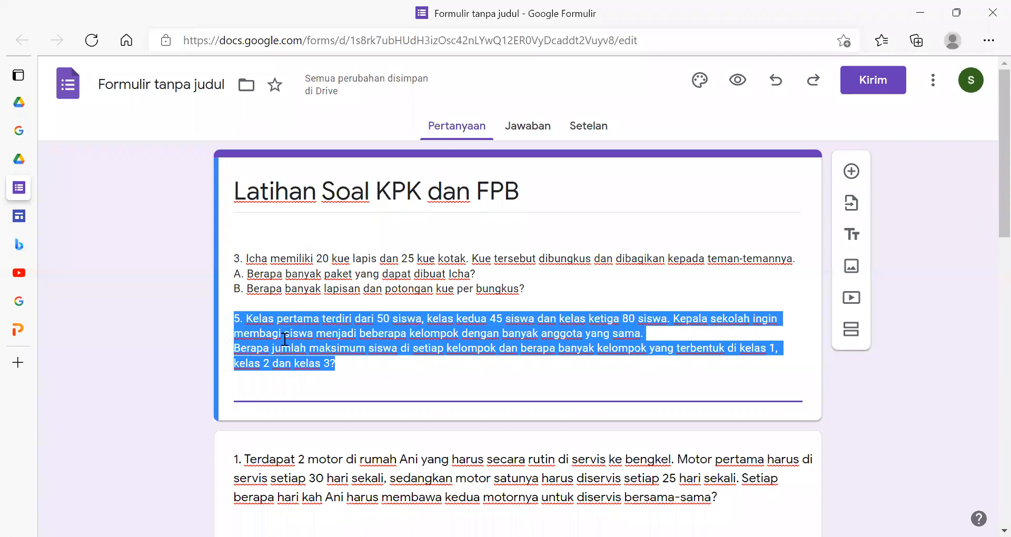
# - Paste the class-grouping problem as the fifth question's text and set its type to short answer (Jawaban singkat)
pyautogui.scroll(-7, 383, 395)
pyautogui.scroll(-8, 383, 394)
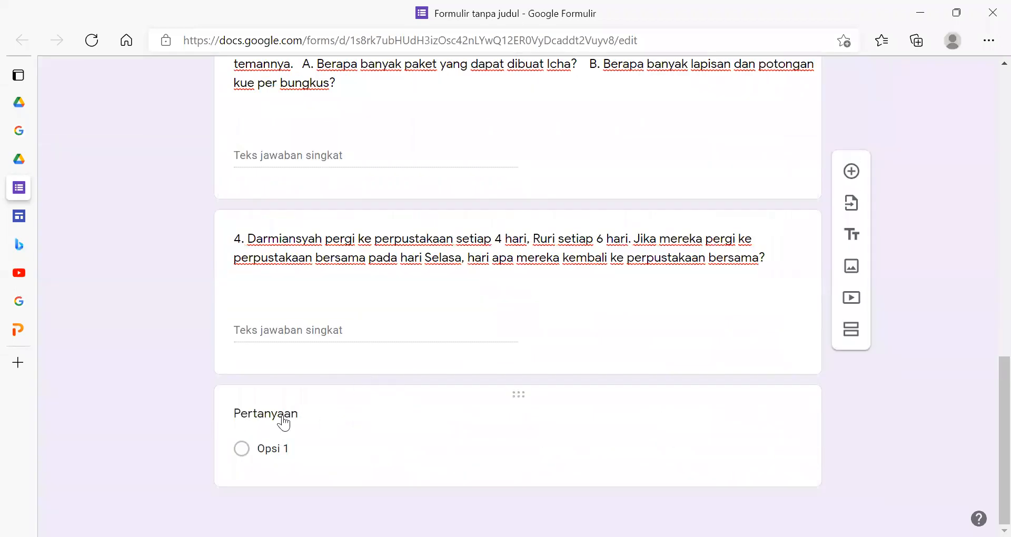
pyautogui.click(283, 417)
pyautogui.write('5. Kelas pertama terdiri dari 50 siswa, kelas kedua 45 siswa dan kelas ketiga 80 siswa. Kepala sekolah ingin membagi siswa menjadi beberapa kelompok dengan banyak anggota yang sama.Berapa jumlah maksimum siswa di setiap kelompok dan berapa banyak kelompok yang terbentuk di kelas 1, kelas 2 dan kelas 3?')
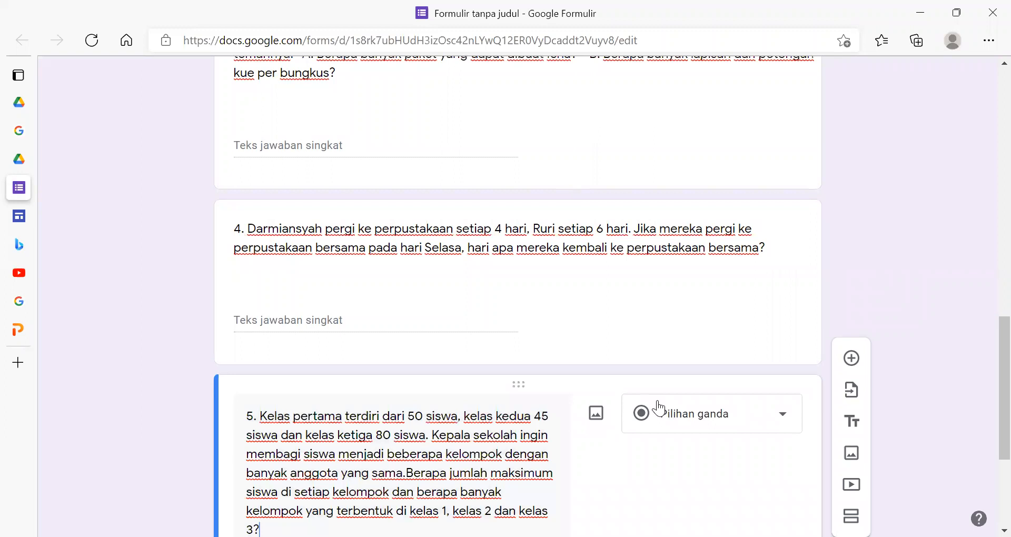
pyautogui.scroll(-3, 392, 444)
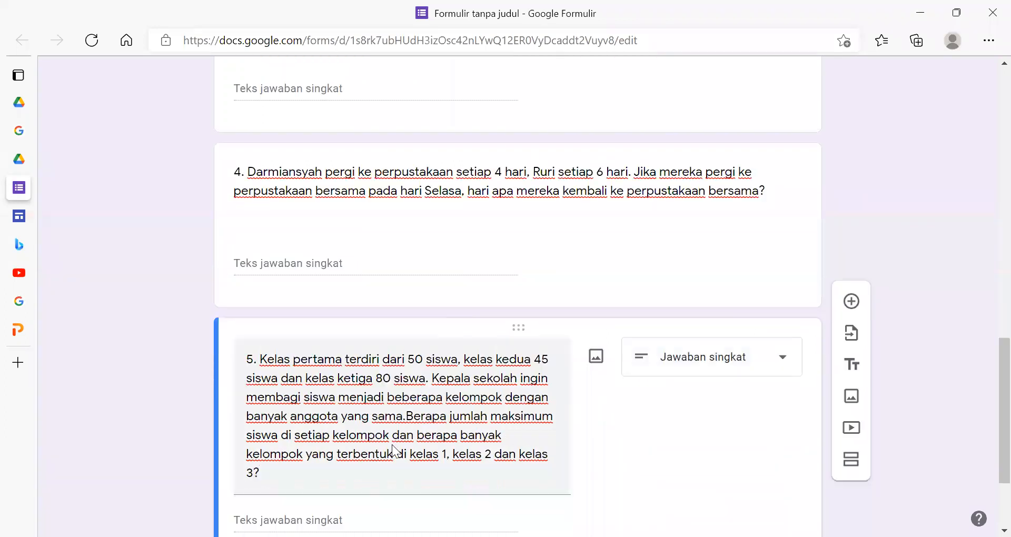
# - Insert a space between "sama." and "Berapa" in the fifth question's text
pyautogui.scroll(4, 363, 449)
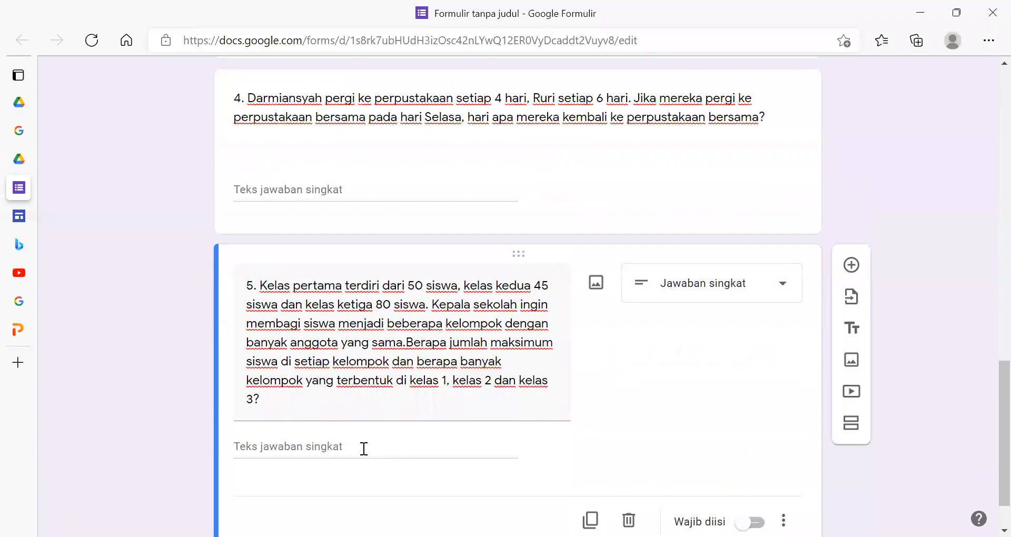
pyautogui.scroll(-3, 362, 448)
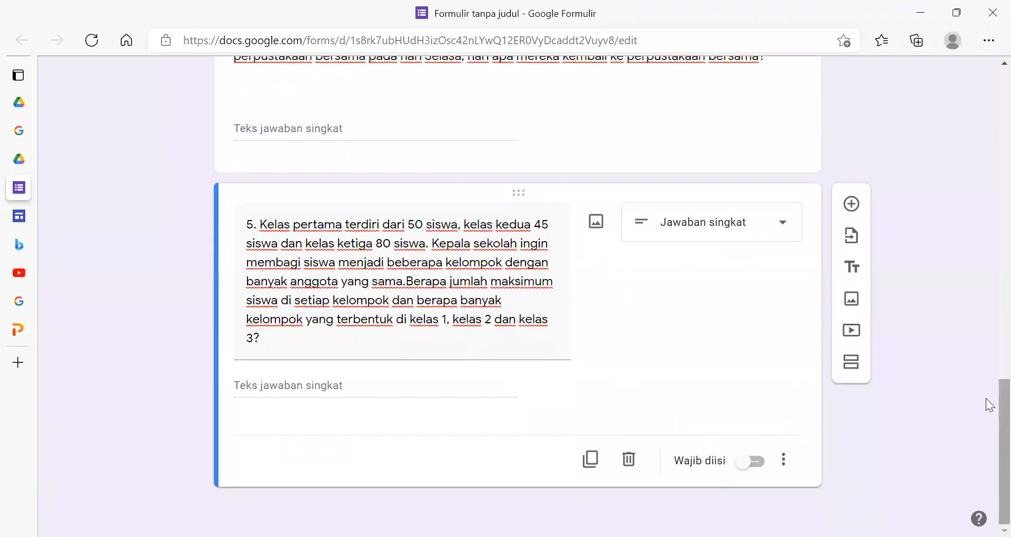
pyautogui.tripleClick(493, 282)
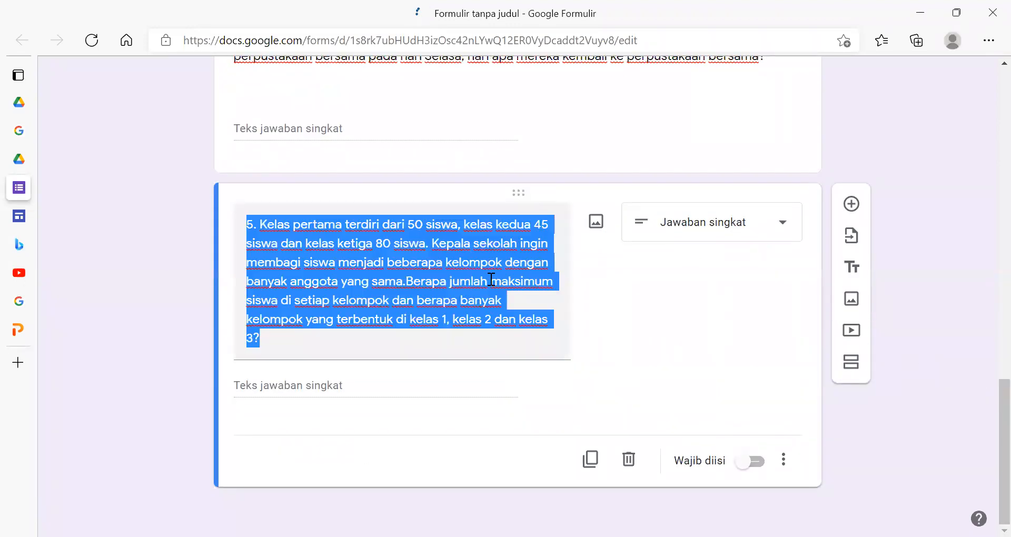
pyautogui.click(490, 326)
pyautogui.click(406, 282)
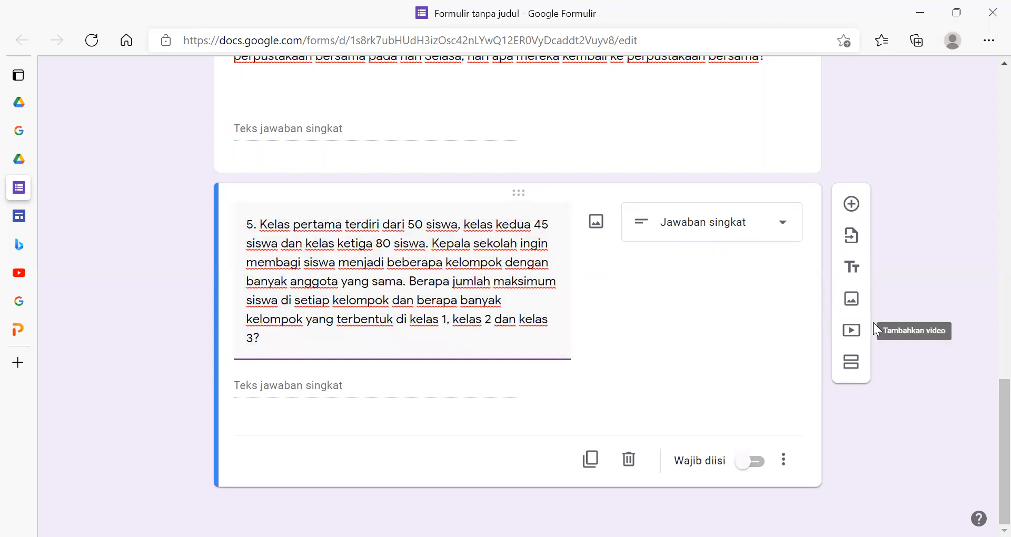
pyautogui.click(889, 319)
# - Add a new section after the fifth question
pyautogui.scroll(3, 583, 330)
pyautogui.scroll(-4, 583, 331)
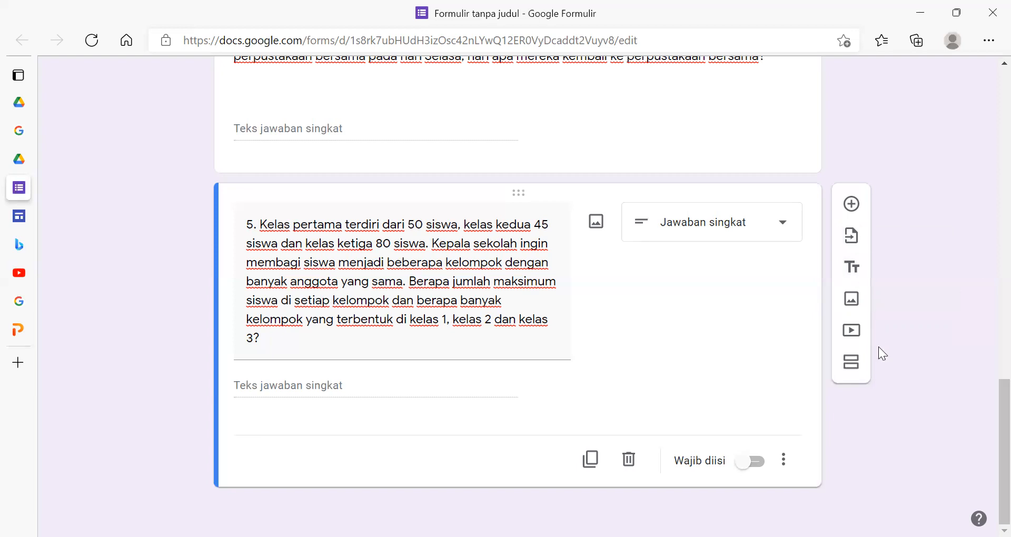
pyautogui.click(851, 363)
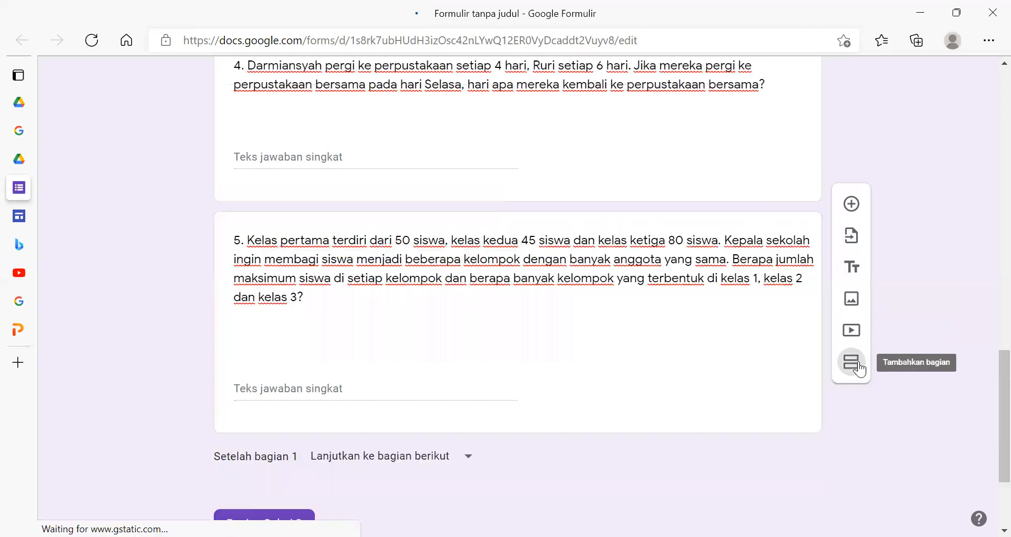
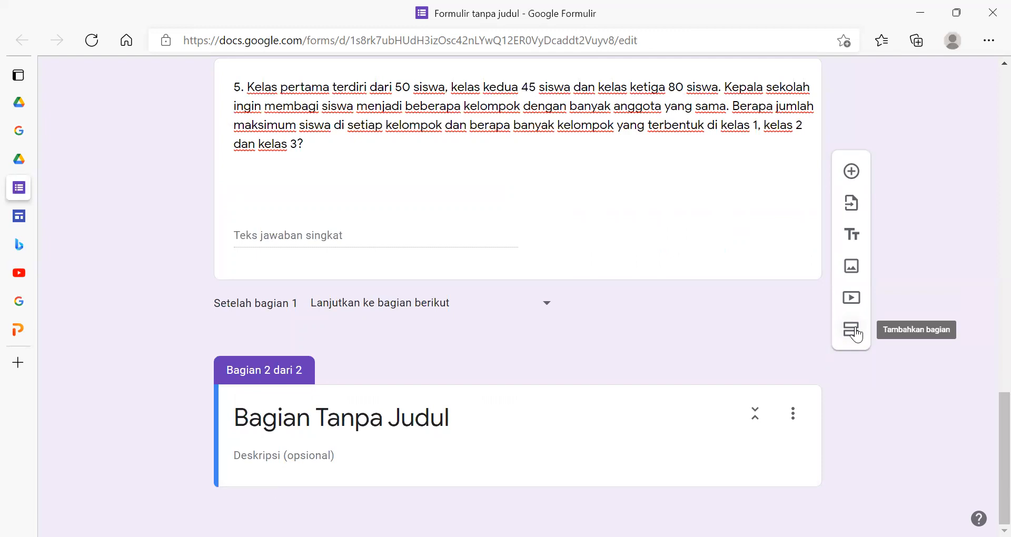
# - Delete the untitled second section (Bagian Tanpa Judul) from the KPK dan FPB form
pyautogui.scroll(5, 711, 411)
pyautogui.scroll(-5, 196, 451)
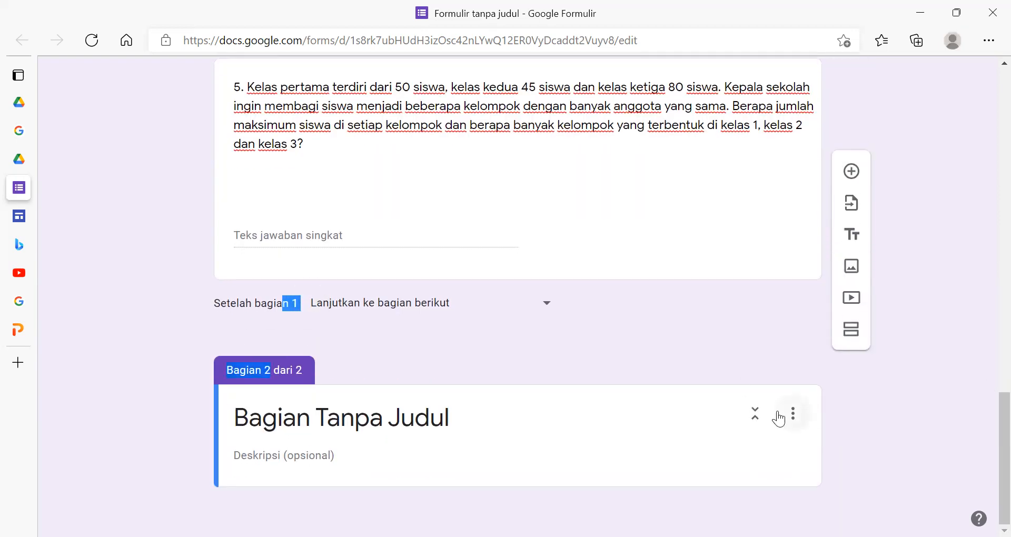
pyautogui.click(761, 465)
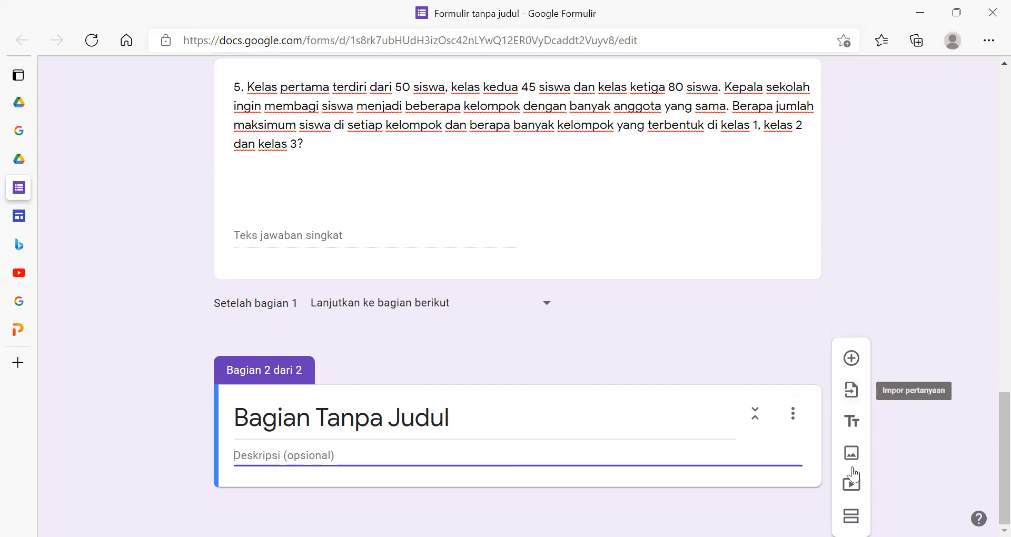
pyautogui.click(793, 414)
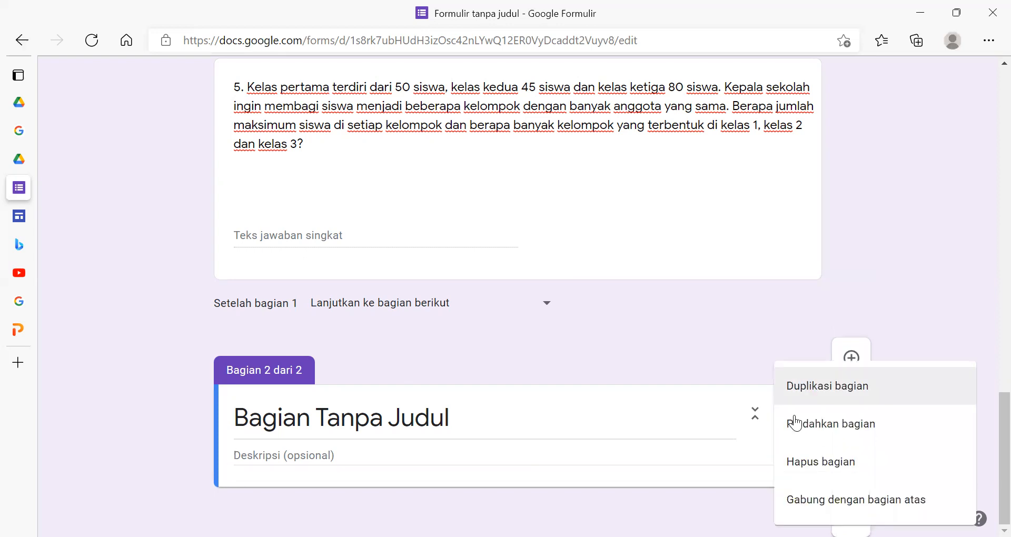
pyautogui.click(801, 462)
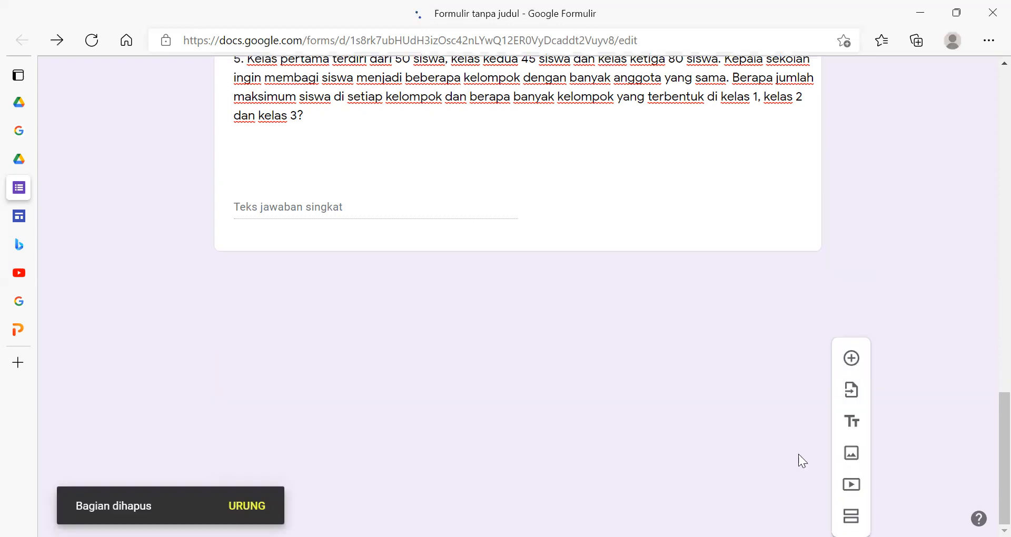
# - Close the KPK dan FPB form and switch to the site Situs tanpa judul in Google Sites, dismissing its form picker
pyautogui.scroll(15, 772, 316)
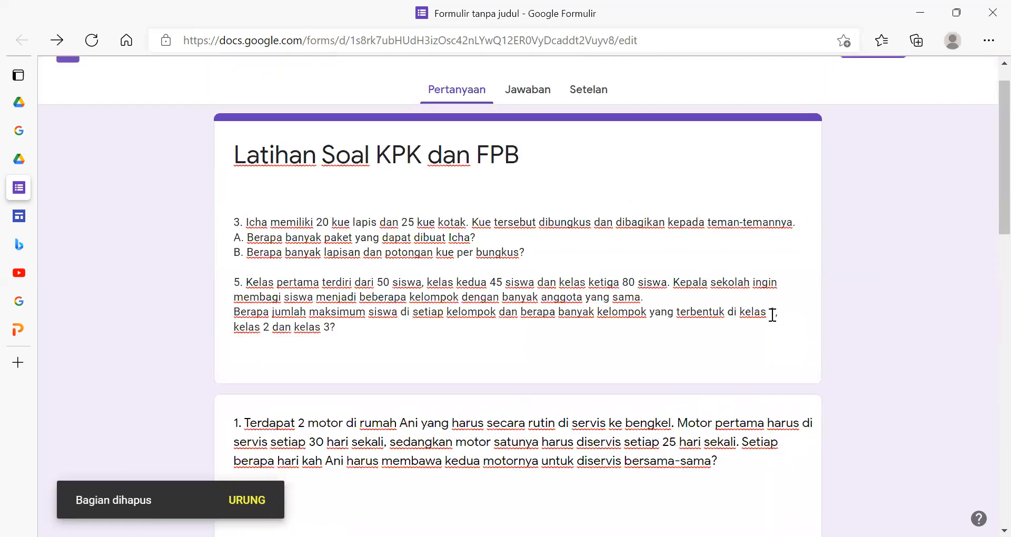
pyautogui.scroll(2, 773, 315)
pyautogui.moveTo(14, 193)
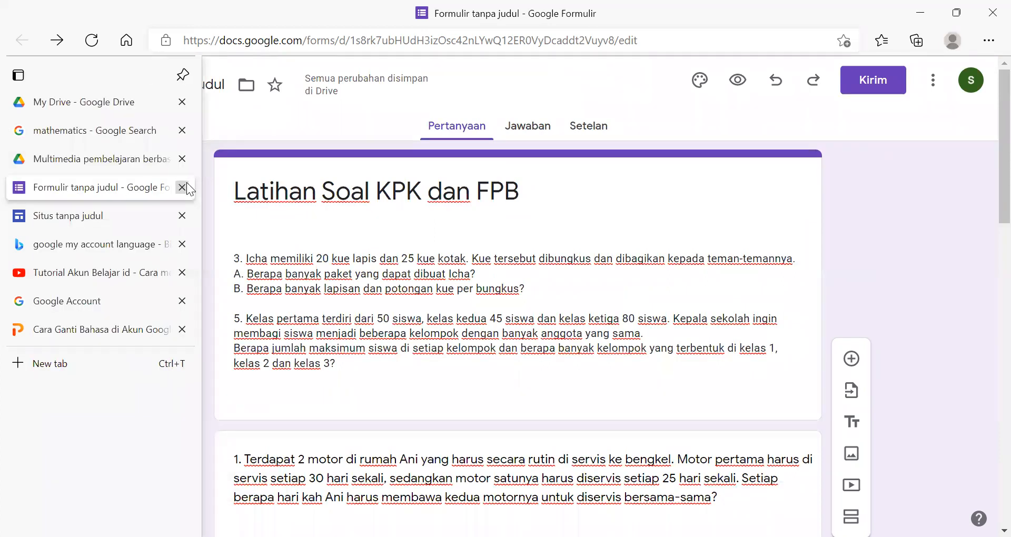
pyautogui.click(183, 188)
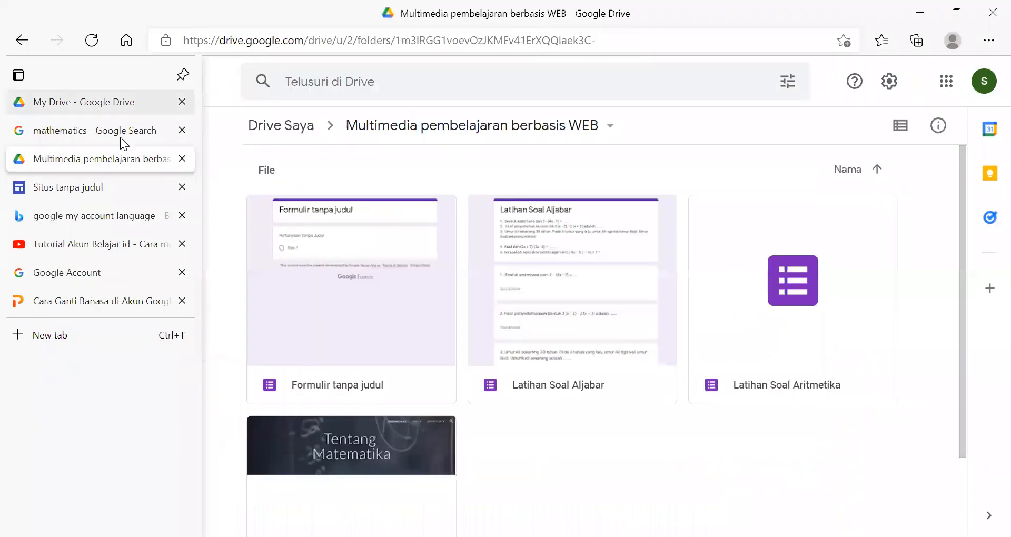
pyautogui.click(113, 193)
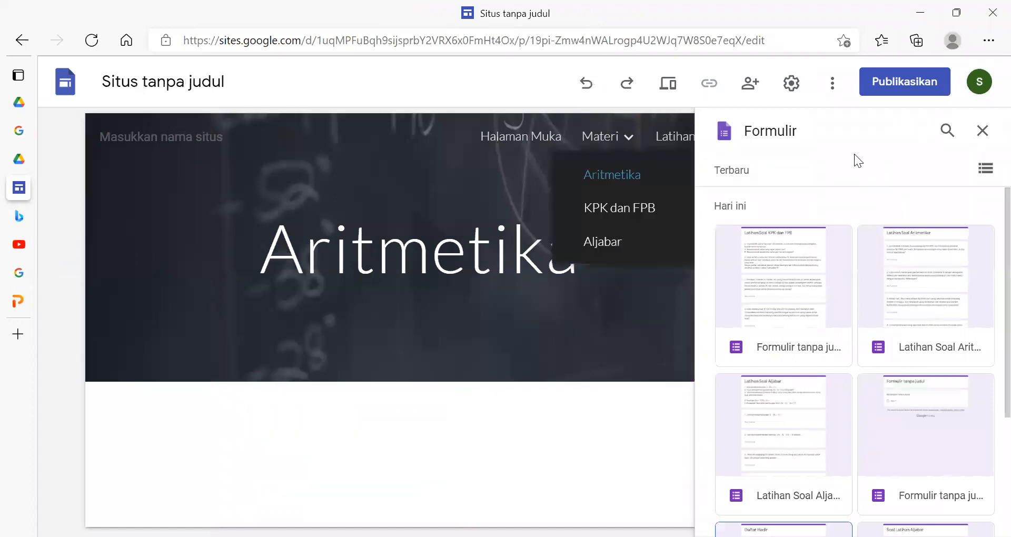
pyautogui.click(983, 131)
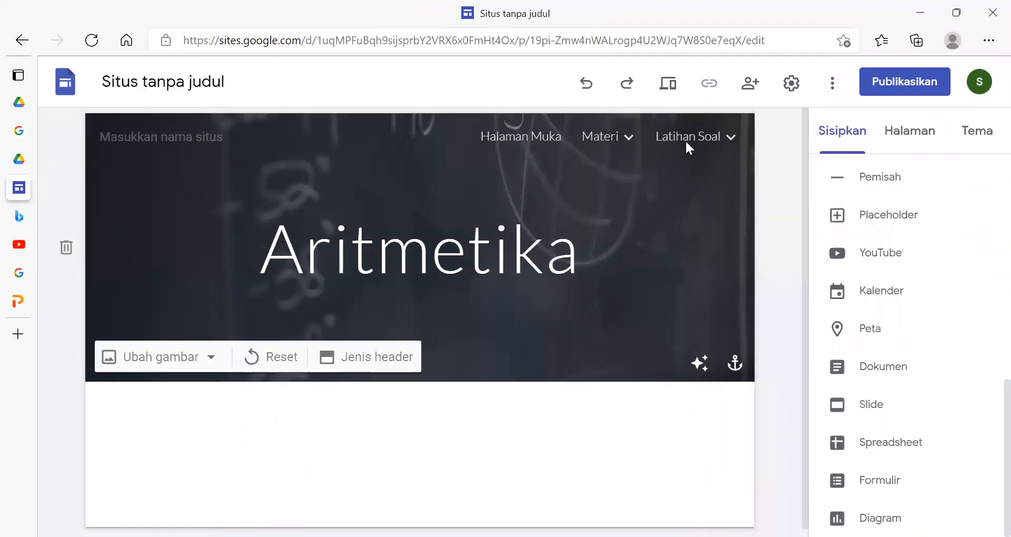
# - Insert the Latihan Soal Aritmetika form into the Latihan Soal Aritmetika page and centre it horizontally below the header
pyautogui.moveTo(686, 140)
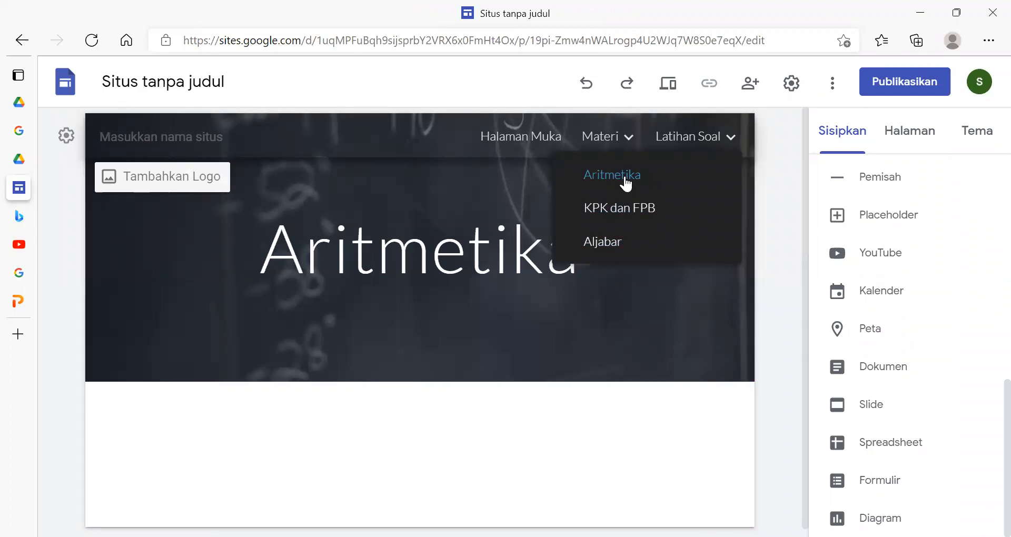
pyautogui.click(834, 138)
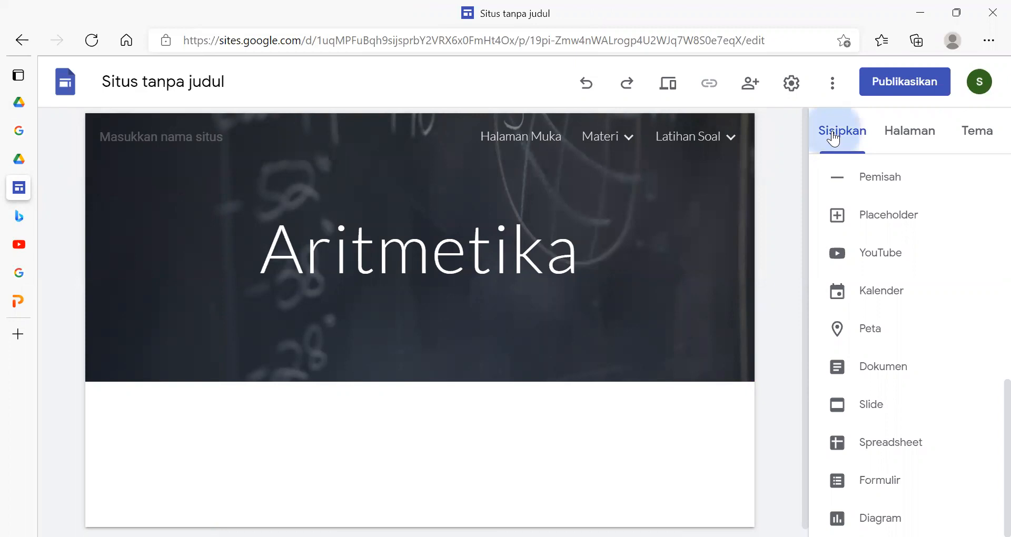
pyautogui.click(875, 484)
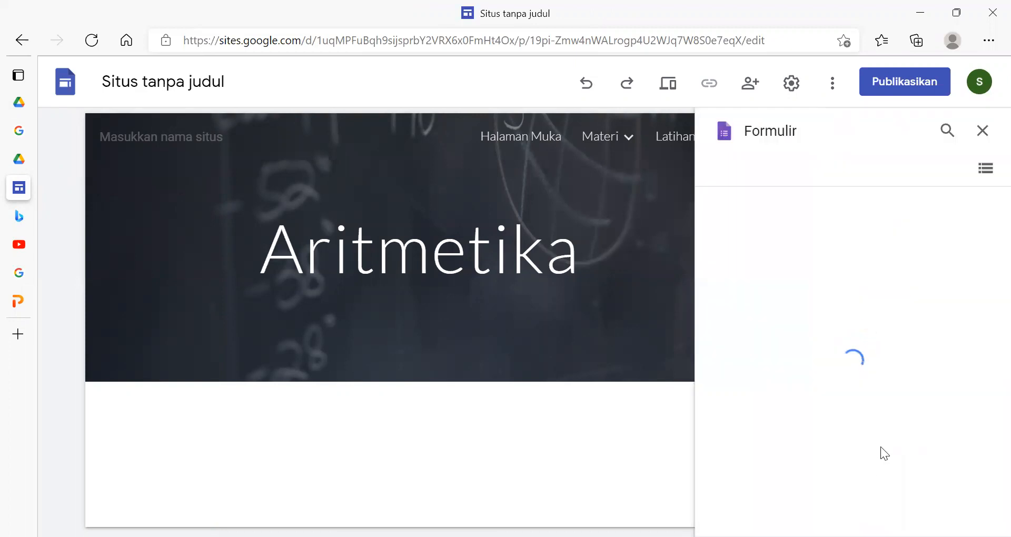
pyautogui.scroll(-1, 898, 339)
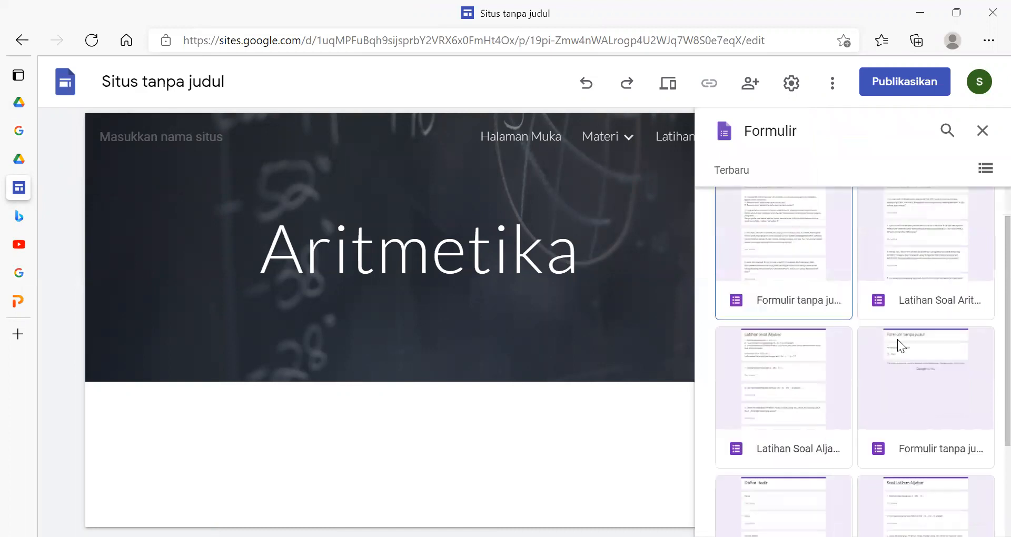
pyautogui.click(939, 248)
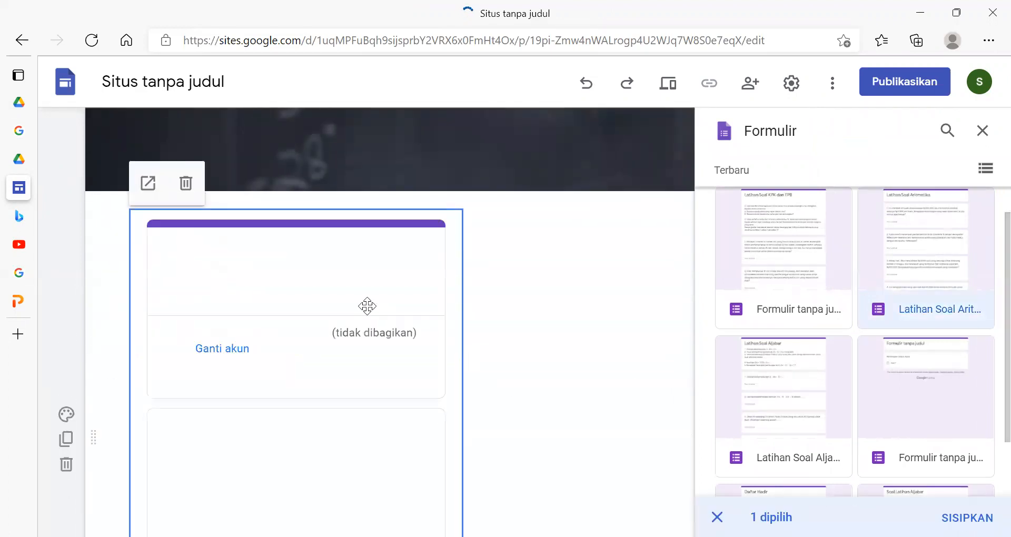
pyautogui.moveTo(359, 301); pyautogui.dragTo(419, 328)
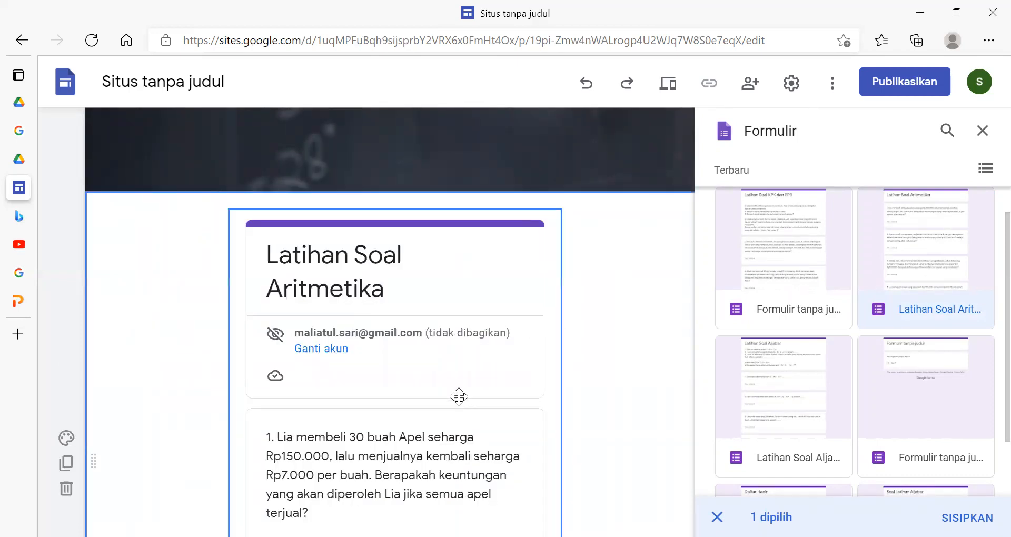
# - Look through the embedded arithmetic form on the page, from its title down to the last visible question
pyautogui.scroll(-4, 458, 397)
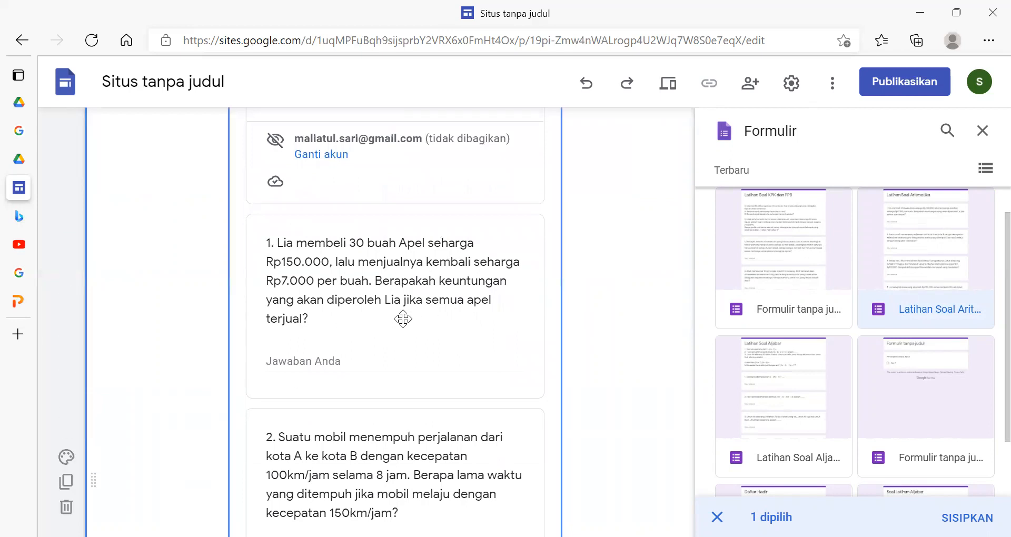
pyautogui.scroll(8, 403, 318)
pyautogui.scroll(-4, 407, 317)
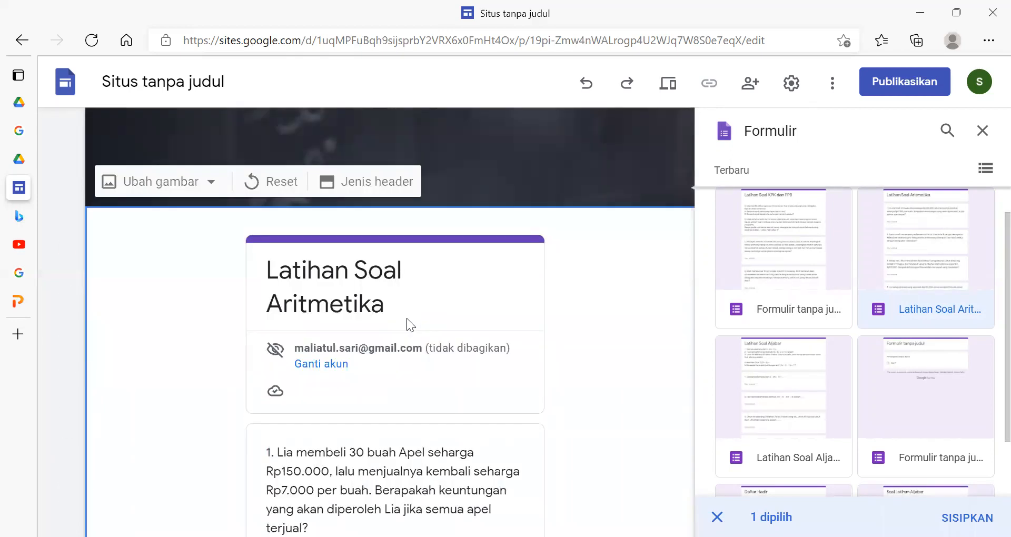
pyautogui.scroll(-15, 407, 318)
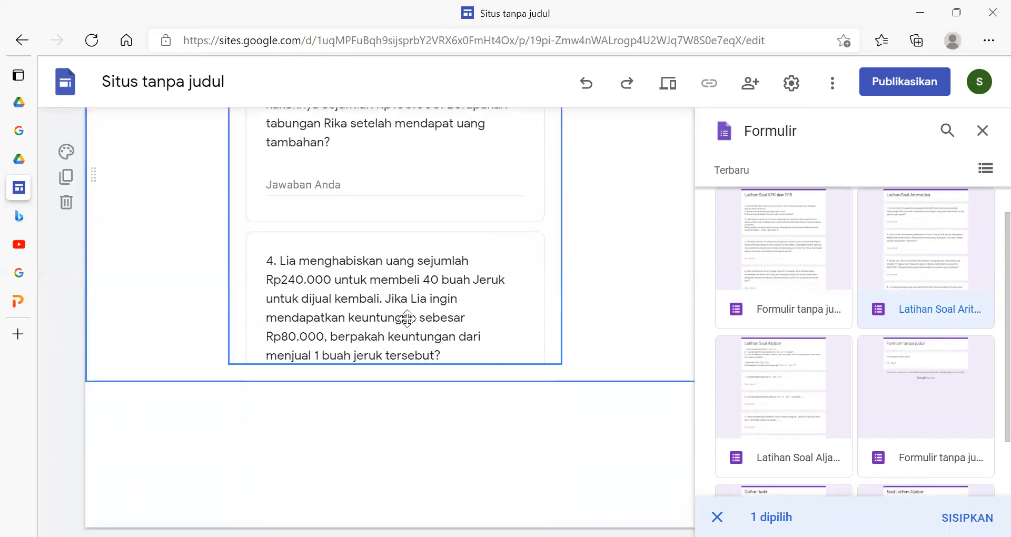
pyautogui.scroll(14, 407, 319)
pyautogui.scroll(-5, 407, 318)
pyautogui.scroll(-5, 408, 318)
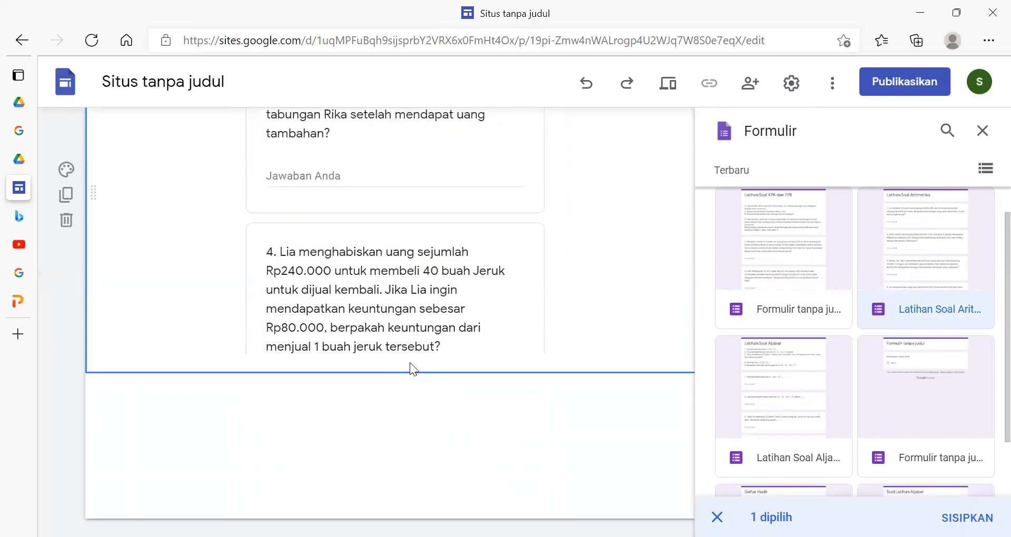
pyautogui.scroll(15, 416, 358)
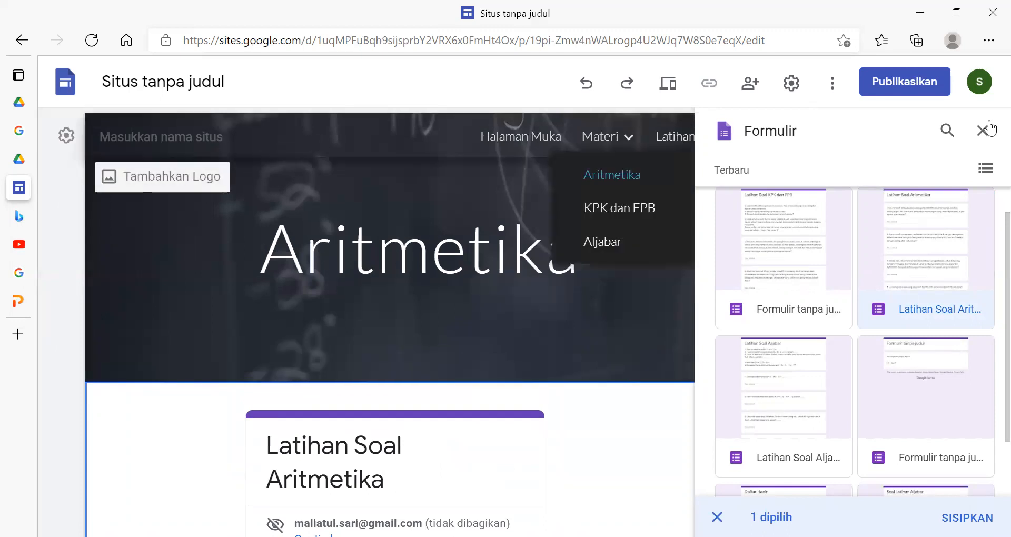
# - Open the KPK dan FPB page under Latihan Soal and embed the Latihan Soal KPK dan FPB form, centred below the header
pyautogui.click(990, 129)
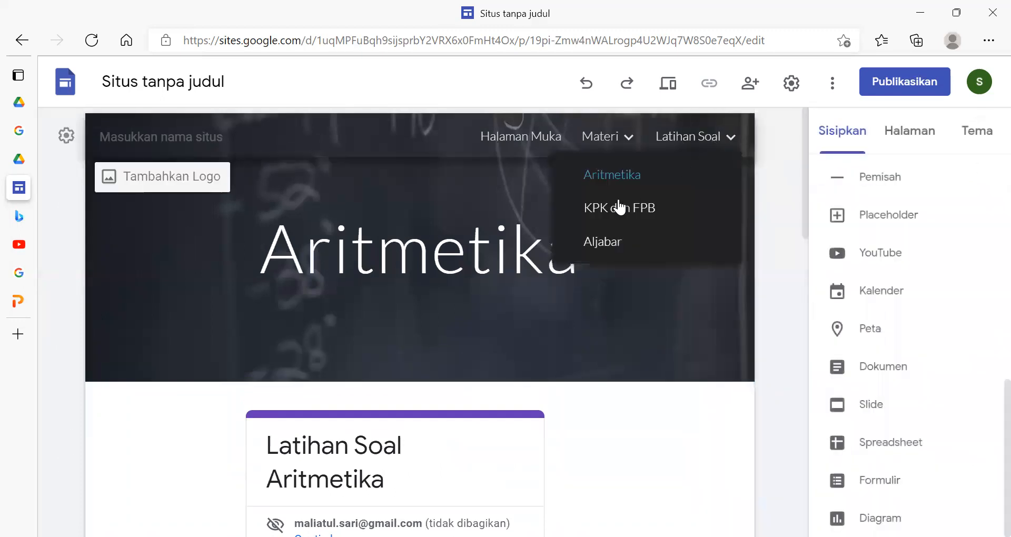
pyautogui.click(615, 207)
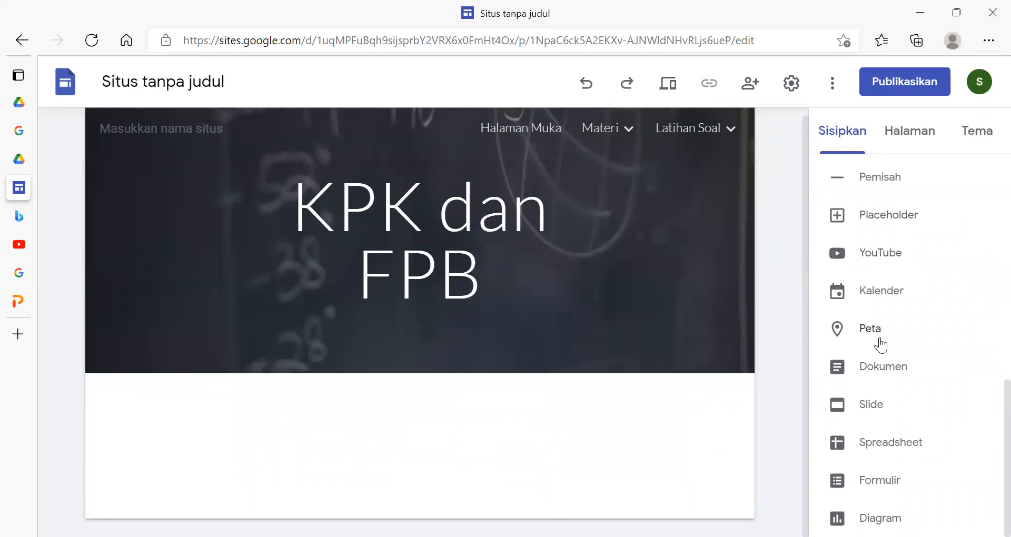
pyautogui.click(881, 480)
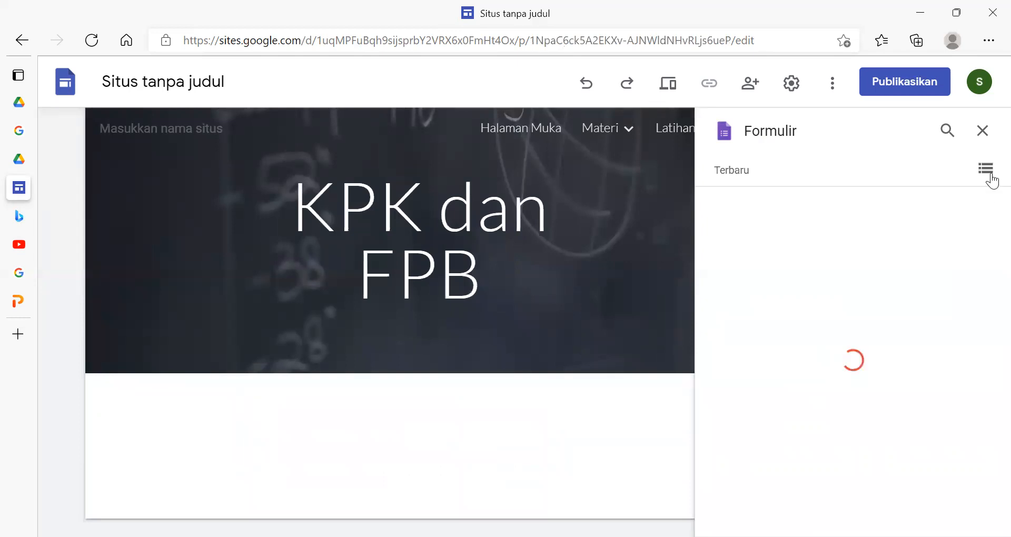
pyautogui.scroll(-1, 937, 362)
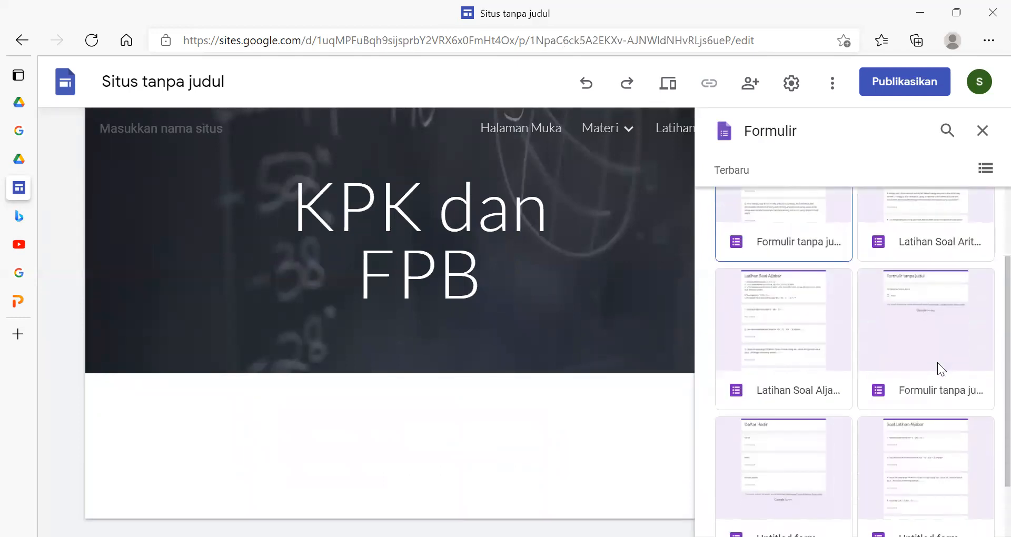
pyautogui.scroll(-1, 938, 362)
pyautogui.scroll(-1, 910, 410)
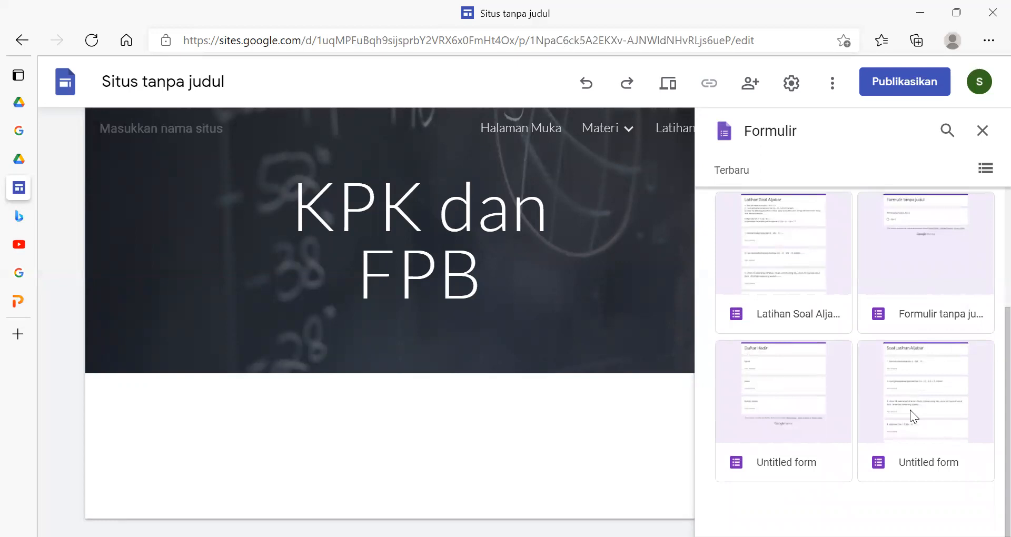
pyautogui.scroll(3, 910, 410)
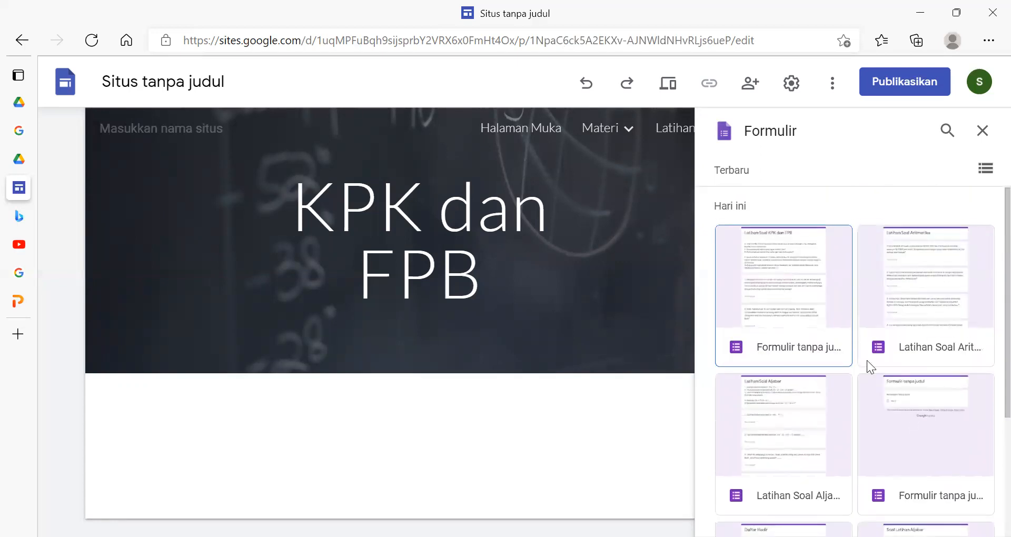
pyautogui.click(753, 265)
pyautogui.click(753, 266)
pyautogui.moveTo(761, 282); pyautogui.dragTo(389, 401)
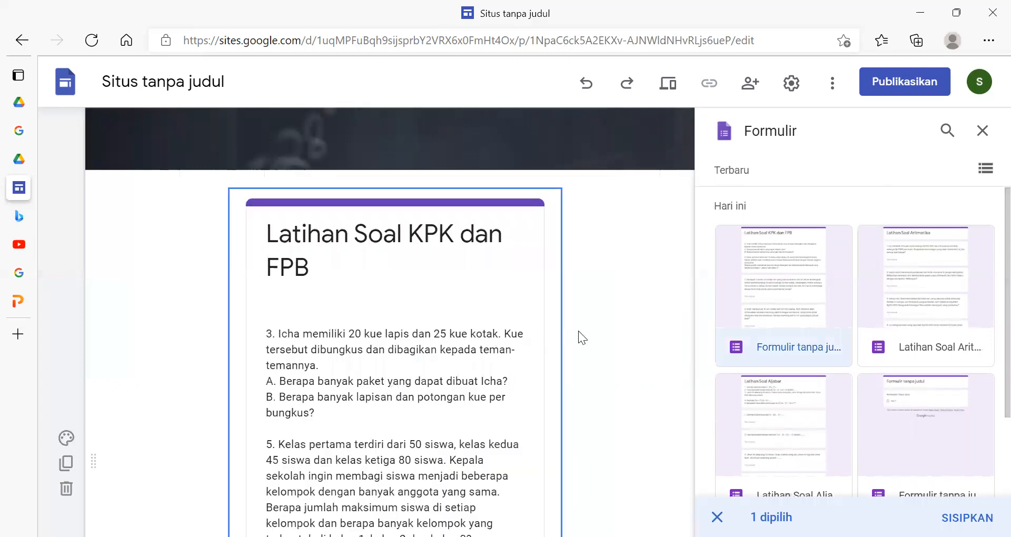
# - Check the description and questions of the embedded KPK dan FPB form, and deselect that form in the form picker
pyautogui.scroll(-5, 475, 392)
pyautogui.scroll(4, 476, 391)
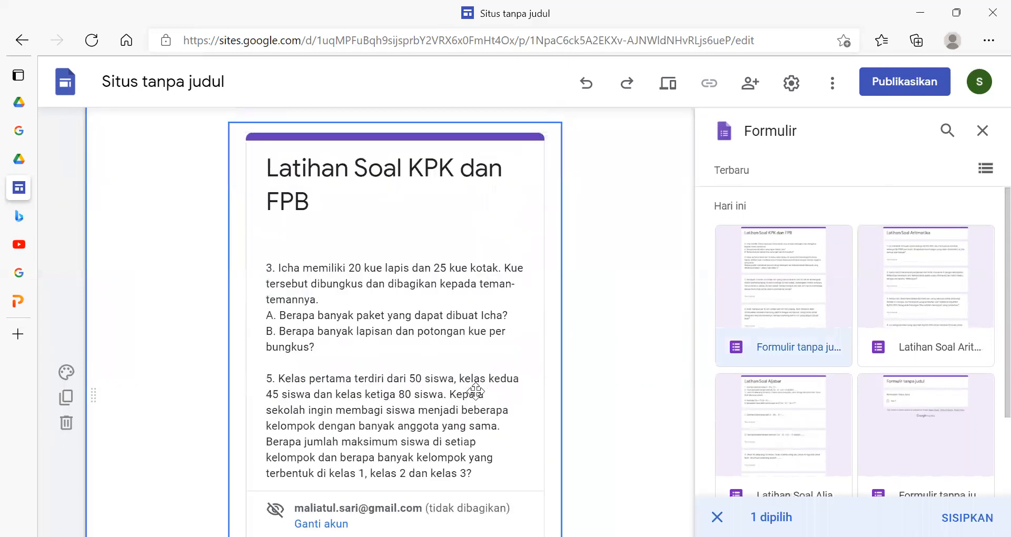
pyautogui.scroll(-2, 476, 392)
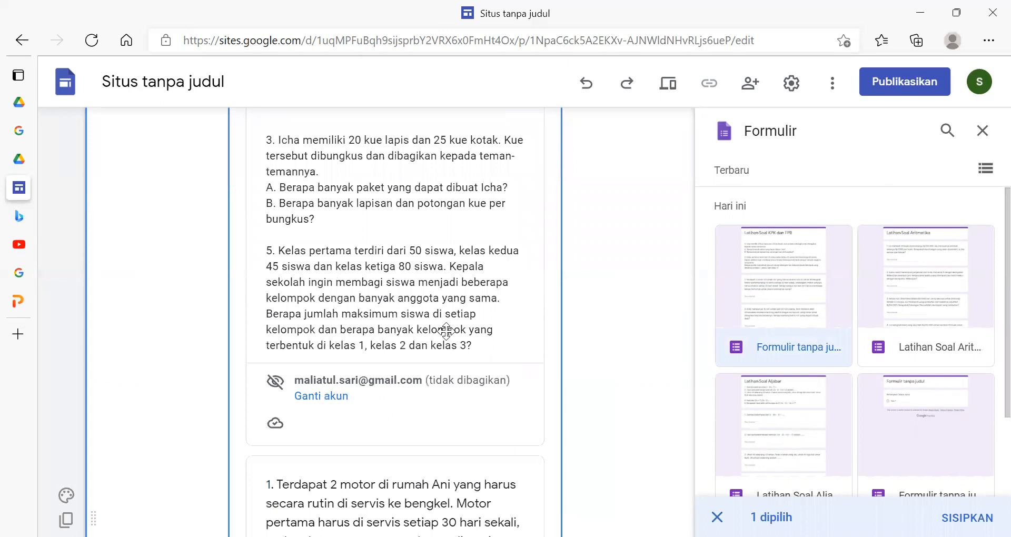
pyautogui.scroll(-2, 446, 331)
pyautogui.scroll(-2, 446, 332)
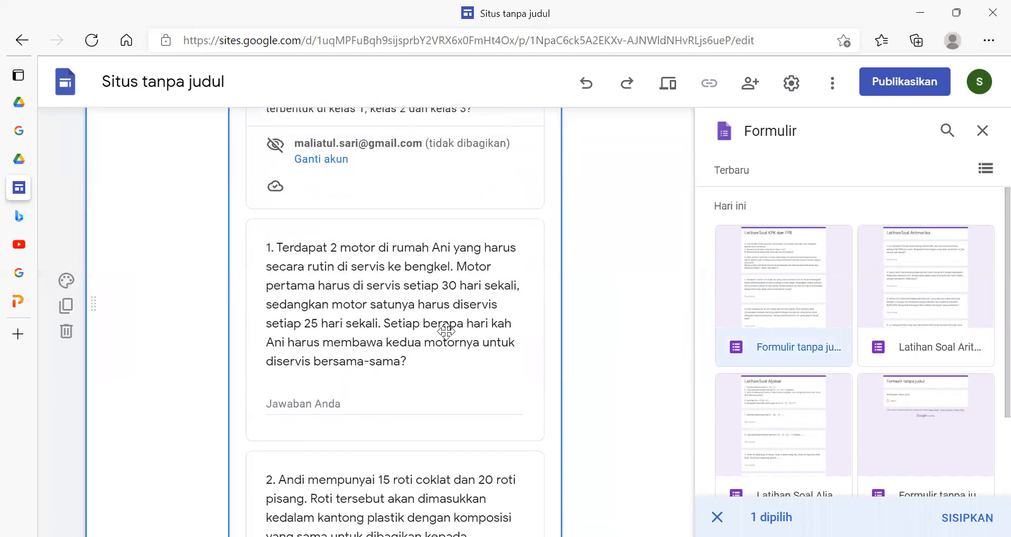
pyautogui.click(112, 298)
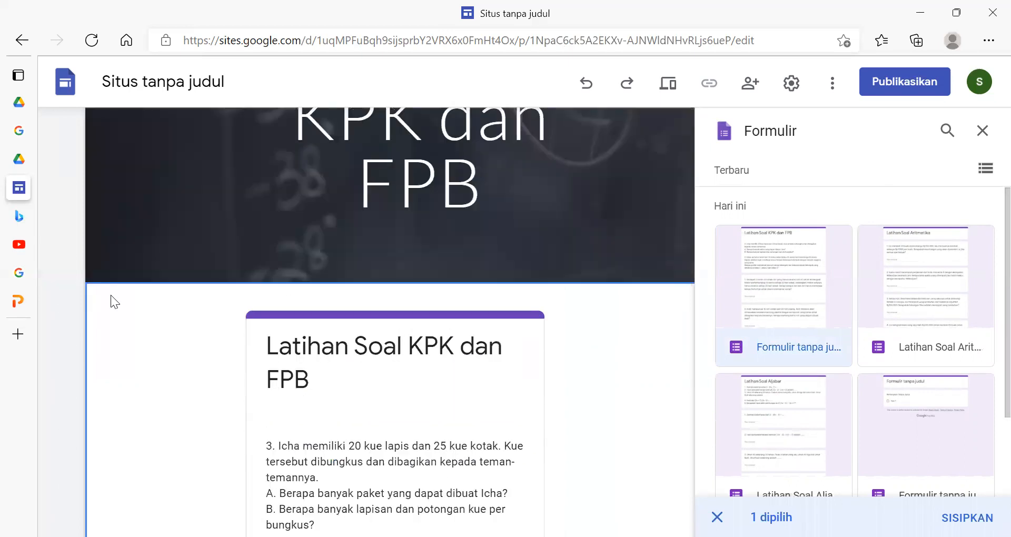
pyautogui.click(800, 293)
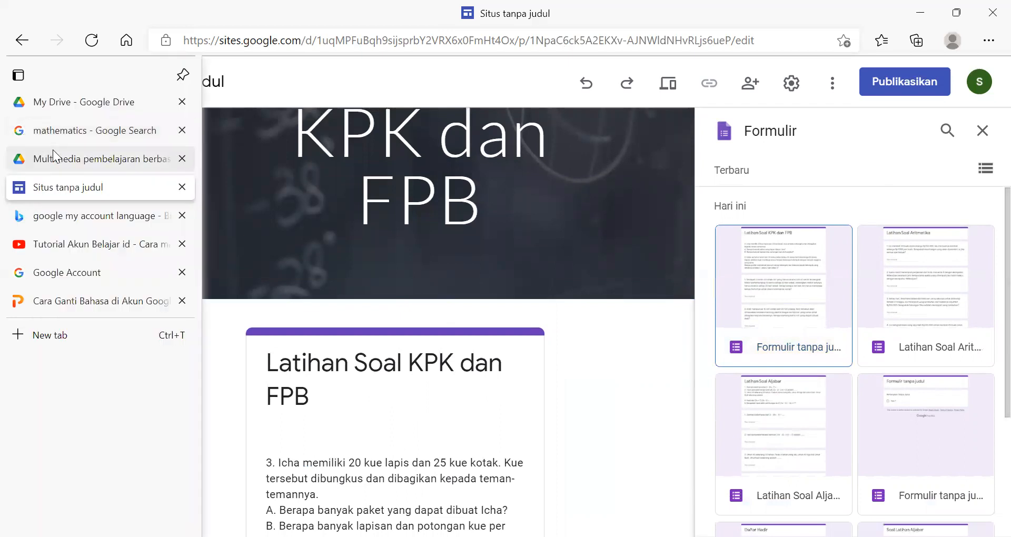
# - Open the untitled form headed Latihan Soal KPK dan FPB from the Multimedia pembelajaran berbasis WEB Drive folder and delete its whole description
pyautogui.click(52, 151)
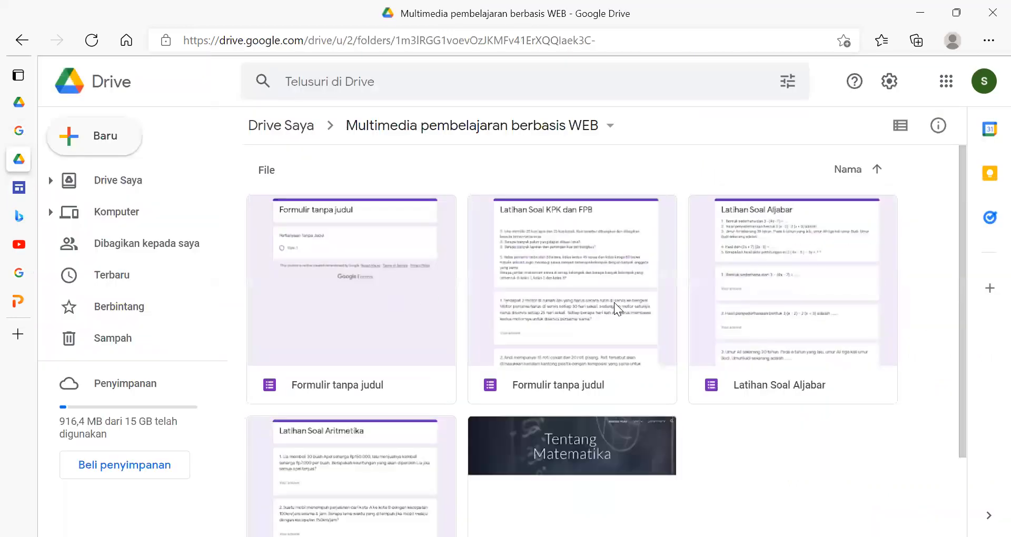
pyautogui.doubleClick(614, 303)
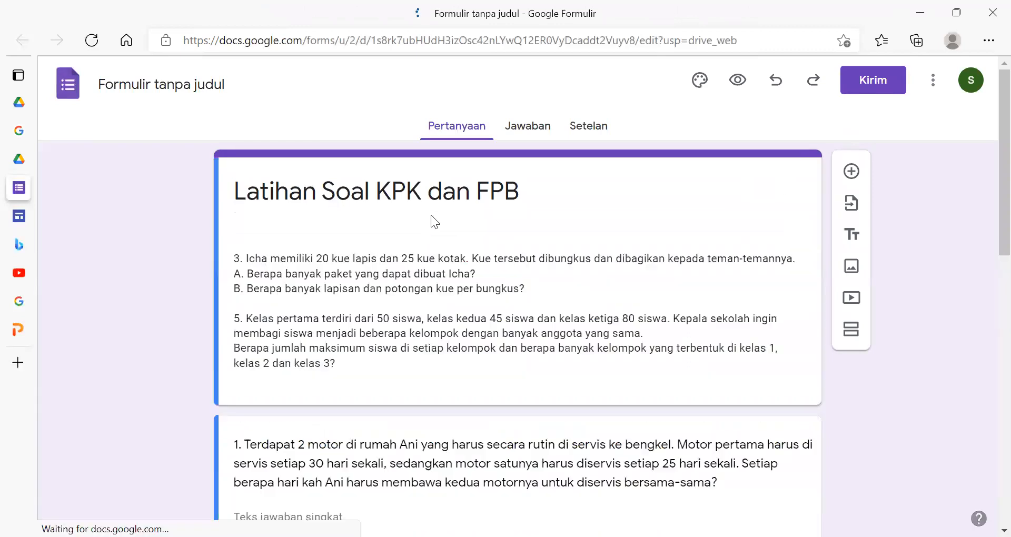
pyautogui.moveTo(345, 365); pyautogui.dragTo(134, 218)
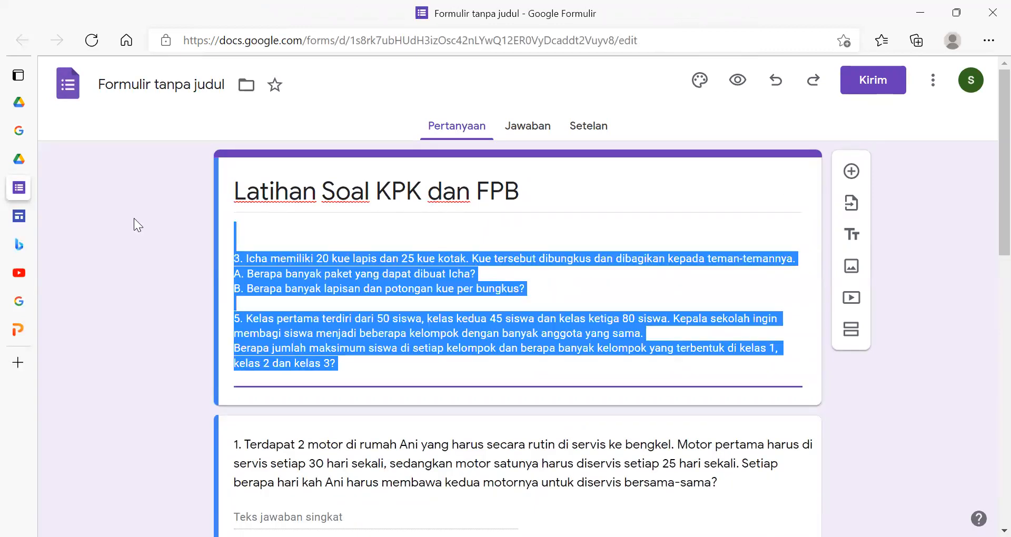
pyautogui.press('Delete')
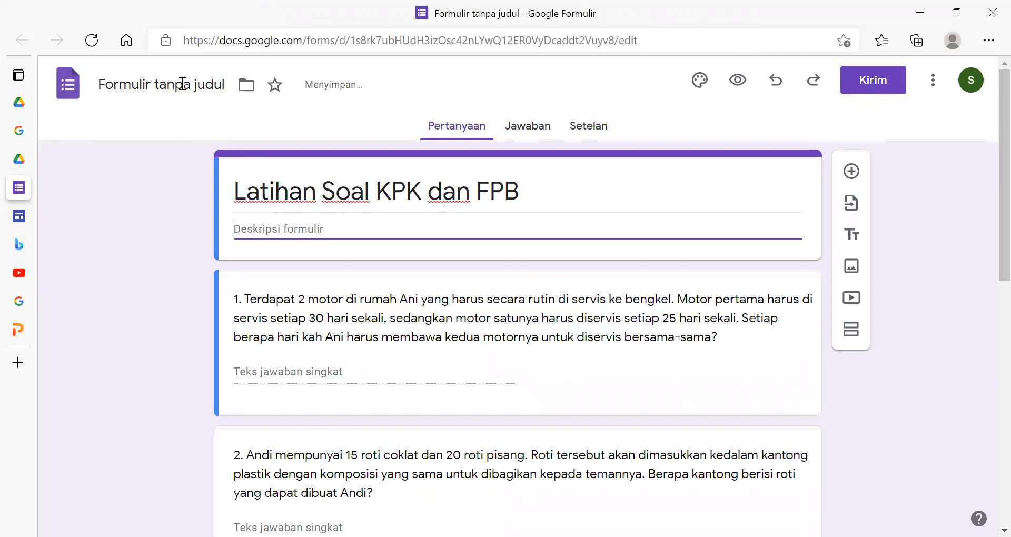
# - Name the form file Latihan Soal KPK dan FPB, close the form and return to the Google Sites editor
pyautogui.click(183, 84)
pyautogui.click(112, 228)
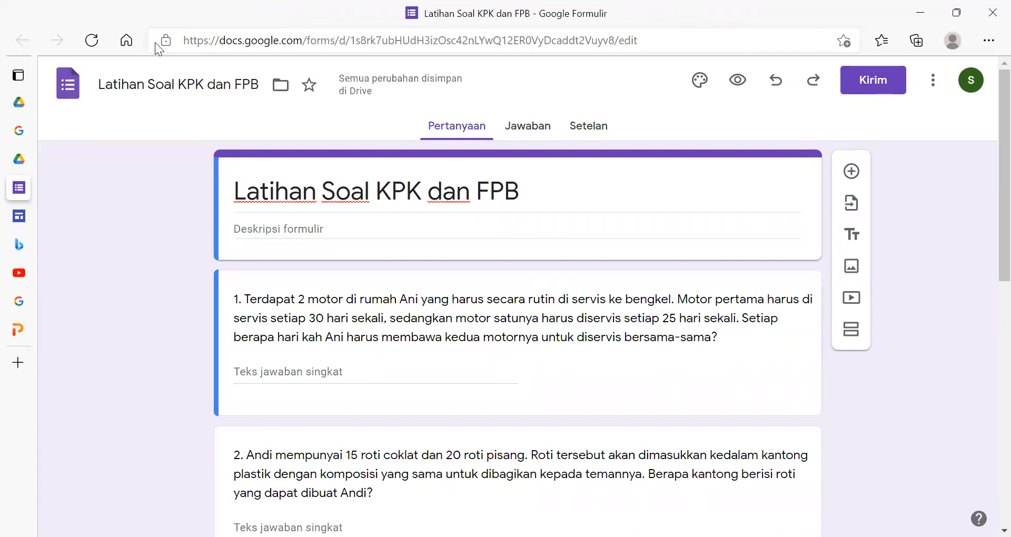
pyautogui.moveTo(77, 191)
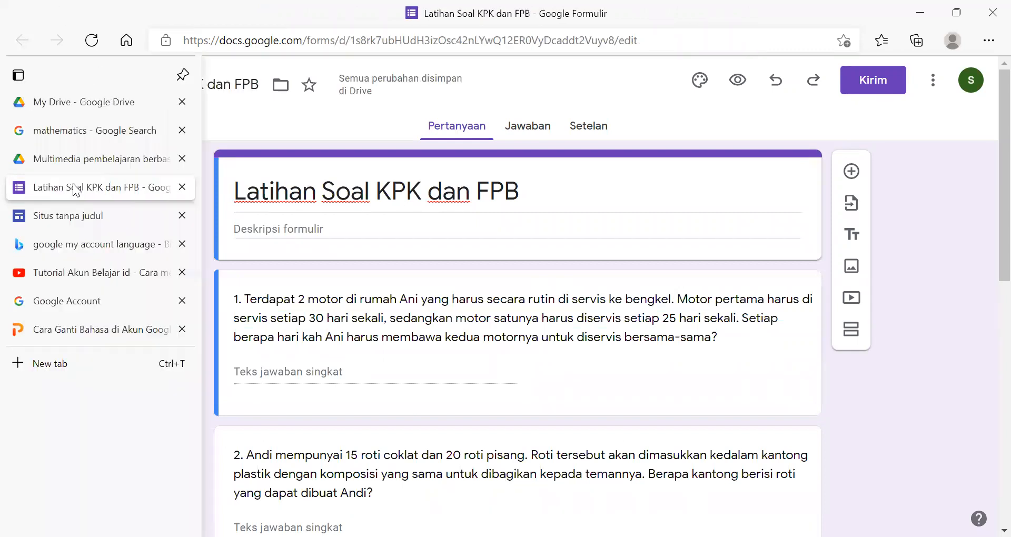
pyautogui.click(182, 188)
pyautogui.click(128, 189)
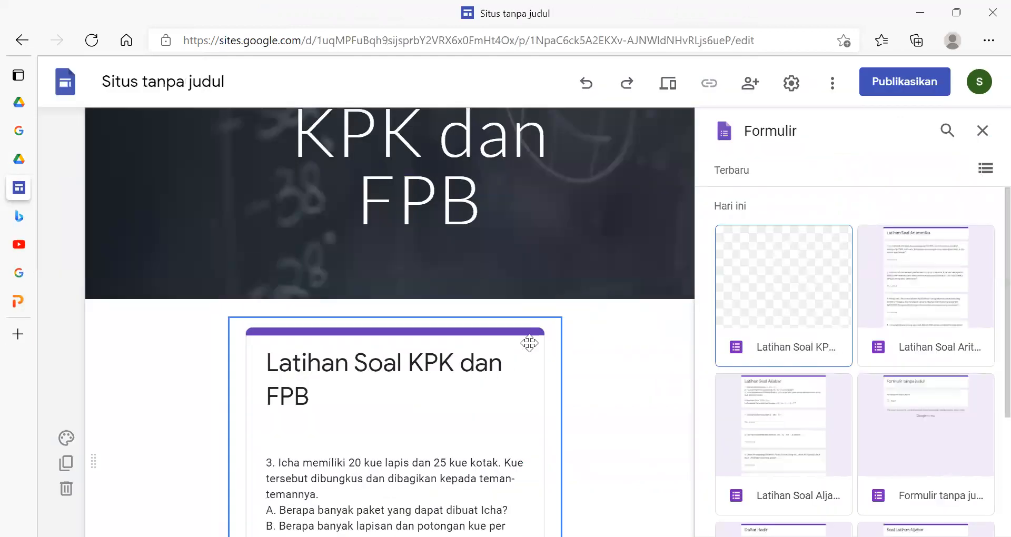
# - Delete the section containing the outdated embedded form from the KPK dan FPB page
pyautogui.scroll(-1, 915, 392)
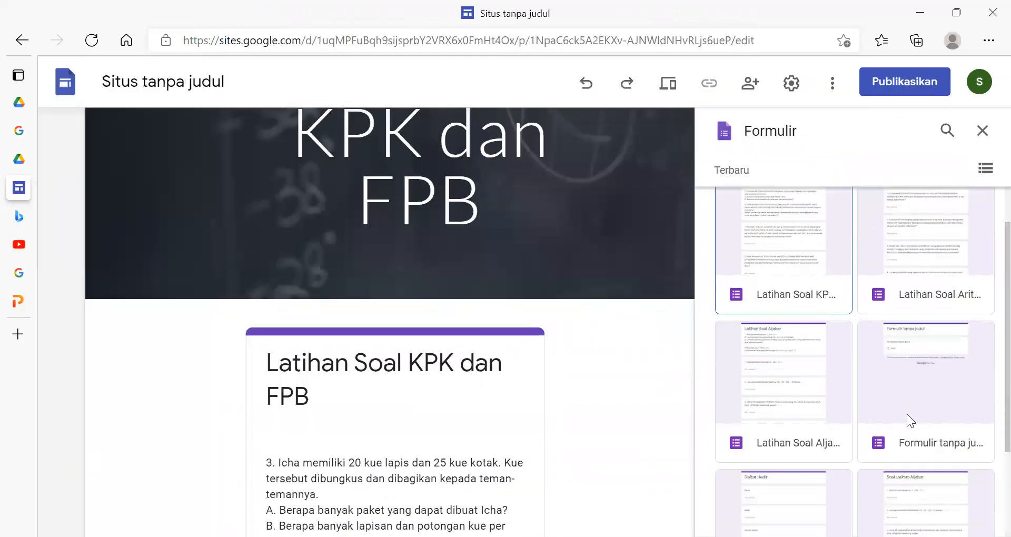
pyautogui.click(457, 459)
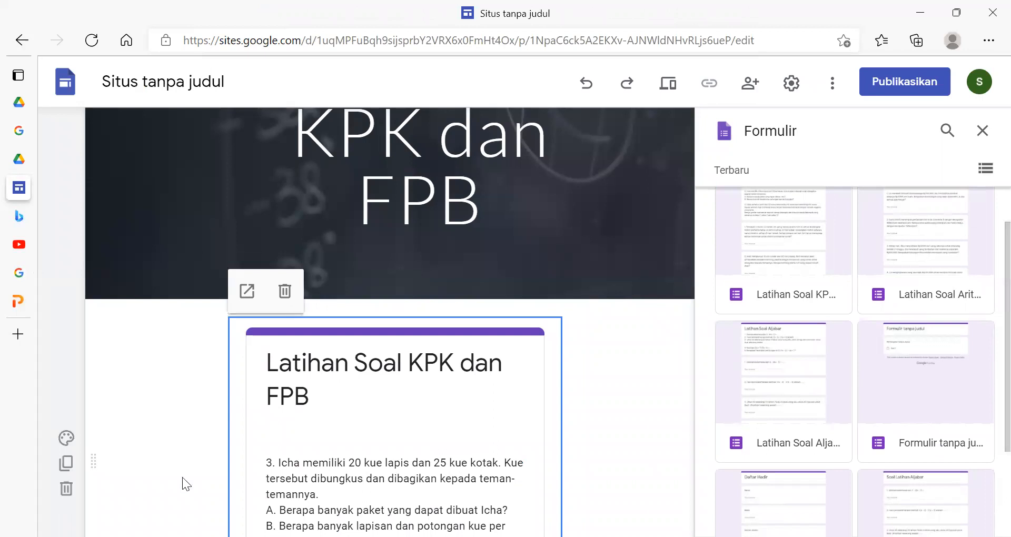
pyautogui.click(66, 489)
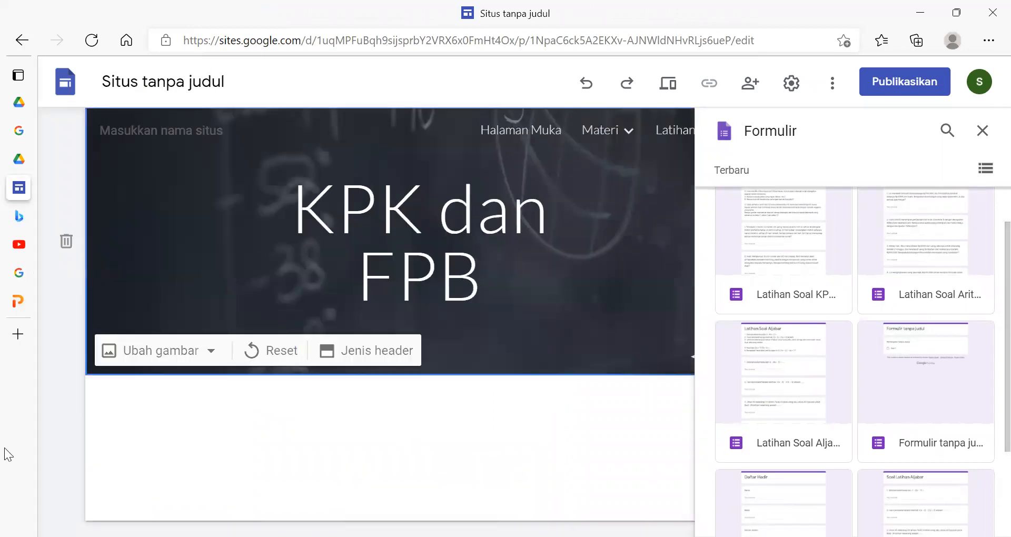
# - Look through the list of forms, then close and reopen the form picker to refresh it
pyautogui.scroll(-2, 925, 410)
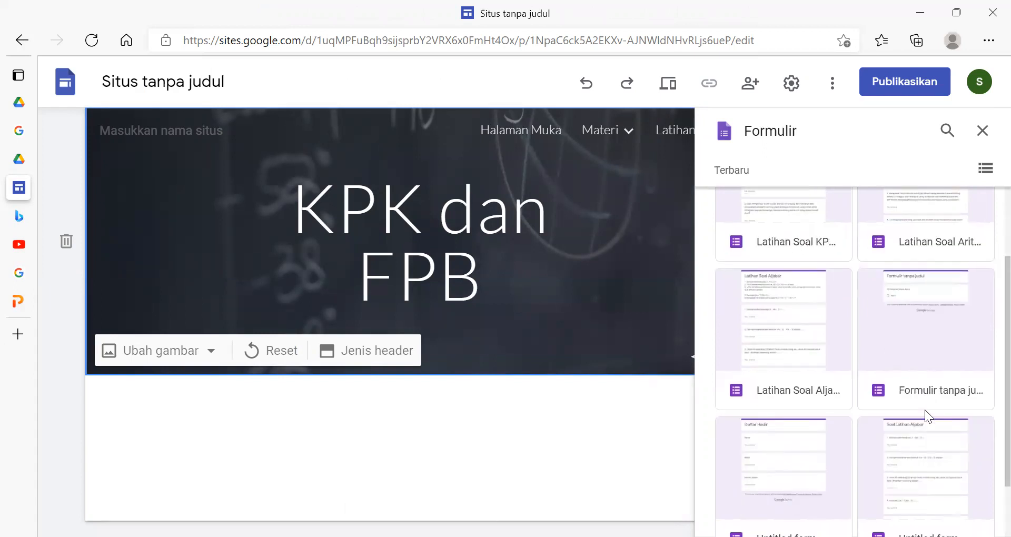
pyautogui.scroll(3, 918, 413)
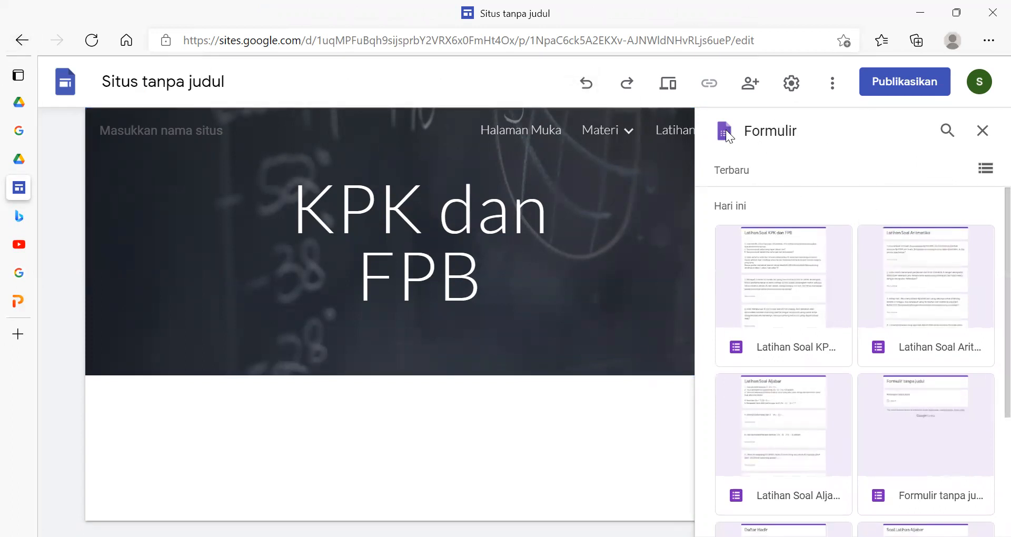
pyautogui.click(982, 128)
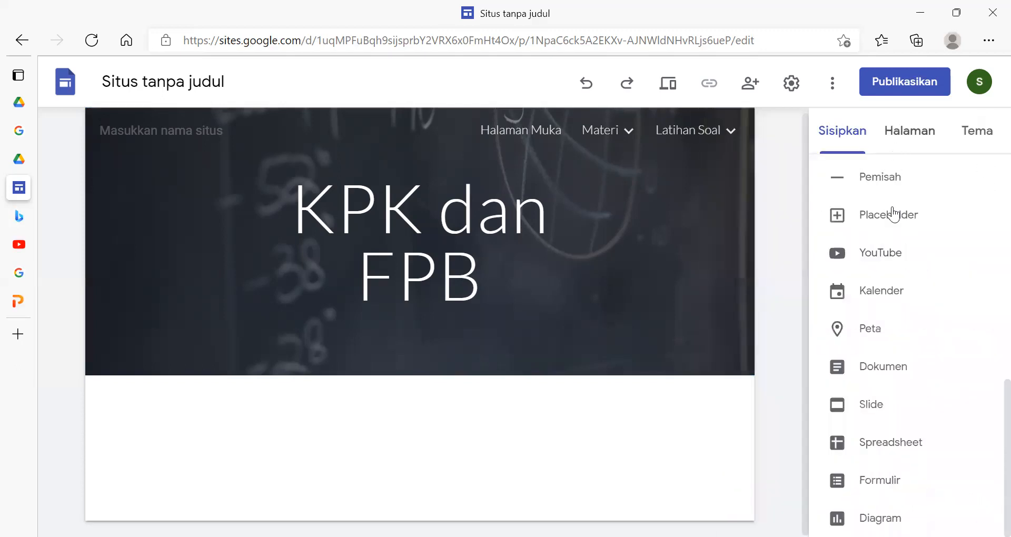
pyautogui.click(878, 477)
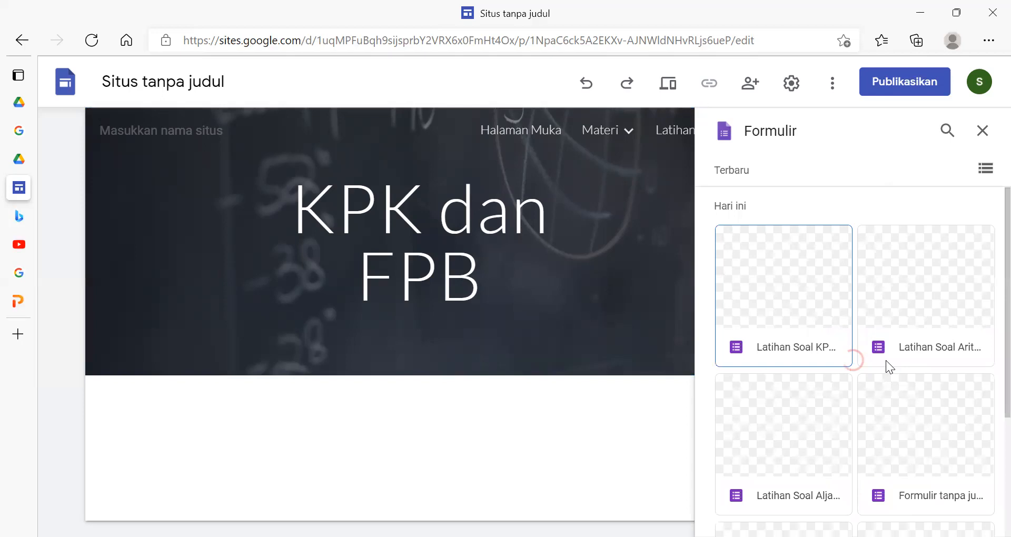
# - Embed the updated Latihan Soal KPK dan FPB form, centre it horizontally below the header and check its questions
pyautogui.click(780, 276)
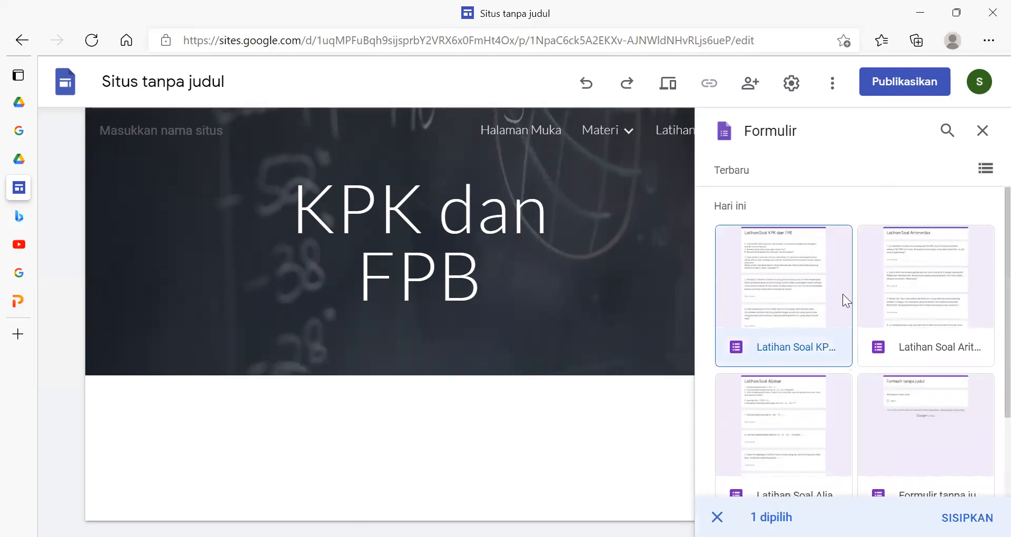
pyautogui.click(827, 300)
pyautogui.click(779, 311)
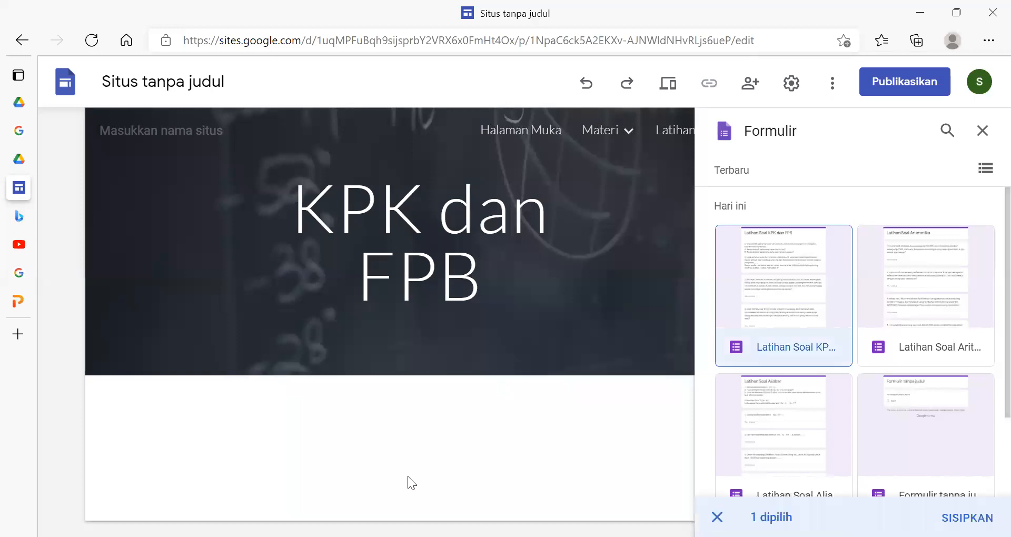
pyautogui.doubleClick(794, 299)
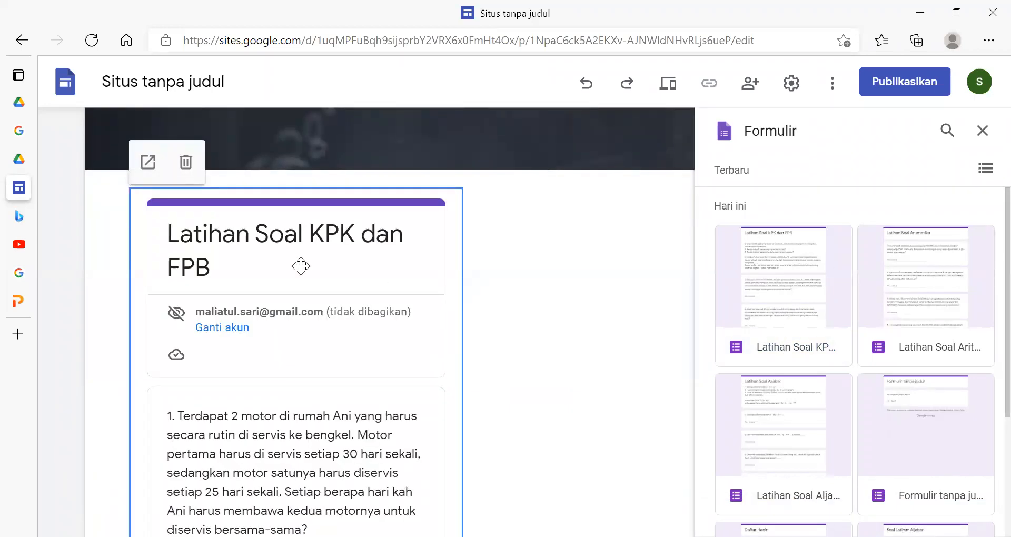
pyautogui.moveTo(377, 210); pyautogui.dragTo(396, 200)
pyautogui.click(585, 287)
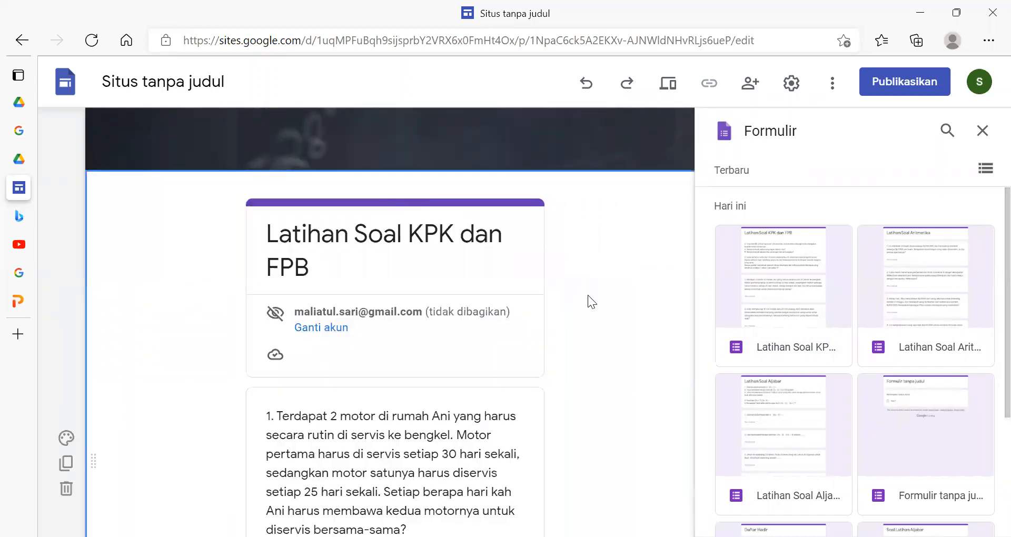
pyautogui.scroll(-15, 588, 295)
pyautogui.scroll(8, 588, 295)
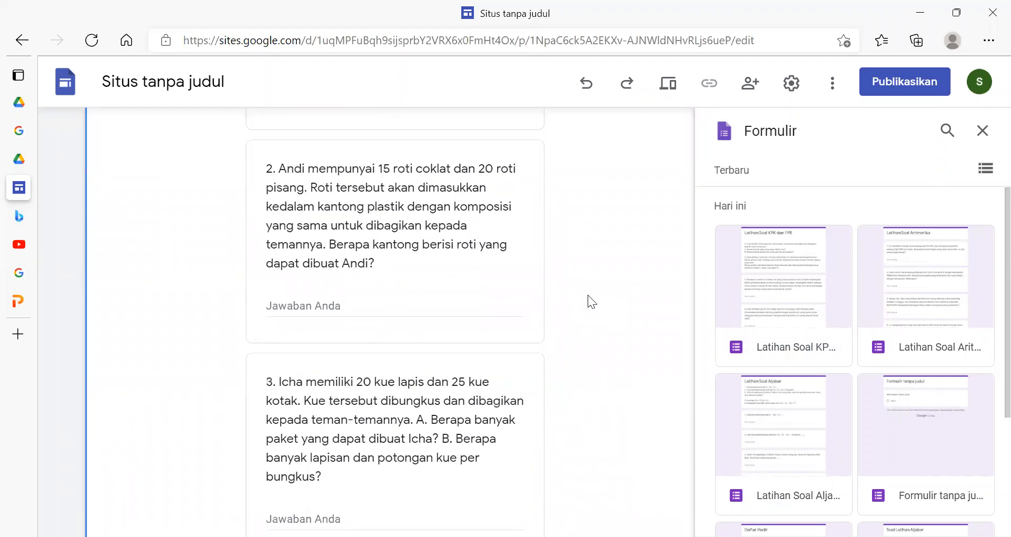
pyautogui.scroll(10, 588, 295)
# - Open the Aljabar page under Latihan Soal and look through the available forms for it
pyautogui.moveTo(678, 138)
pyautogui.click(599, 250)
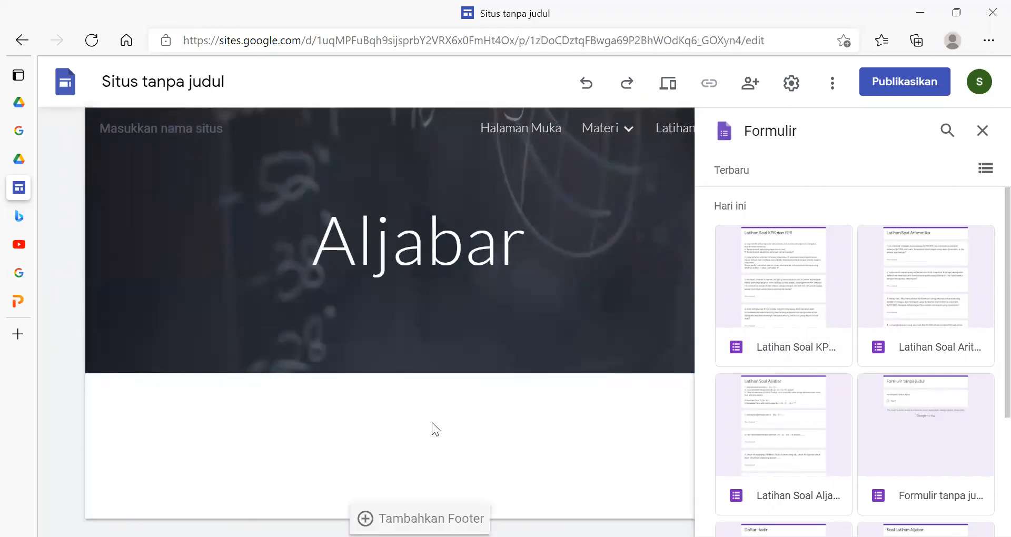
pyautogui.scroll(-3, 915, 449)
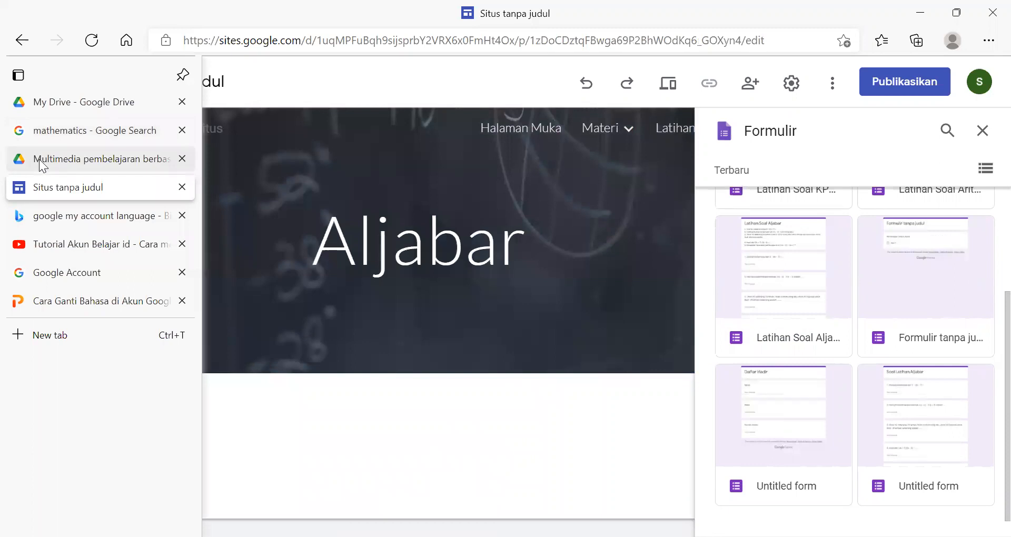
# - Open the Latihan Soal Aljabar form from Drive, delete its whole description, close the form and return to the site editor
pyautogui.click(39, 159)
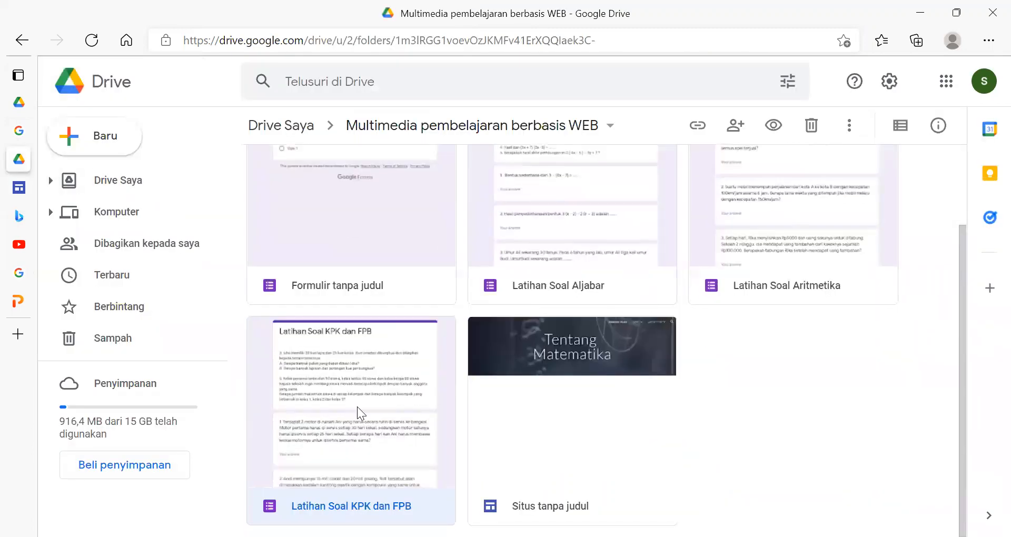
pyautogui.scroll(2, 521, 206)
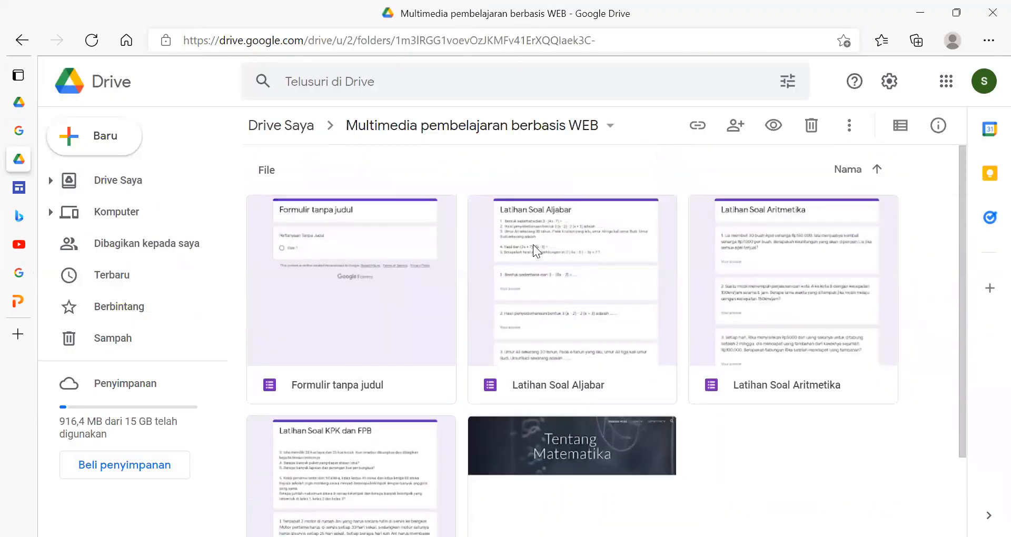
pyautogui.doubleClick(533, 245)
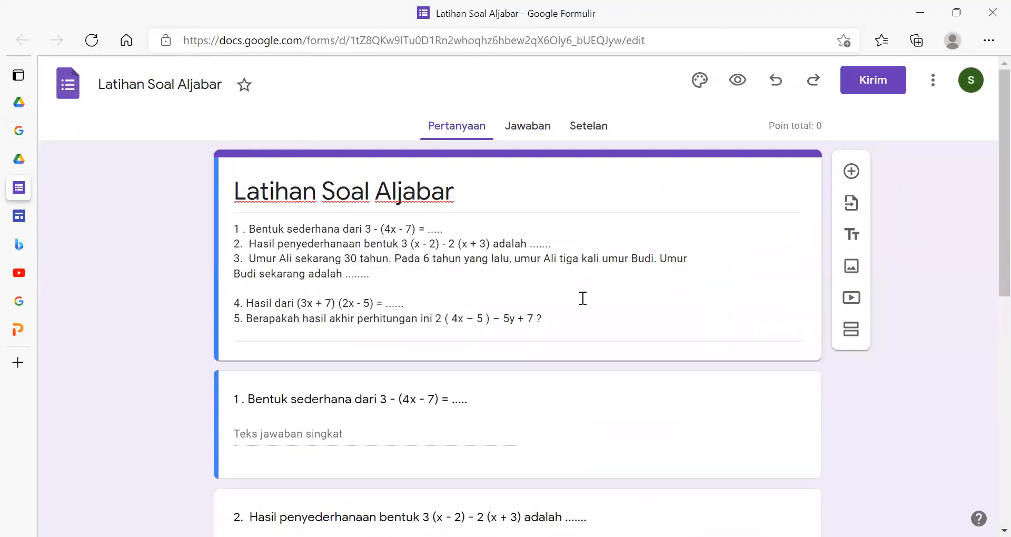
pyautogui.moveTo(568, 330); pyautogui.dragTo(224, 250)
pyautogui.press('BackSpace')
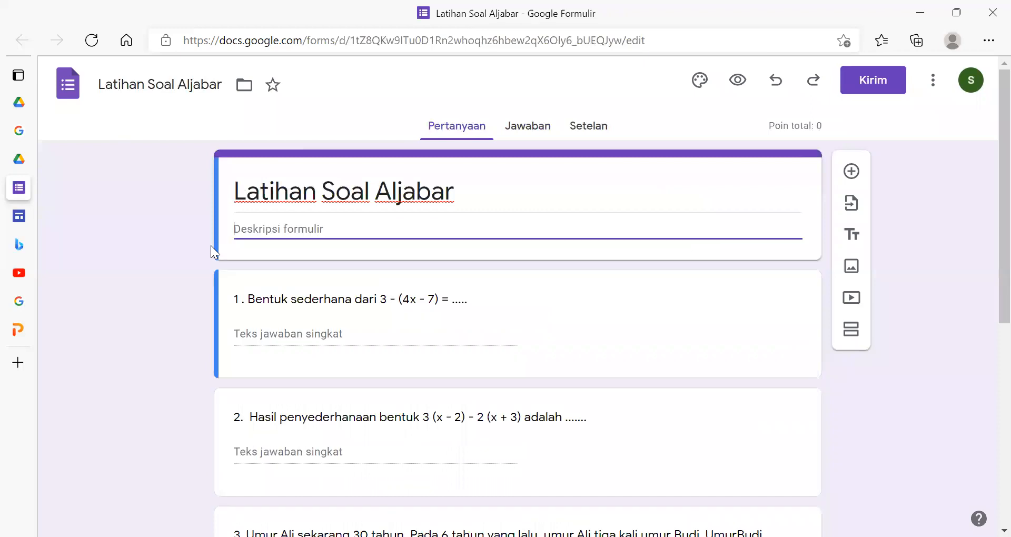
pyautogui.click(183, 90)
pyautogui.click(108, 279)
pyautogui.moveTo(33, 189)
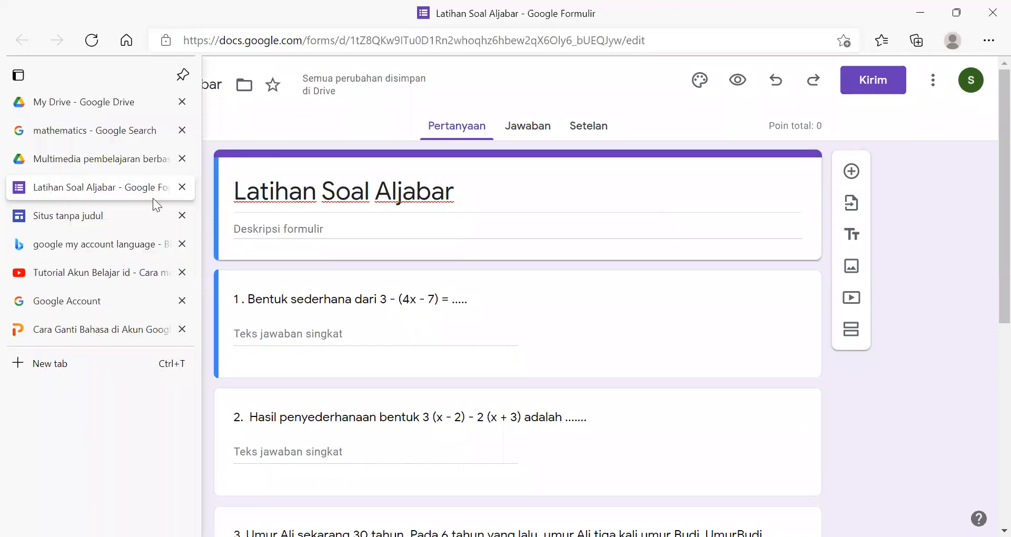
pyautogui.click(184, 185)
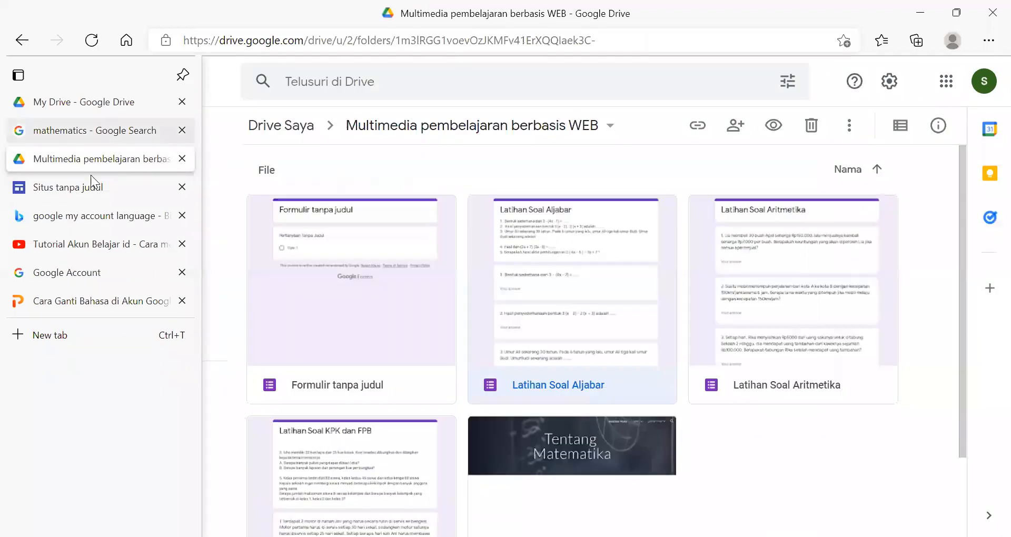
pyautogui.click(84, 197)
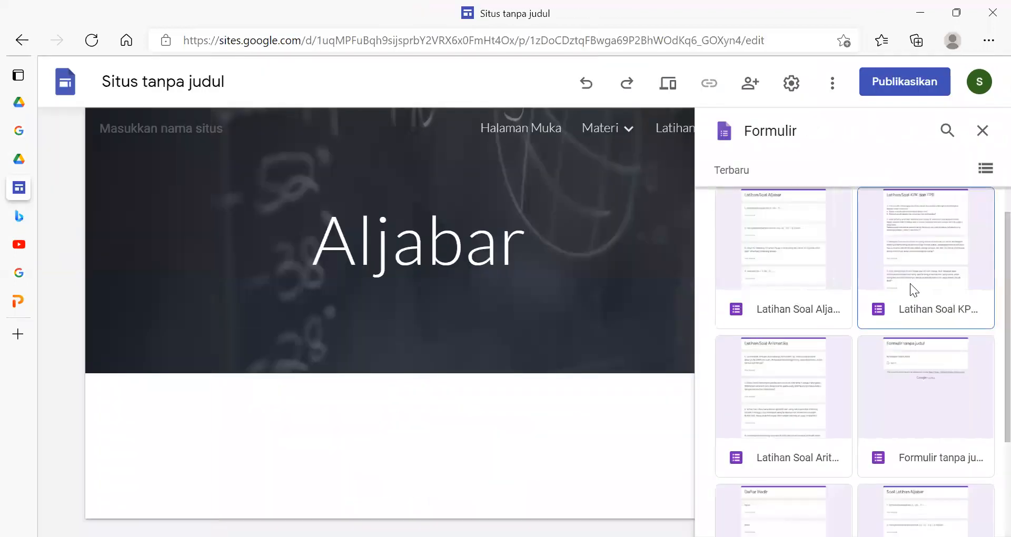
# - Embed the Latihan Soal Aljabar form in the Aljabar page, centre it horizontally below the header and check its questions
pyautogui.click(810, 273)
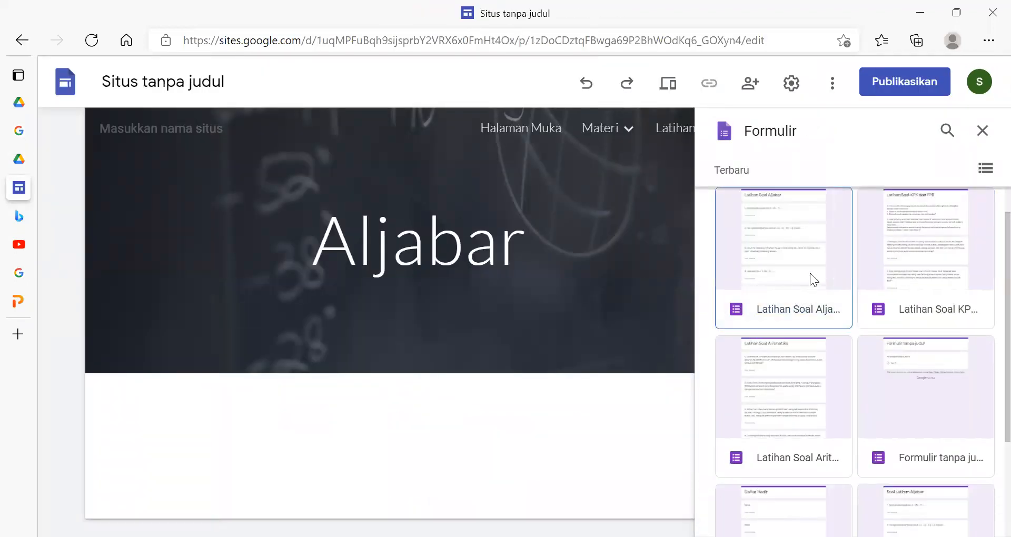
pyautogui.click(810, 273)
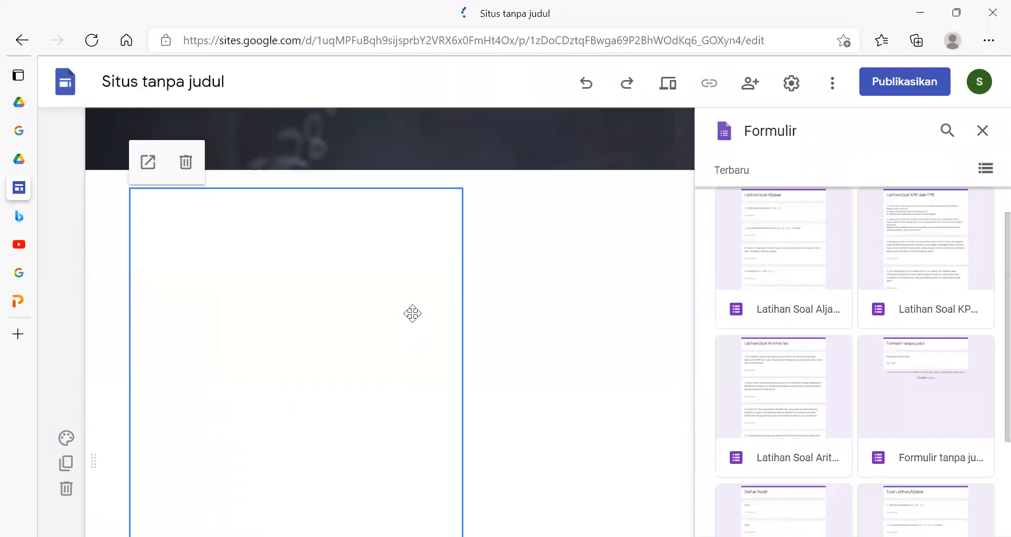
pyautogui.moveTo(413, 289); pyautogui.dragTo(397, 270)
pyautogui.scroll(-5, 611, 342)
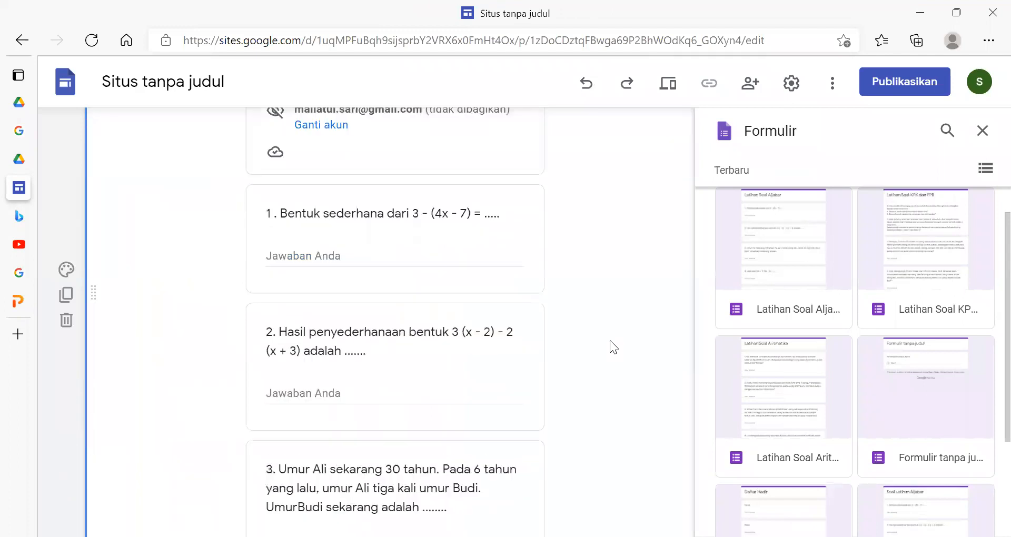
pyautogui.scroll(-4, 610, 341)
pyautogui.scroll(10, 610, 341)
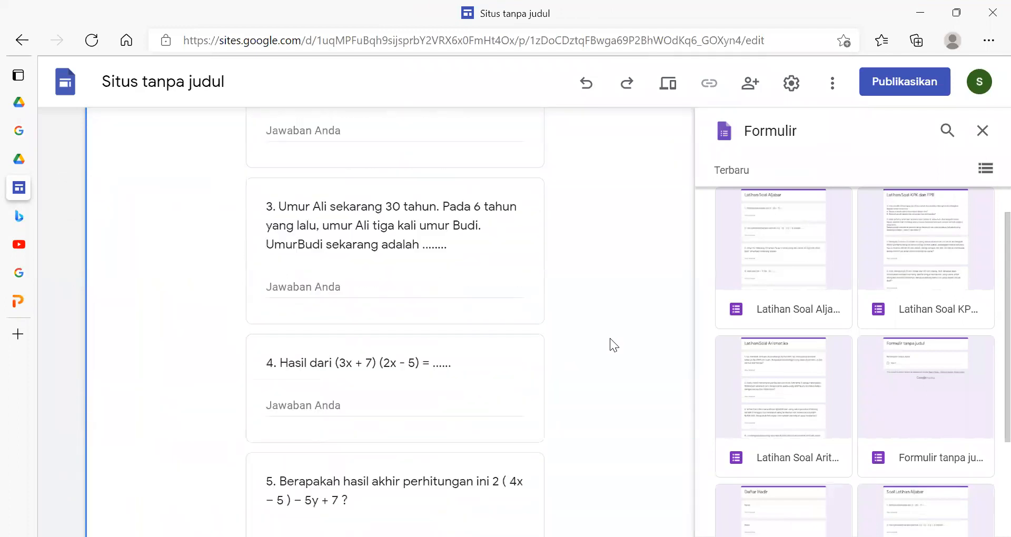
pyautogui.scroll(4, 610, 338)
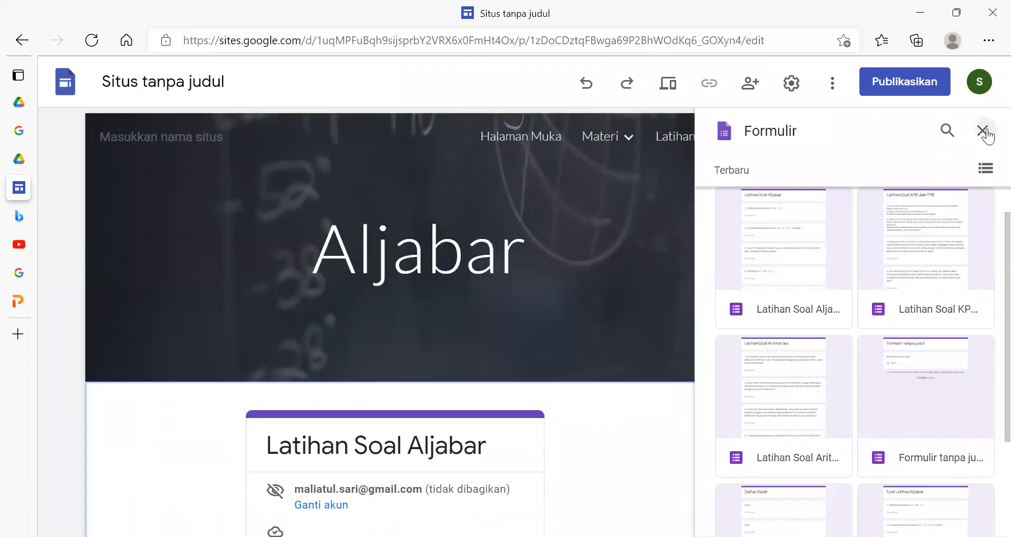
# - Close the form picker and preview the Aljabar page of the site in the phone layout
pyautogui.click(981, 130)
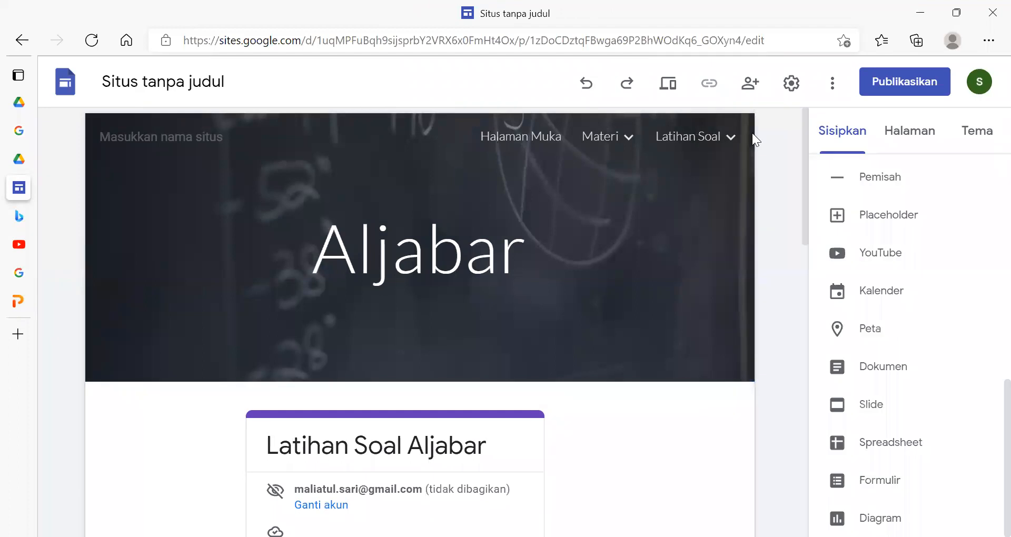
pyautogui.click(666, 83)
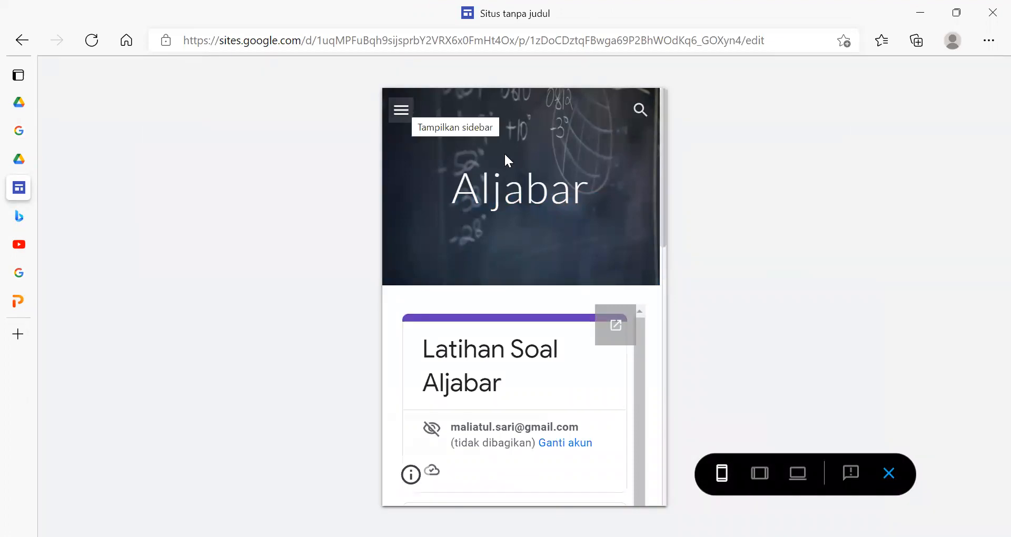
# - Switch the site preview to the large-screen layout, check the Aljabar page and open Halaman Muka
pyautogui.click(798, 473)
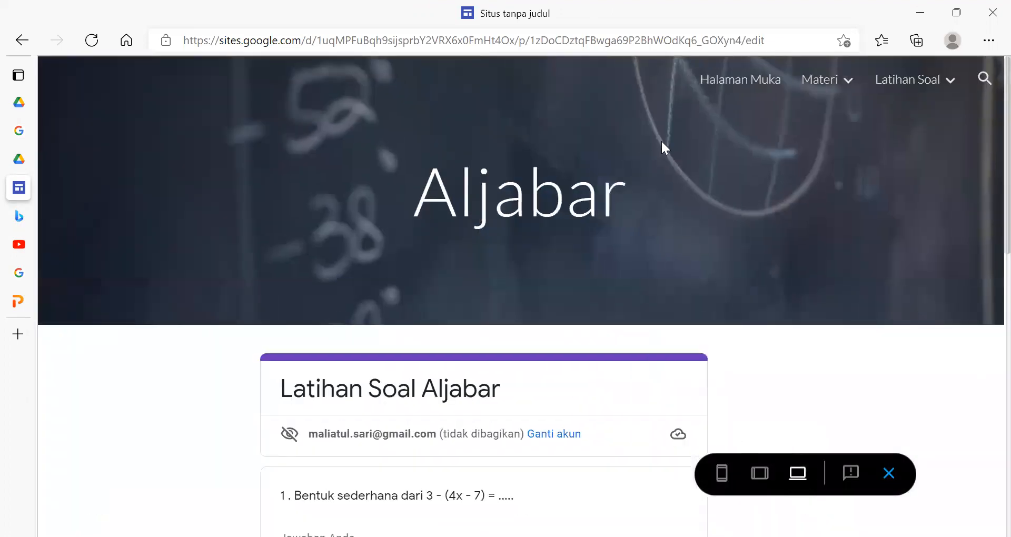
pyautogui.scroll(-3, 798, 122)
pyautogui.scroll(3, 810, 158)
pyautogui.click(742, 79)
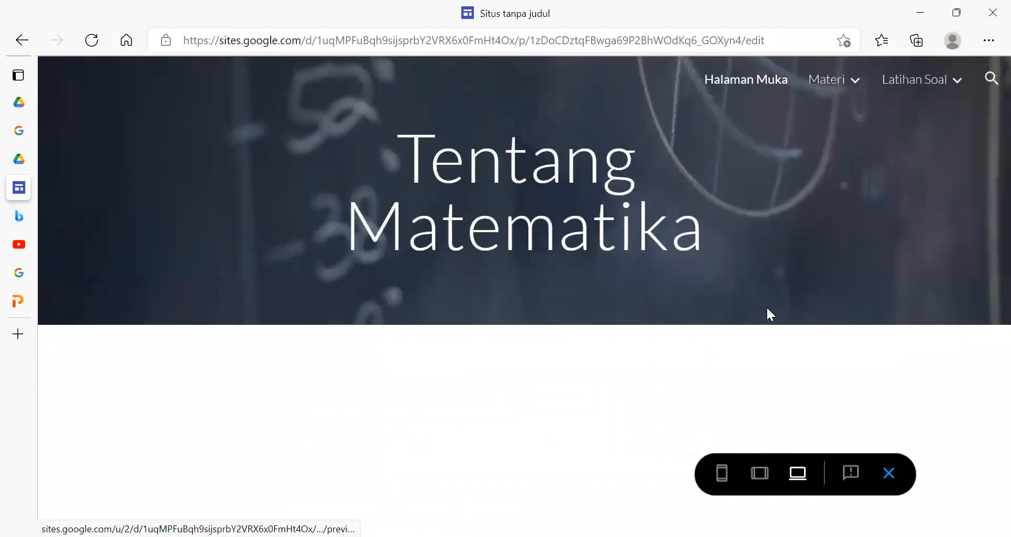
# - Open the Aritmetika page under Materi in the preview and read through its content
pyautogui.moveTo(837, 92)
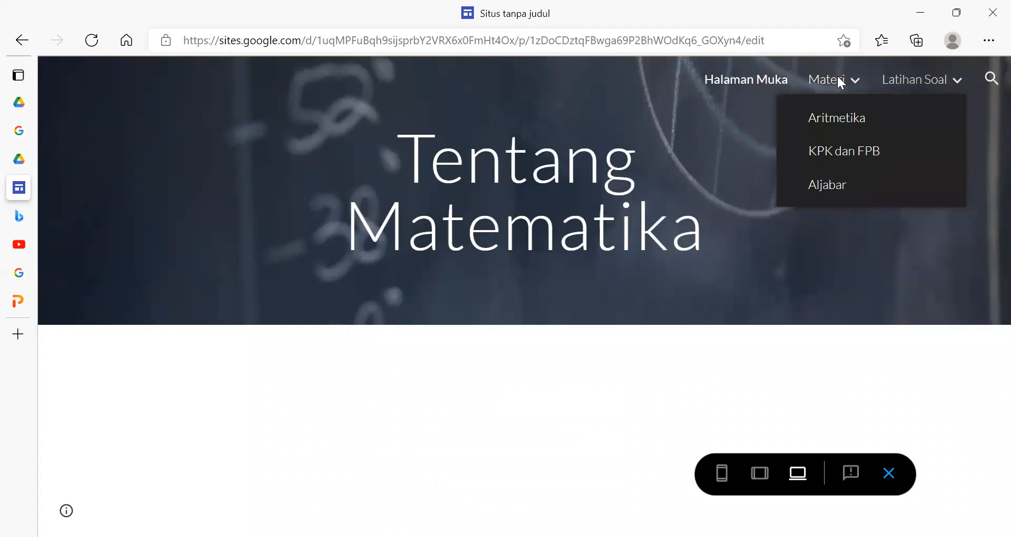
pyautogui.click(839, 113)
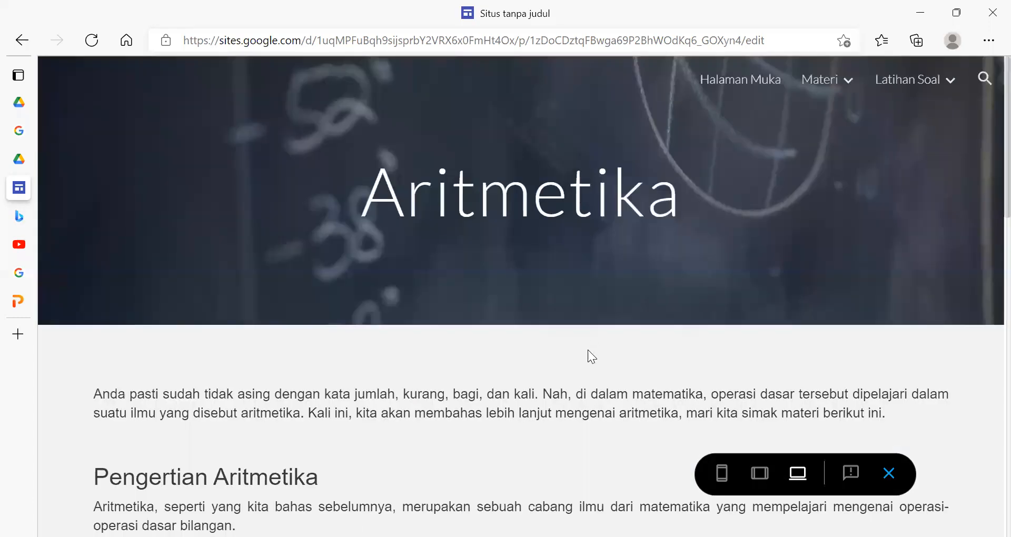
pyautogui.scroll(-10, 588, 349)
pyautogui.scroll(-5, 741, 178)
# - Open the KPK dan FPB page under Materi in the preview and review its material down to the end
pyautogui.moveTo(837, 85)
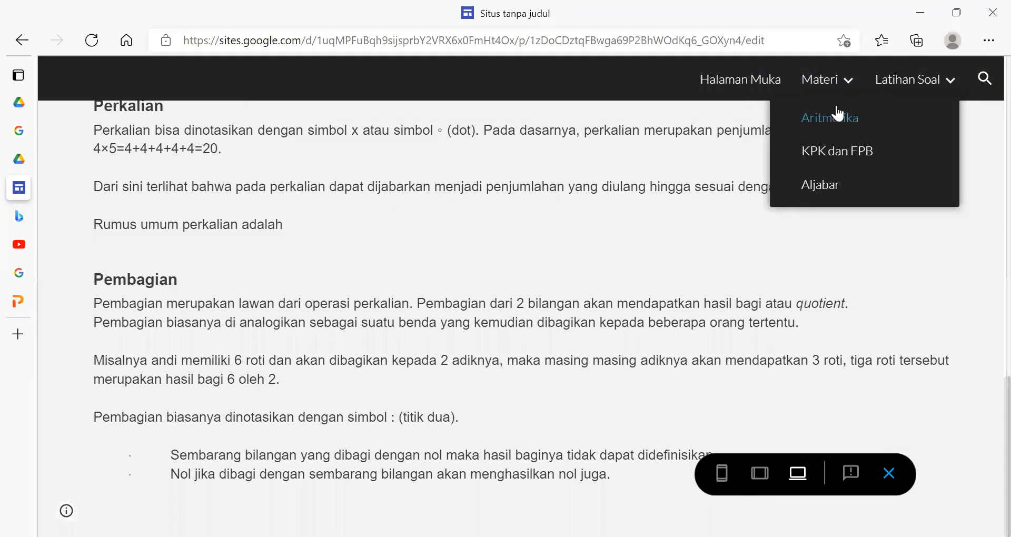
pyautogui.click(837, 151)
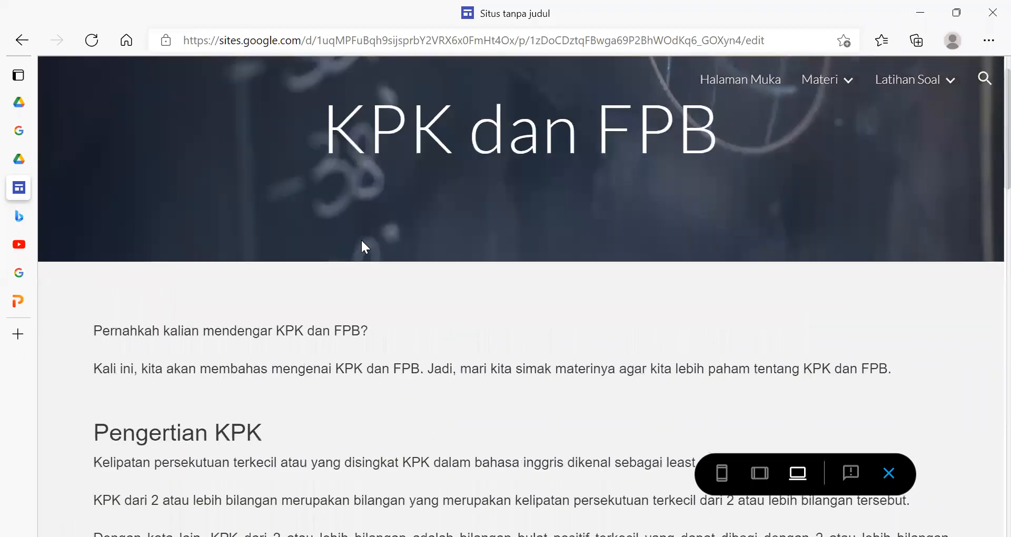
pyautogui.scroll(-15, 362, 242)
pyautogui.scroll(12, 362, 241)
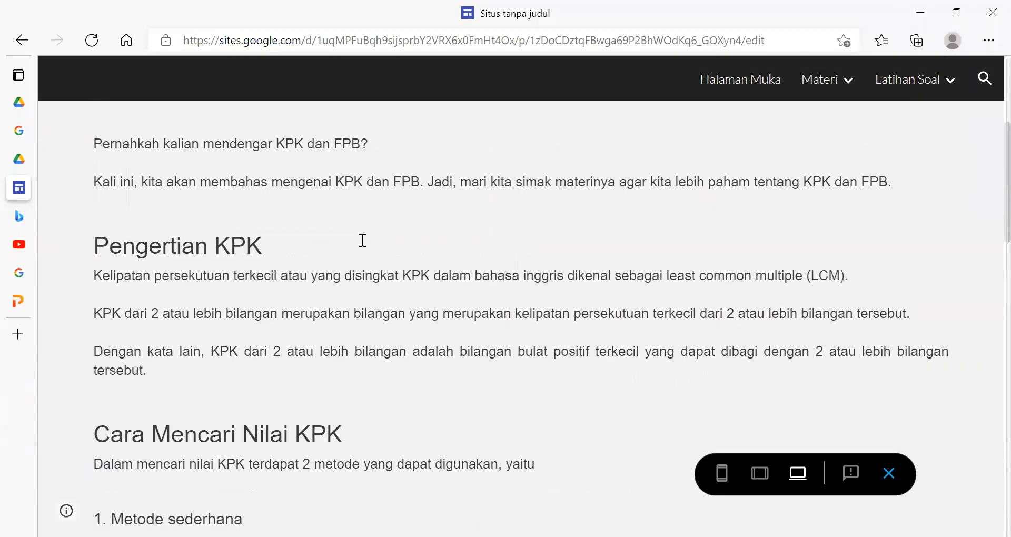
pyautogui.scroll(4, 363, 240)
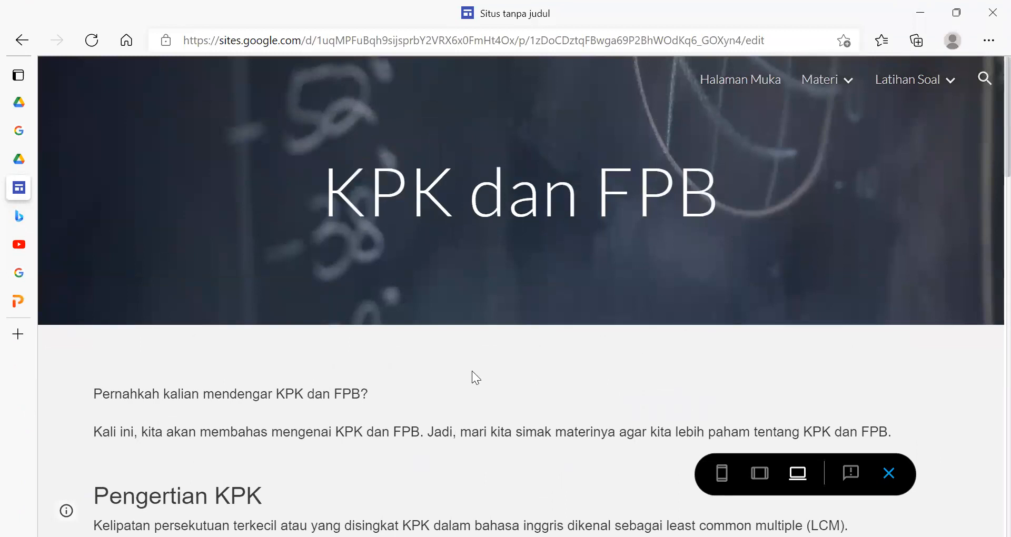
pyautogui.scroll(-18, 472, 371)
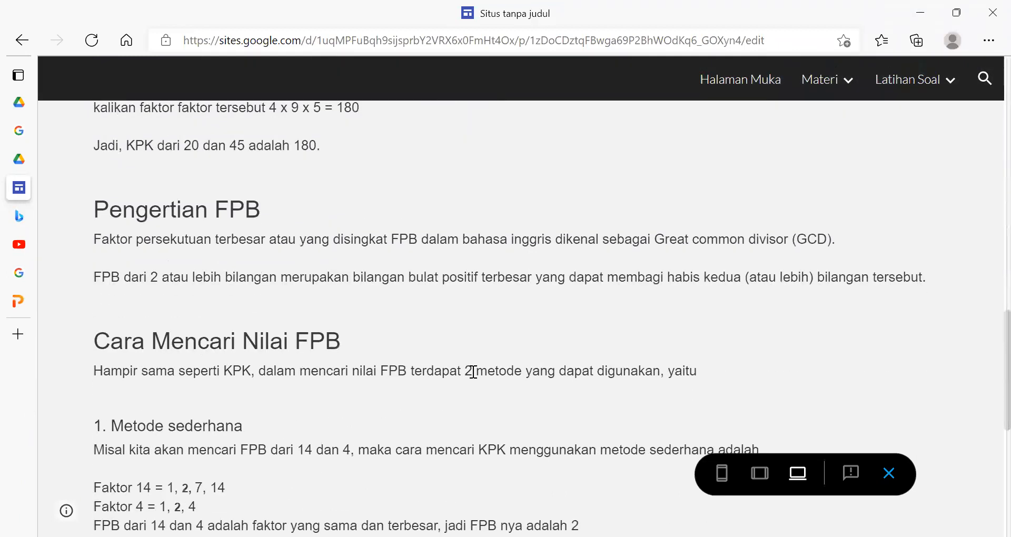
pyautogui.scroll(-8, 473, 360)
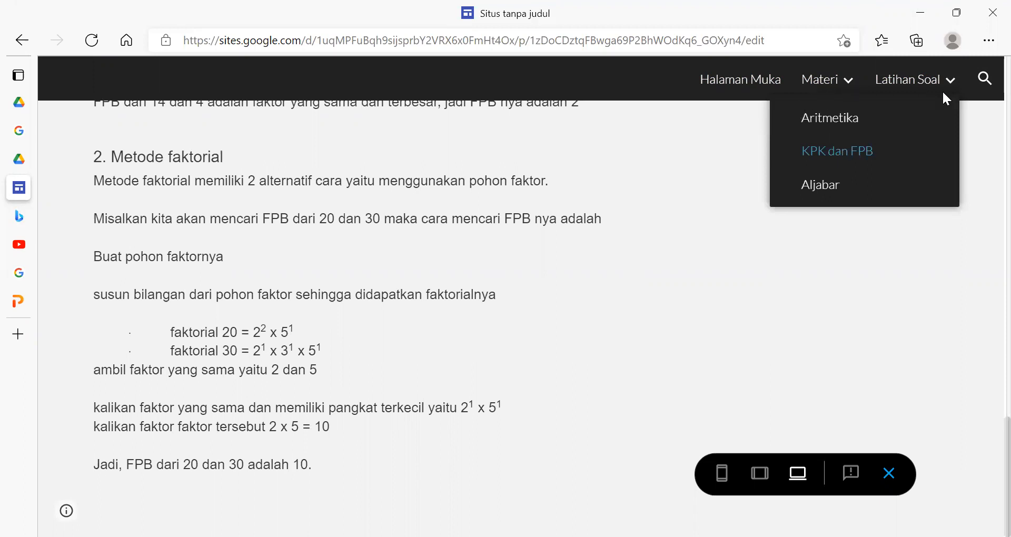
# - Open the Aritmetika page under Latihan Soal in the preview and check the questions and answer fields of its embedded quiz
pyautogui.moveTo(950, 84)
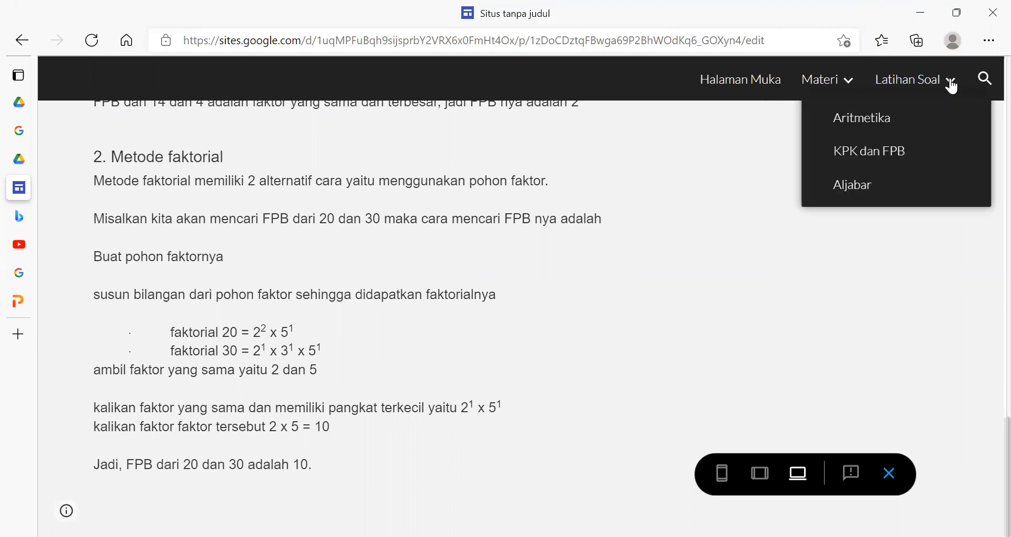
pyautogui.click(857, 120)
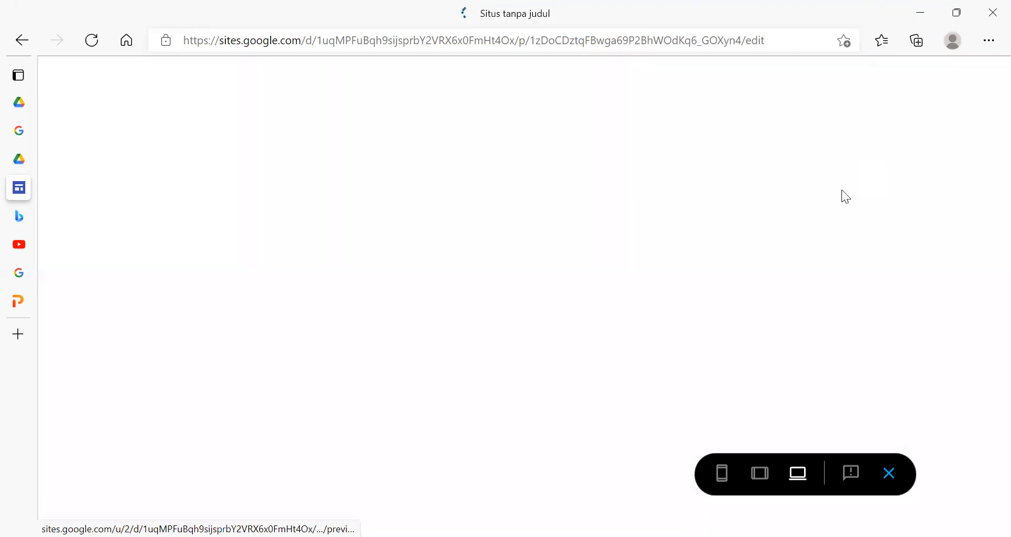
pyautogui.scroll(-4, 587, 326)
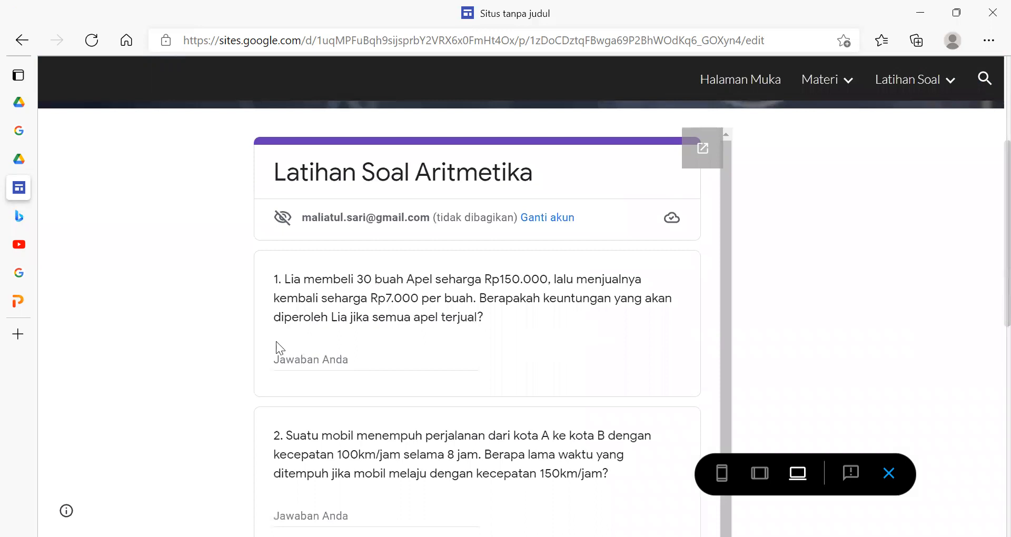
pyautogui.click(294, 356)
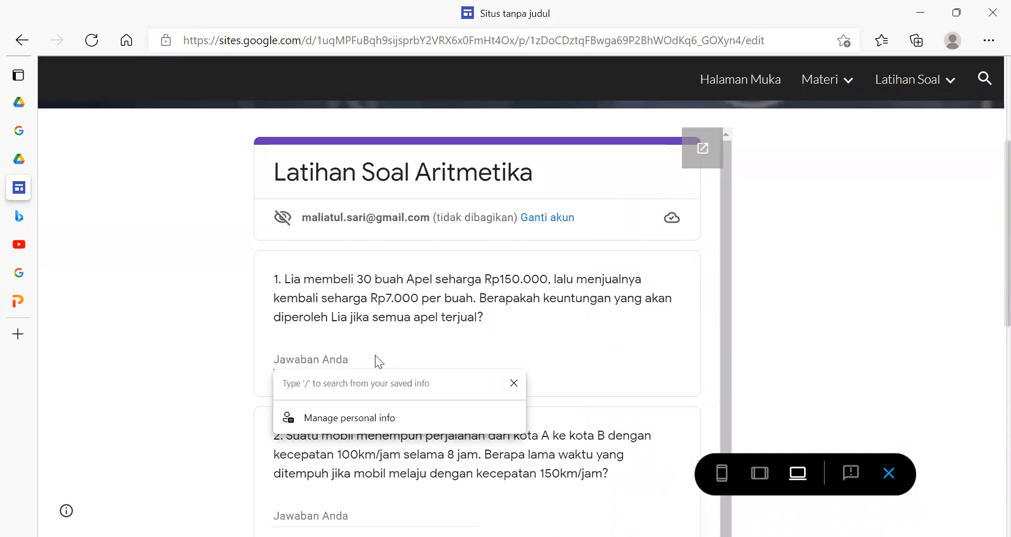
pyautogui.scroll(-3, 377, 357)
pyautogui.click(340, 380)
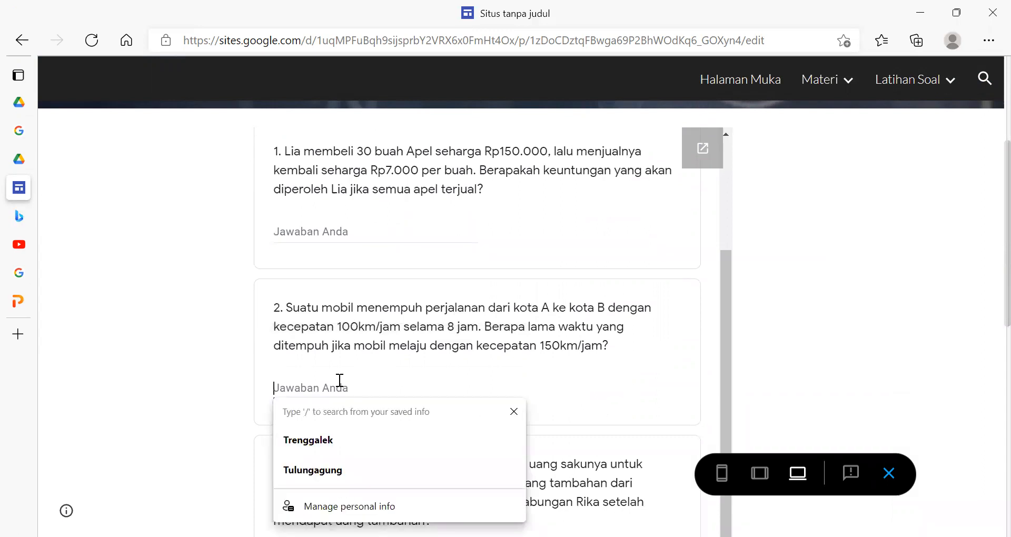
pyautogui.scroll(-8, 339, 380)
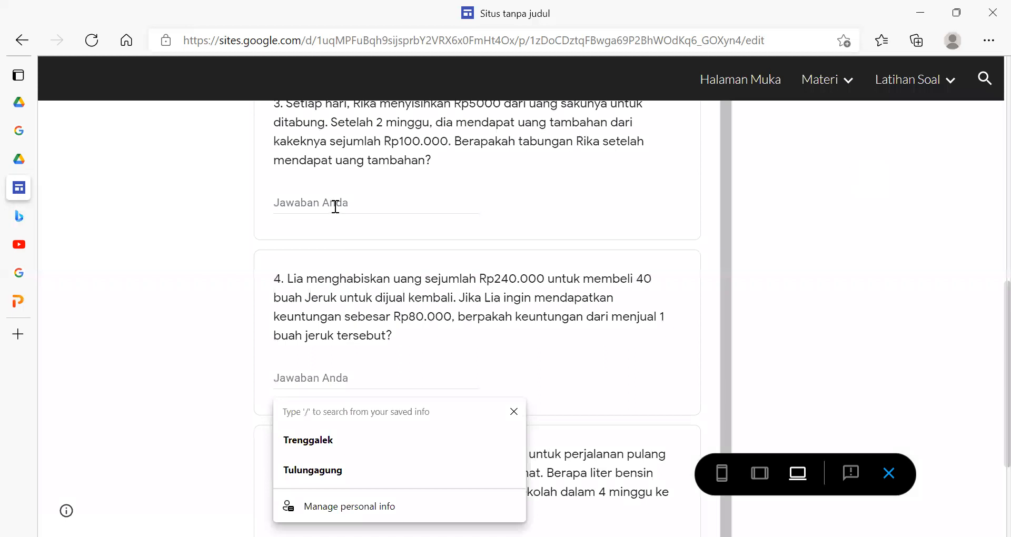
pyautogui.click(335, 206)
pyautogui.click(358, 376)
pyautogui.scroll(-3, 358, 377)
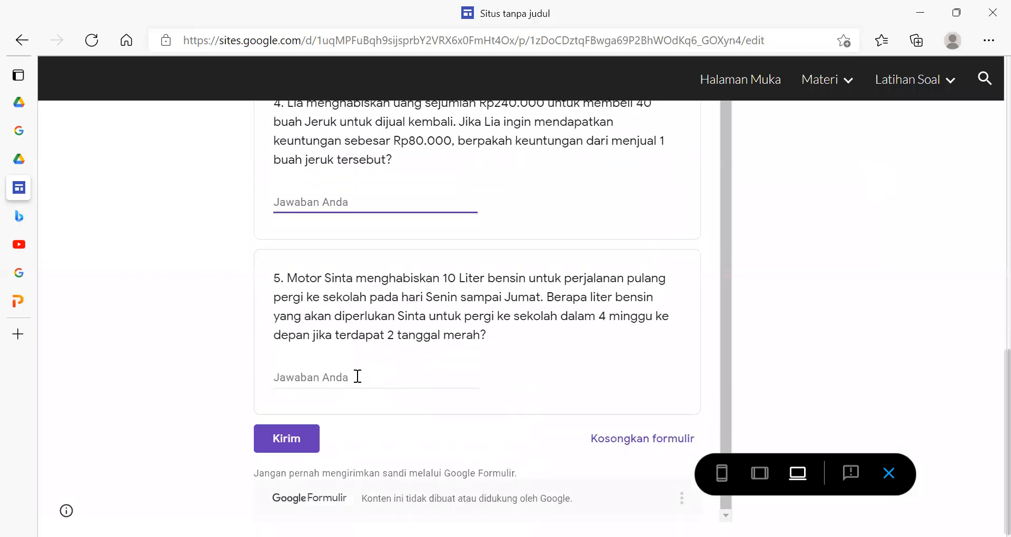
pyautogui.click(357, 376)
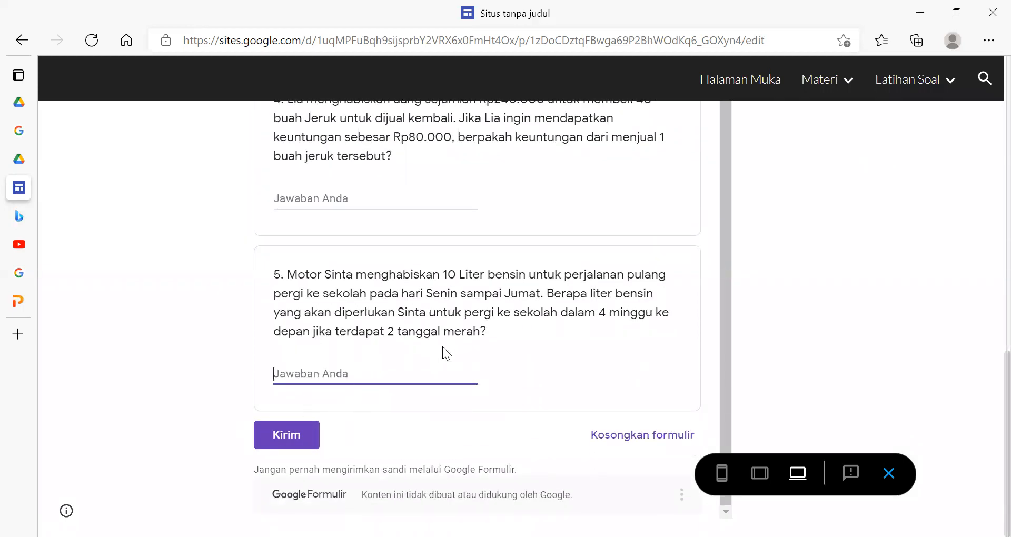
pyautogui.scroll(2, 443, 348)
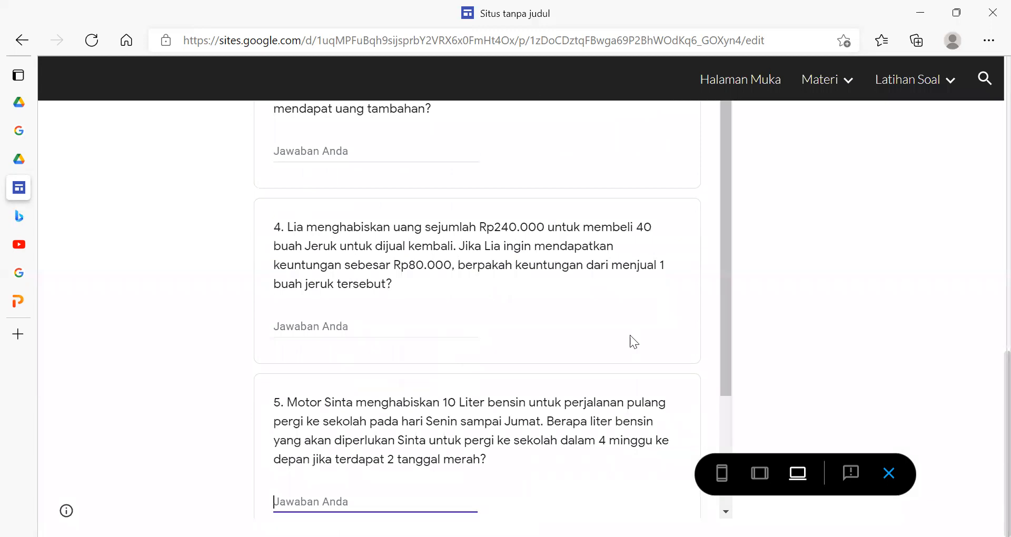
pyautogui.scroll(12, 630, 335)
# - Open the KPK dan FPB page under Latihan Soal in the preview and look through its embedded quiz
pyautogui.moveTo(938, 63)
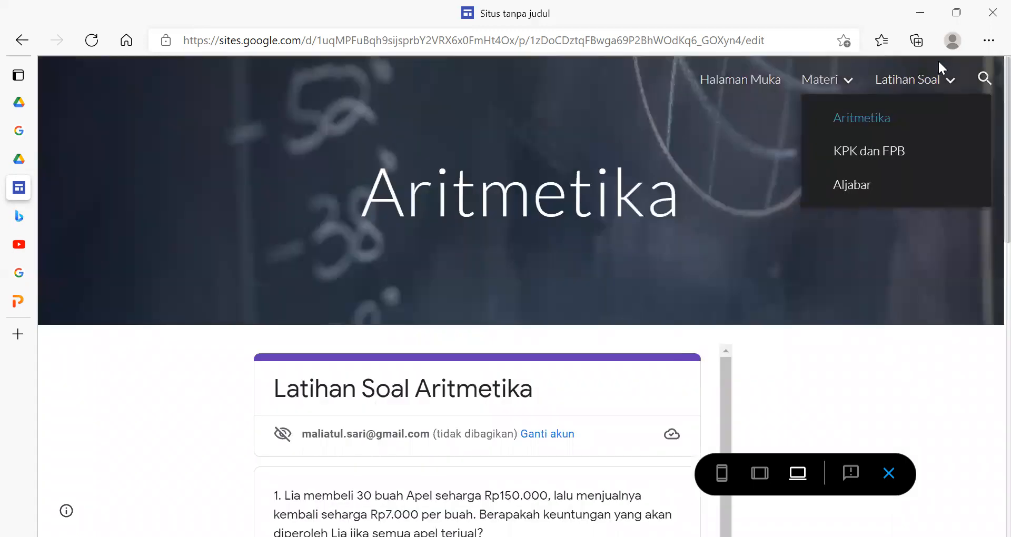
pyautogui.click(897, 161)
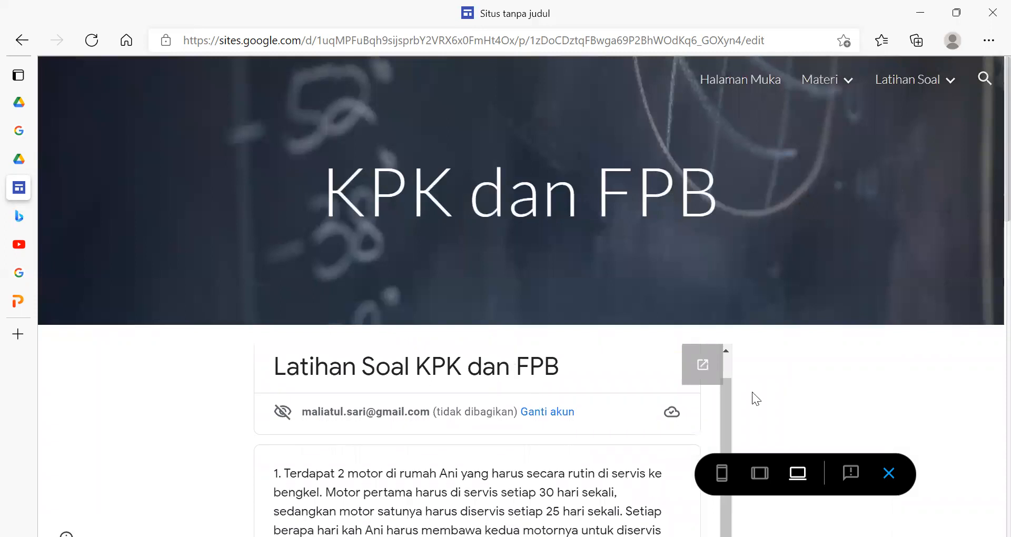
pyautogui.scroll(-10, 870, 296)
pyautogui.scroll(1, 607, 327)
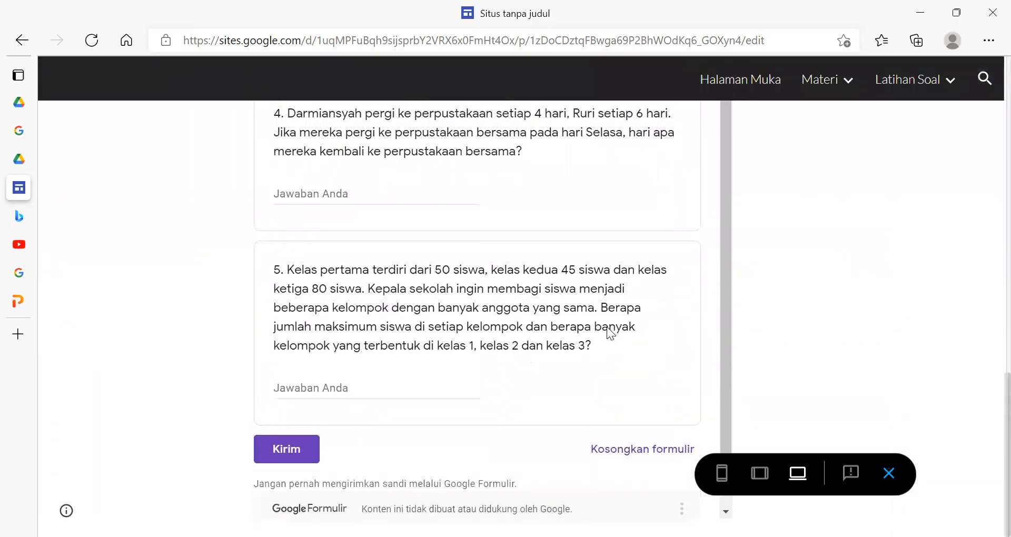
pyautogui.scroll(6, 656, 266)
pyautogui.scroll(5, 663, 270)
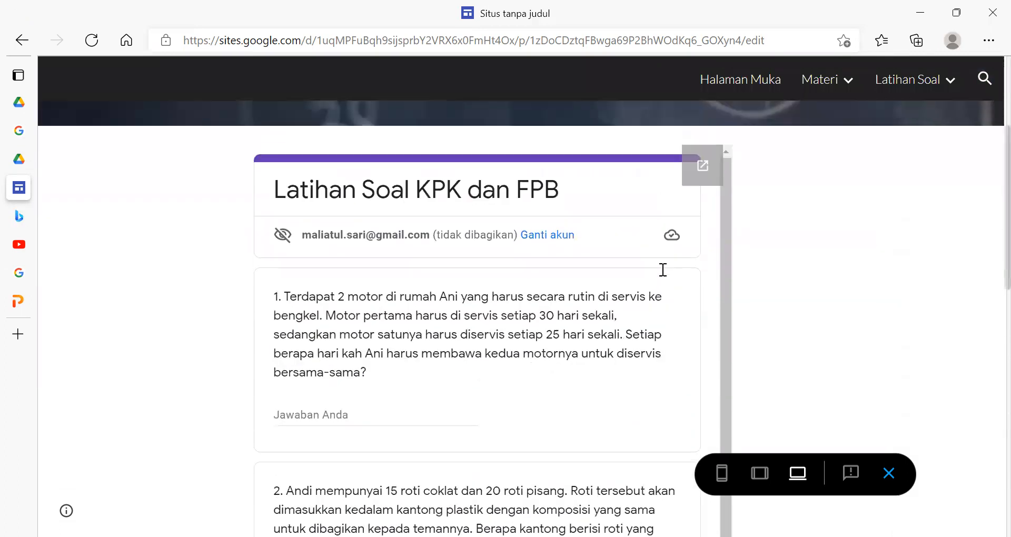
# - Open the Aljabar page under Latihan Soal in the preview and look through all questions of its embedded quiz
pyautogui.moveTo(947, 94)
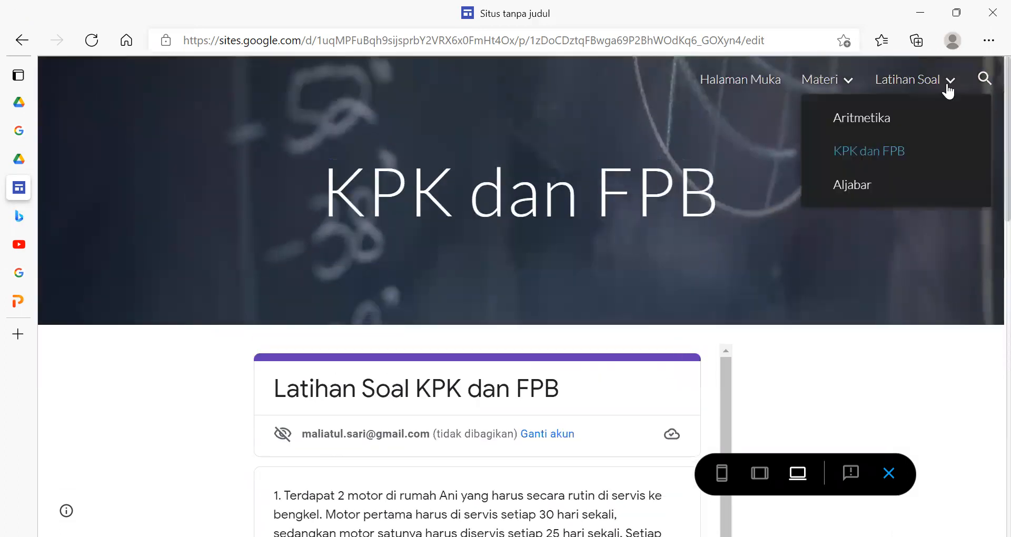
pyautogui.click(858, 178)
pyautogui.scroll(-7, 506, 368)
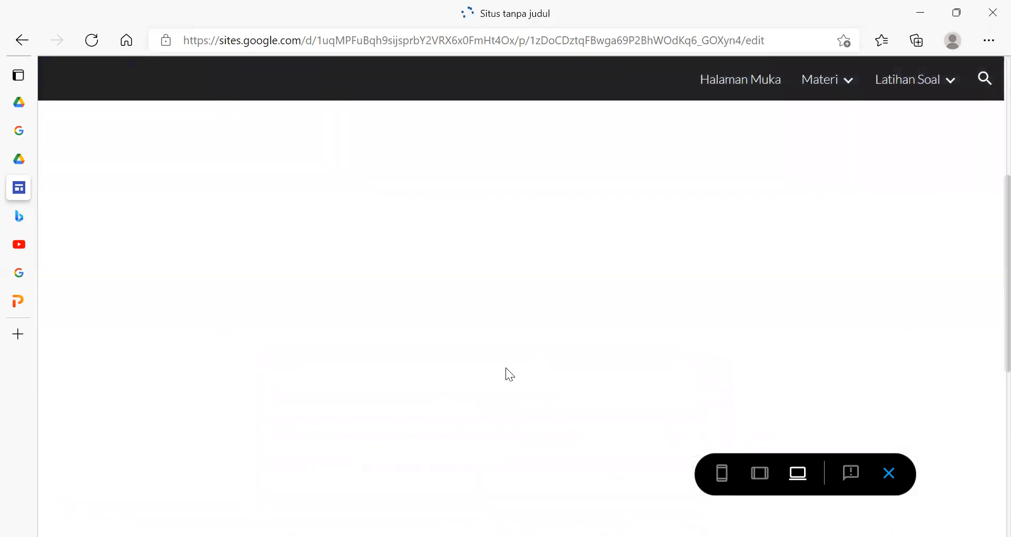
pyautogui.scroll(7, 506, 367)
pyautogui.scroll(-3, 506, 368)
pyautogui.scroll(-3, 506, 367)
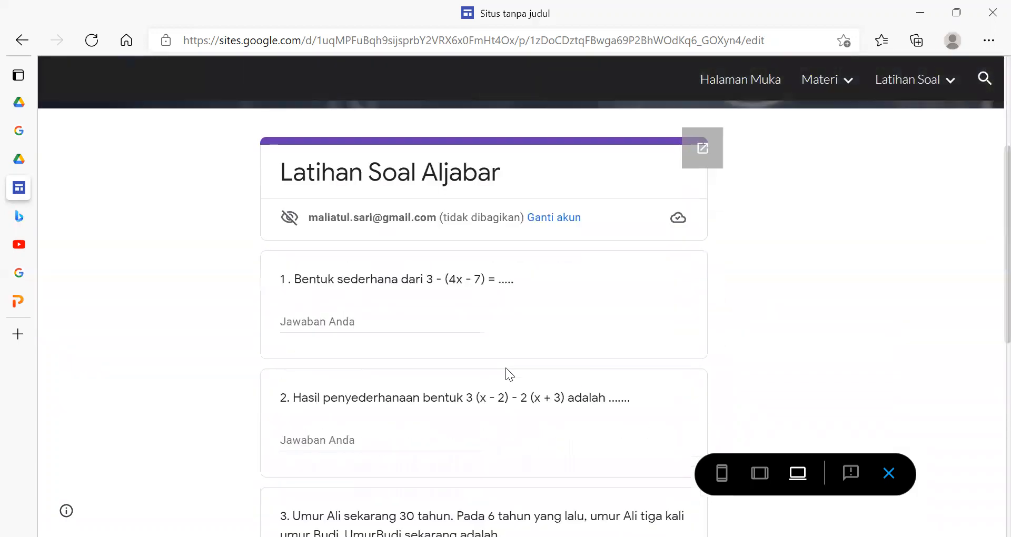
pyautogui.scroll(5, 505, 367)
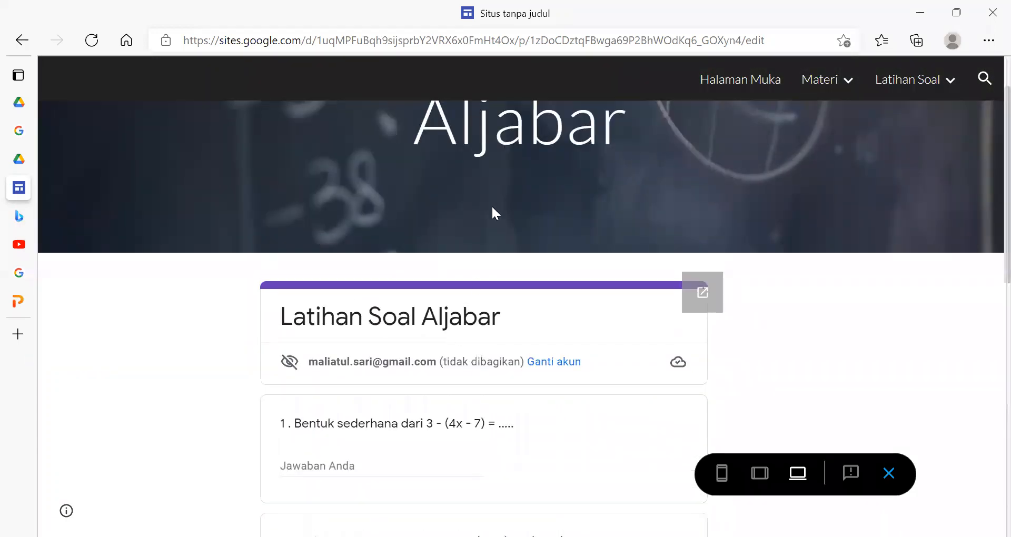
pyautogui.scroll(-5, 449, 362)
pyautogui.scroll(-6, 448, 362)
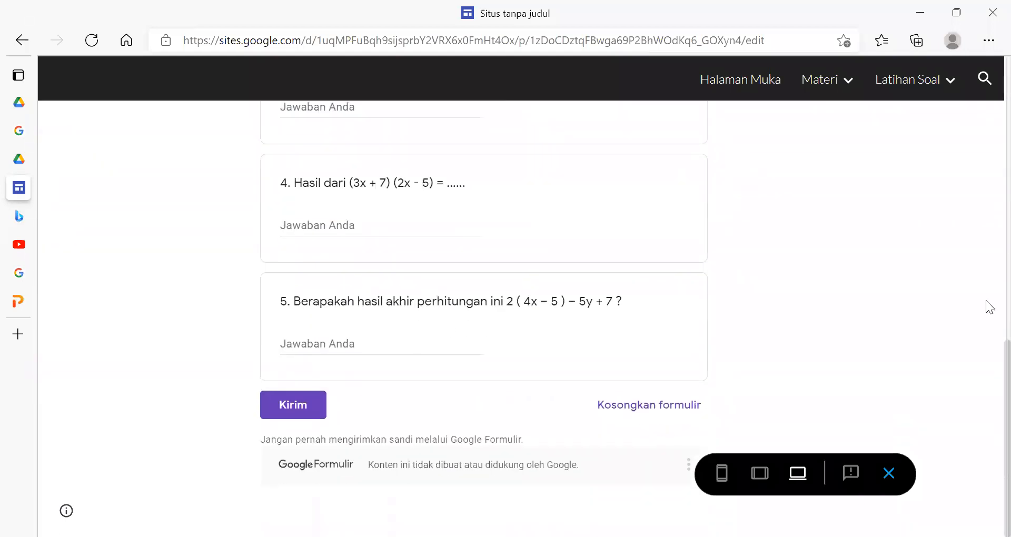
# - Exit the site preview and open Halaman Muka in the editor
pyautogui.moveTo(902, 72)
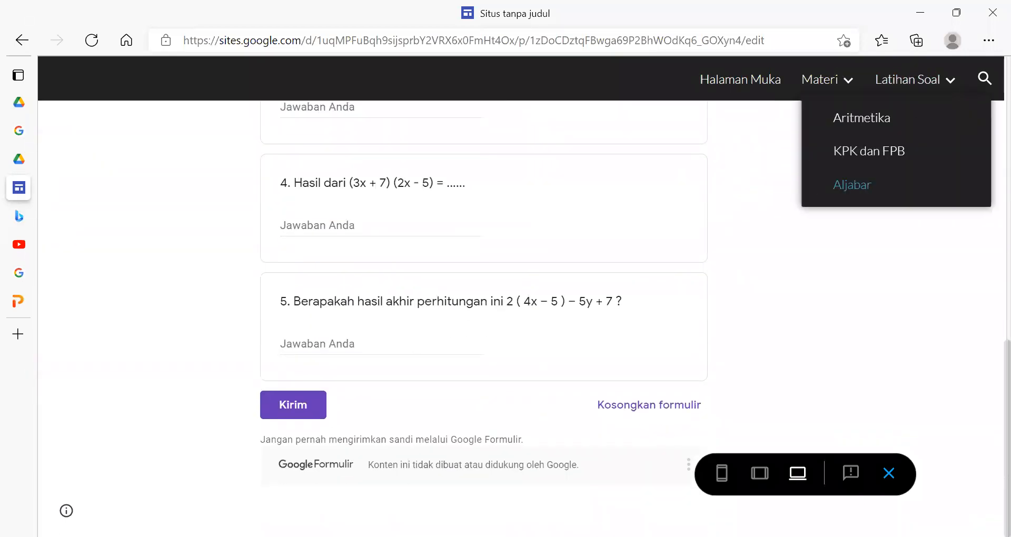
pyautogui.click(884, 470)
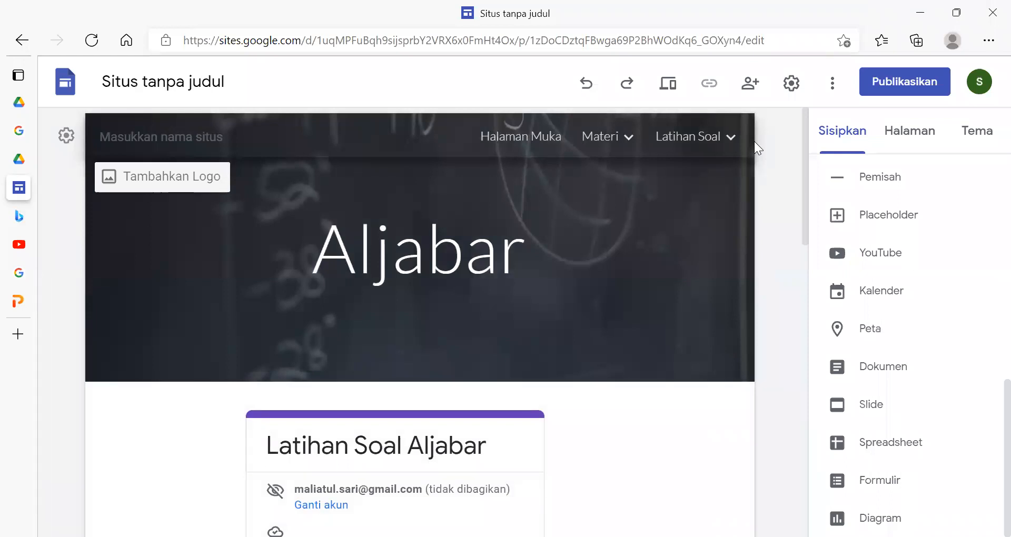
pyautogui.click(505, 140)
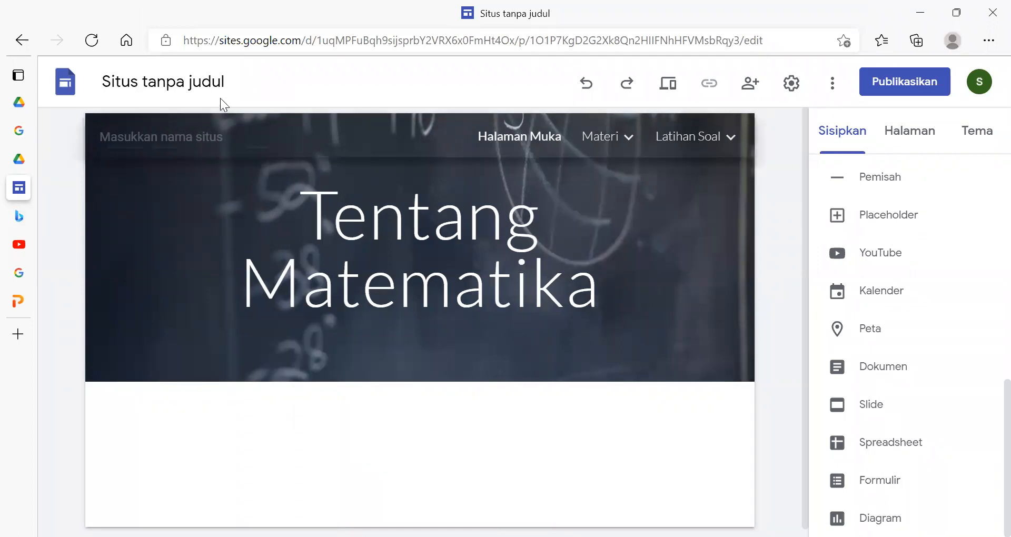
# - Add a footer to Halaman Muka containing the text "TentangMatematika - Since 2021"
pyautogui.scroll(-1, 544, 423)
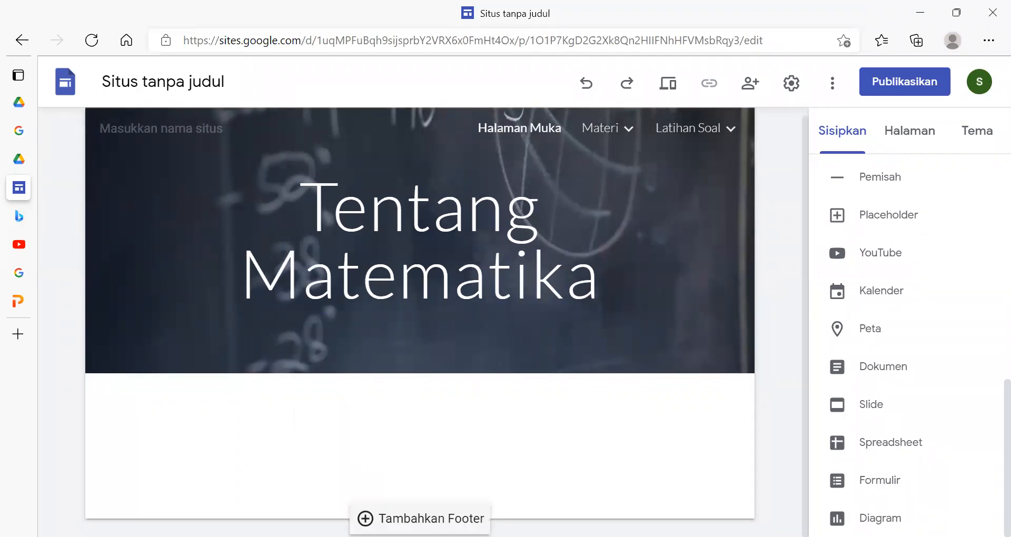
pyautogui.click(420, 519)
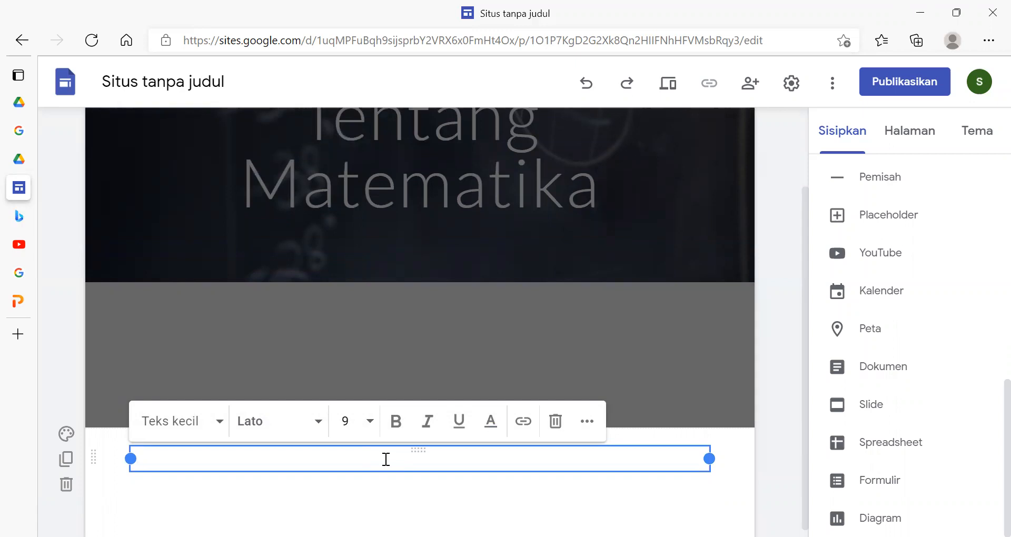
pyautogui.write('entangMatematika - ')
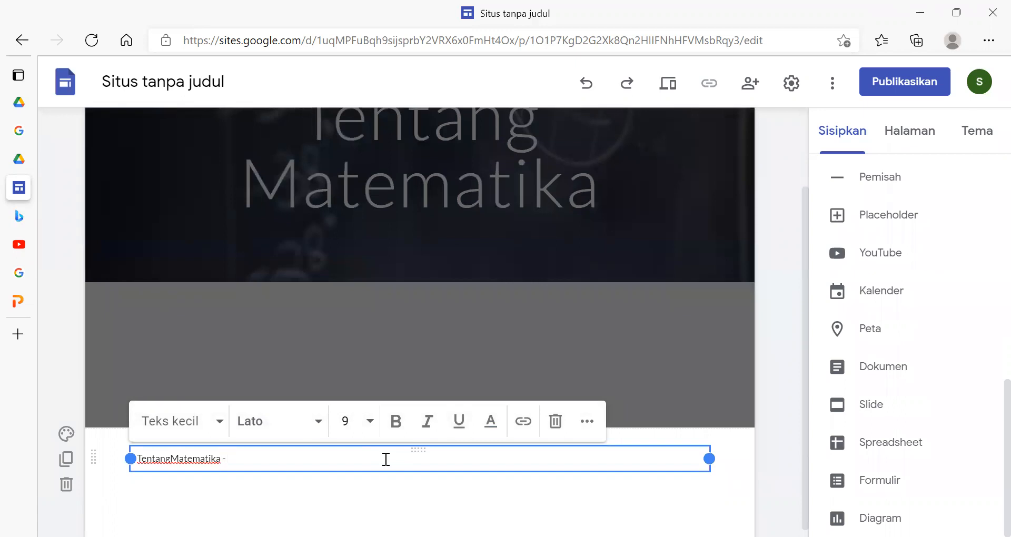
pyautogui.write('sl')
pyautogui.press('BackSpace')
pyautogui.press('BackSpace')
pyautogui.write('s')
pyautogui.press('BackSpace')
pyautogui.write('Since 2021')
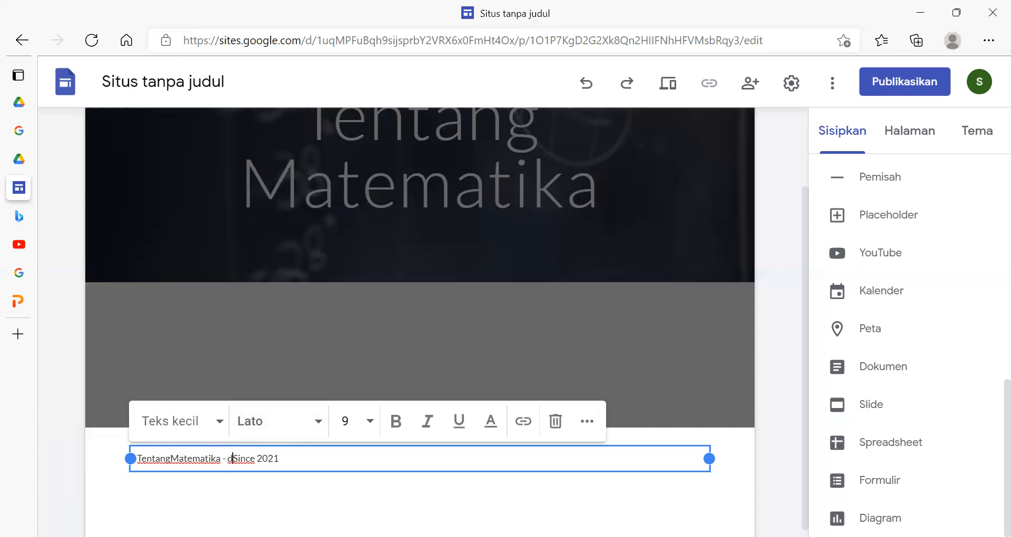
# - Insert "Dec" before the year so the footer text reads "TentangMatematika - Since Dec 2021"
pyautogui.write('Dec')
pyautogui.press('BackSpace')
pyautogui.press('BackSpace')
pyautogui.press('BackSpace')
pyautogui.press('Right')
pyautogui.press('Right')
pyautogui.press('Right')
pyautogui.press('Right')
pyautogui.write('d')
pyautogui.press('BackSpace')
pyautogui.write('Dec')
pyautogui.press('Return')
pyautogui.press('BackSpace')
pyautogui.press('BackSpace')
pyautogui.click(779, 386)
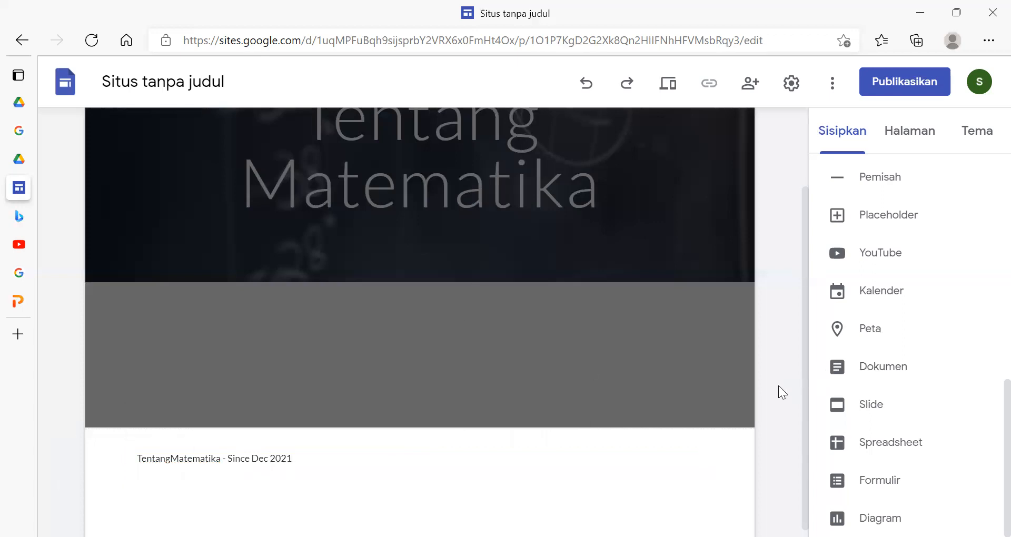
# - Center-align the whole footer text
pyautogui.click(221, 458)
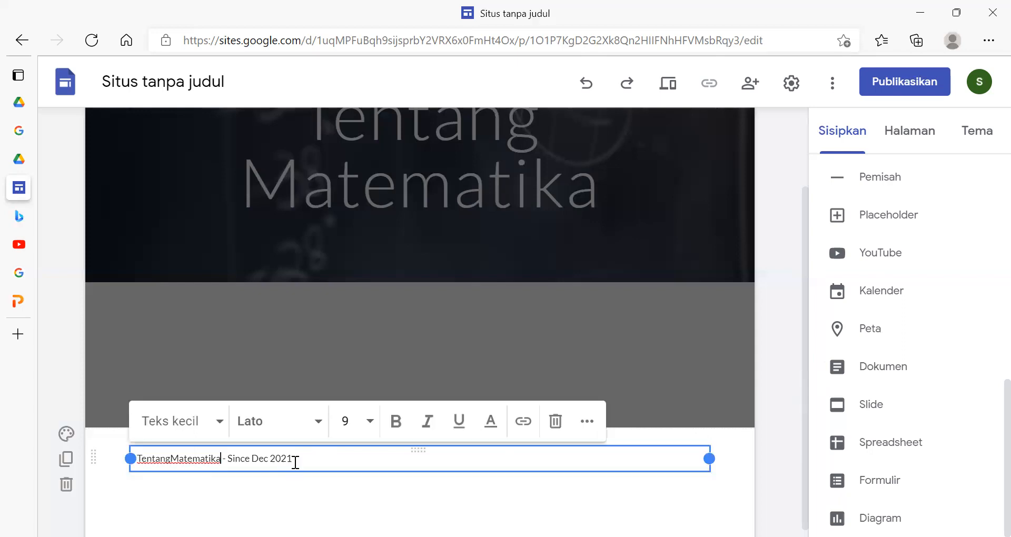
pyautogui.moveTo(299, 455); pyautogui.dragTo(81, 429)
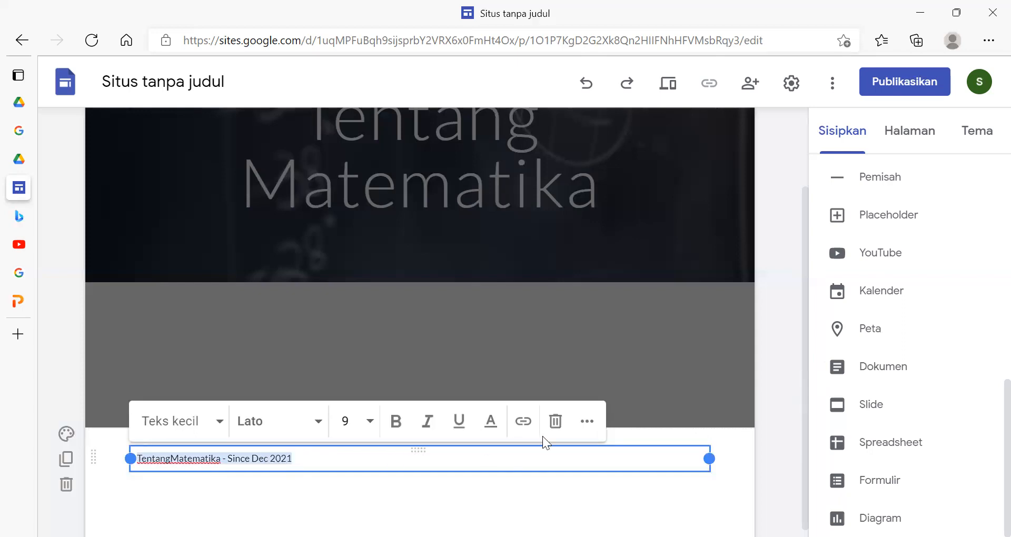
pyautogui.click(586, 422)
pyautogui.click(333, 460)
pyautogui.click(324, 504)
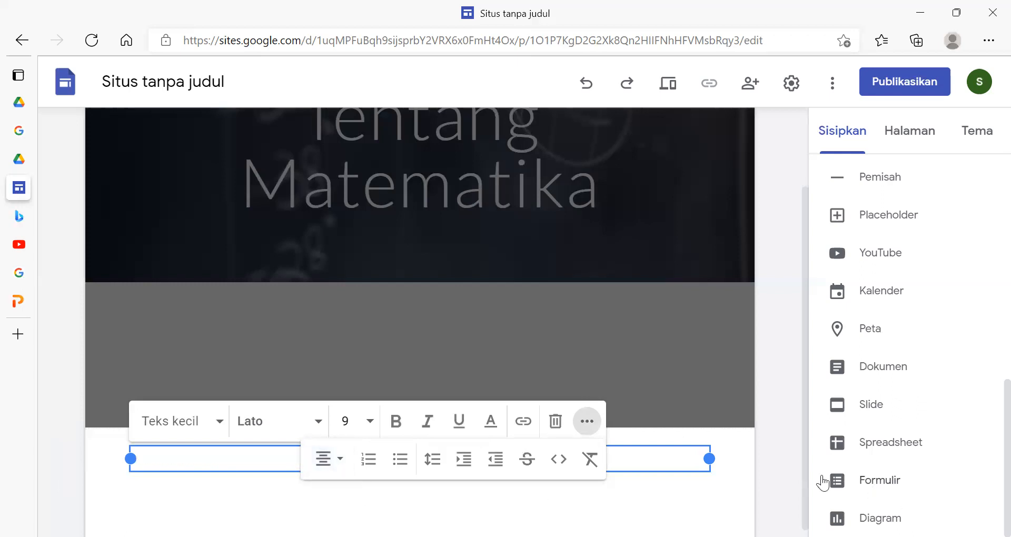
pyautogui.click(781, 468)
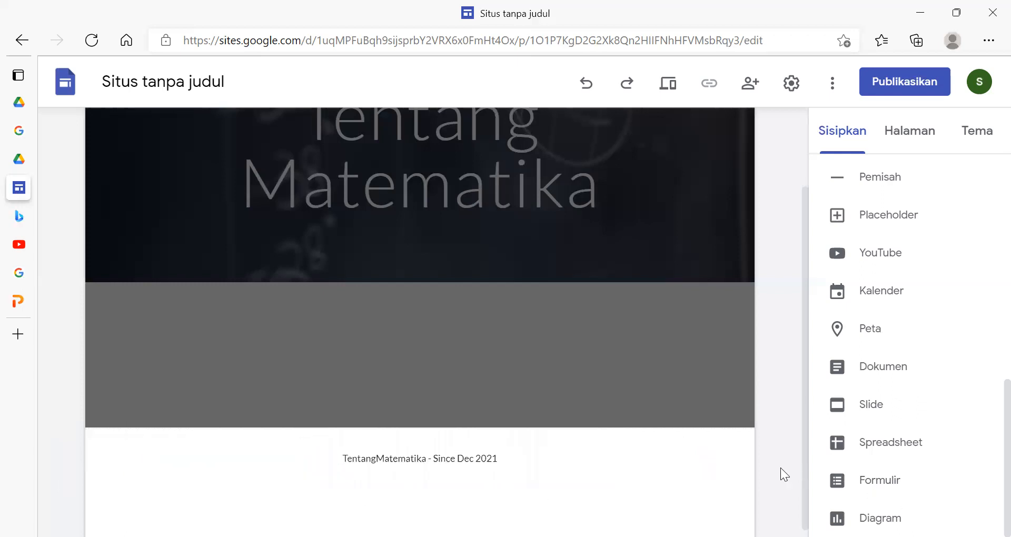
# - Preview the site, check the footer on Halaman Muka and on the Aritmetika page under Latihan Soal, and exit the preview
pyautogui.click(665, 84)
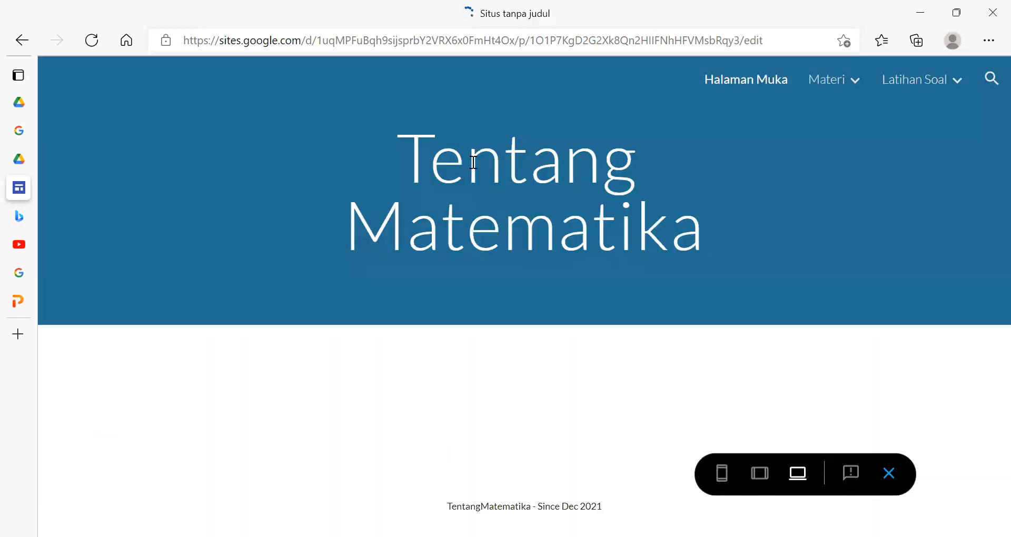
pyautogui.moveTo(861, 70)
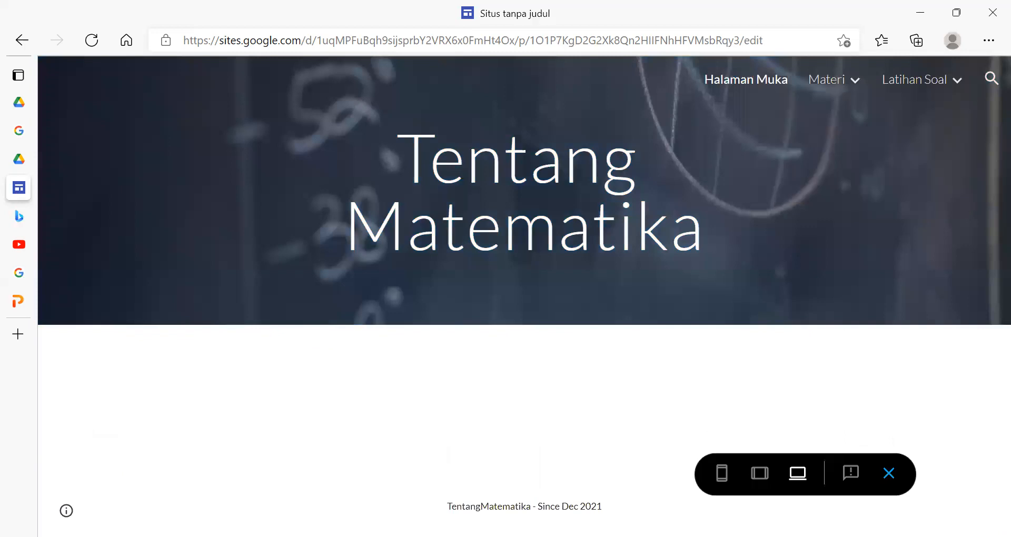
pyautogui.moveTo(899, 86)
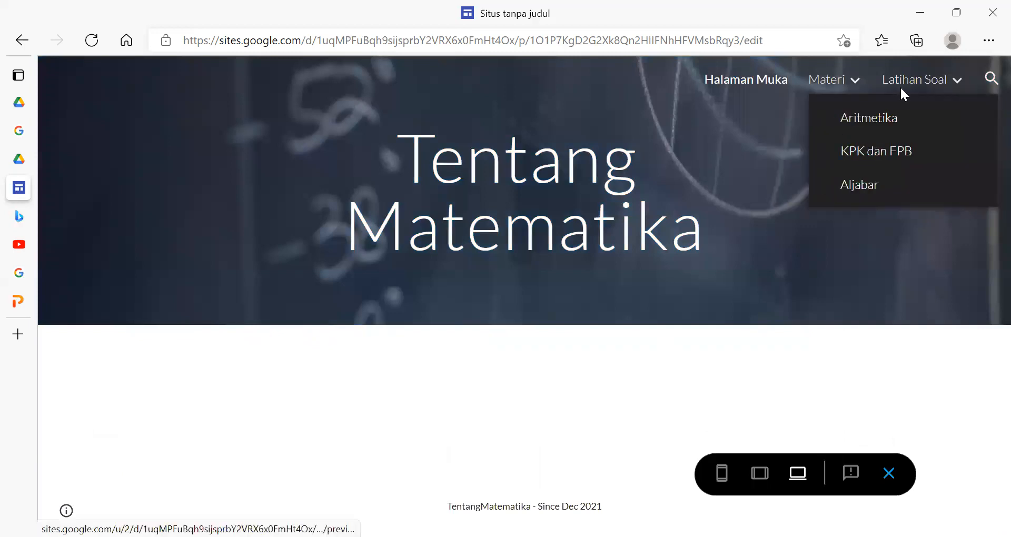
pyautogui.click(898, 134)
pyautogui.scroll(-10, 738, 278)
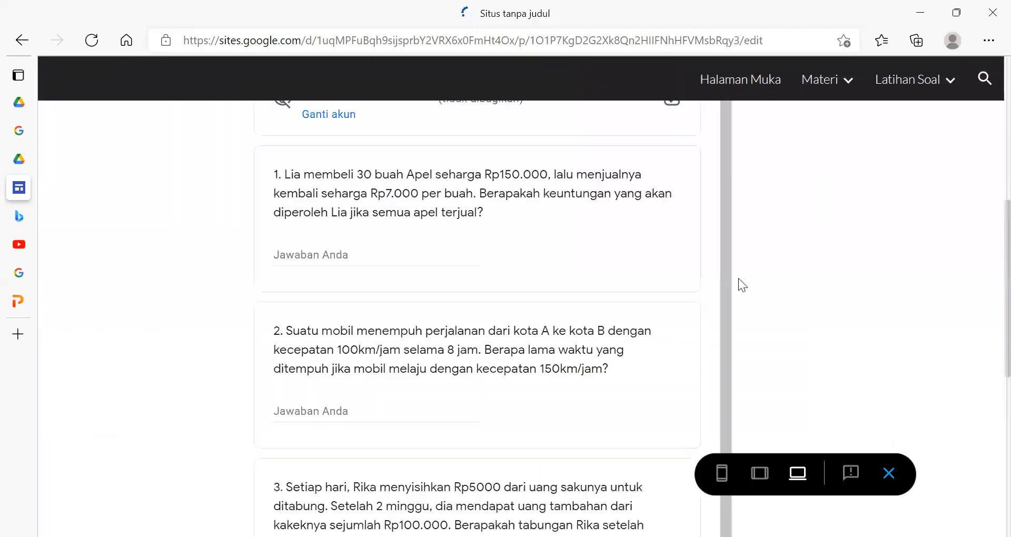
pyautogui.scroll(-9, 739, 278)
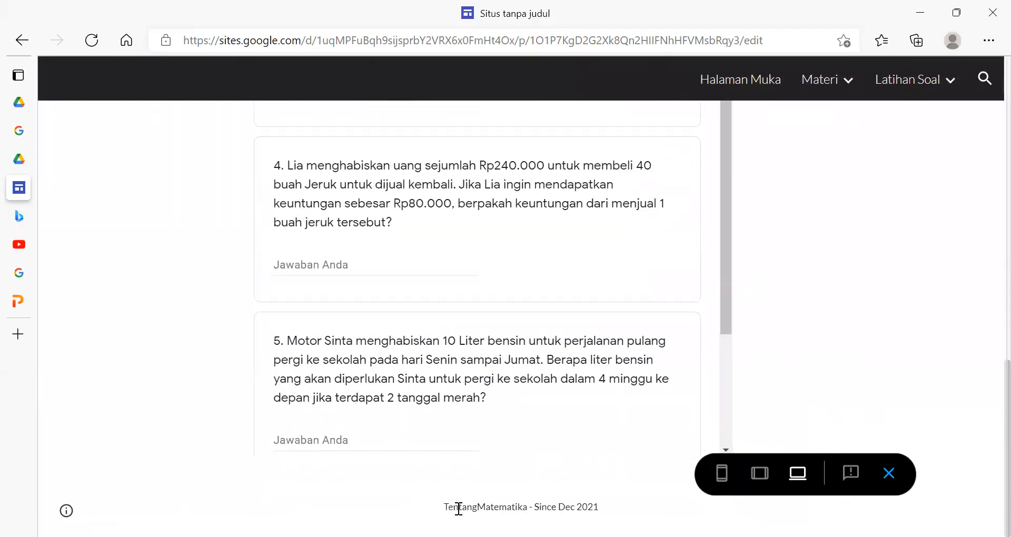
pyautogui.moveTo(446, 506); pyautogui.dragTo(599, 505)
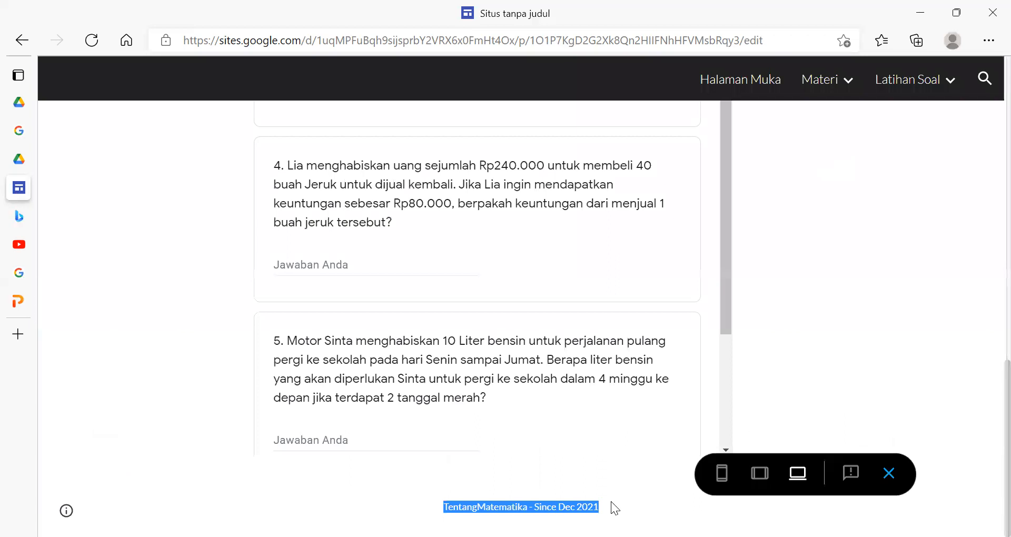
pyautogui.click(885, 399)
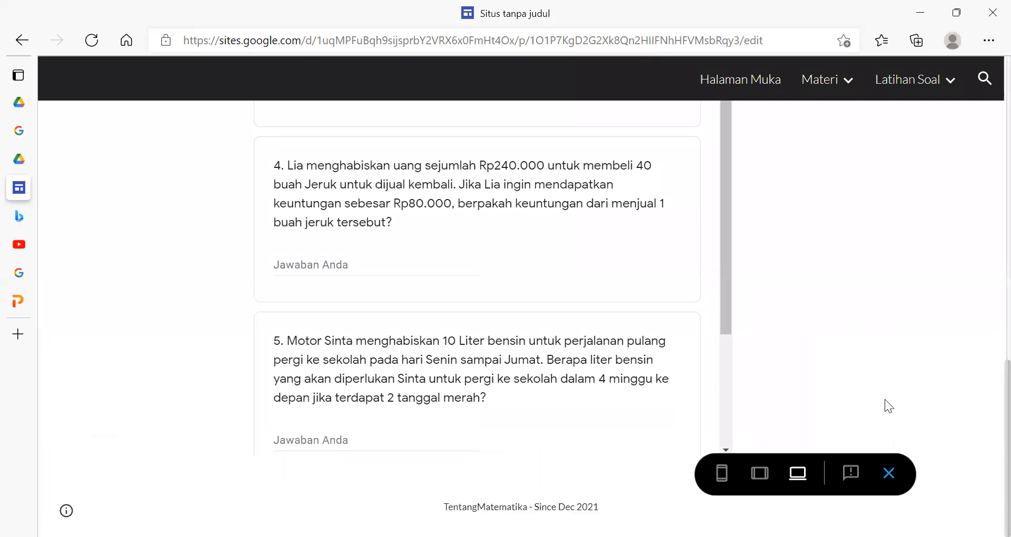
pyautogui.click(890, 472)
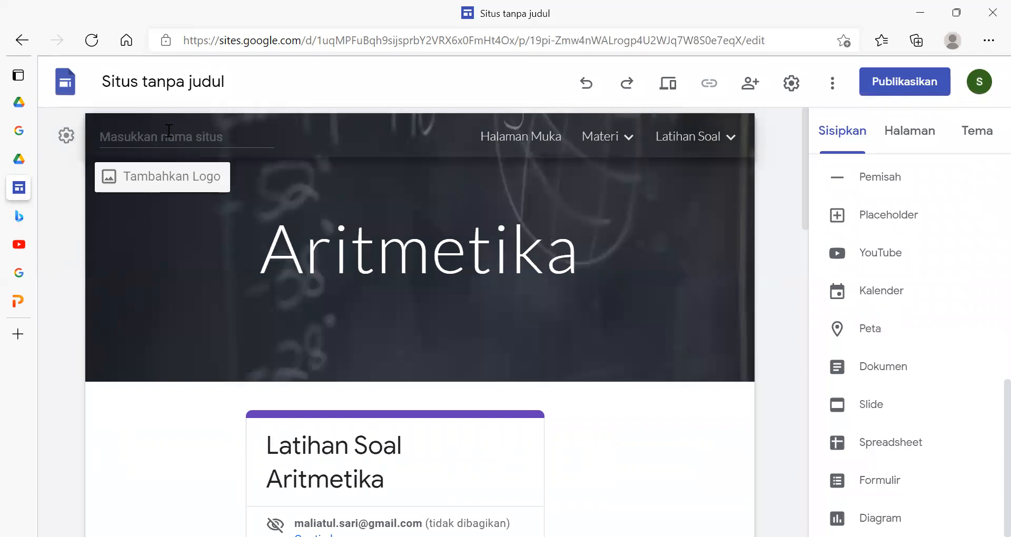
# - Try the Hanya judul header type on the Aritmetika page
pyautogui.moveTo(150, 280)
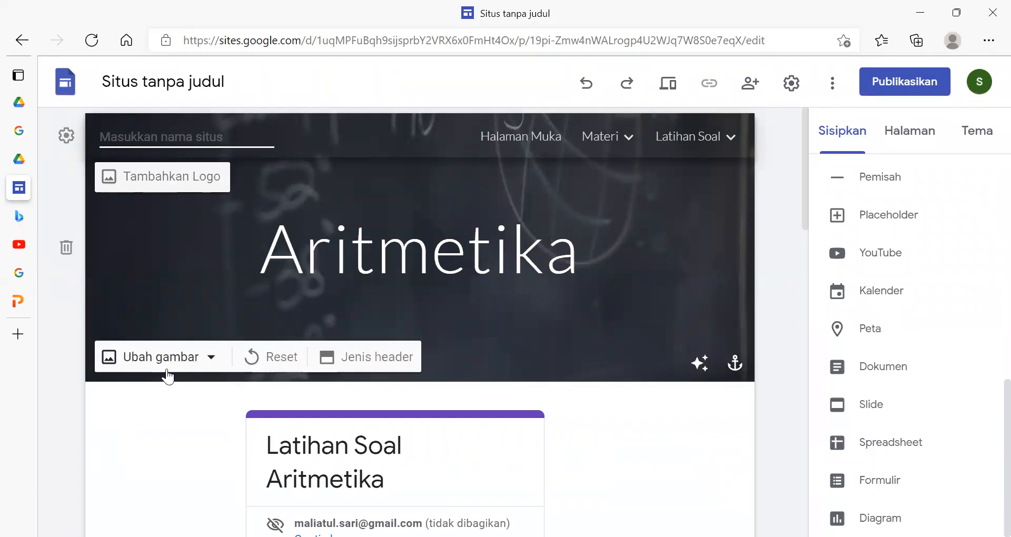
pyautogui.click(358, 360)
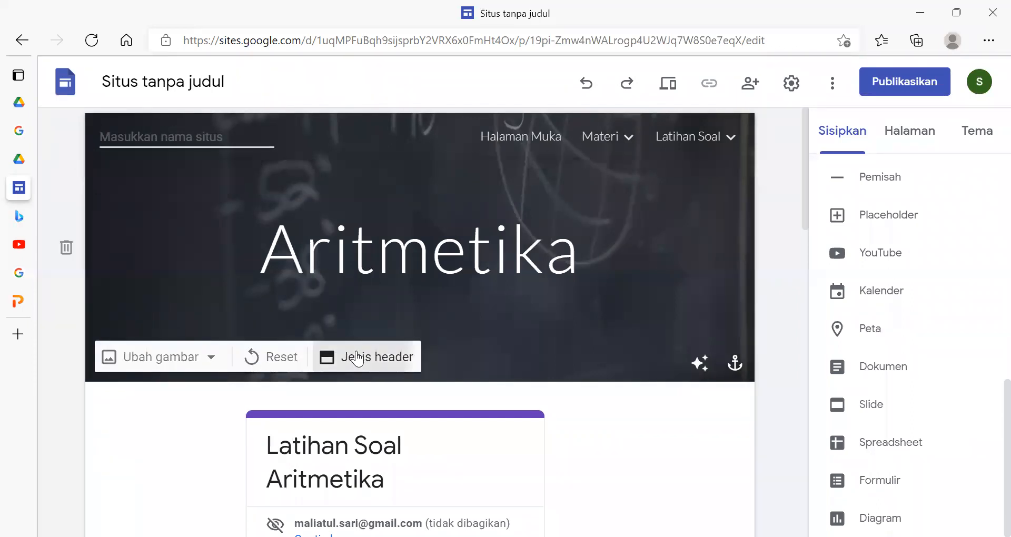
pyautogui.click(493, 351)
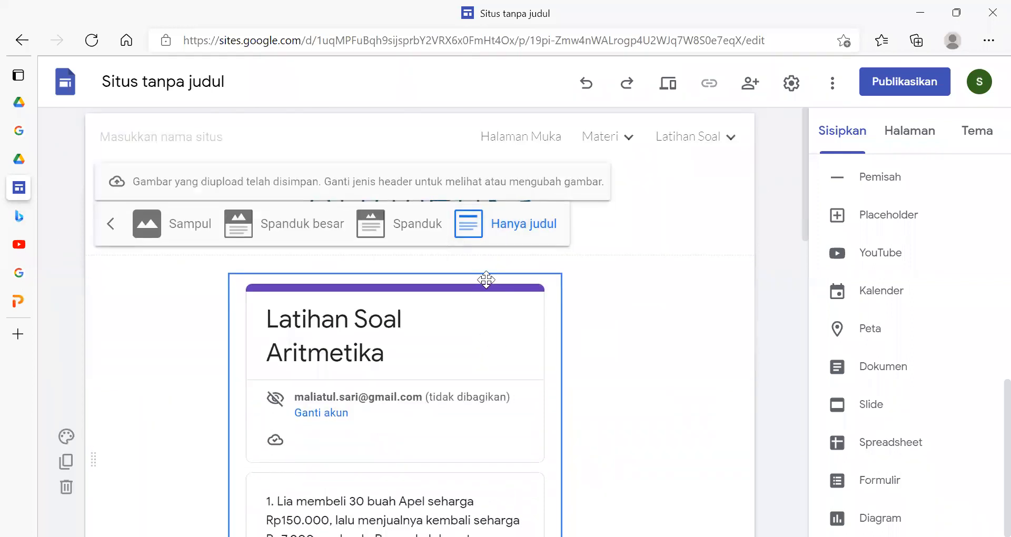
pyautogui.click(701, 189)
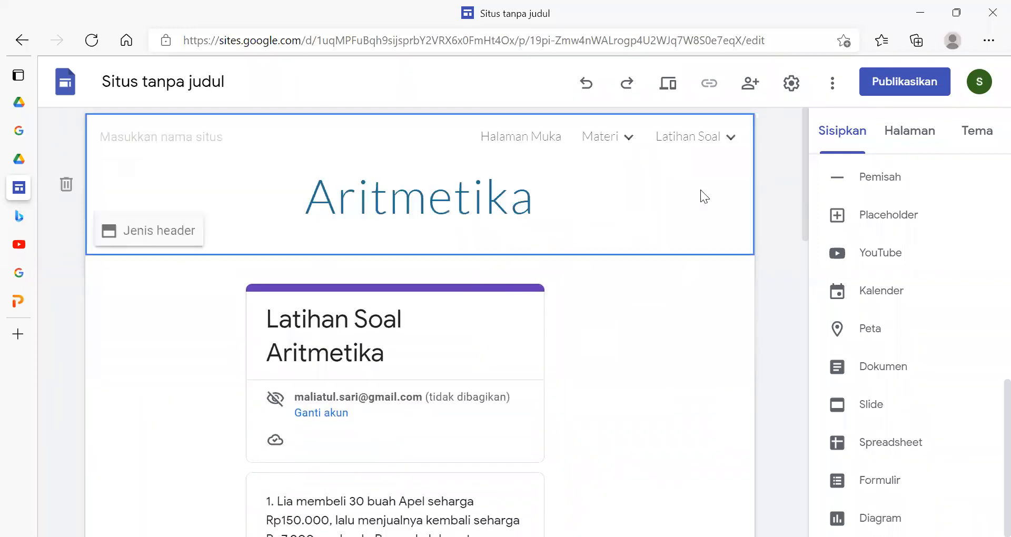
pyautogui.click(453, 197)
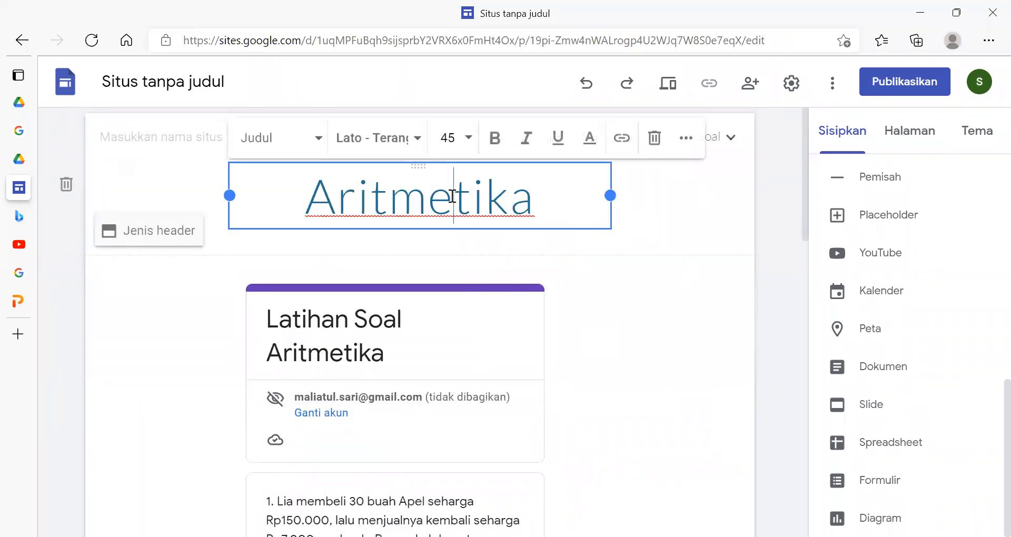
# - Try the Spanduk besar header type on the Aritmetika page, and set the header back to Spanduk
pyautogui.click(170, 229)
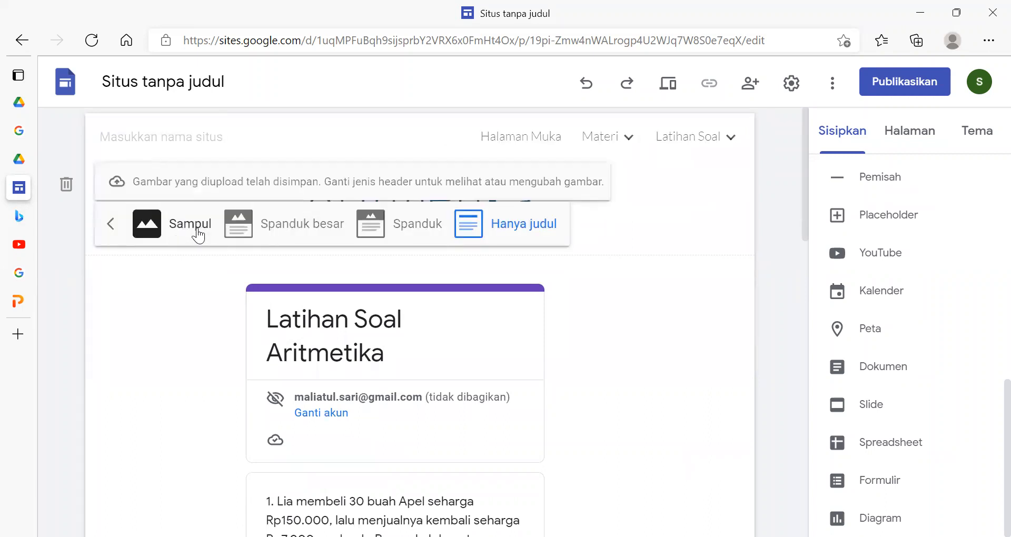
pyautogui.click(251, 227)
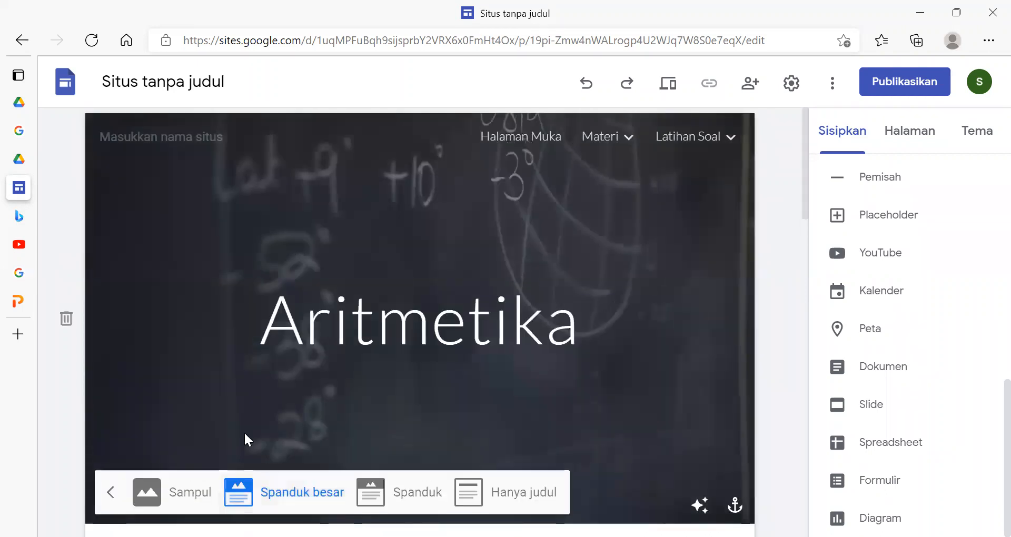
pyautogui.click(107, 494)
pyautogui.click(178, 503)
pyautogui.click(182, 503)
pyautogui.click(332, 498)
pyautogui.click(371, 492)
pyautogui.click(700, 410)
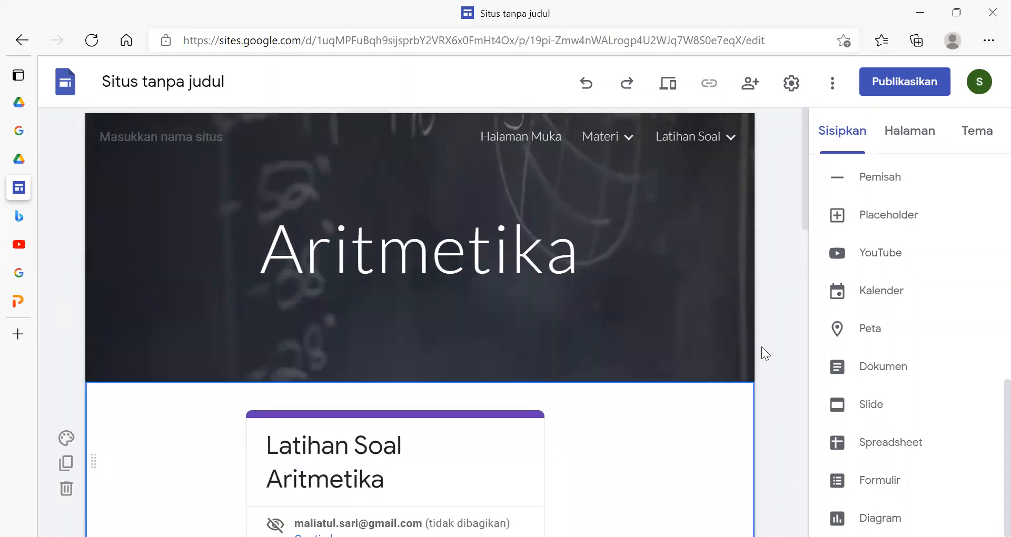
pyautogui.scroll(-5, 761, 342)
pyautogui.scroll(5, 760, 336)
pyautogui.moveTo(165, 377)
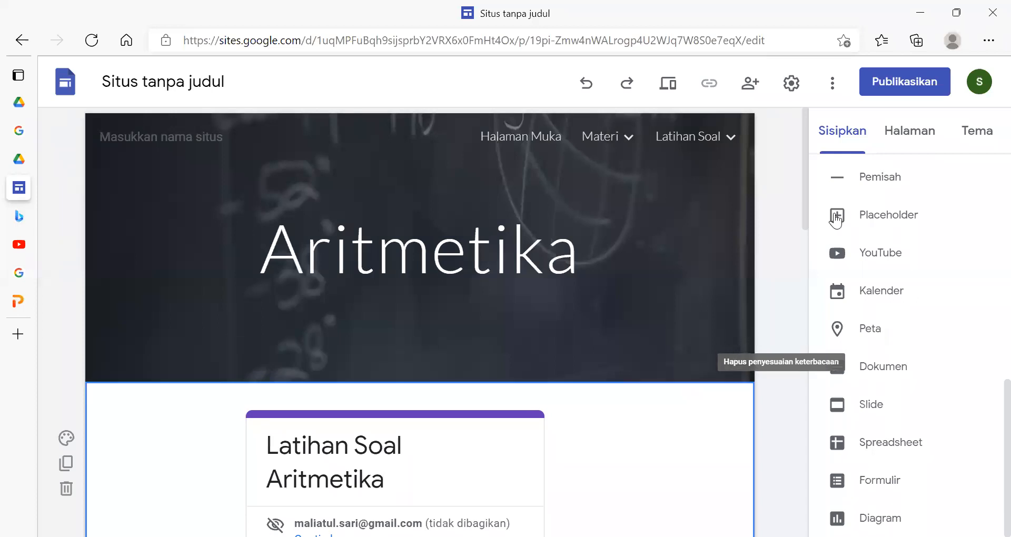
pyautogui.click(818, 220)
pyautogui.scroll(4, 774, 275)
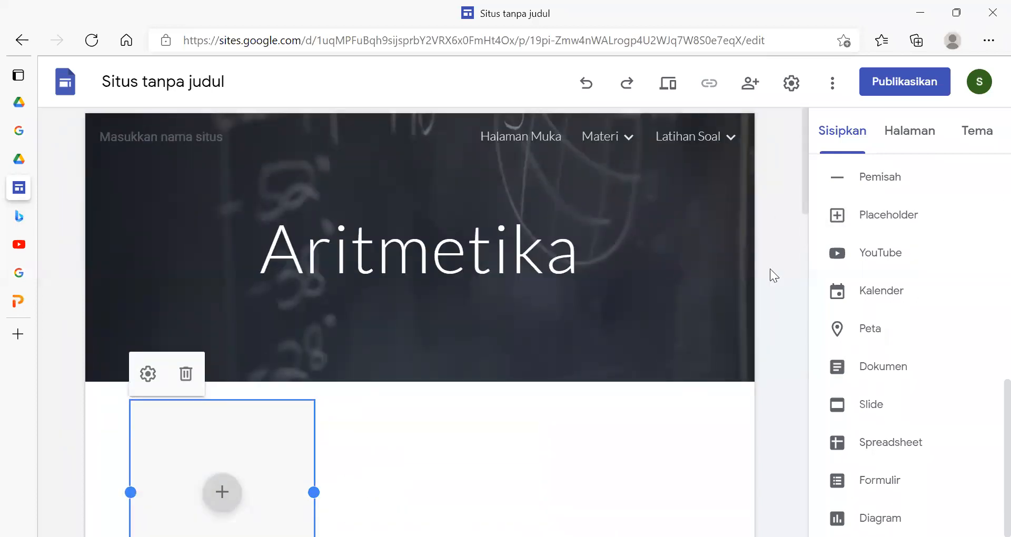
pyautogui.scroll(-6, 316, 395)
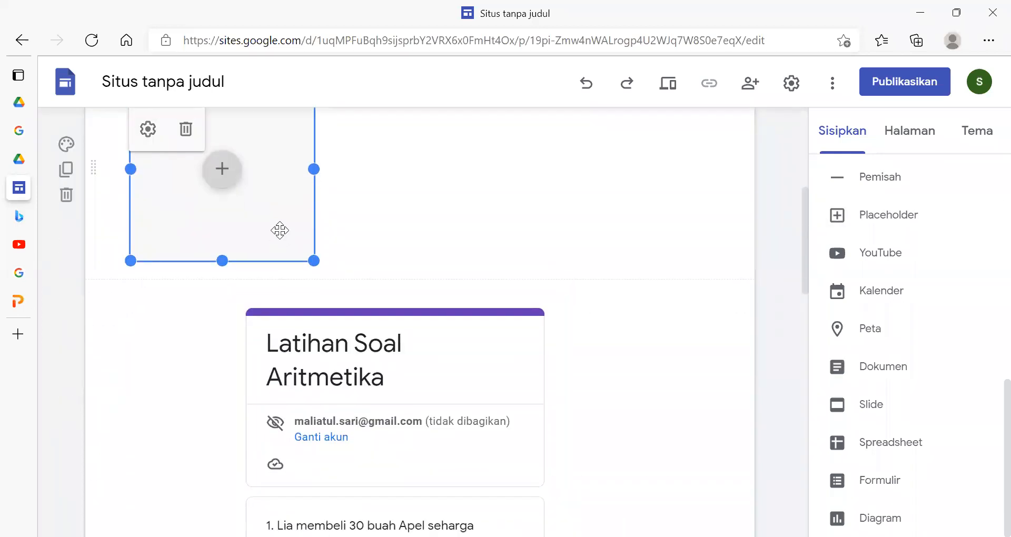
pyautogui.press('Delete')
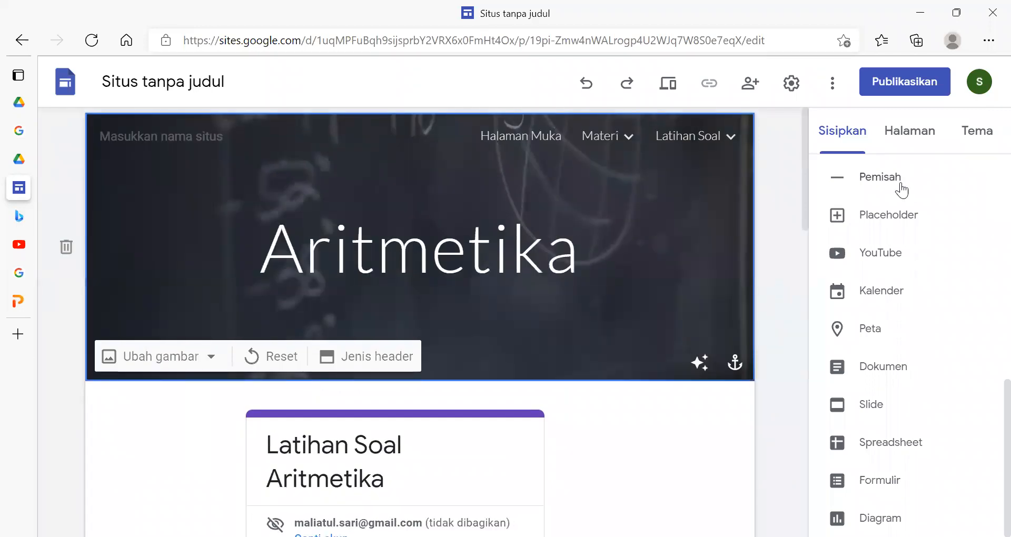
pyautogui.click(910, 132)
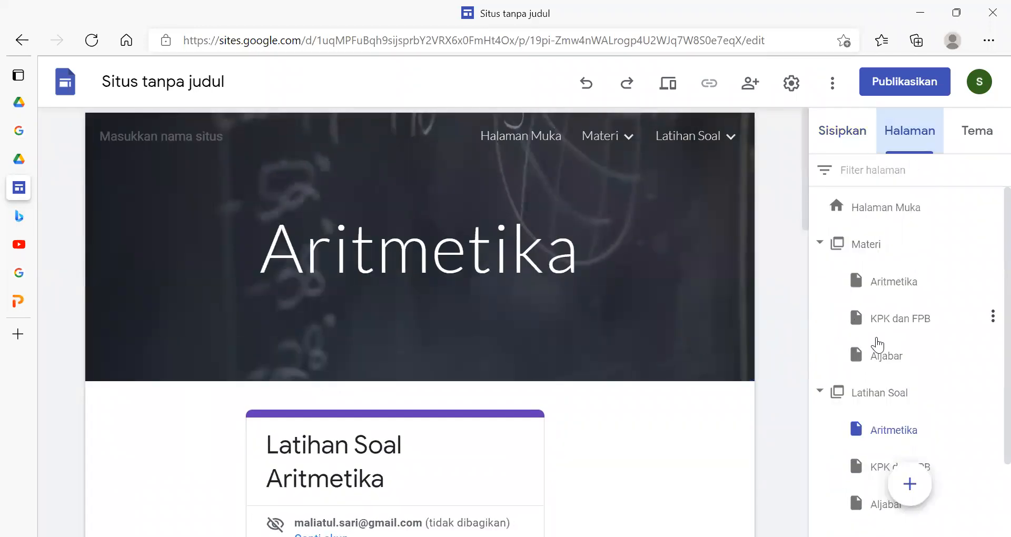
pyautogui.moveTo(893, 507)
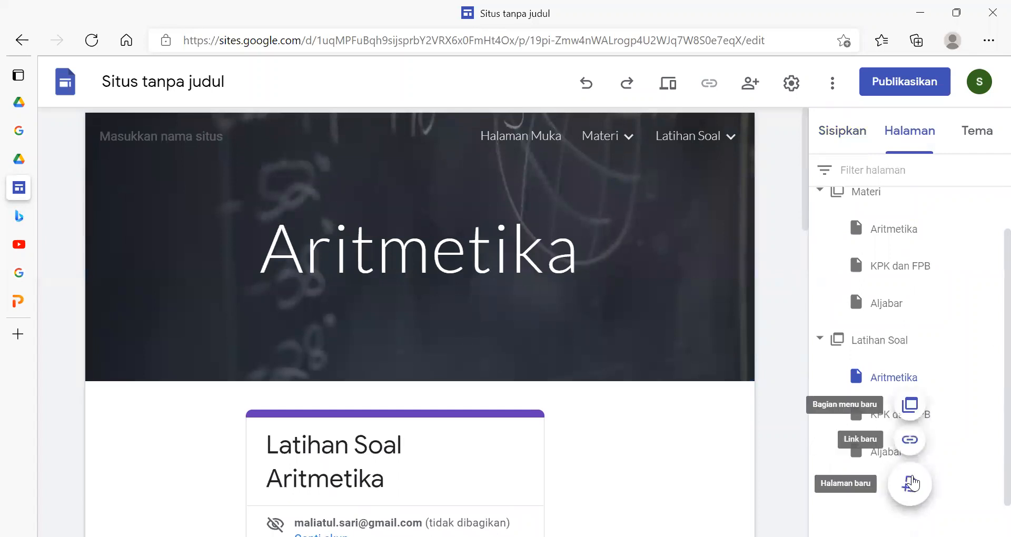
pyautogui.click(913, 482)
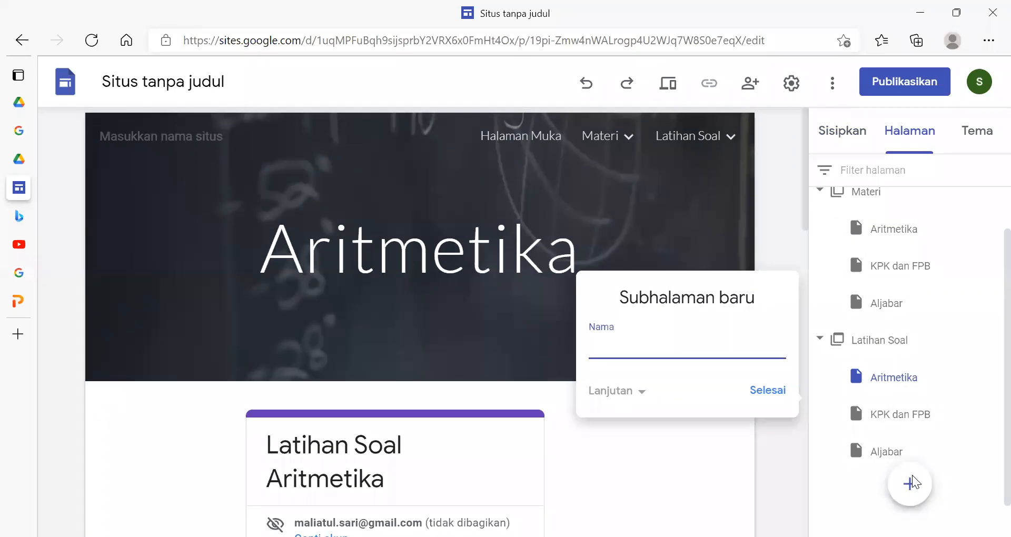
pyautogui.click(664, 444)
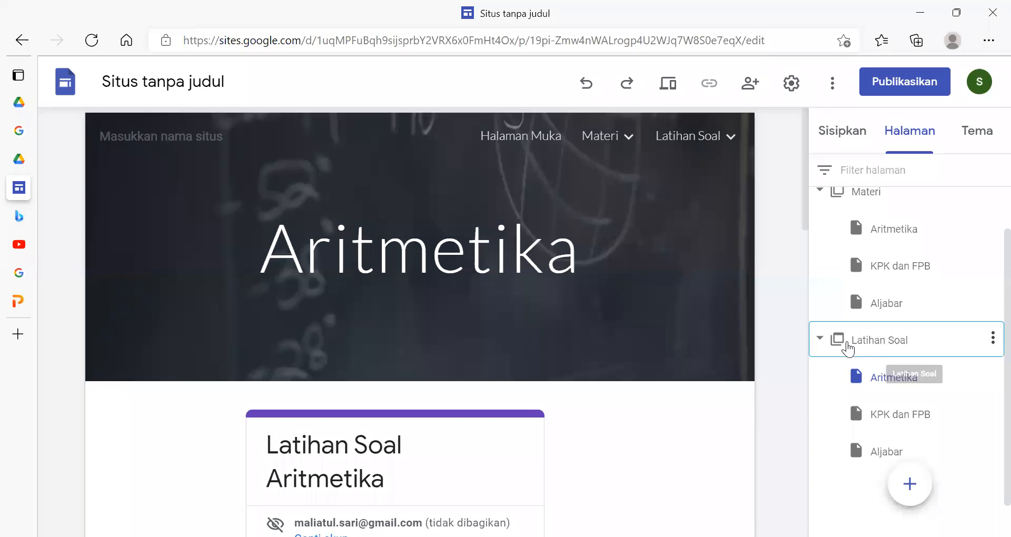
# - Collapse the Materi and Latihan Soal sections and add a new top-level page named Daftar Hadir
pyautogui.scroll(2, 848, 348)
pyautogui.click(820, 244)
pyautogui.click(820, 280)
pyautogui.moveTo(920, 497)
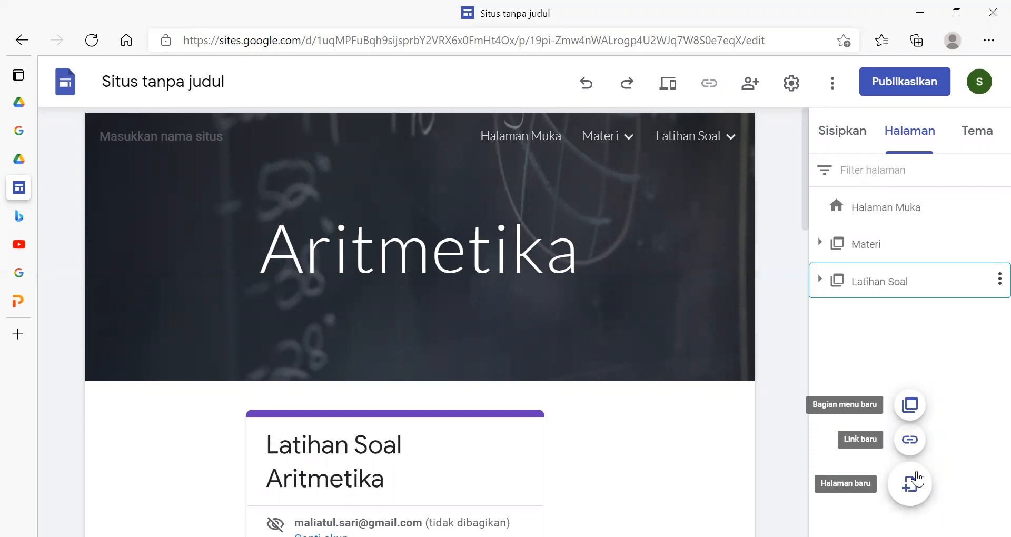
pyautogui.click(908, 490)
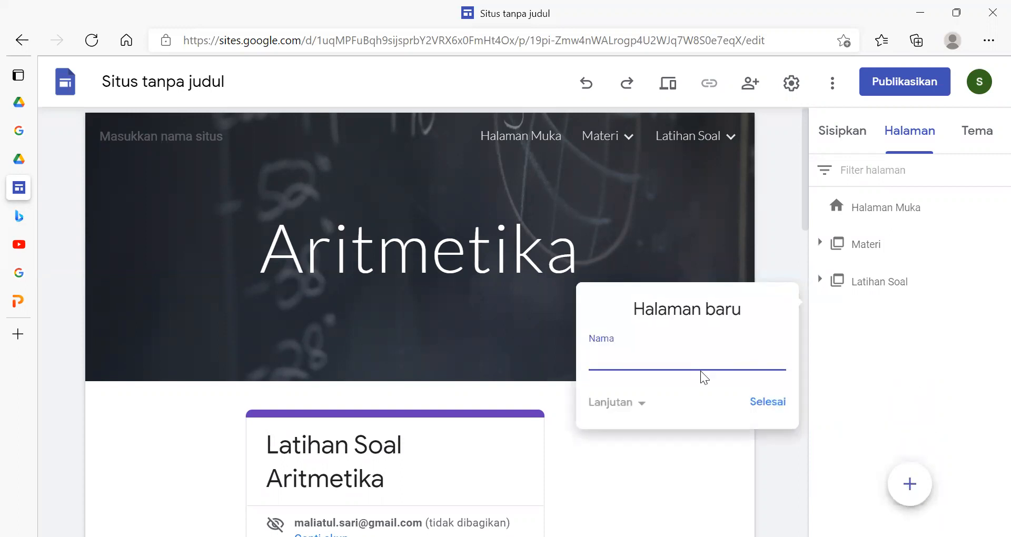
pyautogui.write('Daftar Hadir')
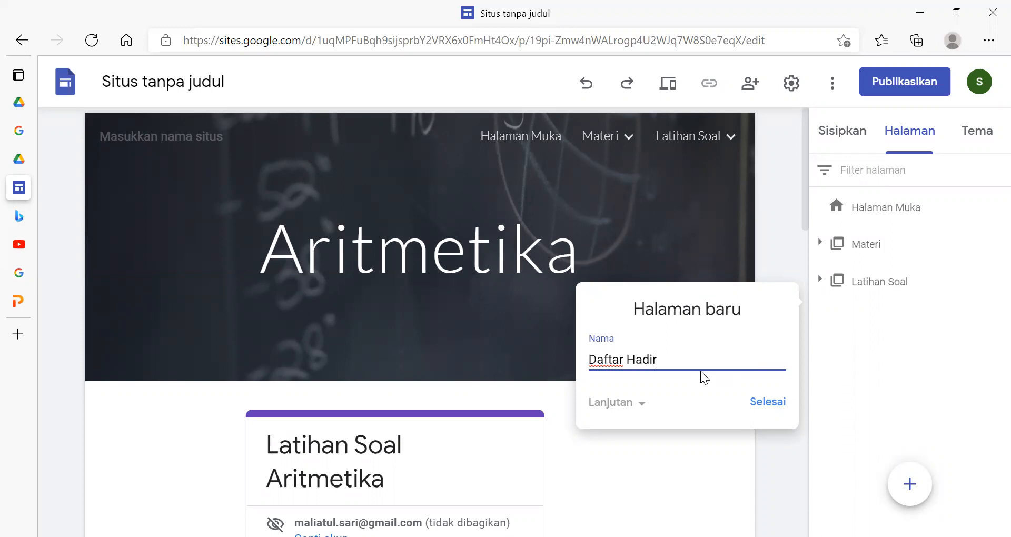
pyautogui.click(769, 403)
# - Check Halaman Muka and the Daftar Hadir page through the site navigation, and look over the forms available for insertion
pyautogui.moveTo(918, 480)
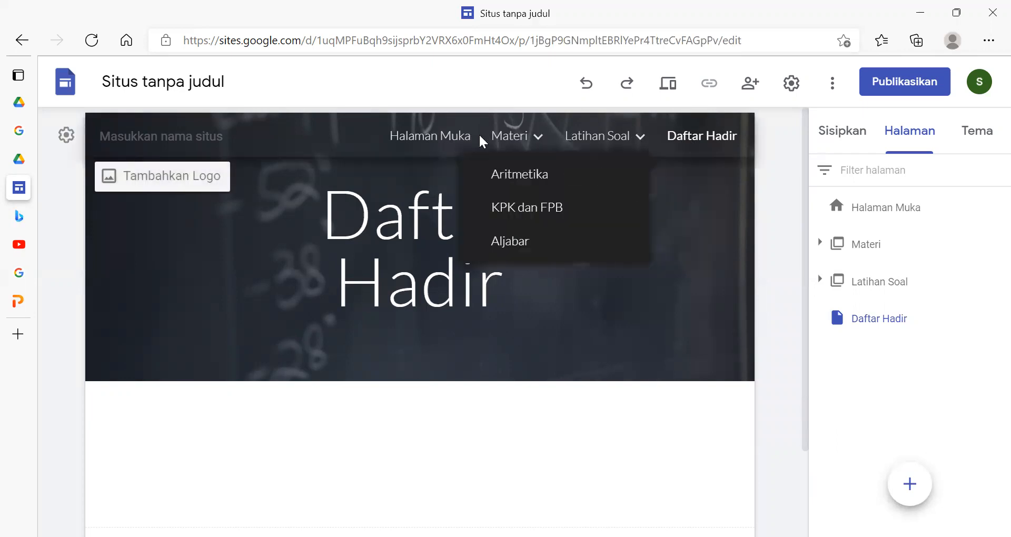
pyautogui.click(451, 139)
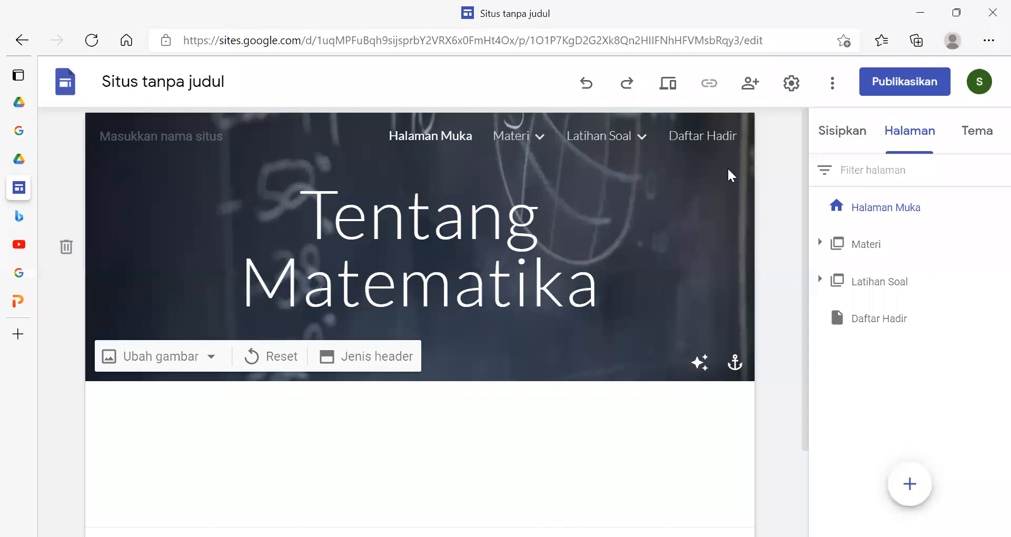
pyautogui.click(704, 136)
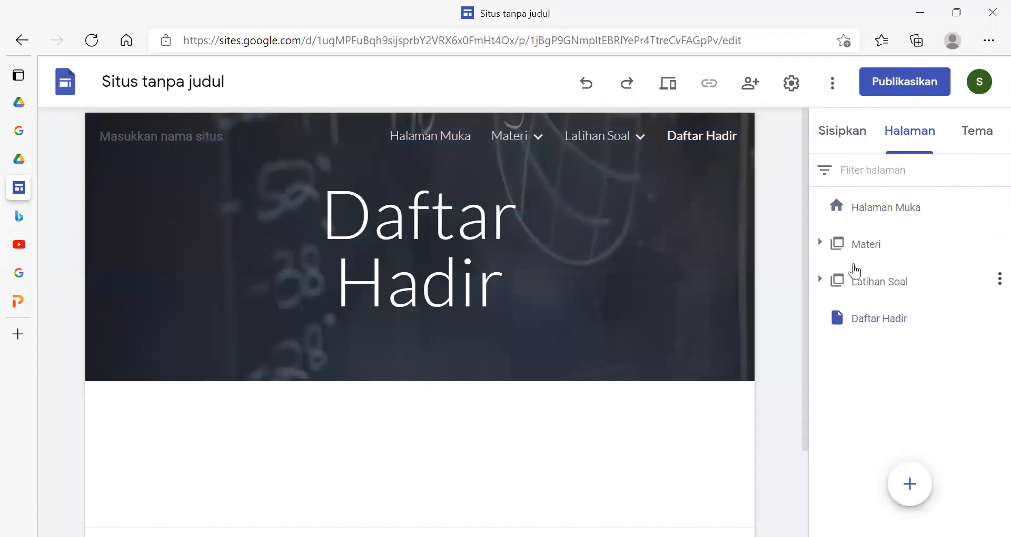
pyautogui.click(839, 138)
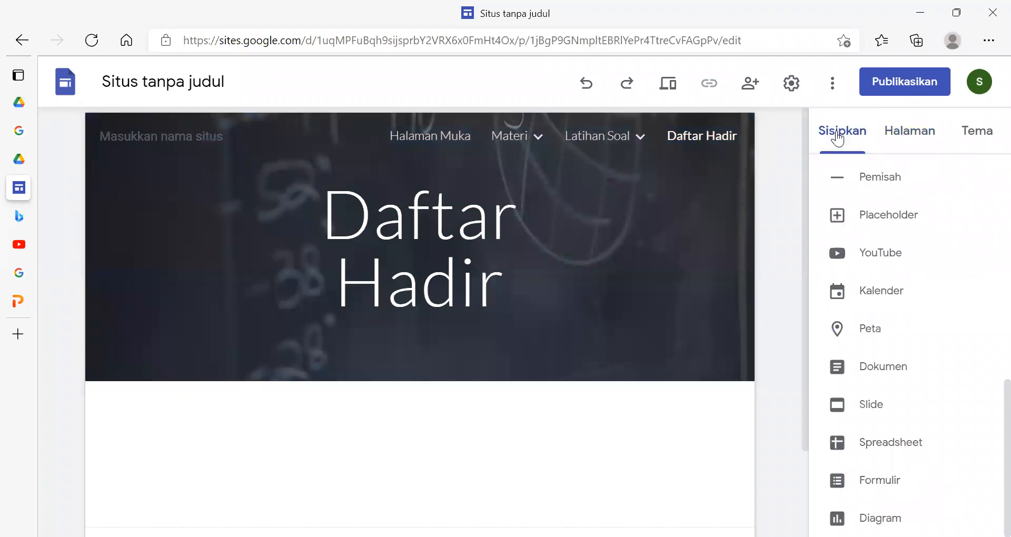
pyautogui.click(888, 483)
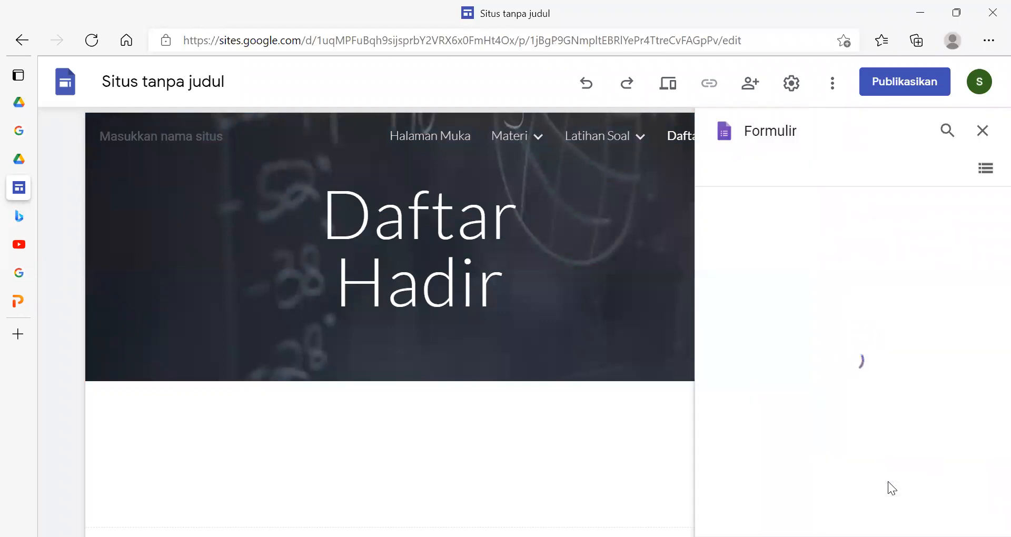
pyautogui.click(981, 140)
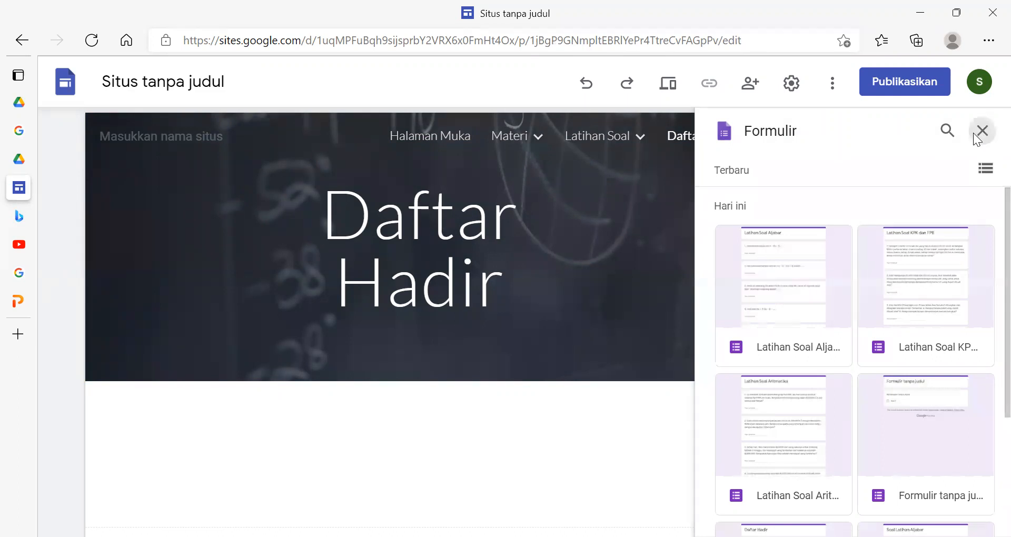
# - Switch to the Multimedia pembelajaran berbasis WEB folder in Google Drive and open Formulir tanpa judul
pyautogui.moveTo(27, 160)
pyautogui.click(79, 158)
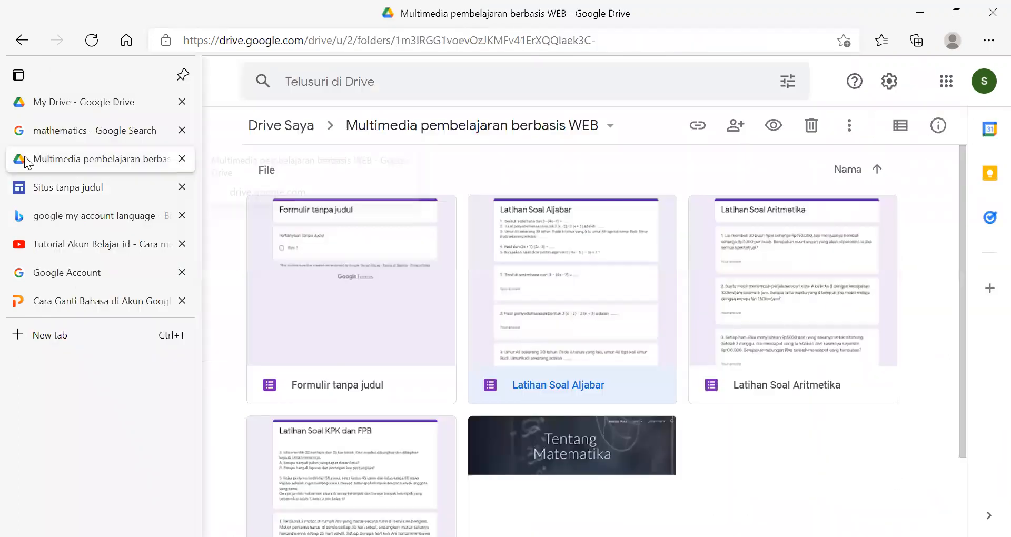
pyautogui.scroll(-2, 685, 453)
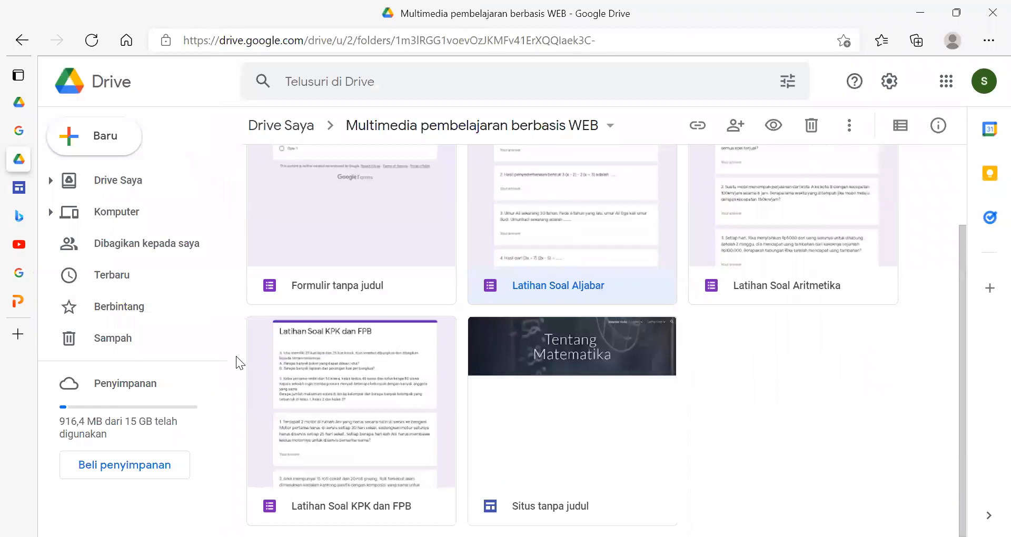
pyautogui.scroll(2, 409, 311)
pyautogui.click(410, 317)
pyautogui.doubleClick(406, 312)
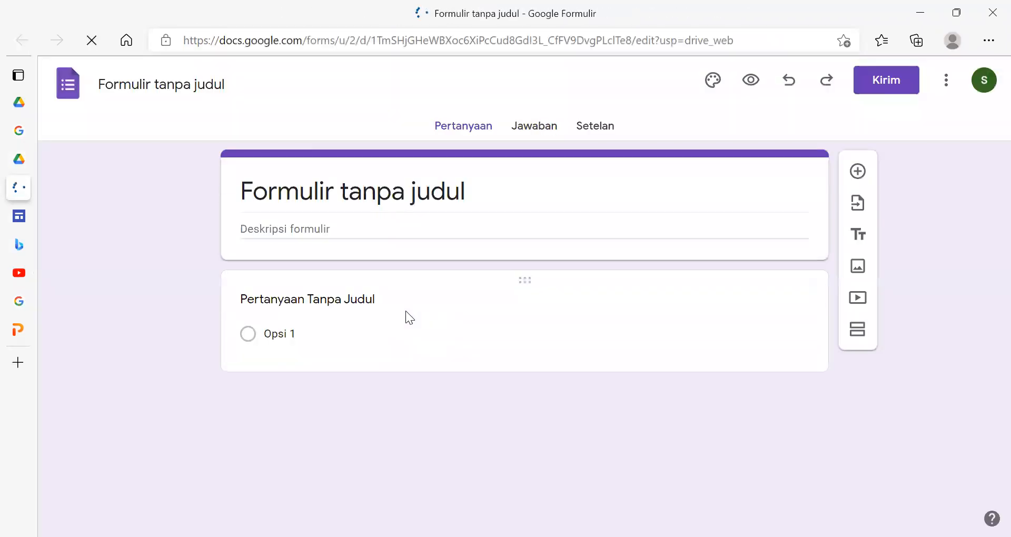
# - Replace the form's heading with Daftar Hadir and leave its description empty
pyautogui.click(403, 190)
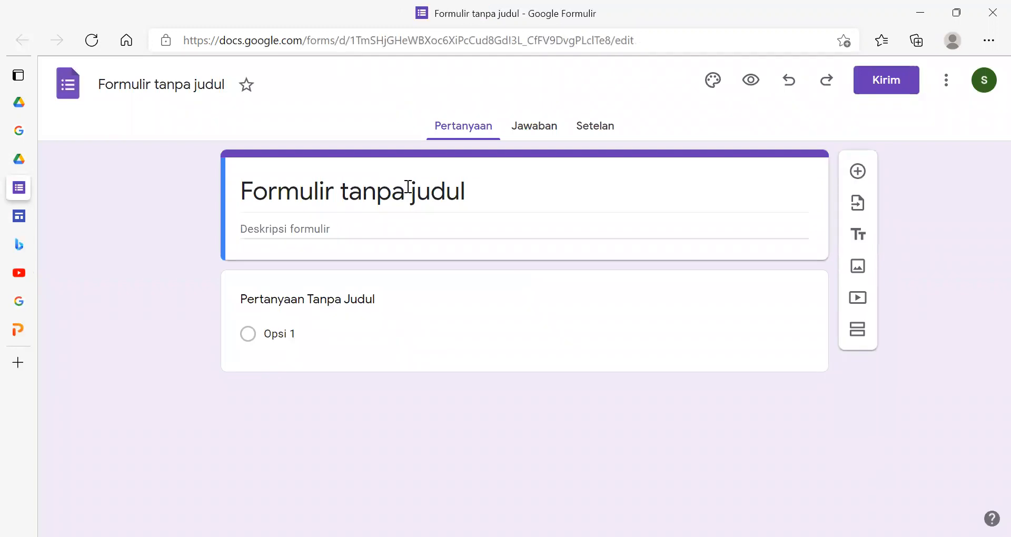
pyautogui.moveTo(473, 191); pyautogui.dragTo(190, 200)
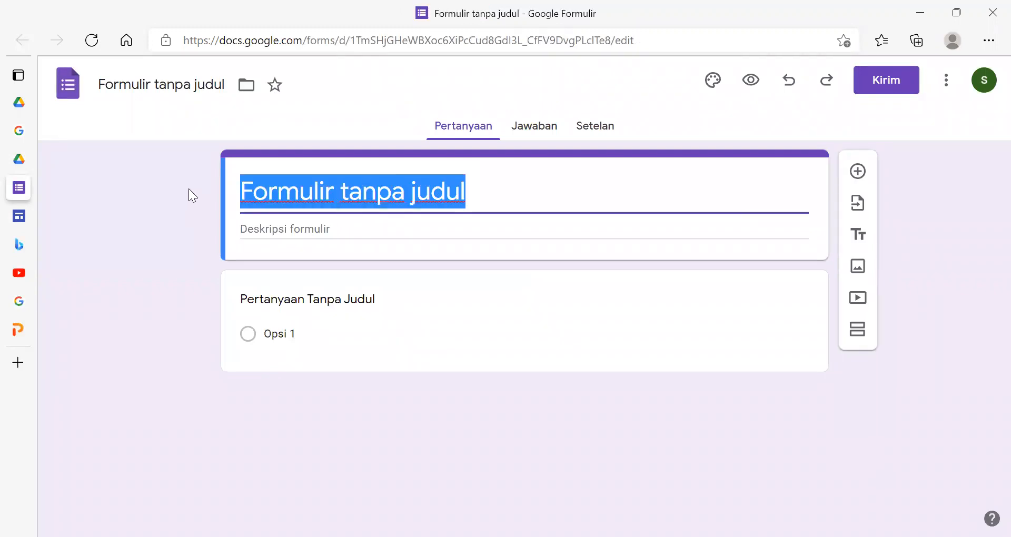
pyautogui.press('BackSpace')
pyautogui.write('Dafta')
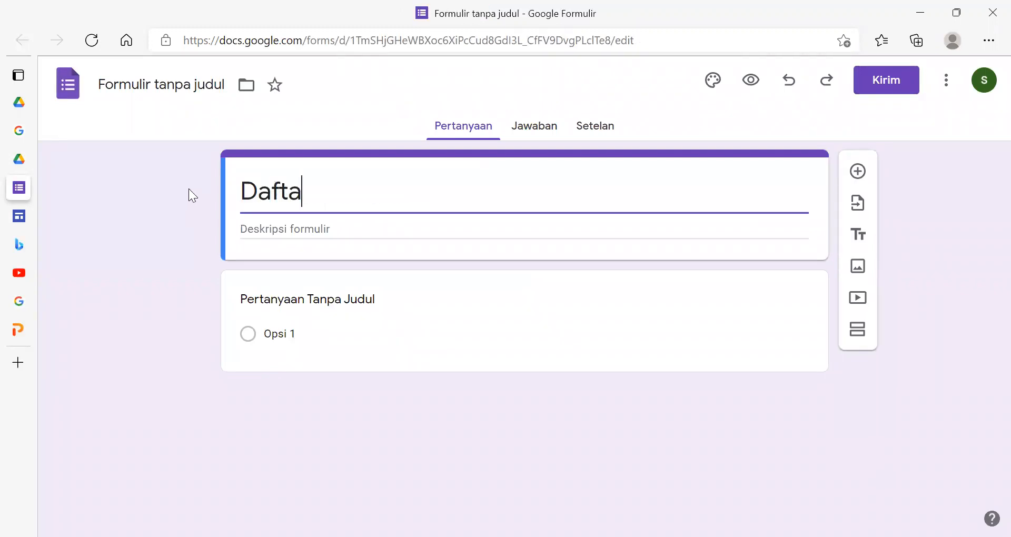
pyautogui.write('r Hadir')
pyautogui.click(305, 226)
pyautogui.write('I')
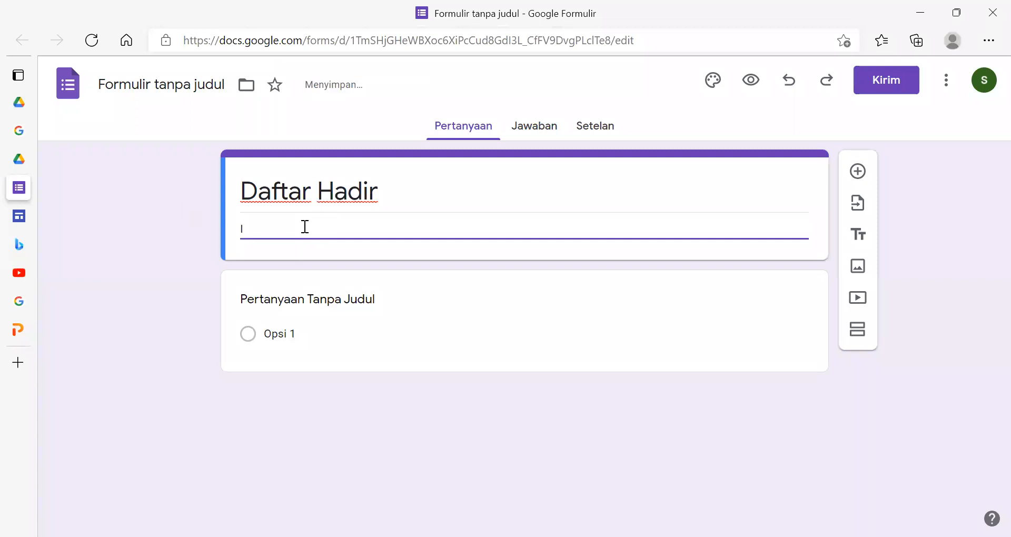
pyautogui.press('BackSpace')
# - Turn the first question into a Jawaban singkat question titled Nama
pyautogui.click(332, 290)
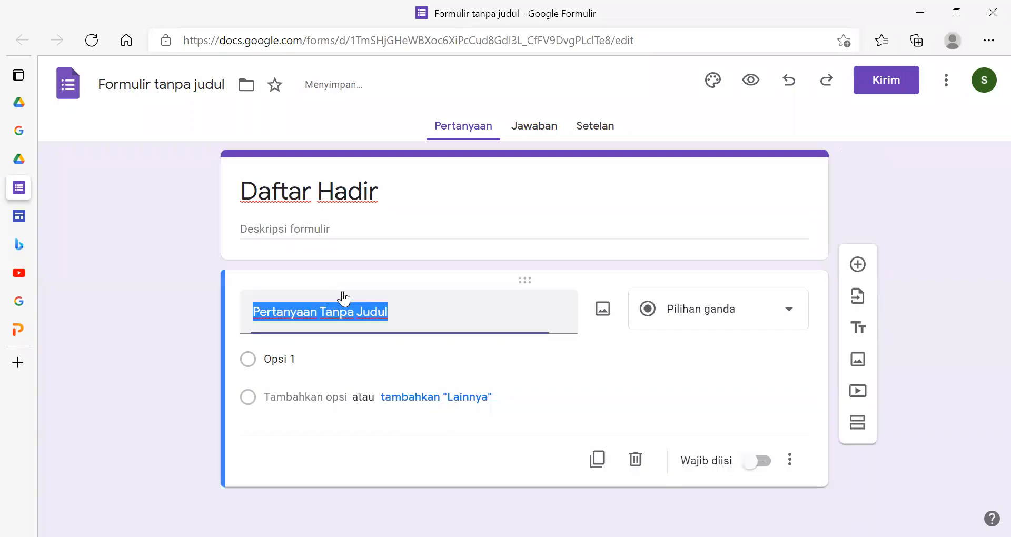
pyautogui.click(798, 314)
pyautogui.click(711, 108)
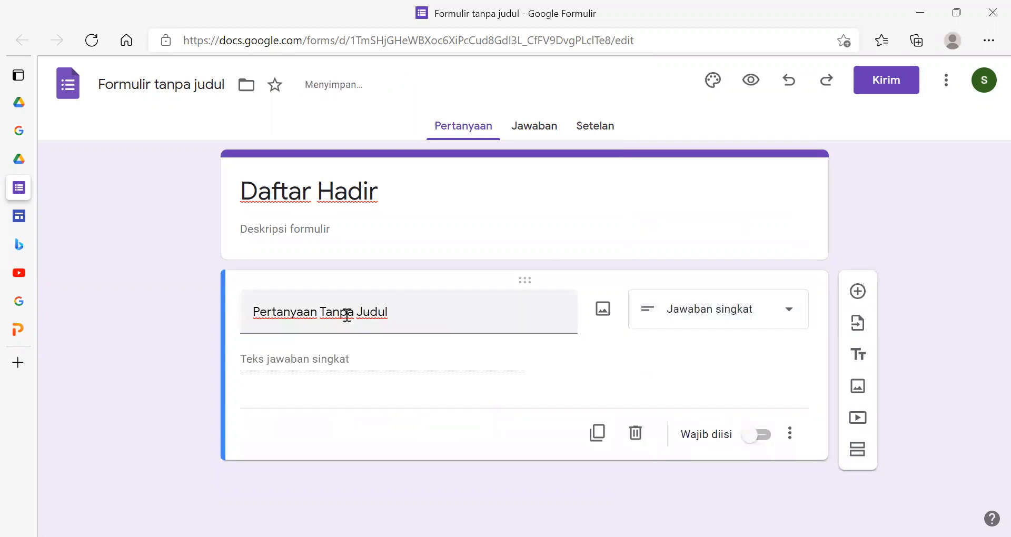
pyautogui.tripleClick(347, 315)
pyautogui.write('nA')
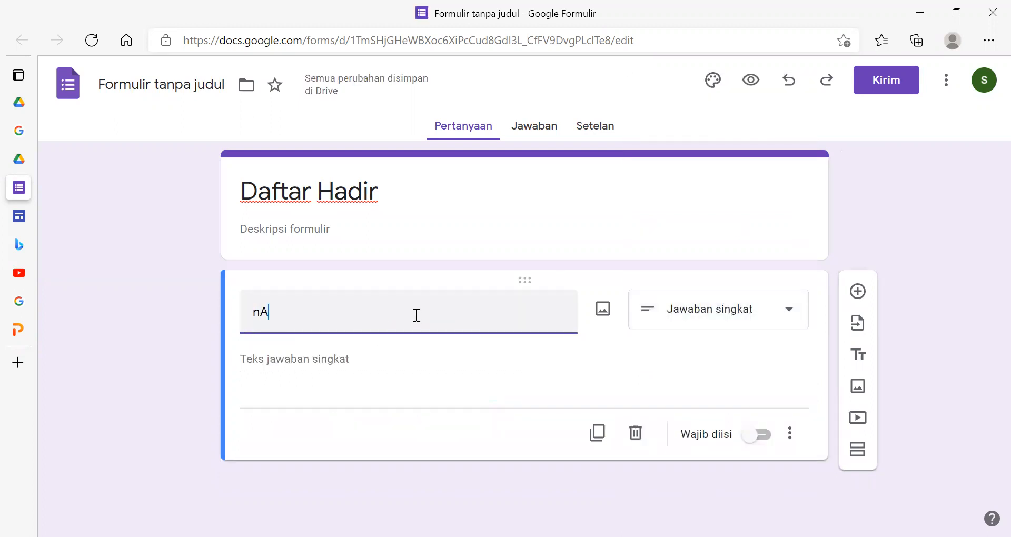
pyautogui.press('BackSpace')
pyautogui.press('BackSpace')
pyautogui.write('Nama')
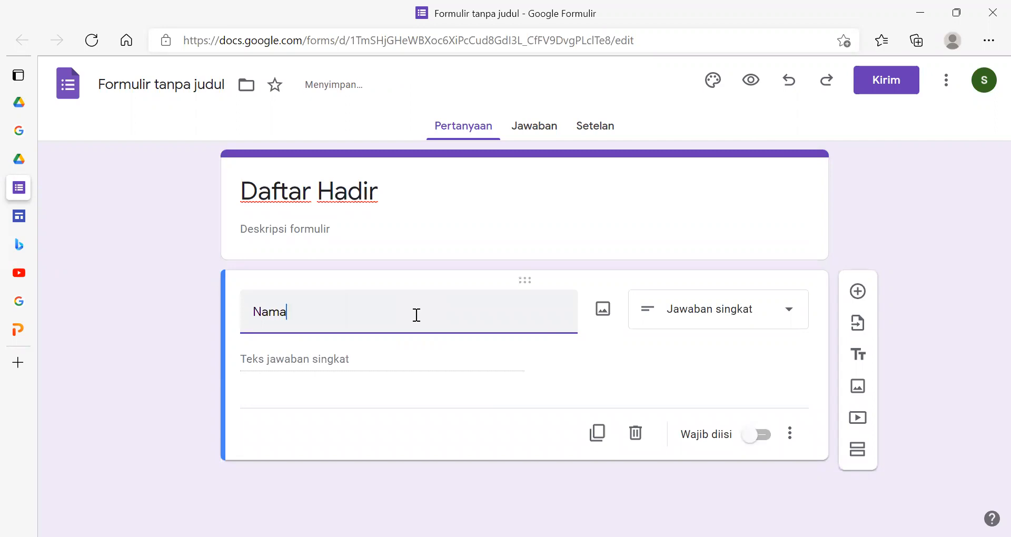
pyautogui.click(895, 349)
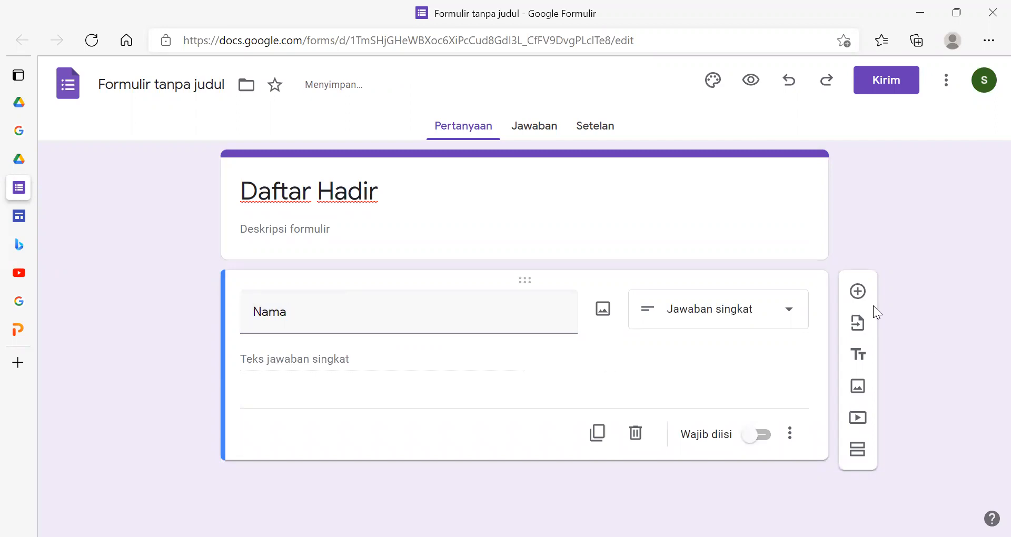
# - Add a second question titled Kelas with the Jawaban singkat answer type
pyautogui.click(859, 291)
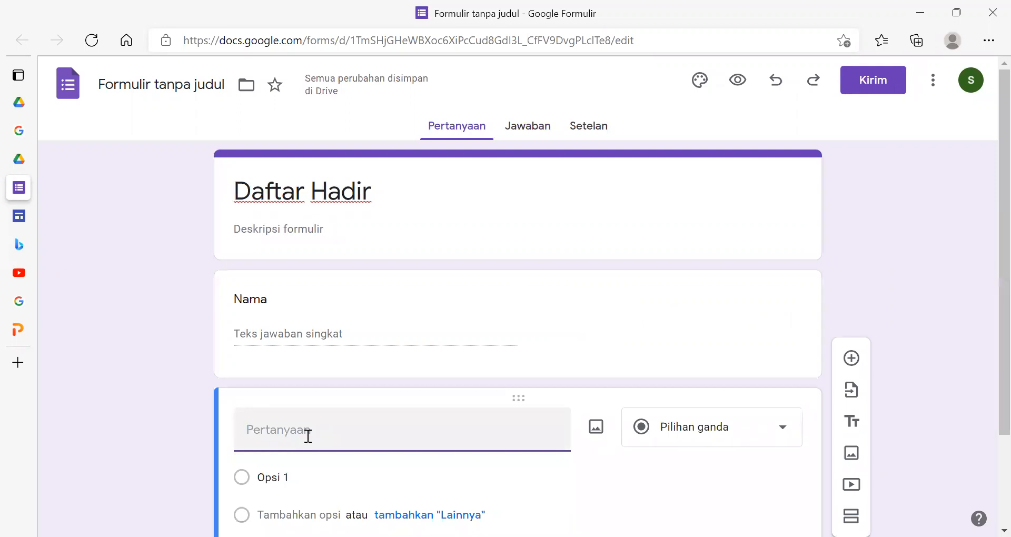
pyautogui.write('Kelas')
pyautogui.click(679, 442)
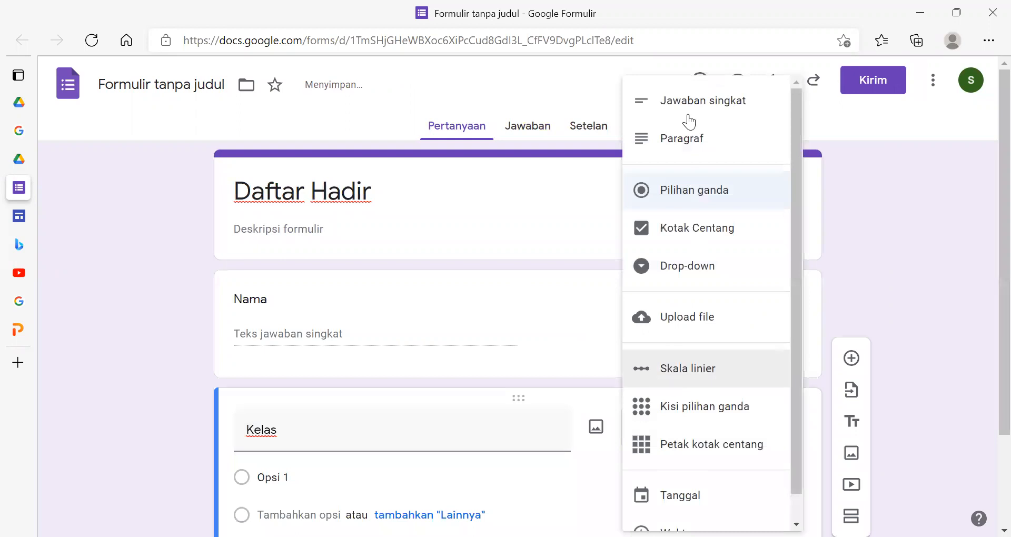
pyautogui.click(689, 102)
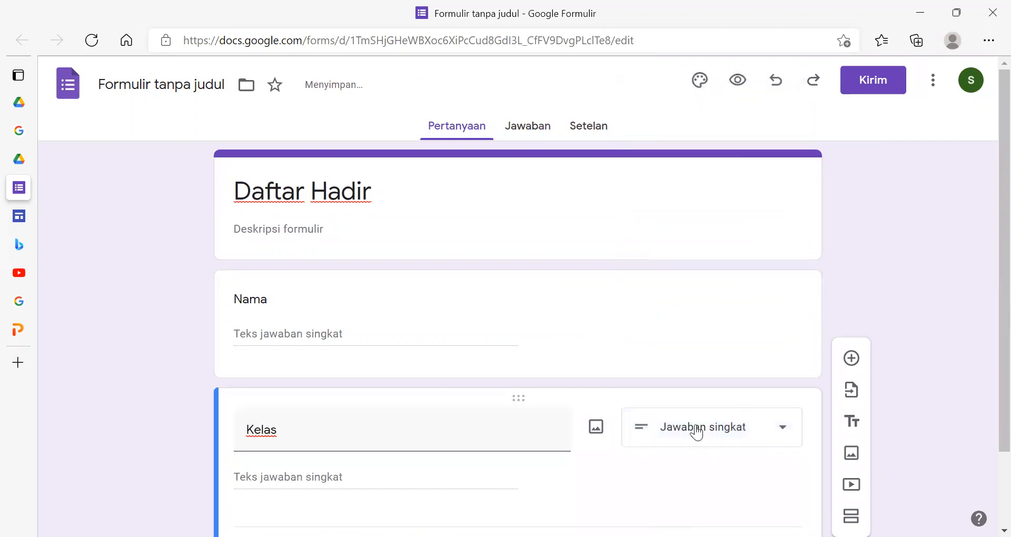
# - Add a third question titled Nomer Absen with the Jawaban singkat answer type
pyautogui.click(851, 359)
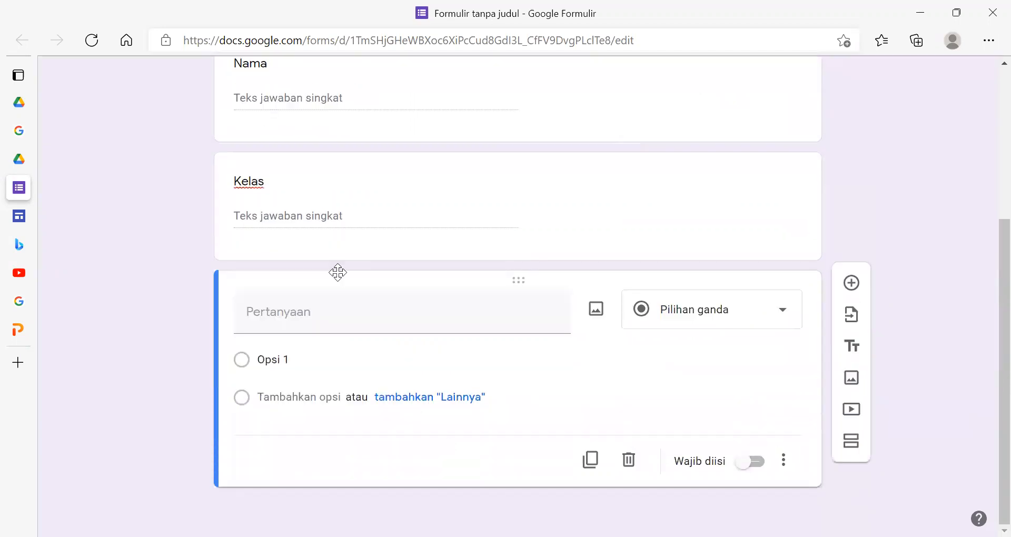
pyautogui.click(292, 304)
pyautogui.write('Nomer Absen')
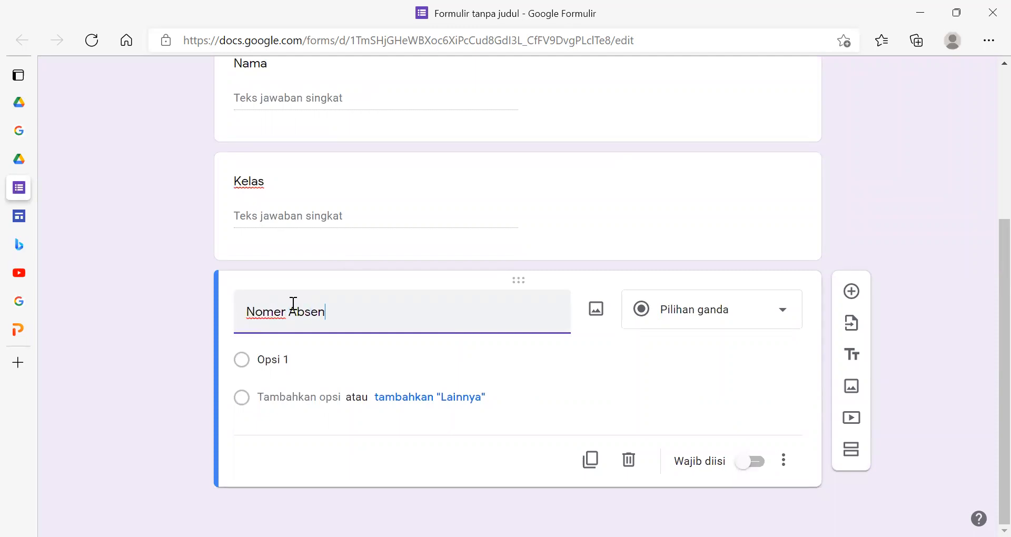
pyautogui.click(745, 344)
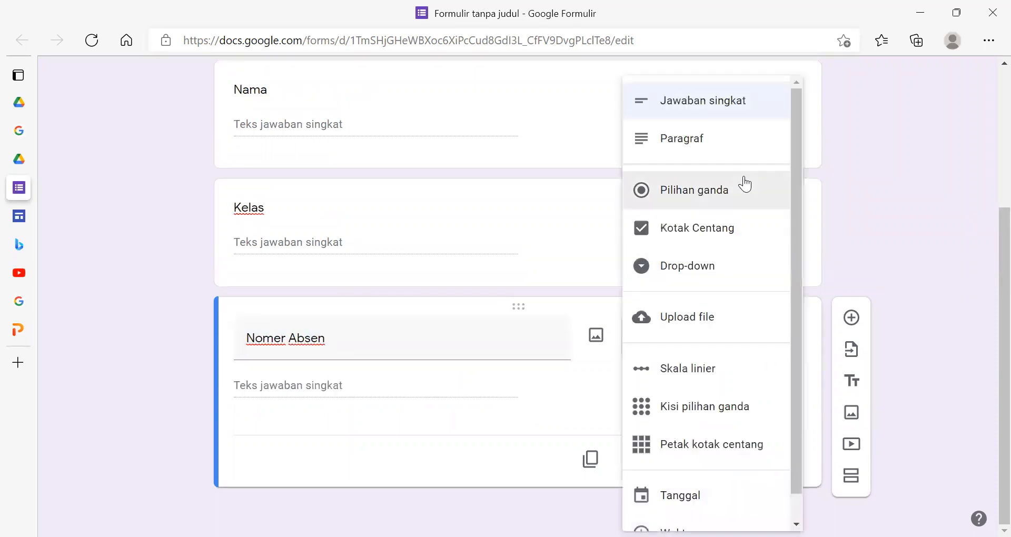
pyautogui.click(707, 108)
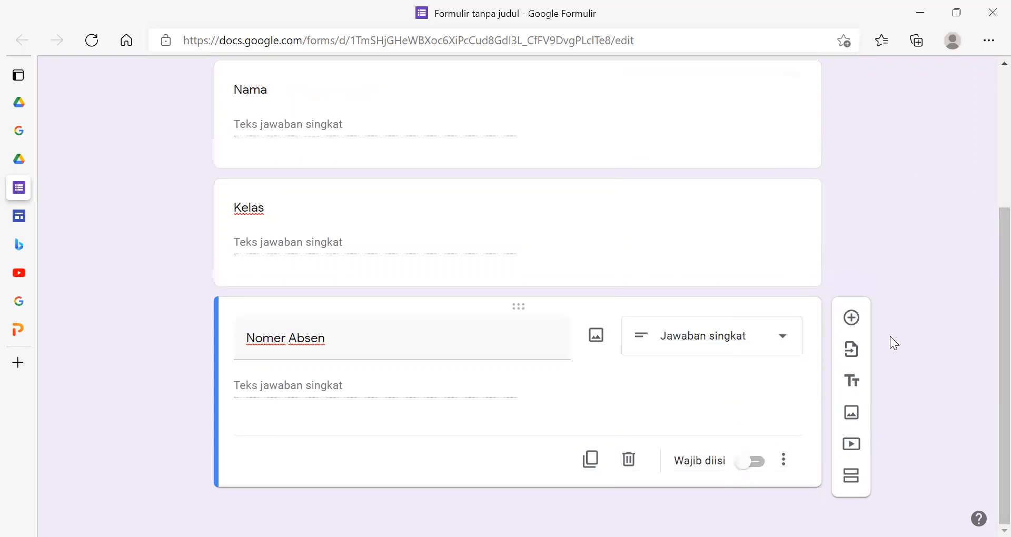
# - Rename the form file as Daftar Hadir
pyautogui.scroll(4, 890, 339)
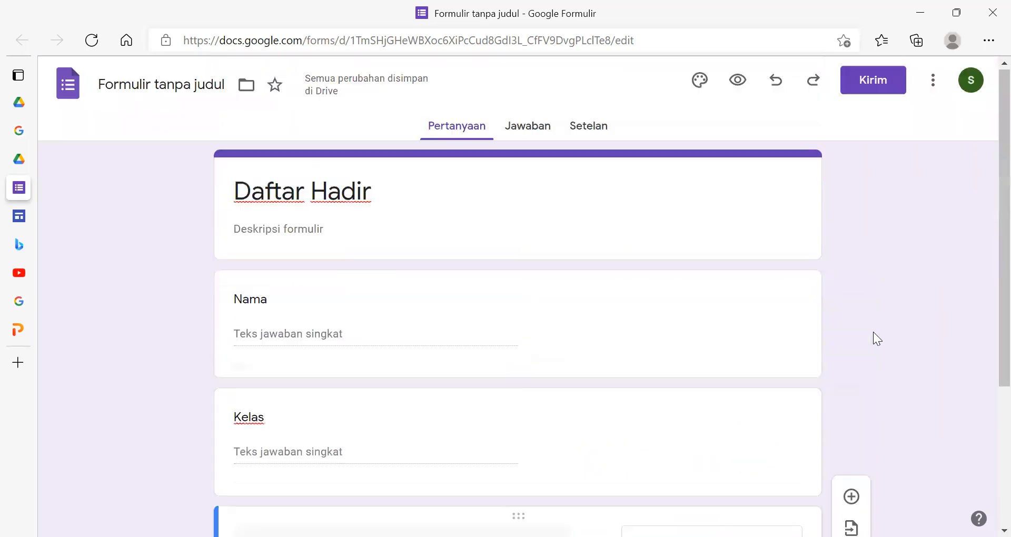
pyautogui.click(168, 87)
pyautogui.click(153, 238)
# - Close the form, return to the site editor and embed the Daftar Hadir form horizontally centered on the Daftar Hadir page
pyautogui.moveTo(37, 189)
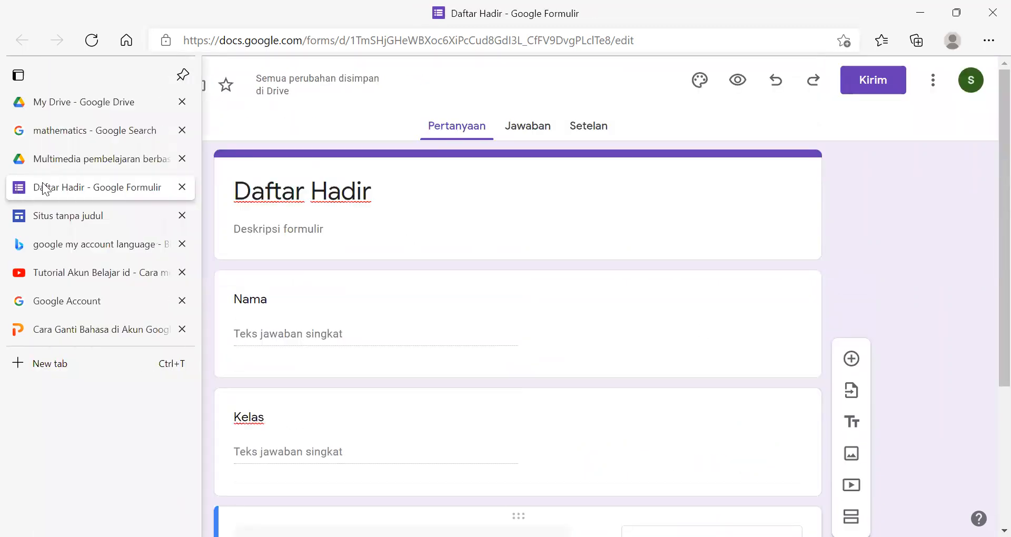
pyautogui.click(182, 187)
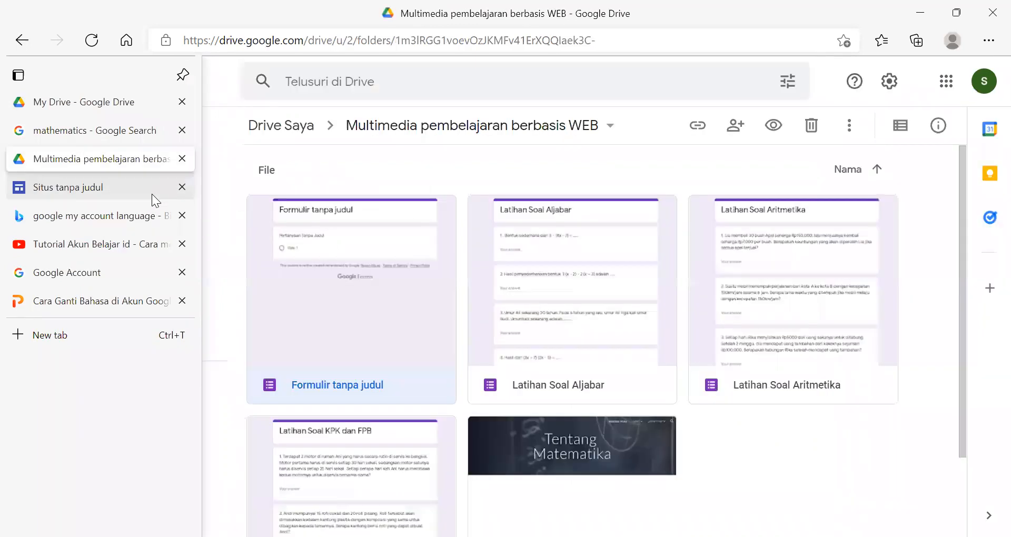
pyautogui.click(152, 193)
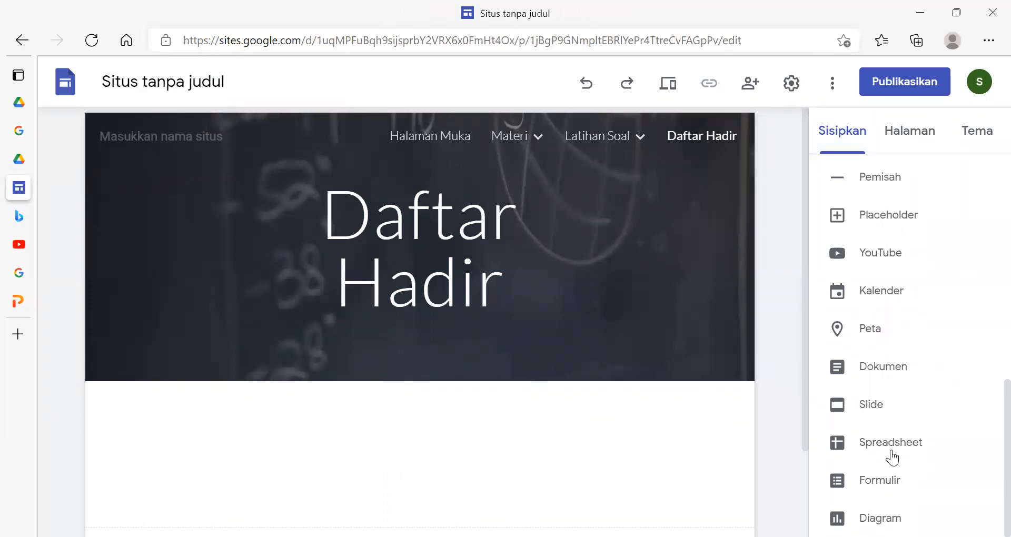
pyautogui.click(879, 479)
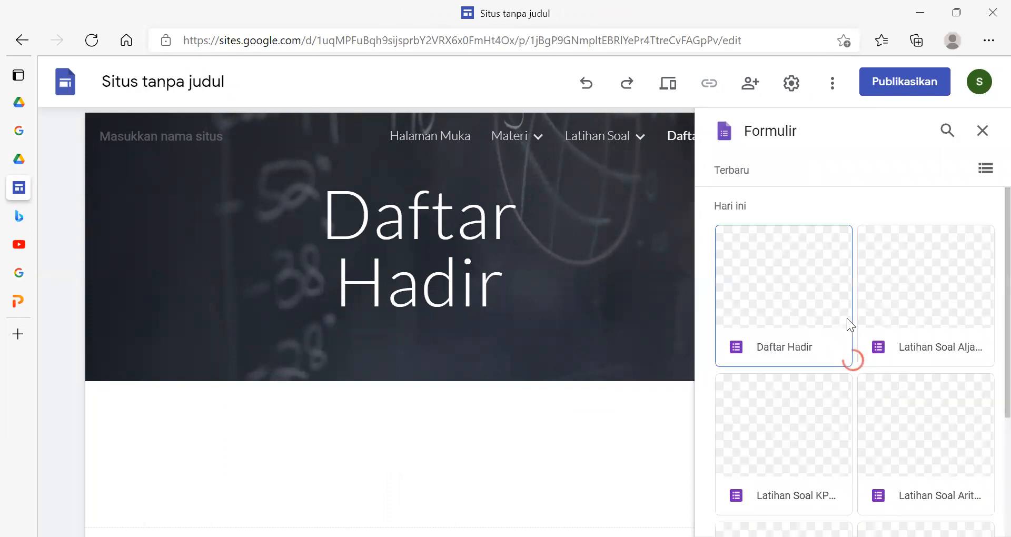
pyautogui.click(795, 312)
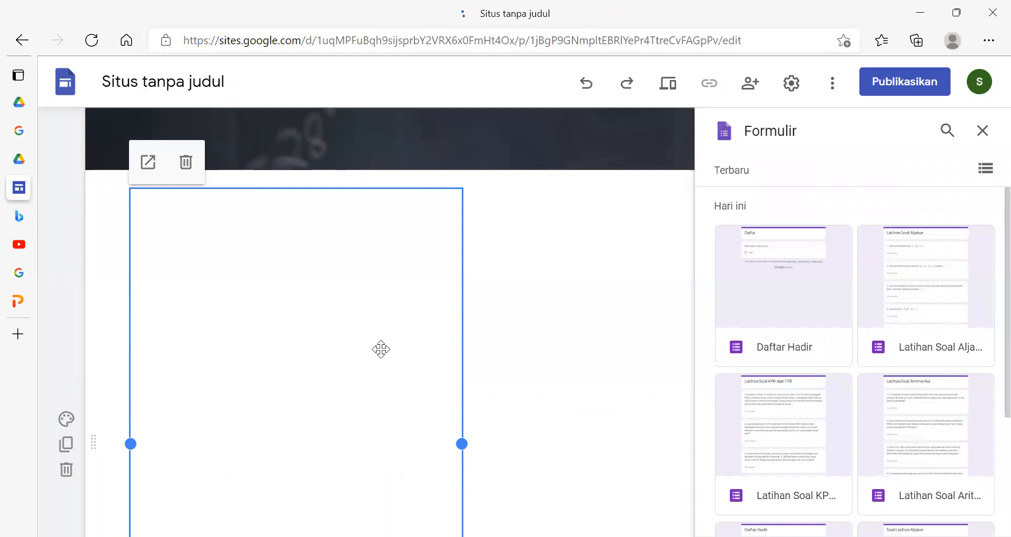
pyautogui.moveTo(397, 262)
pyautogui.mouseDown()
pyautogui.moveTo(457, 255)
pyautogui.moveTo(358, 263)
pyautogui.moveTo(388, 259)
pyautogui.mouseUp()
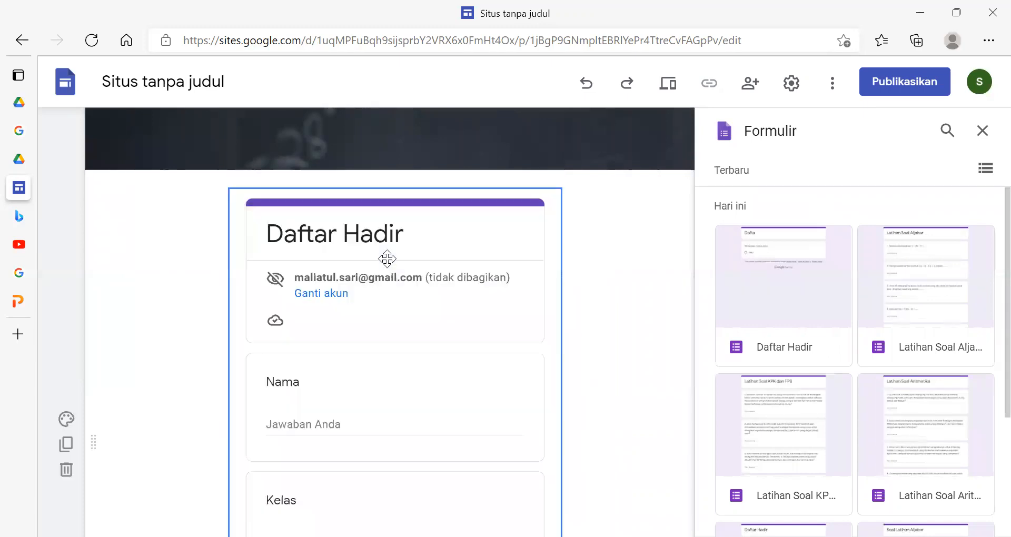
# - Check the embedded Daftar Hadir form from its title through the Nomer Absen question and close the form picker
pyautogui.scroll(-8, 488, 355)
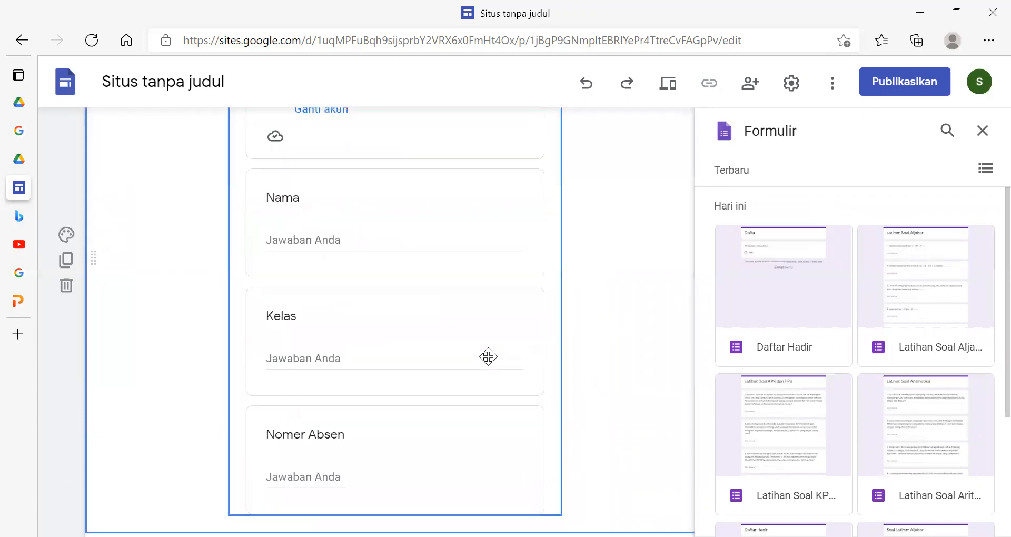
pyautogui.scroll(4, 489, 356)
pyautogui.scroll(-4, 491, 351)
pyautogui.scroll(6, 491, 351)
pyautogui.scroll(3, 492, 351)
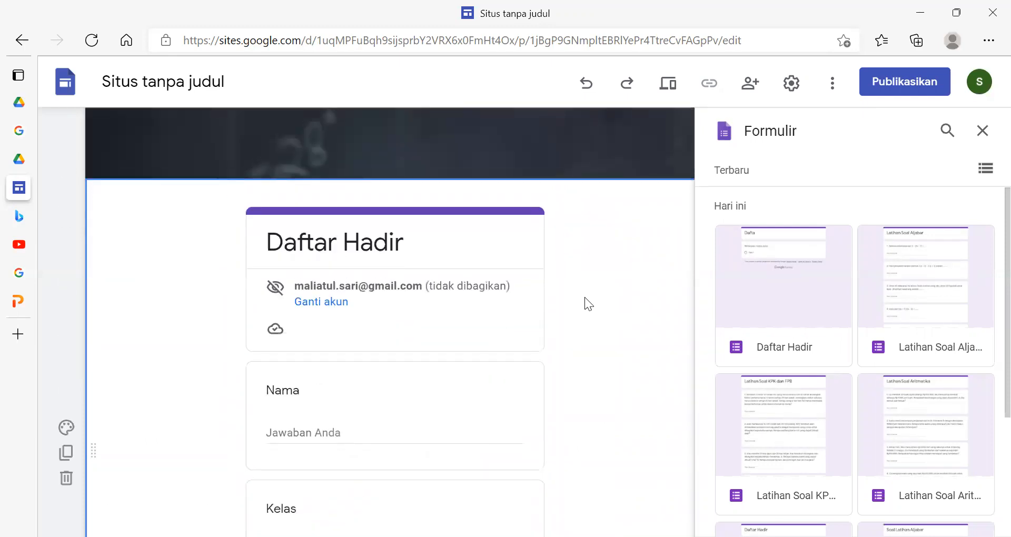
pyautogui.click(983, 130)
pyautogui.scroll(4, 462, 340)
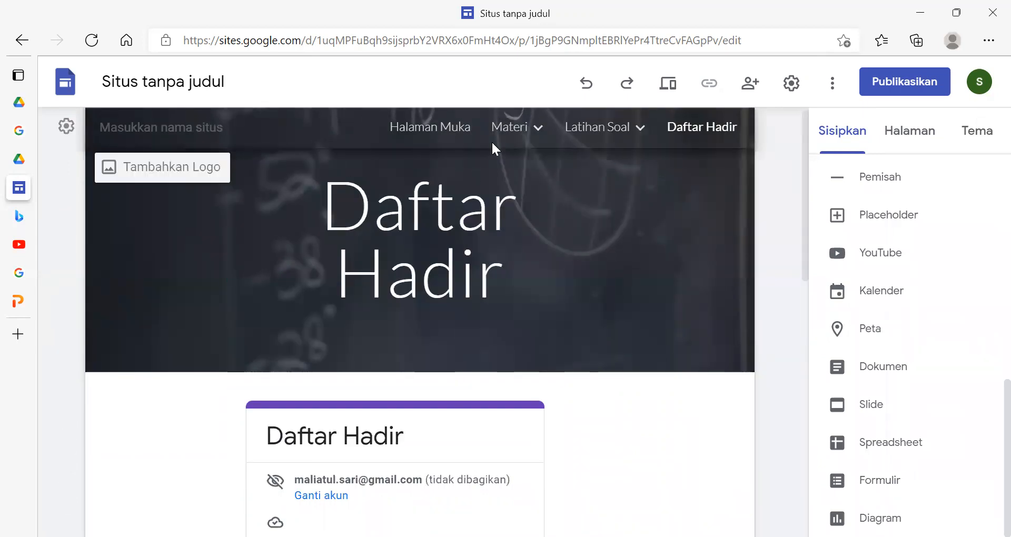
# - Review the site's navigation entries, including the Materi and Latihan Soal submenus, and the Daftar Hadir page
pyautogui.moveTo(500, 133)
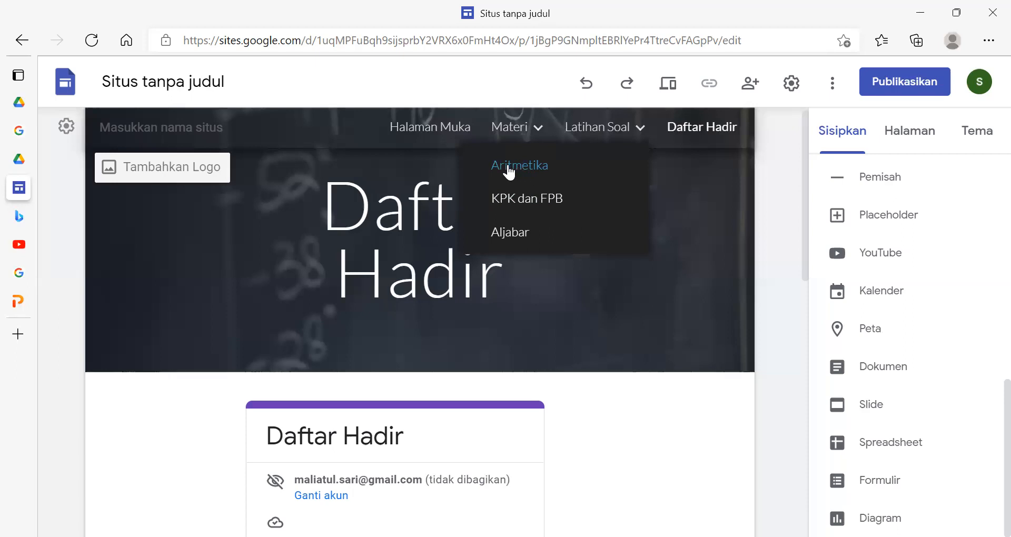
pyautogui.moveTo(612, 124)
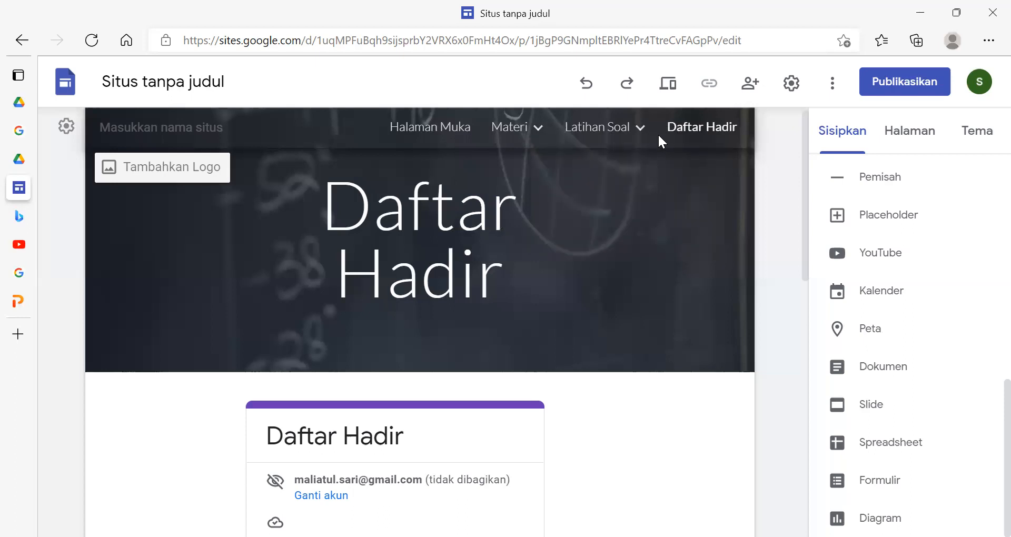
pyautogui.scroll(1, 714, 126)
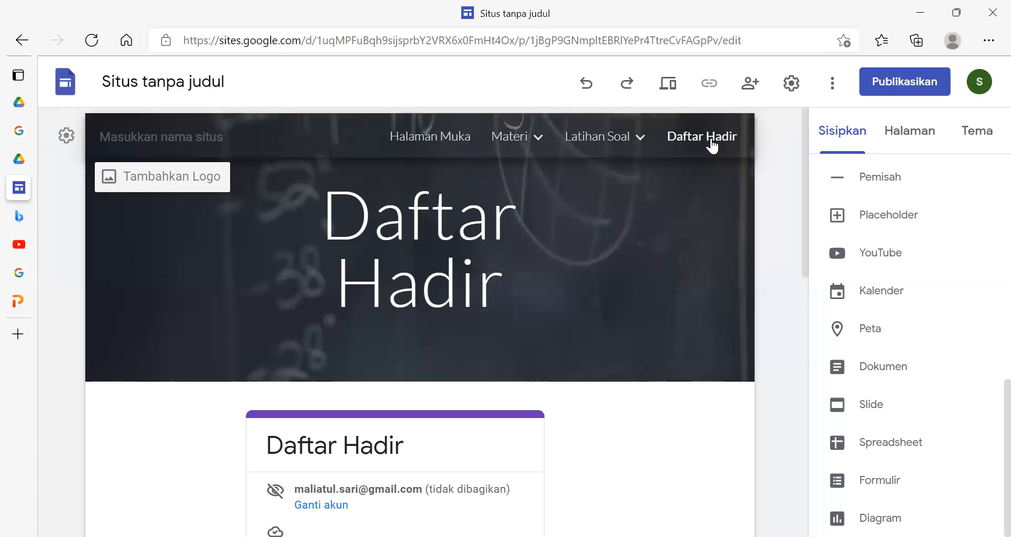
pyautogui.scroll(-3, 555, 388)
pyautogui.scroll(3, 556, 389)
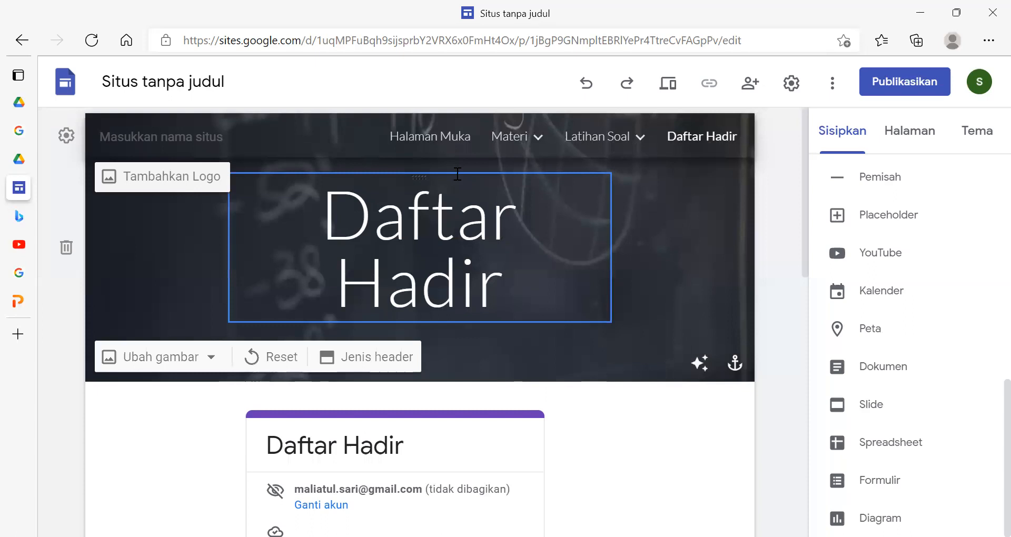
# - Open the Halaman Muka page and examine its header, footer and the elements available for insertion
pyautogui.click(450, 147)
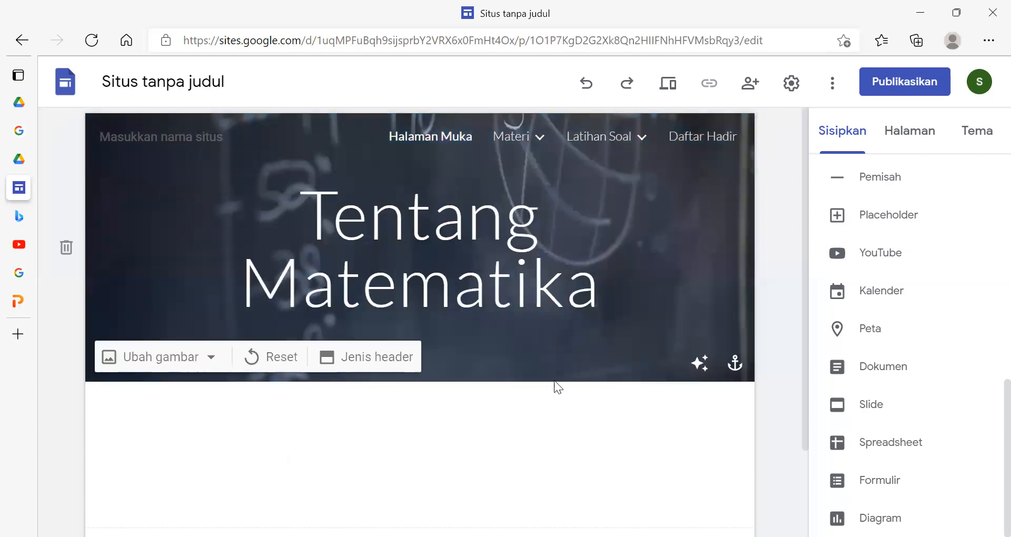
pyautogui.scroll(-2, 531, 359)
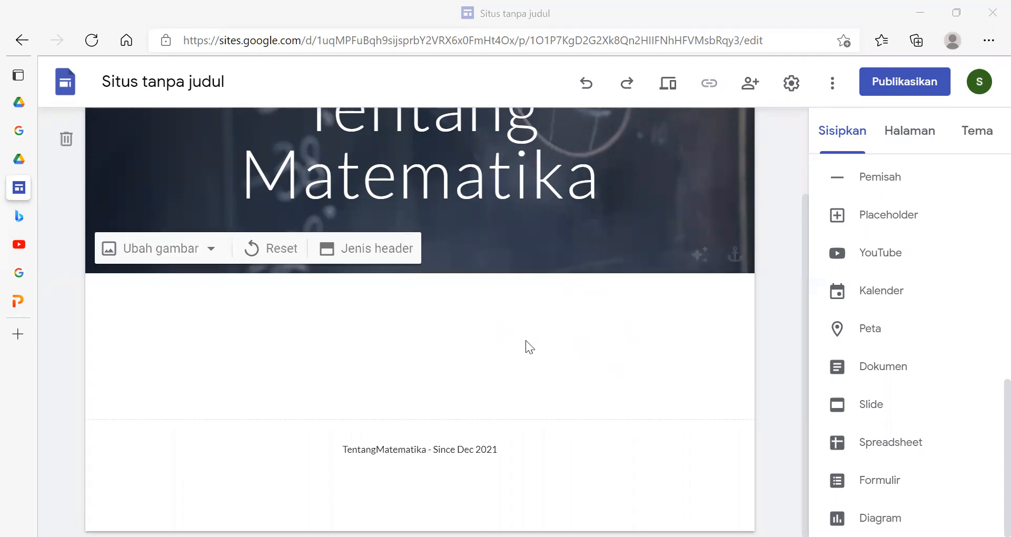
pyautogui.moveTo(802, 354); pyautogui.dragTo(814, 211)
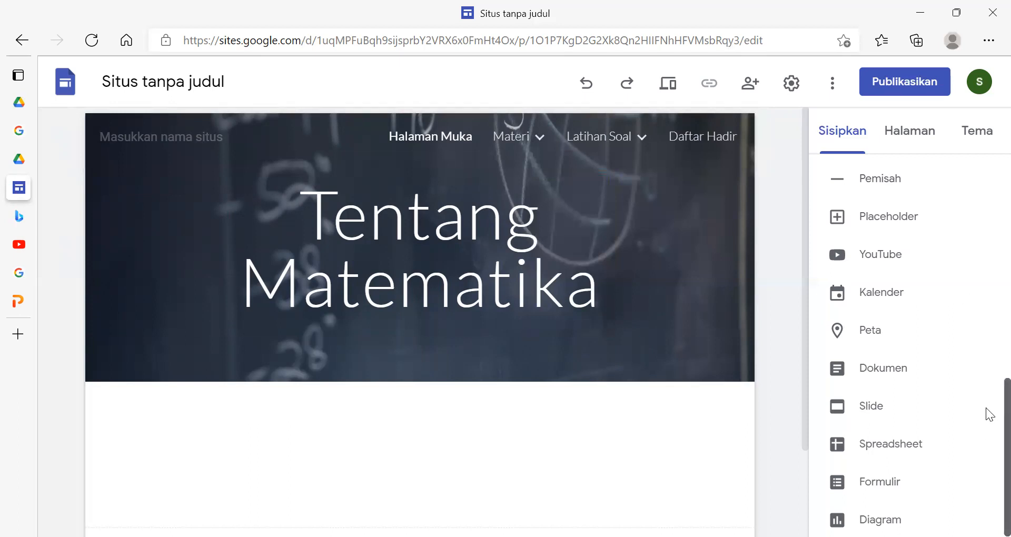
pyautogui.scroll(10, 984, 413)
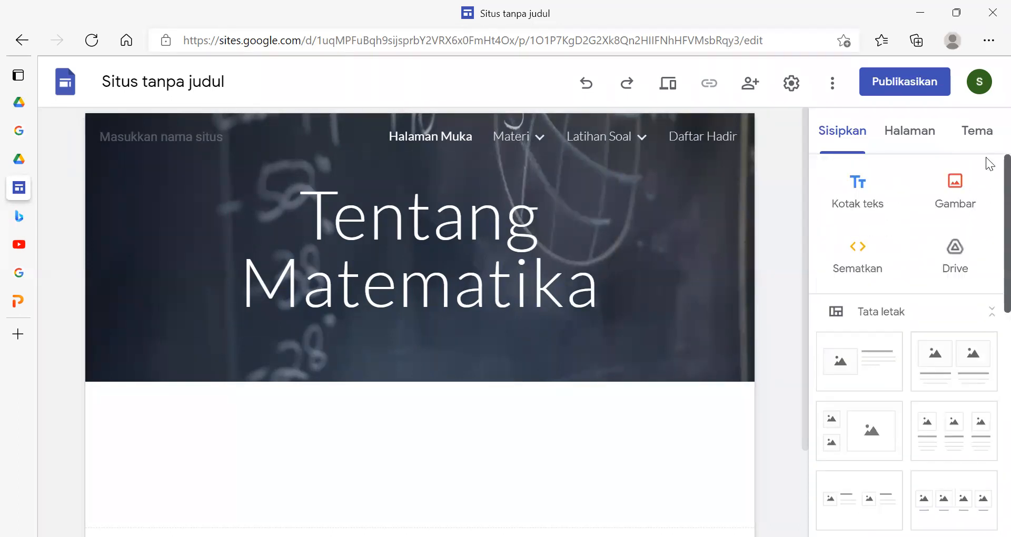
pyautogui.scroll(-8, 986, 320)
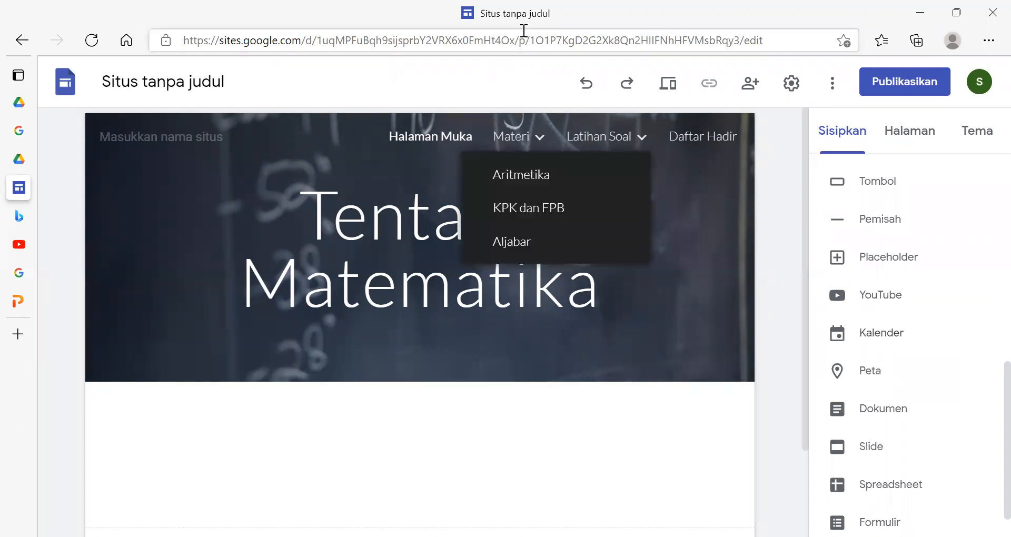
# - View the site's web publishing options and dismiss them without publishing
pyautogui.click(909, 84)
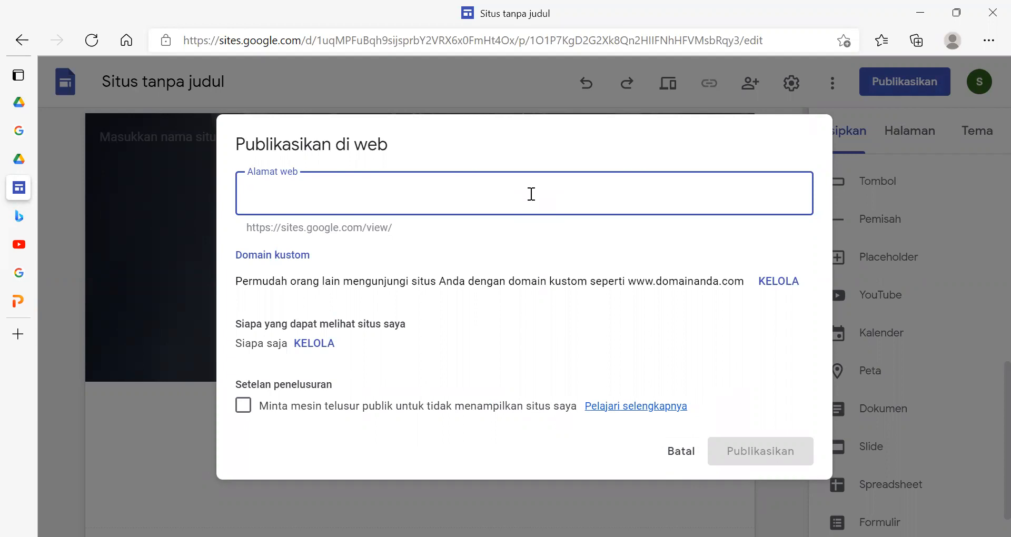
pyautogui.click(684, 456)
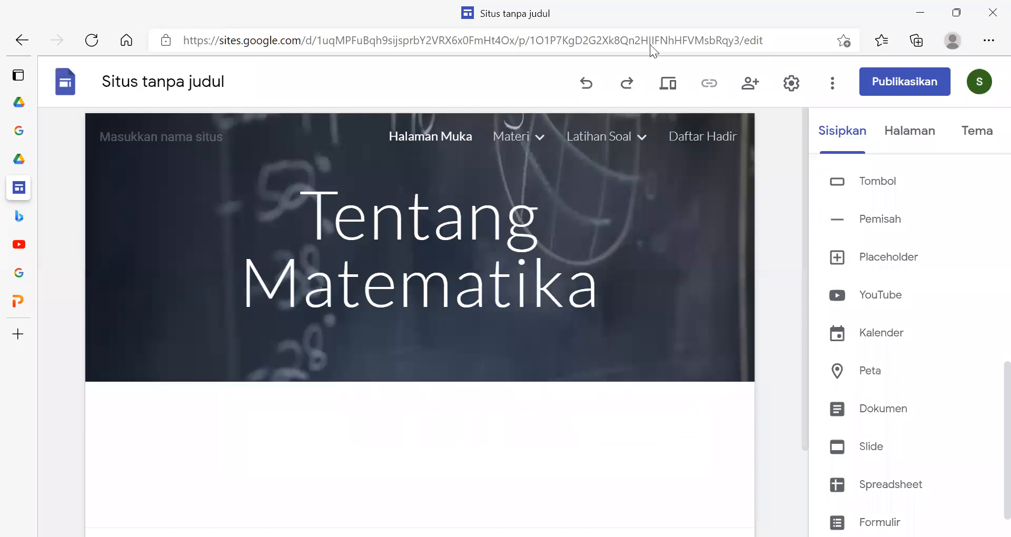